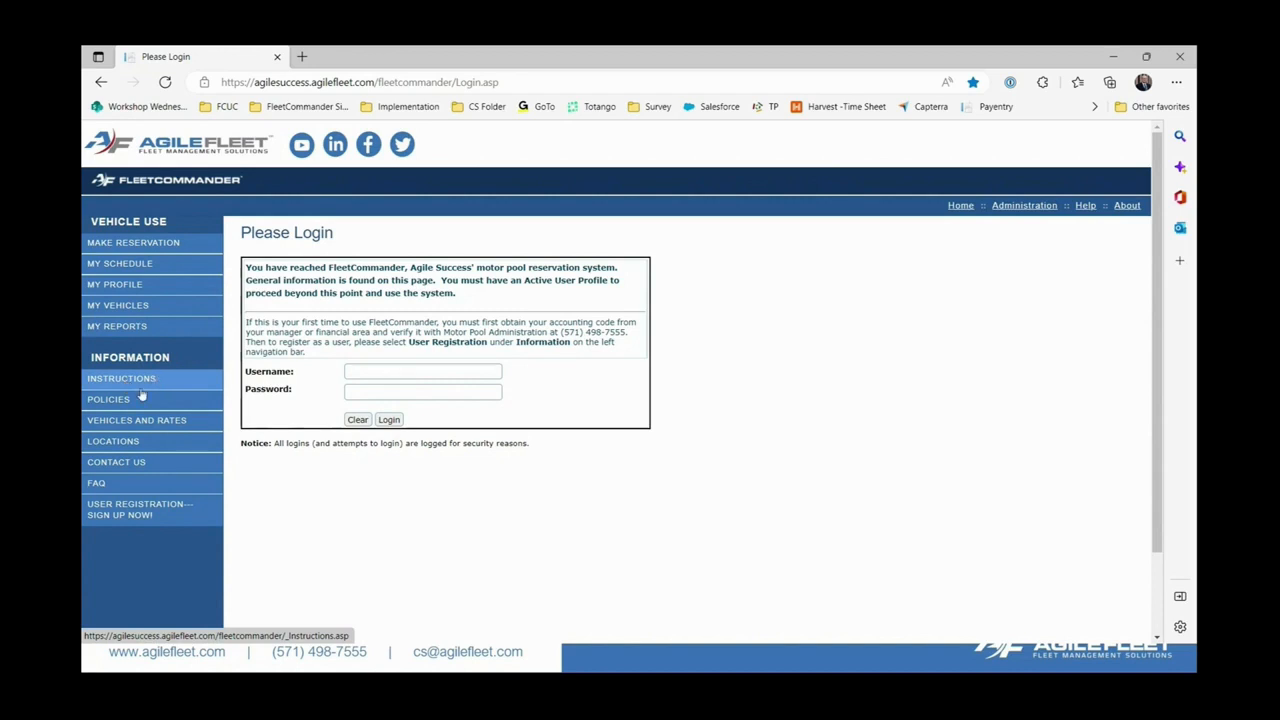
Read all four Reservation Instructions steps, then go to the Motor Pool Policies page.
{"action": "left_click", "coordinate": [129, 386]}
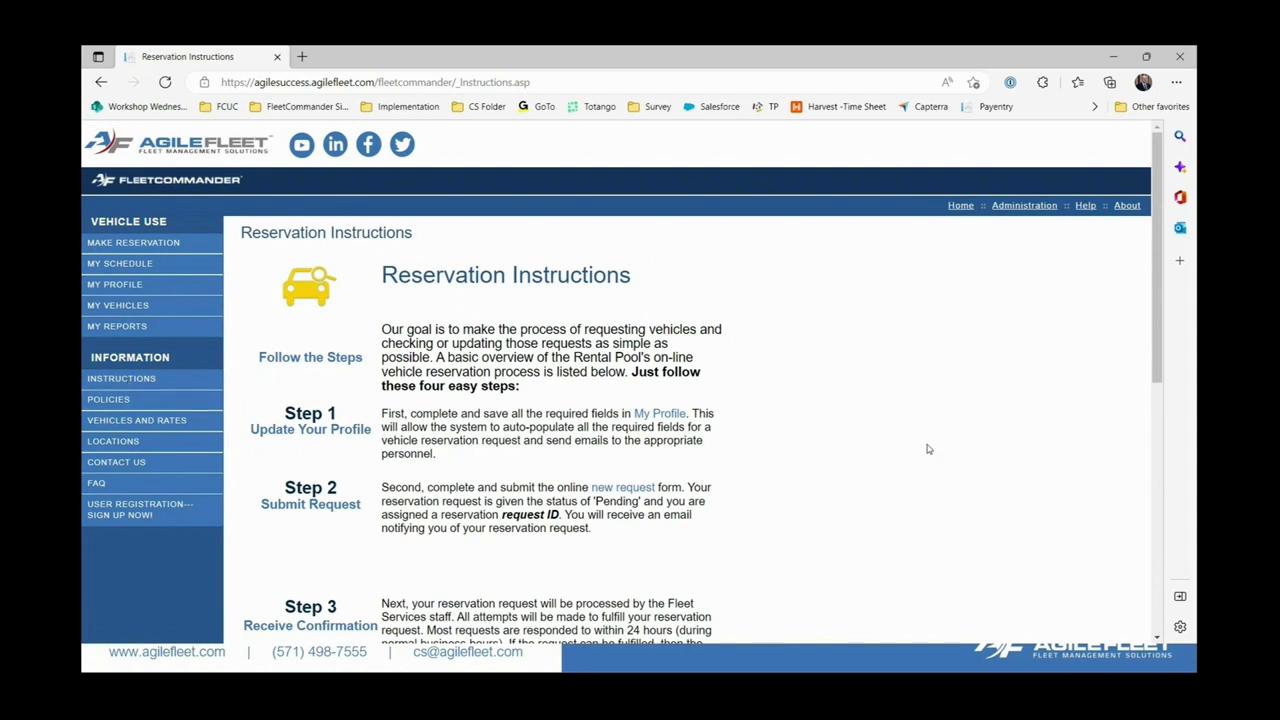
{"action": "scroll", "coordinate": [927, 449], "scroll_direction": "down", "scroll_amount": 1}
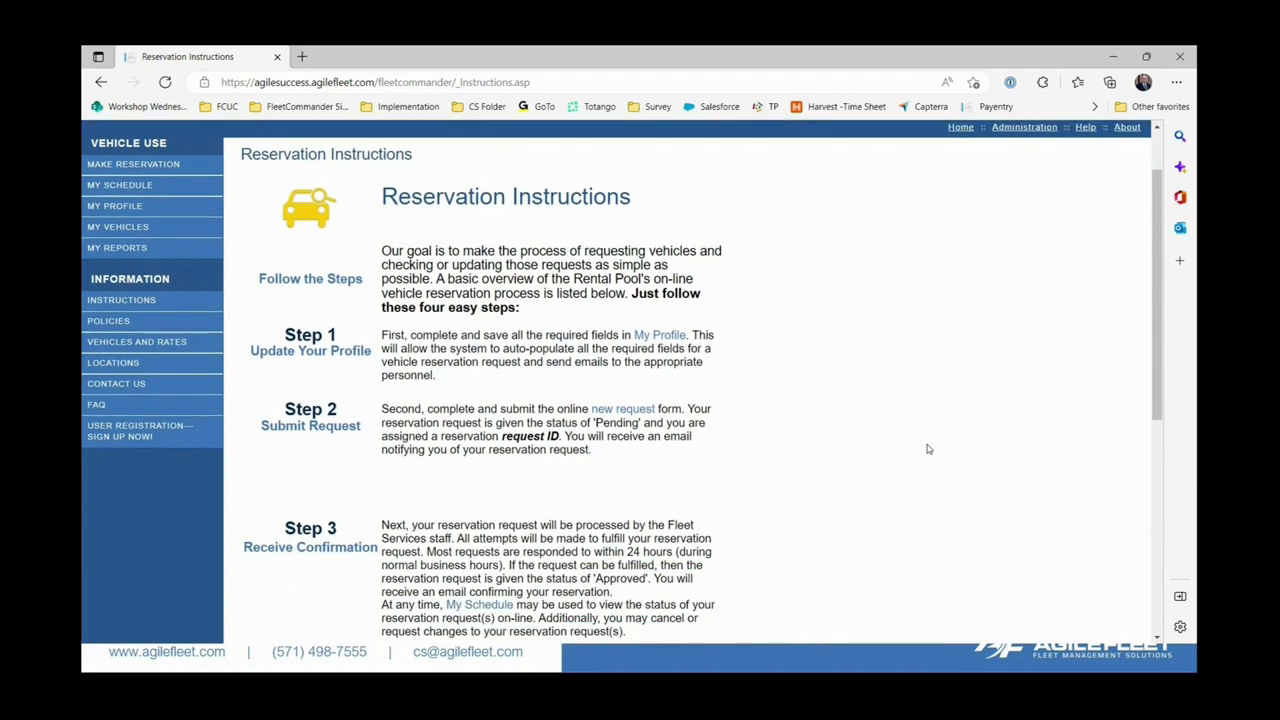
{"action": "scroll", "coordinate": [927, 449], "scroll_direction": "down", "scroll_amount": 1}
{"action": "scroll", "coordinate": [927, 449], "scroll_direction": "down", "scroll_amount": 3}
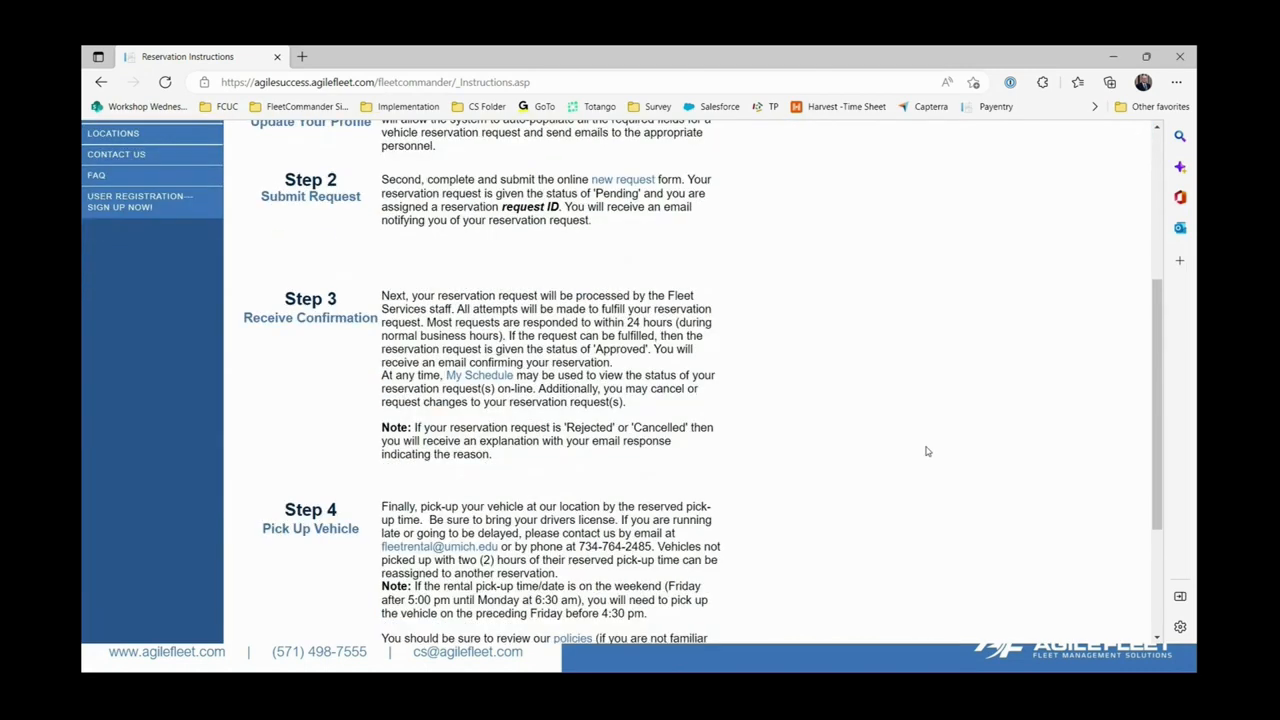
{"action": "scroll", "coordinate": [927, 451], "scroll_direction": "down", "scroll_amount": 1}
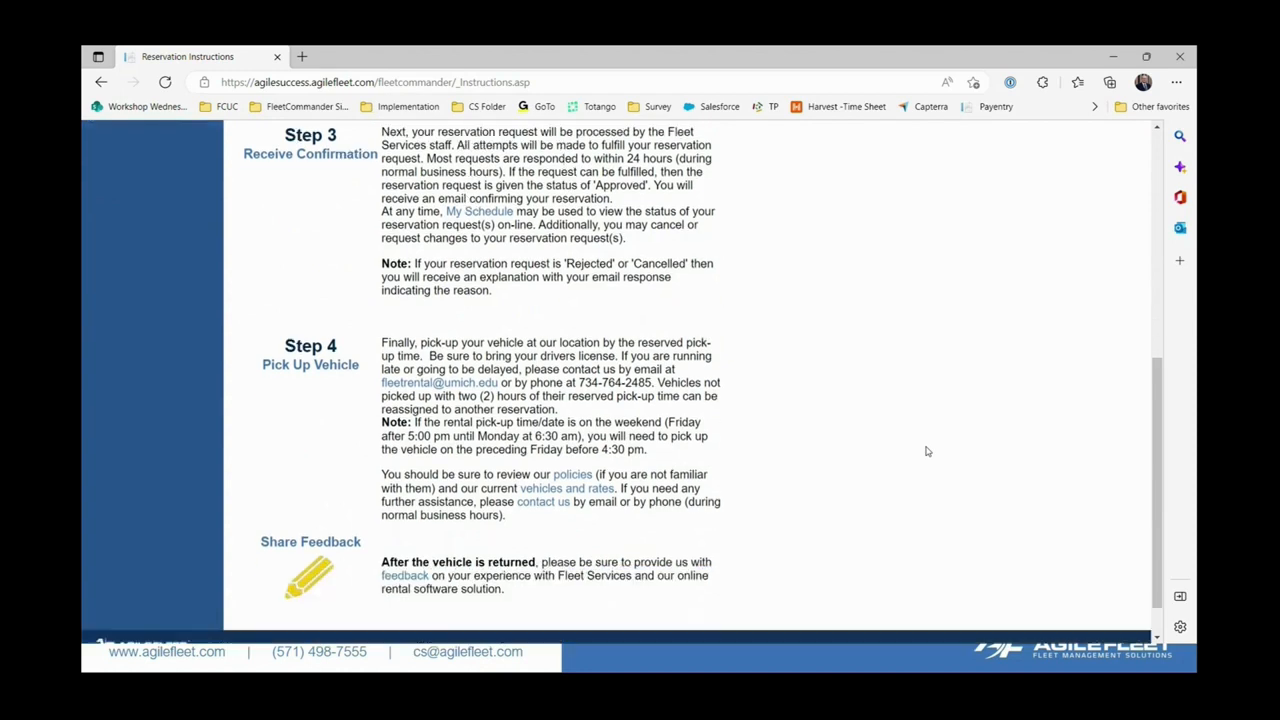
{"action": "scroll", "coordinate": [927, 451], "scroll_direction": "down", "scroll_amount": 1}
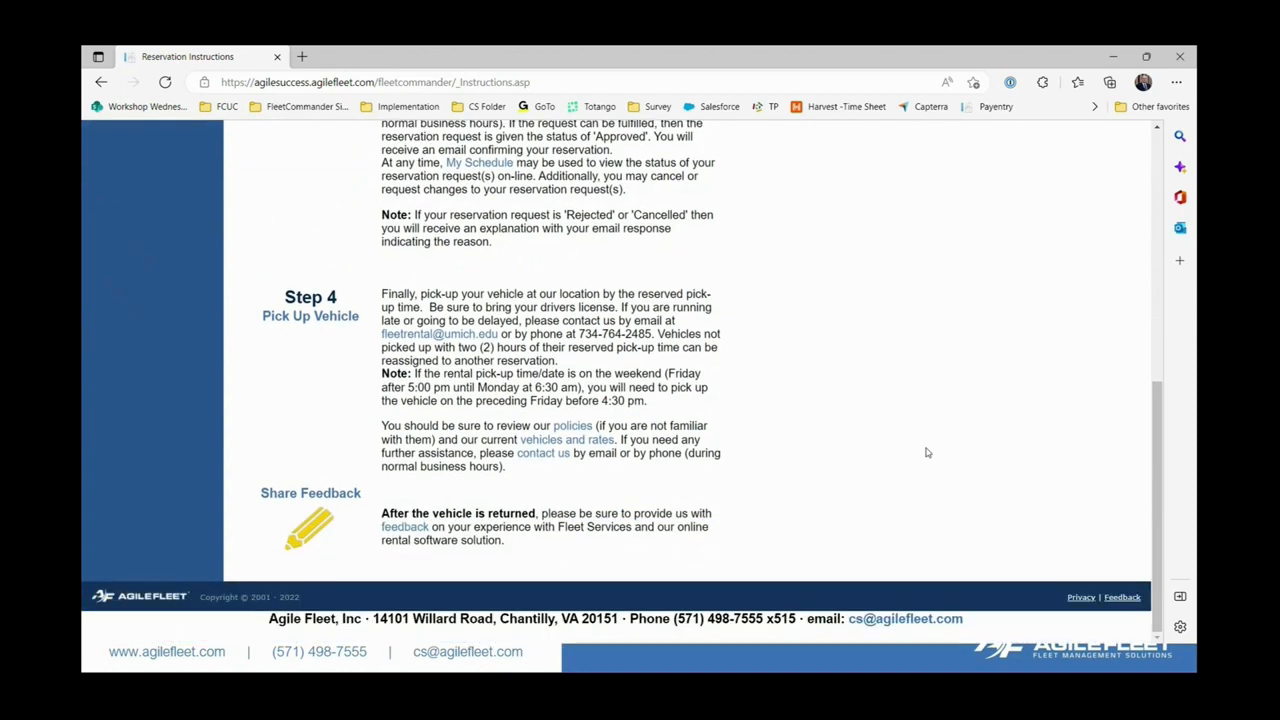
{"action": "scroll", "coordinate": [927, 453], "scroll_direction": "up", "scroll_amount": 7}
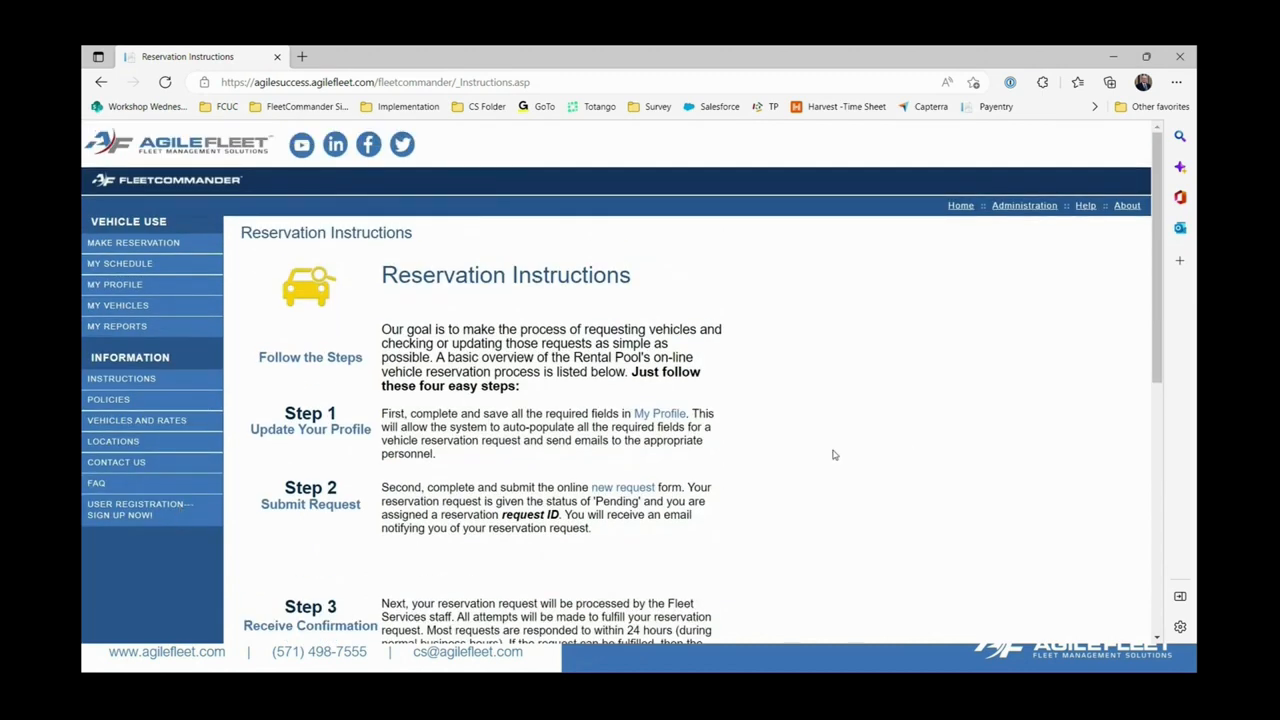
{"action": "scroll", "coordinate": [832, 454], "scroll_direction": "down", "scroll_amount": 3}
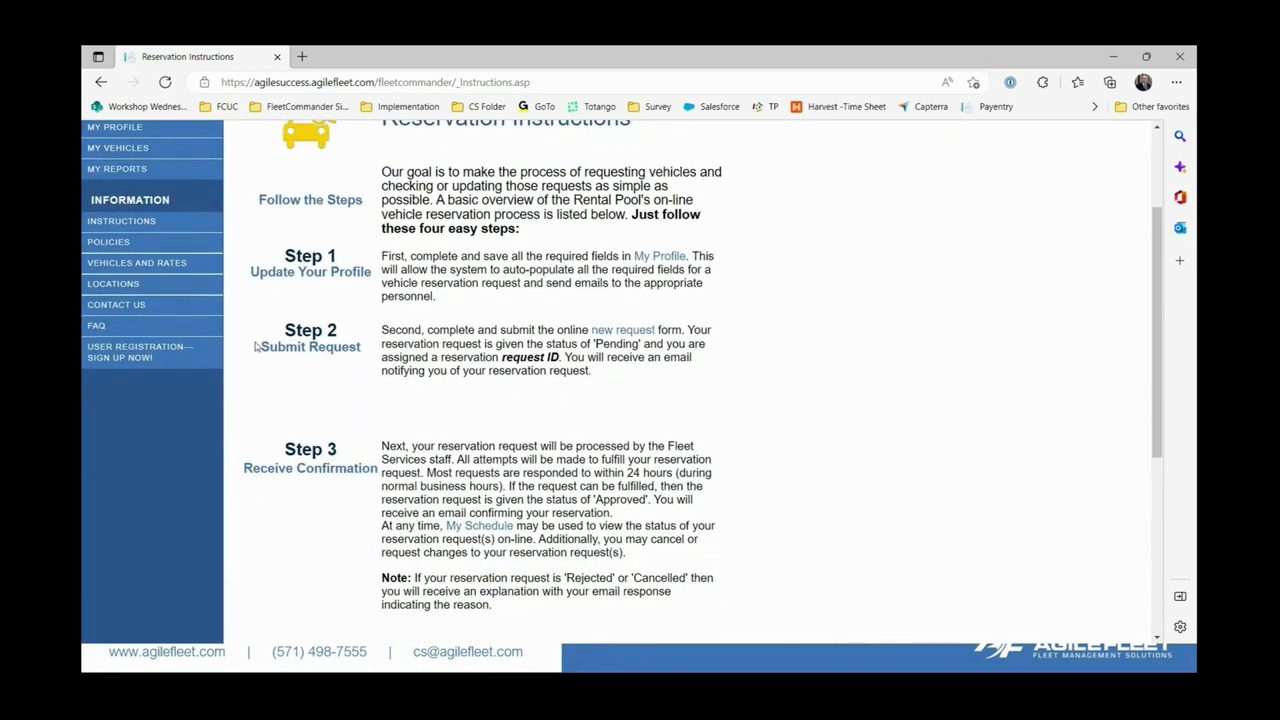
{"action": "scroll", "coordinate": [150, 330], "scroll_direction": "up", "scroll_amount": 2}
{"action": "left_click", "coordinate": [104, 324]}
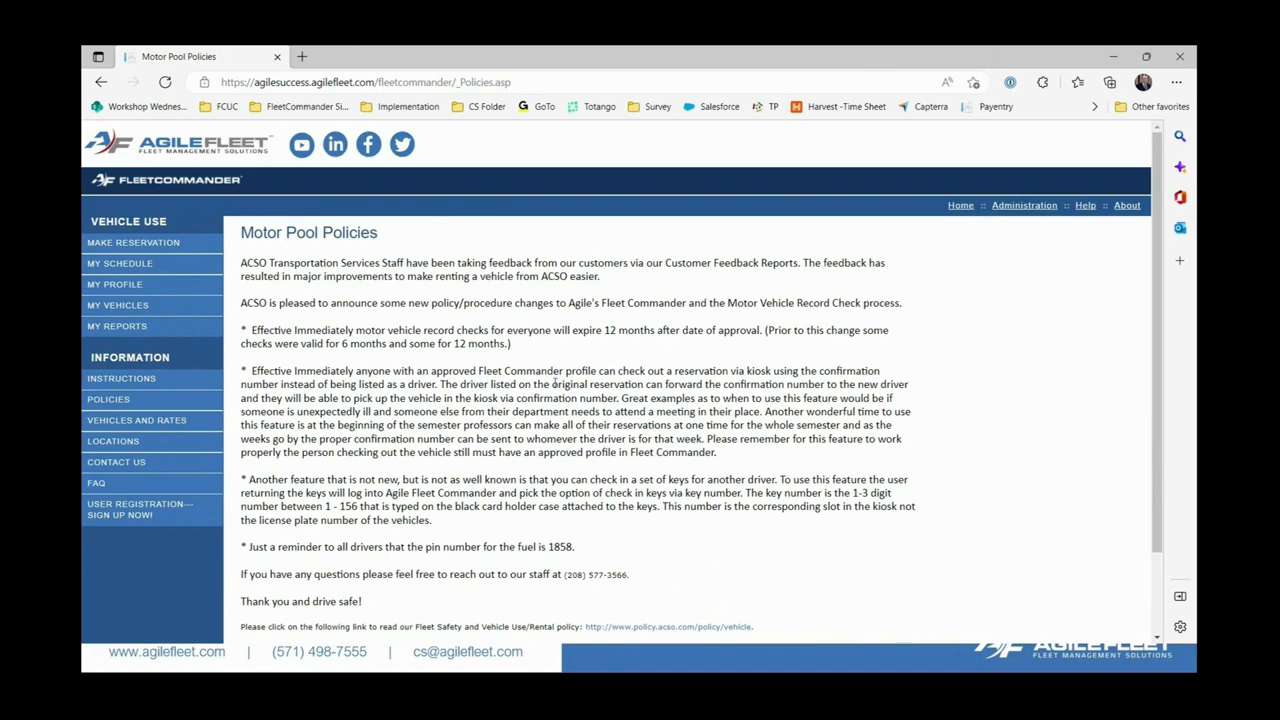
Skim the policies, then view the short-term (effective 11-01-2022) and seasonal rates tables.
{"action": "scroll", "coordinate": [555, 382], "scroll_direction": "down", "scroll_amount": 2}
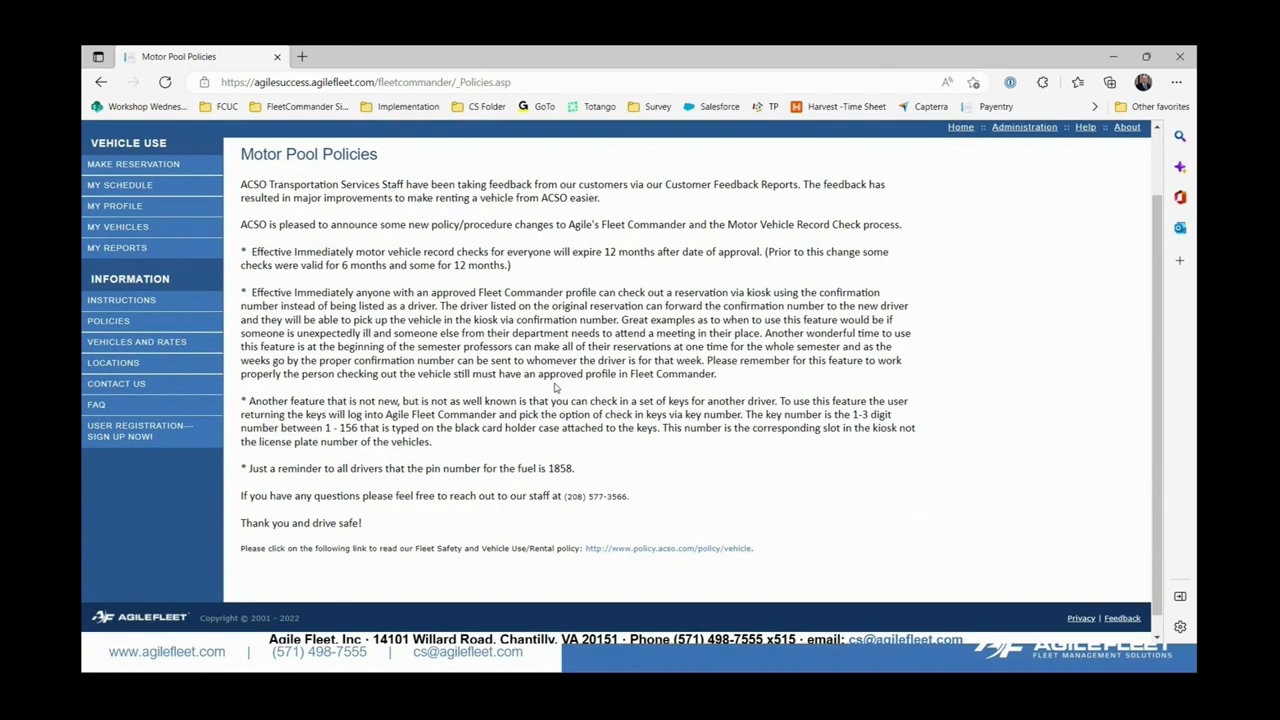
{"action": "left_click", "coordinate": [176, 343]}
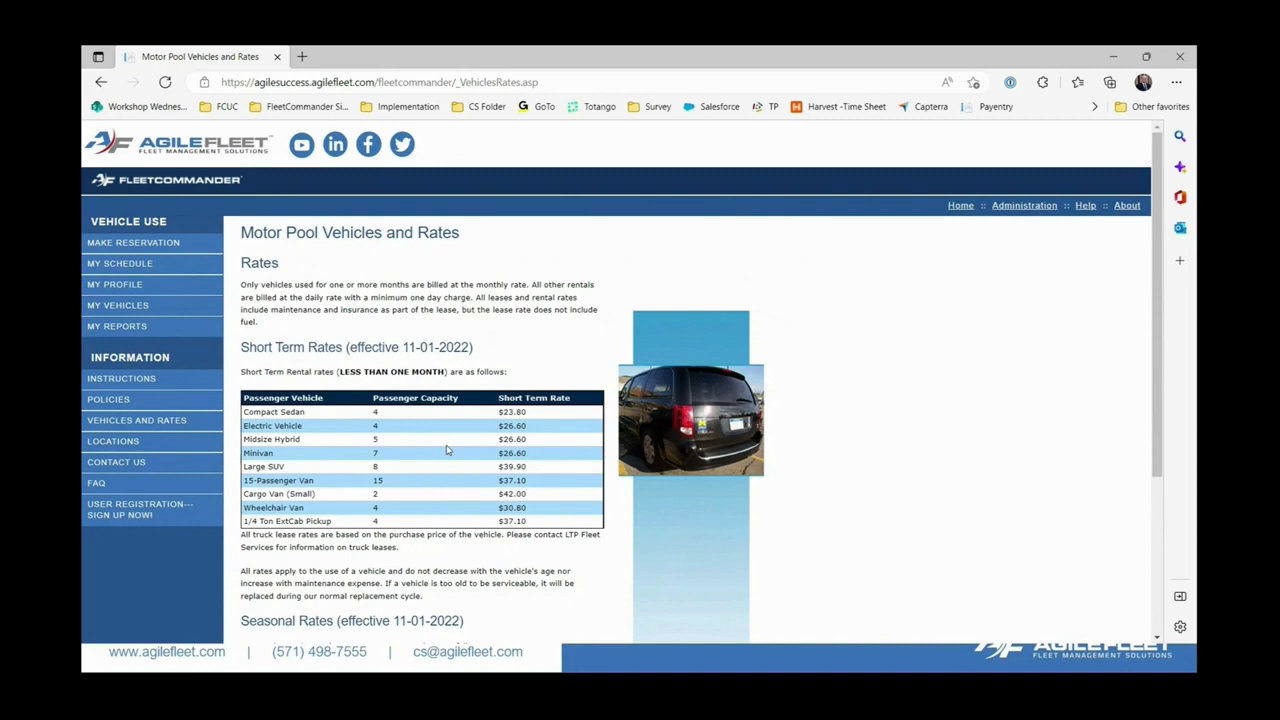
{"action": "scroll", "coordinate": [447, 450], "scroll_direction": "down", "scroll_amount": 2}
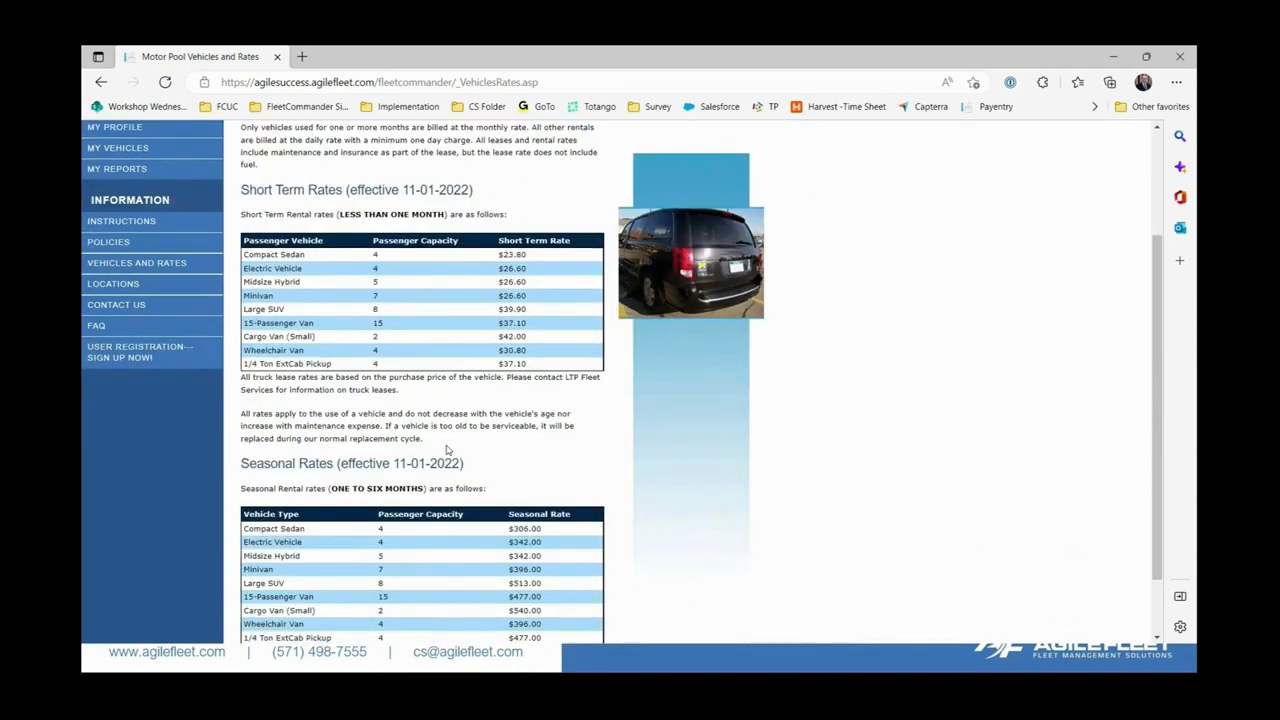
{"action": "scroll", "coordinate": [447, 450], "scroll_direction": "up", "scroll_amount": 1}
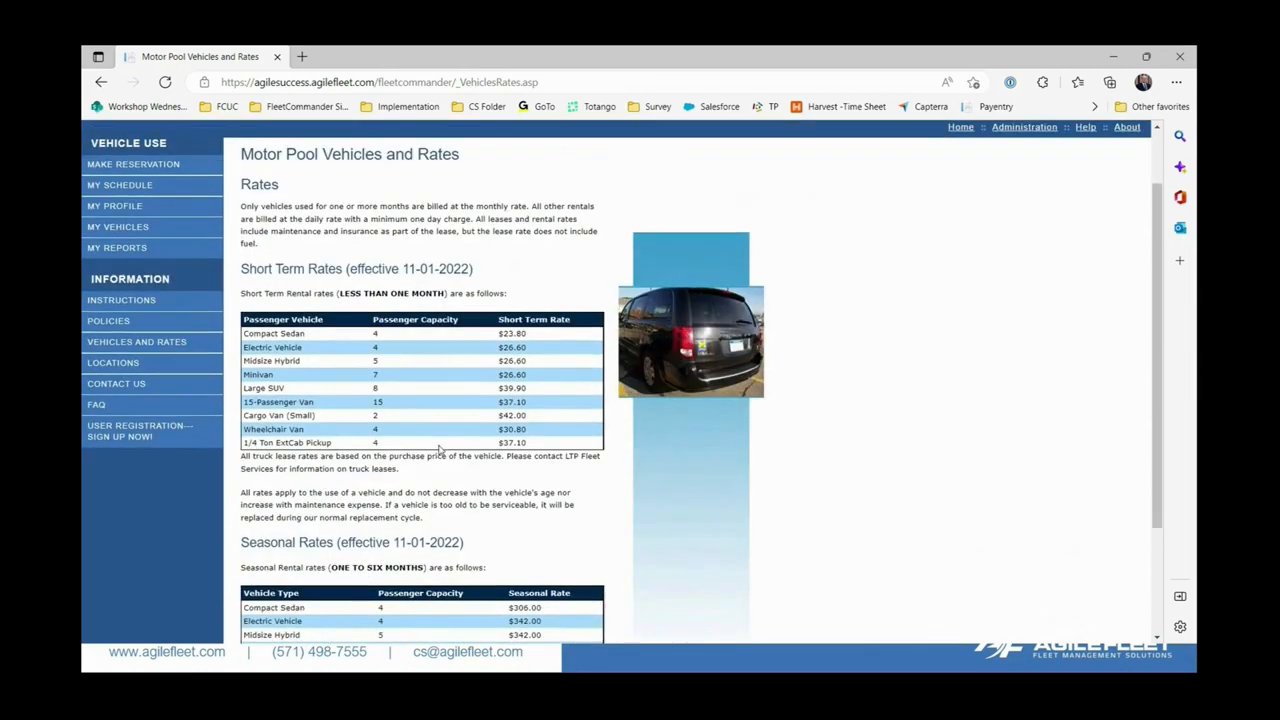
View both key box location photos, then show the motor pool office's email, phone and fax contacts.
{"action": "left_click", "coordinate": [132, 366]}
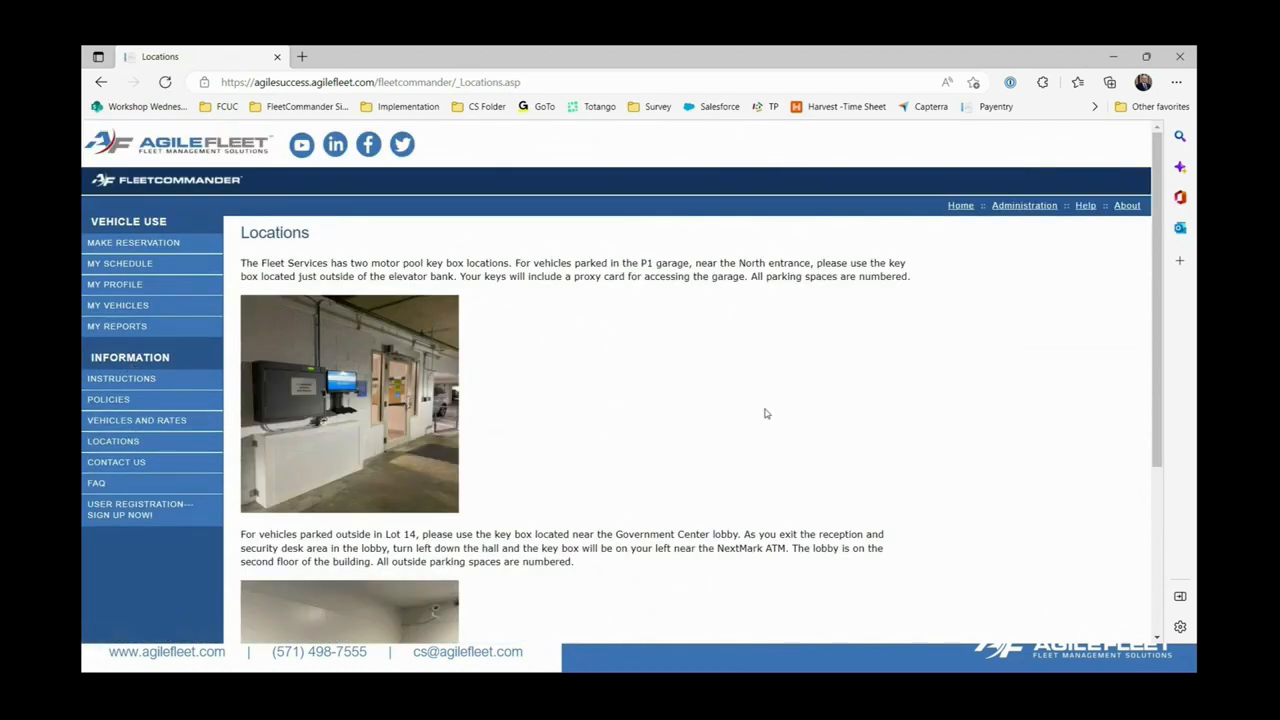
{"action": "scroll", "coordinate": [765, 413], "scroll_direction": "down", "scroll_amount": 3}
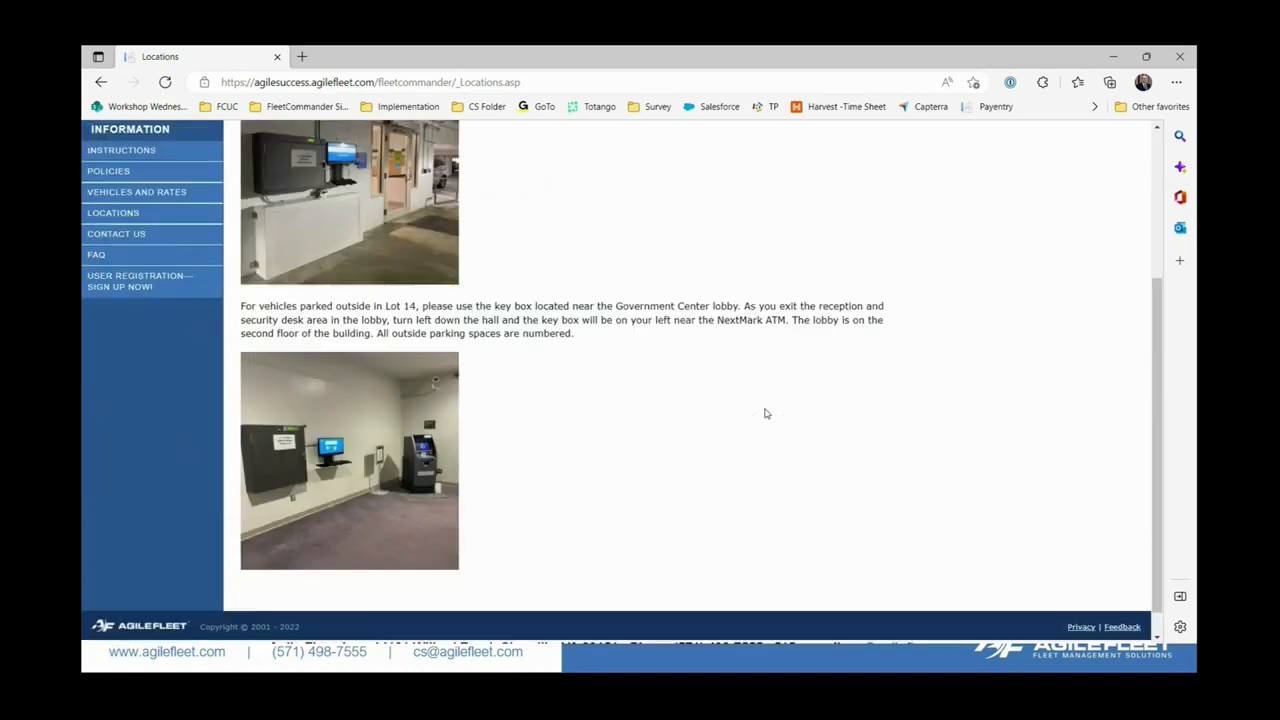
{"action": "scroll", "coordinate": [765, 413], "scroll_direction": "up", "scroll_amount": 2}
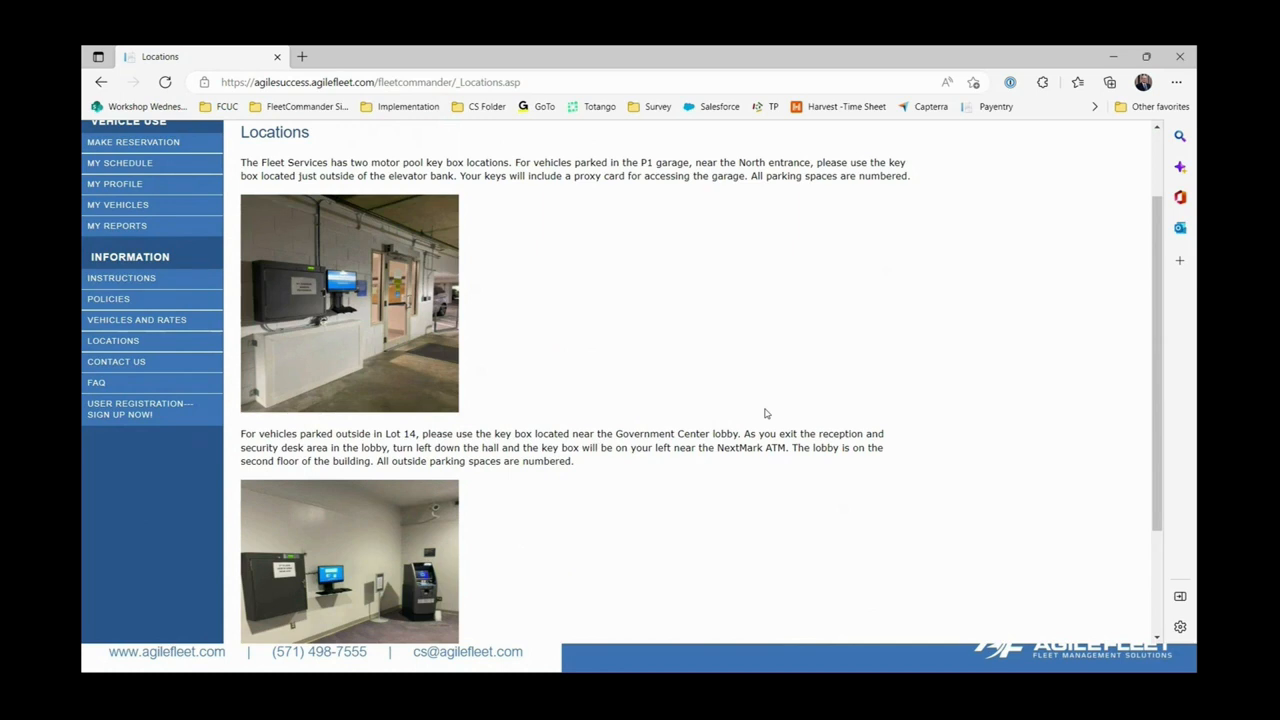
{"action": "left_click", "coordinate": [113, 365]}
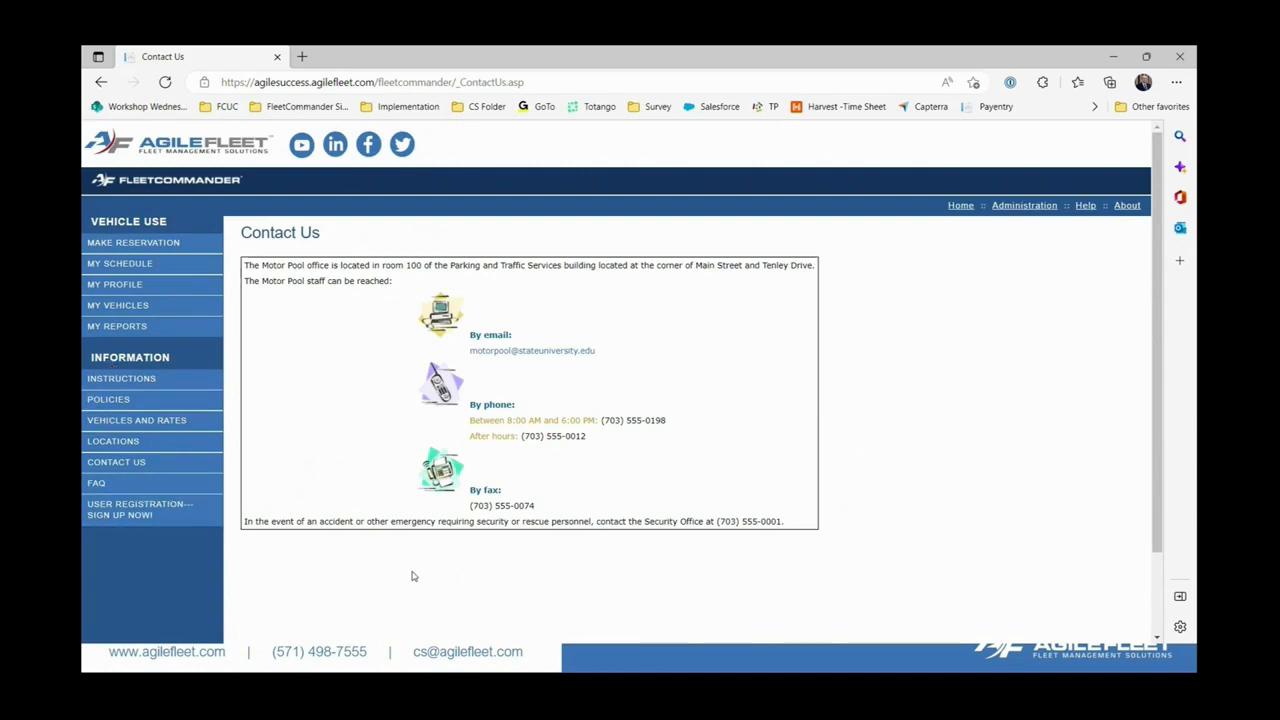
Expand the FAQ answers on cancellation, late returns, extending a reservation, and tolls/tickets.
{"action": "left_click", "coordinate": [96, 483]}
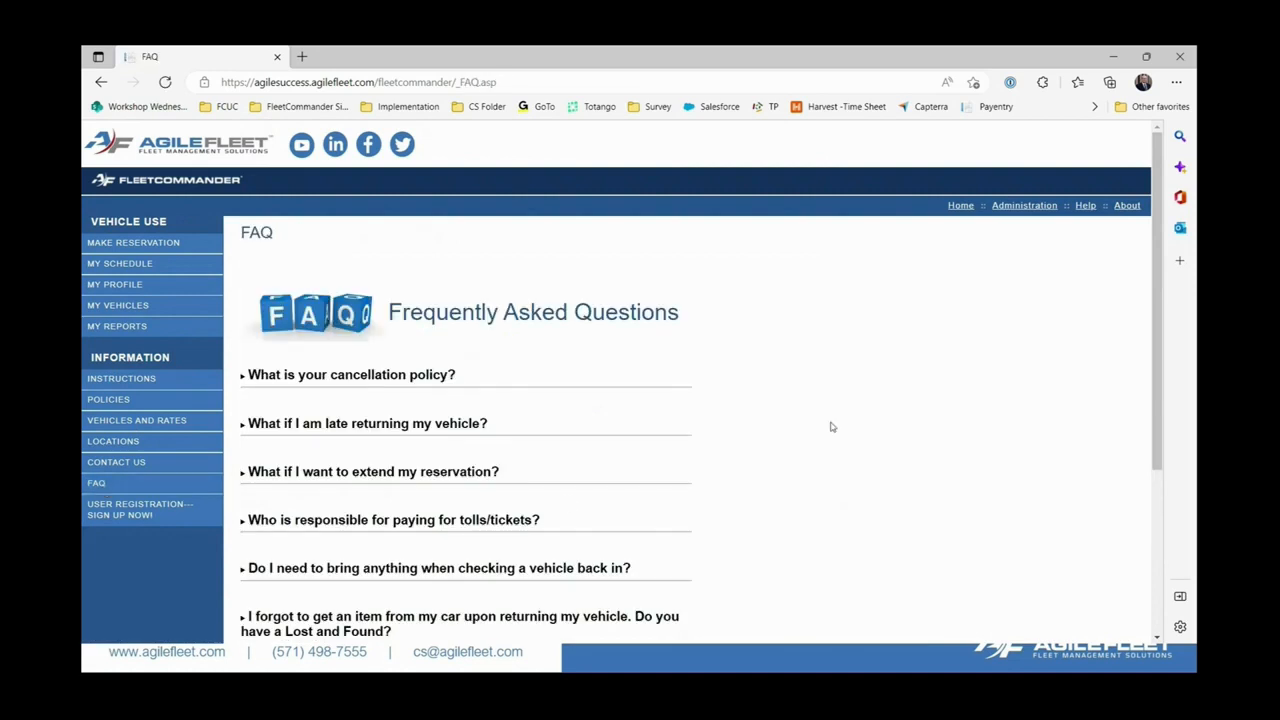
{"action": "scroll", "coordinate": [830, 427], "scroll_direction": "down", "scroll_amount": 1}
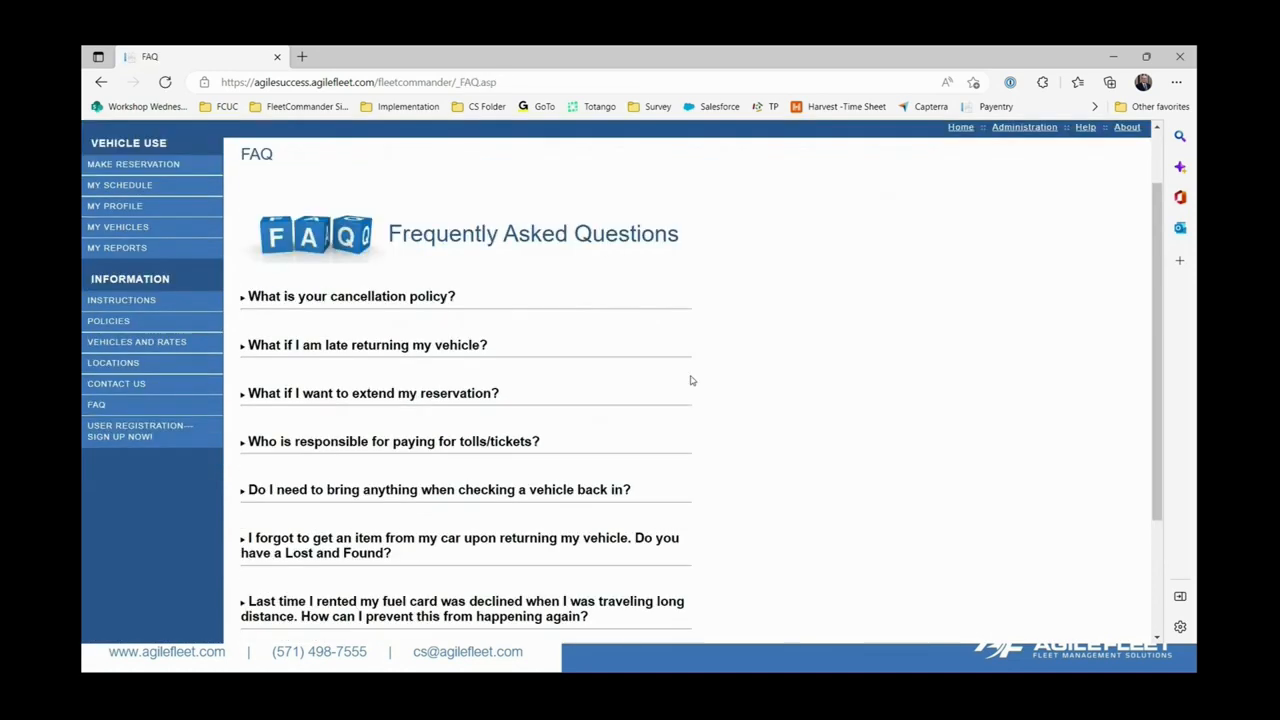
{"action": "left_click", "coordinate": [242, 299]}
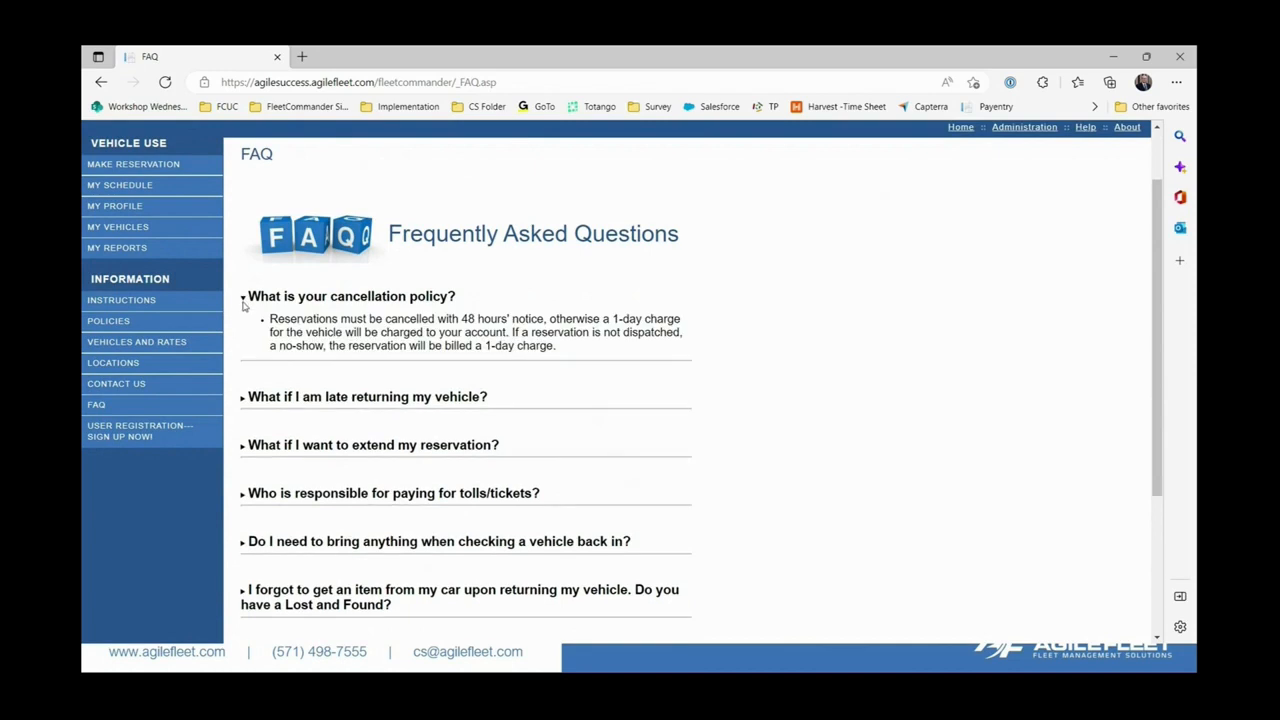
{"action": "left_click", "coordinate": [242, 400]}
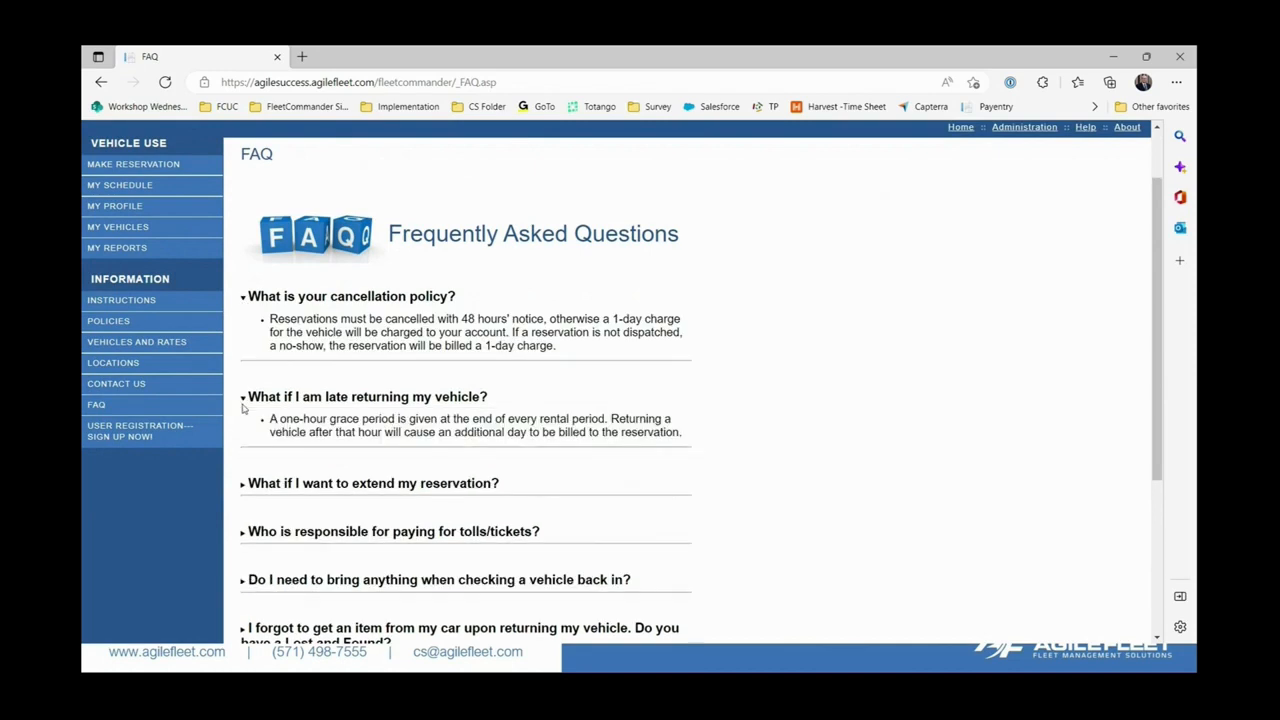
{"action": "left_click", "coordinate": [243, 485]}
{"action": "scroll", "coordinate": [245, 492], "scroll_direction": "down", "scroll_amount": 1}
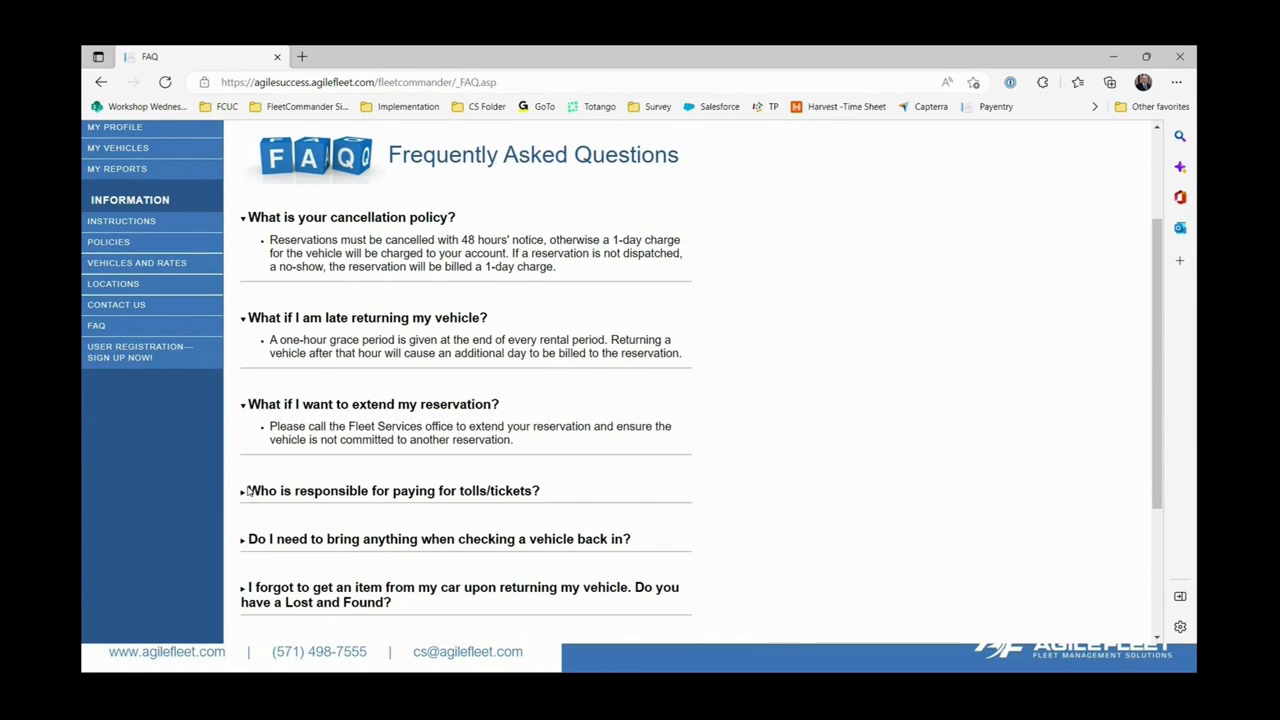
{"action": "left_click", "coordinate": [241, 495]}
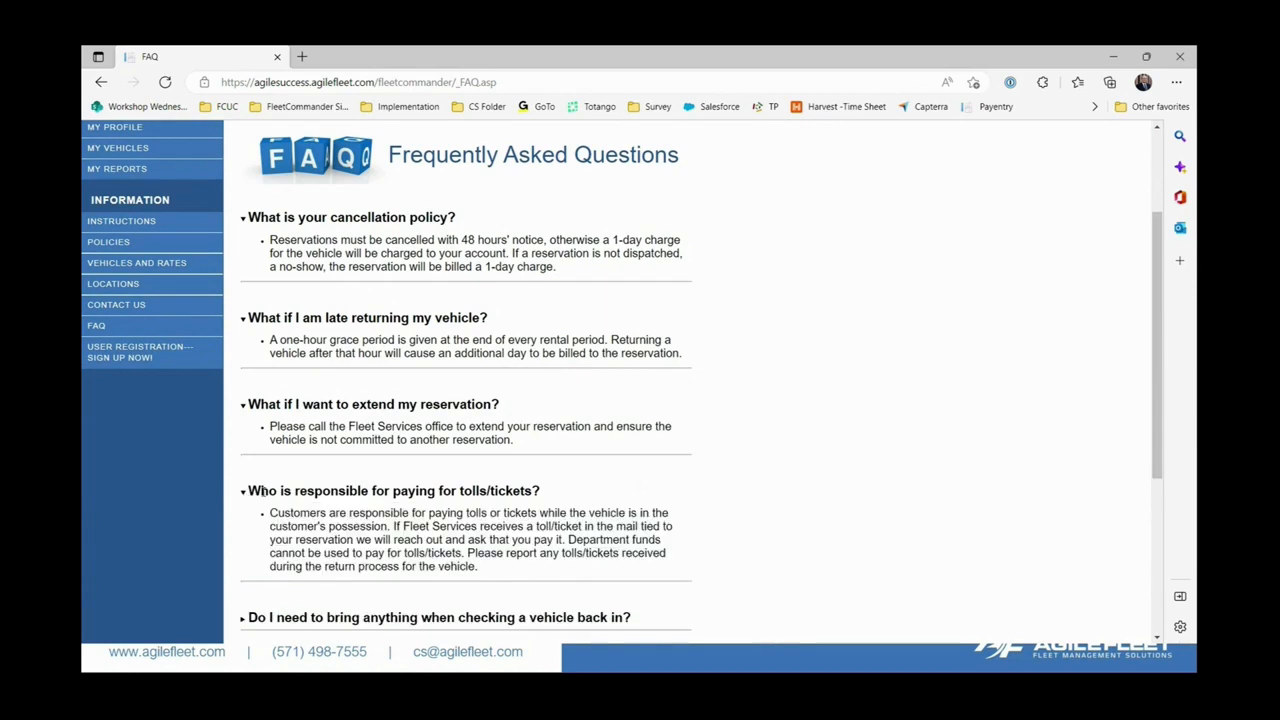
{"action": "scroll", "coordinate": [696, 470], "scroll_direction": "up", "scroll_amount": 2}
{"action": "scroll", "coordinate": [697, 471], "scroll_direction": "up", "scroll_amount": 1}
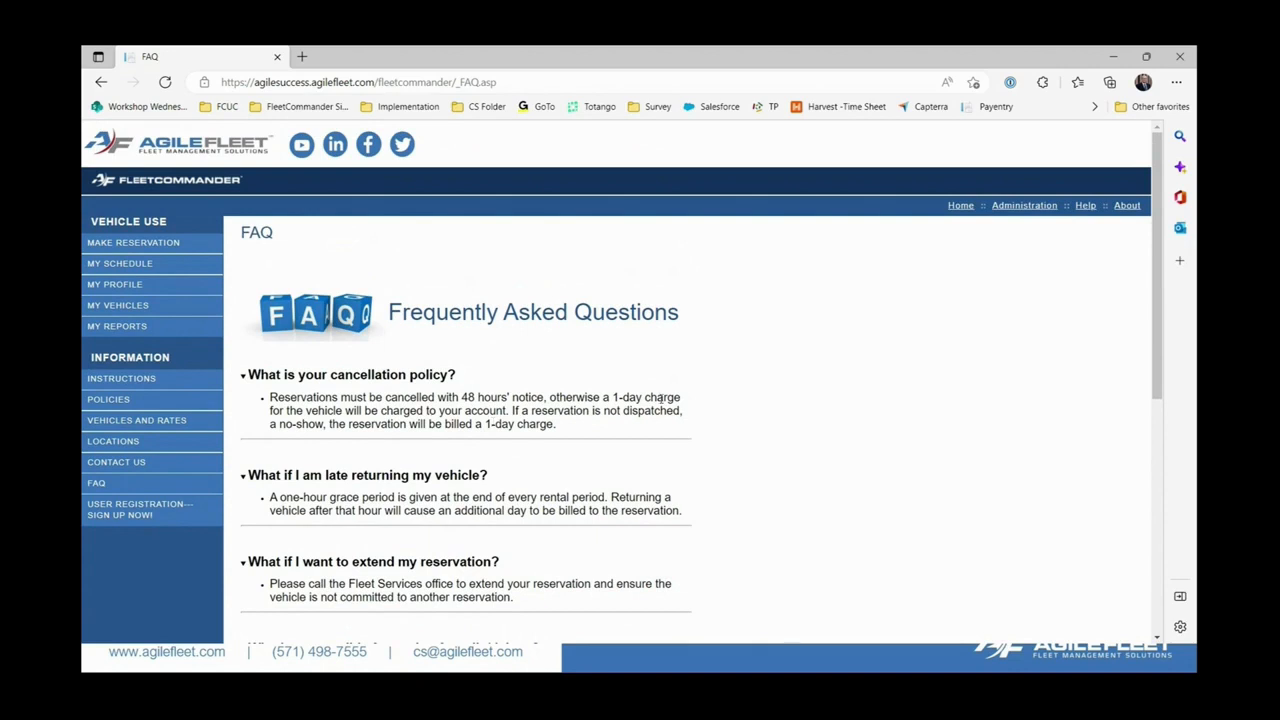
Try Make Reservation and My Profile, reaching the login page, then go to the 'Accessing FleetCommander' slide.
{"action": "left_click", "coordinate": [127, 244]}
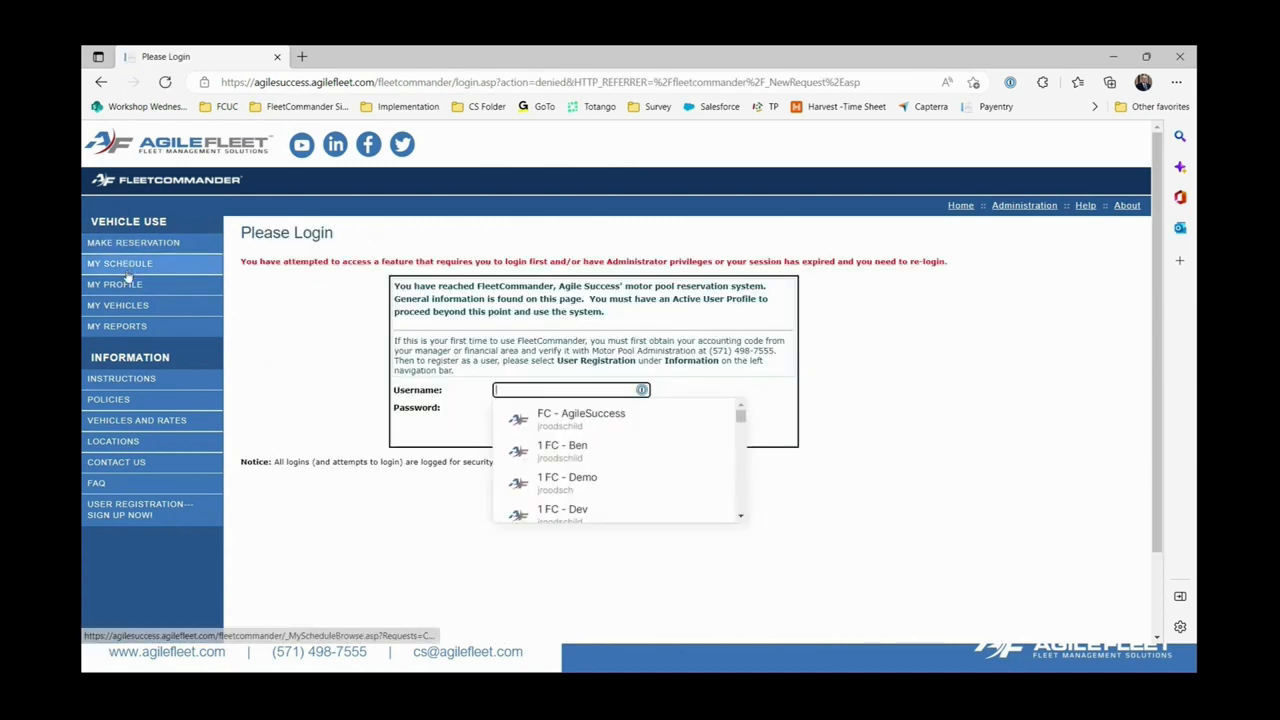
{"action": "left_click", "coordinate": [127, 285]}
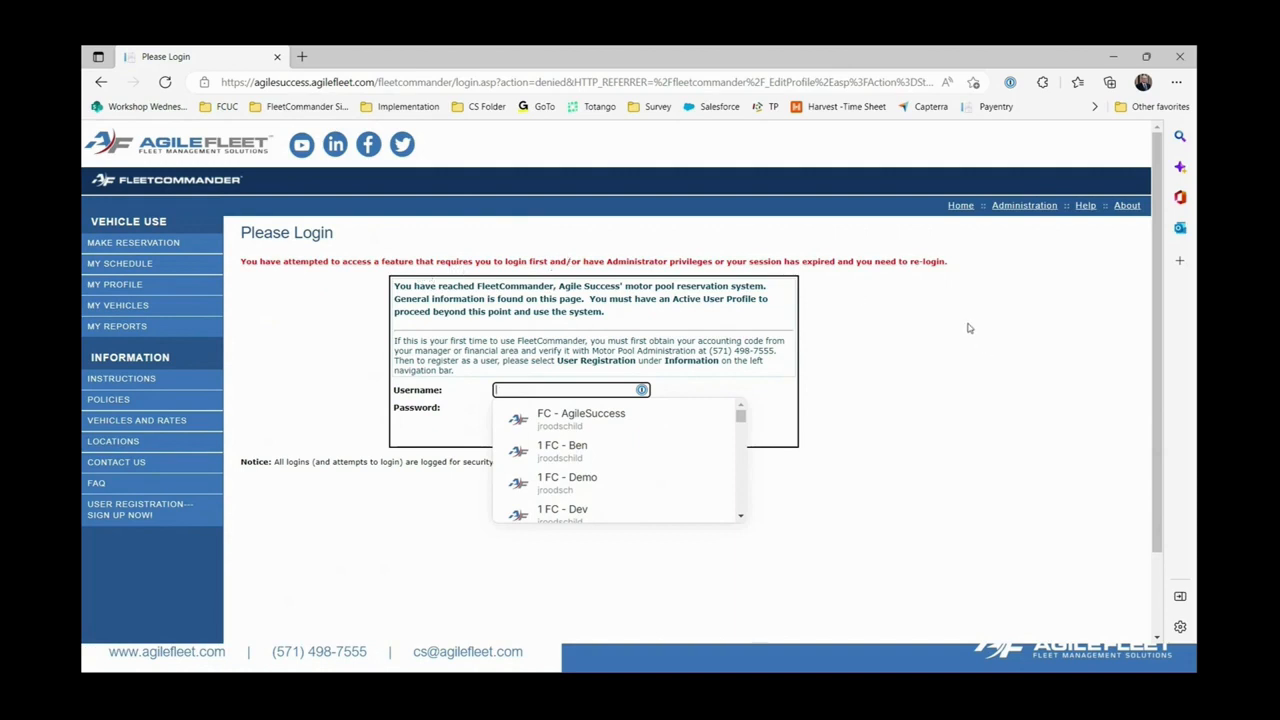
{"action": "left_click", "coordinate": [922, 305]}
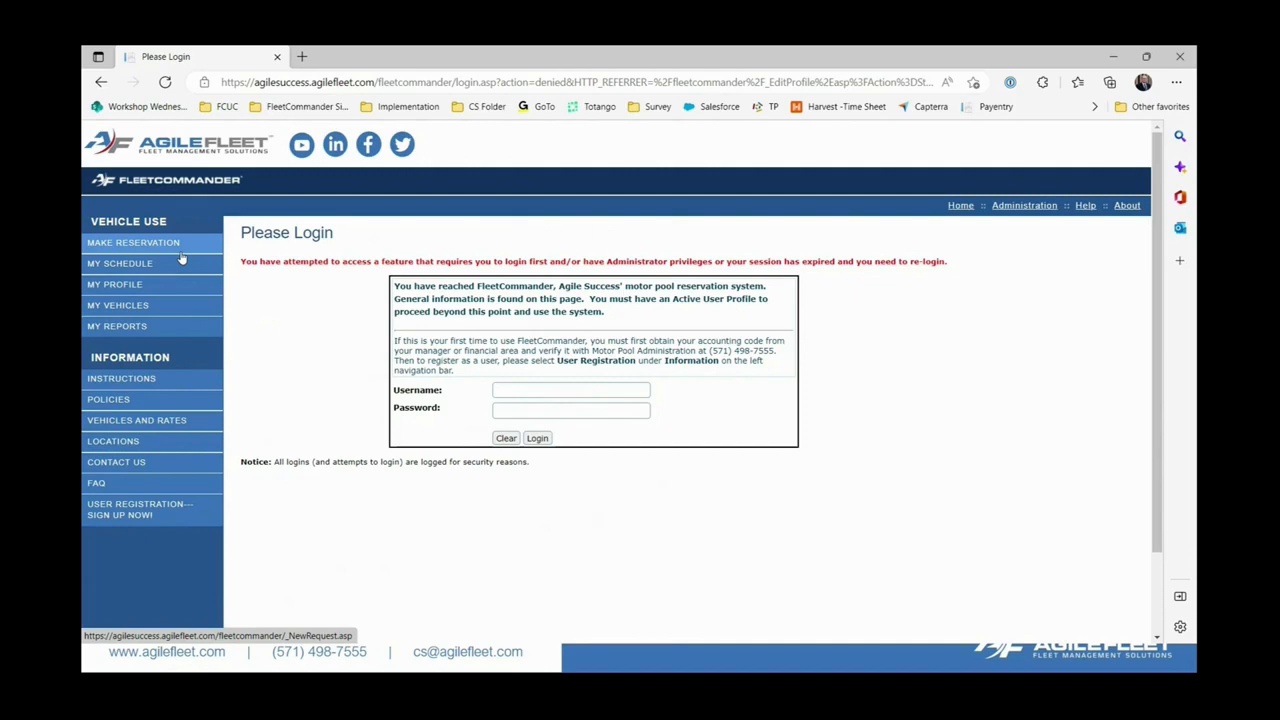
{"action": "left_click", "coordinate": [535, 389]}
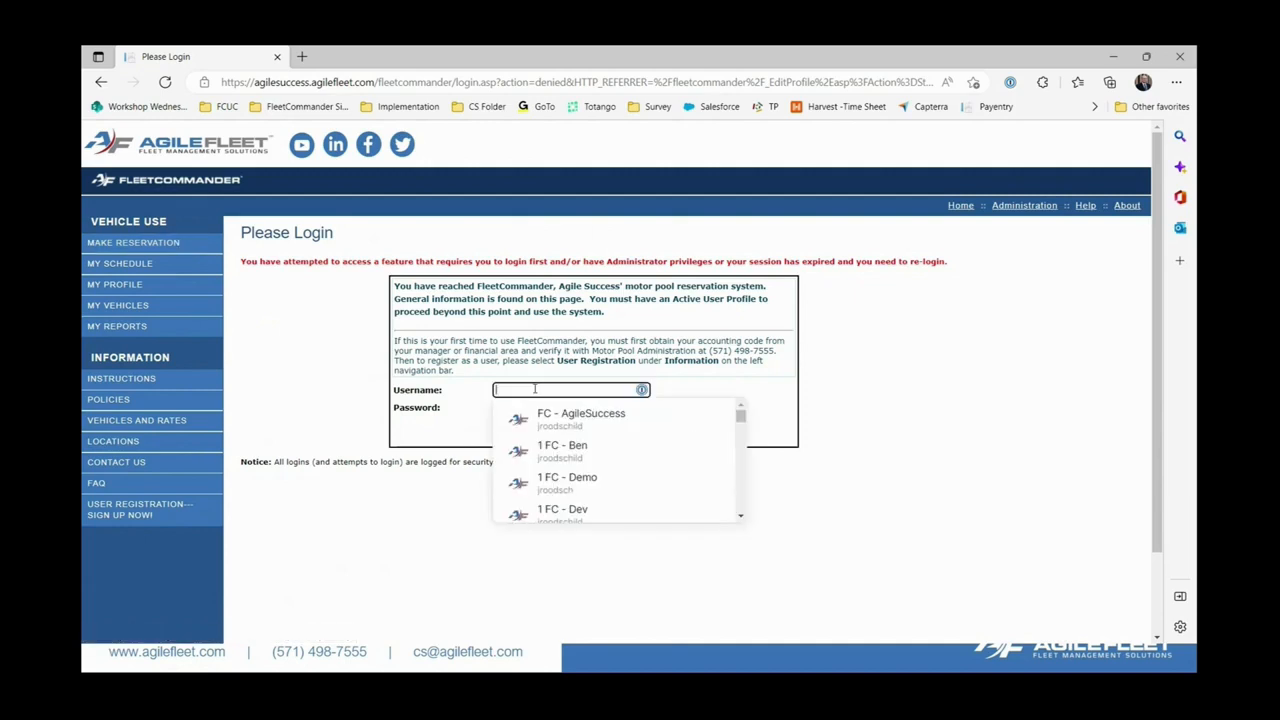
{"action": "left_click", "coordinate": [475, 466]}
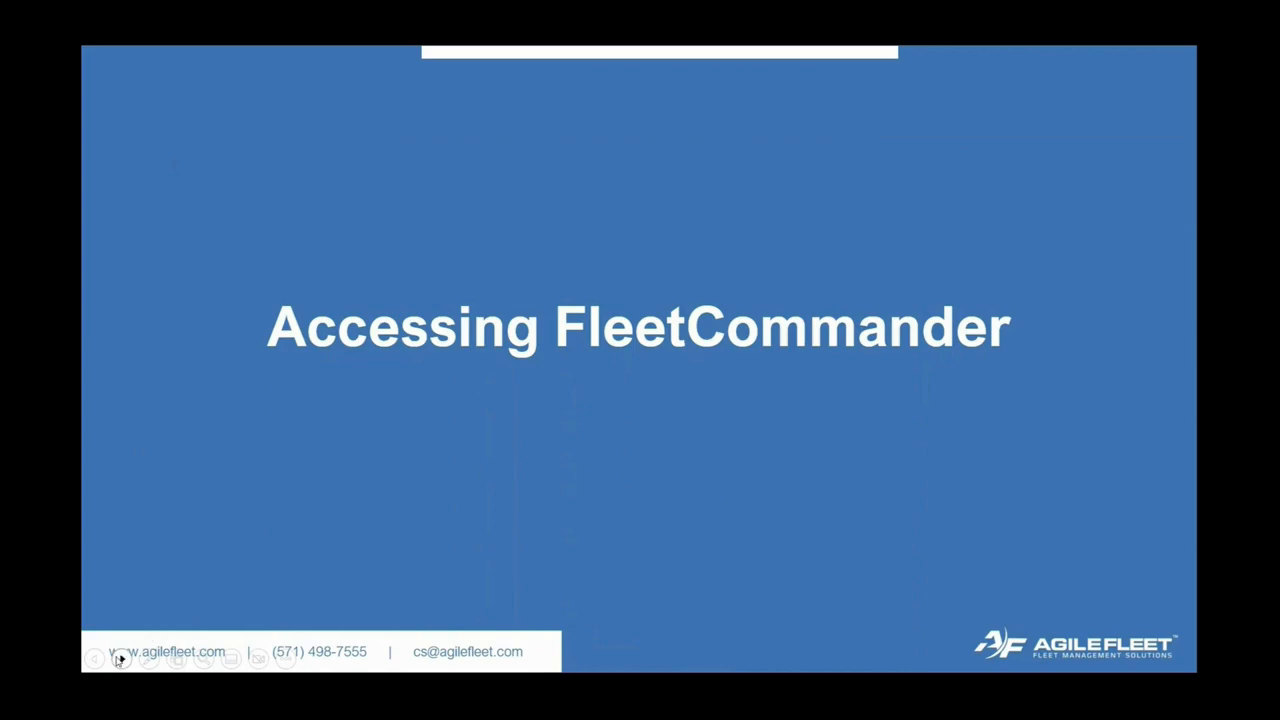
Advance three slides, past the 'Forgot Password?' slide, to the login page screenshot.
{"action": "left_click", "coordinate": [120, 659]}
{"action": "left_click", "coordinate": [120, 659]}
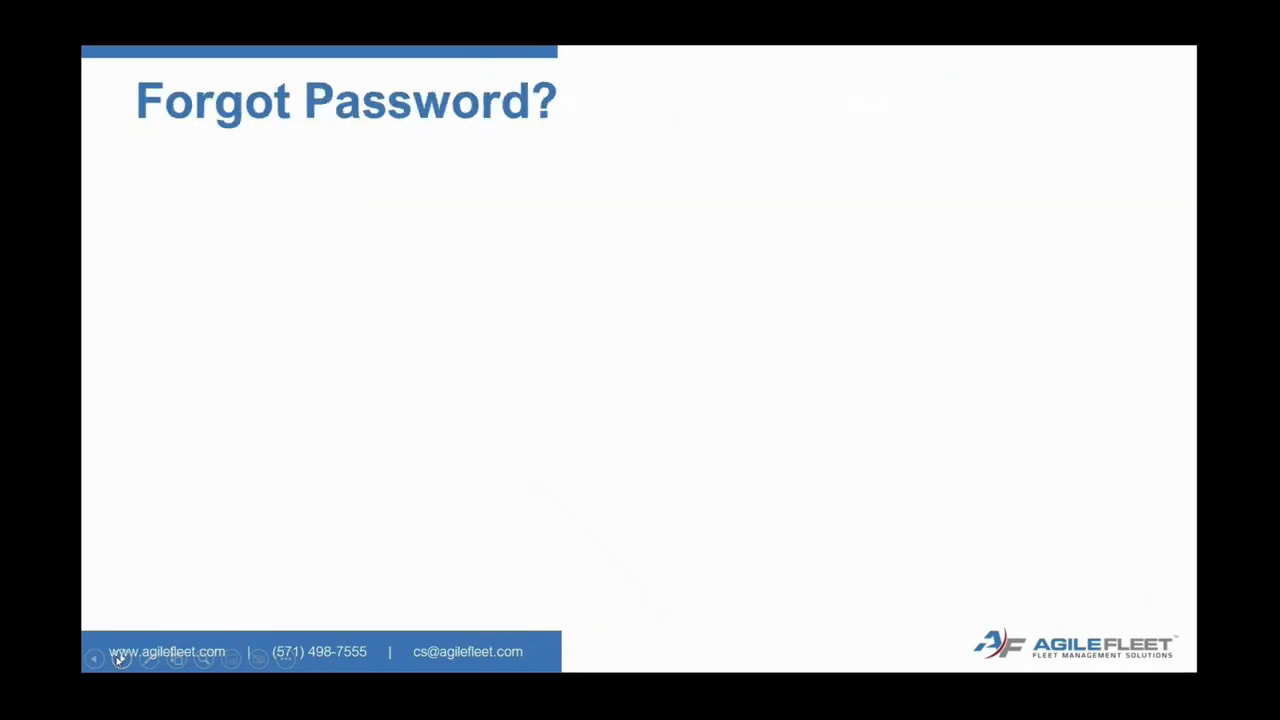
{"action": "left_click", "coordinate": [120, 659]}
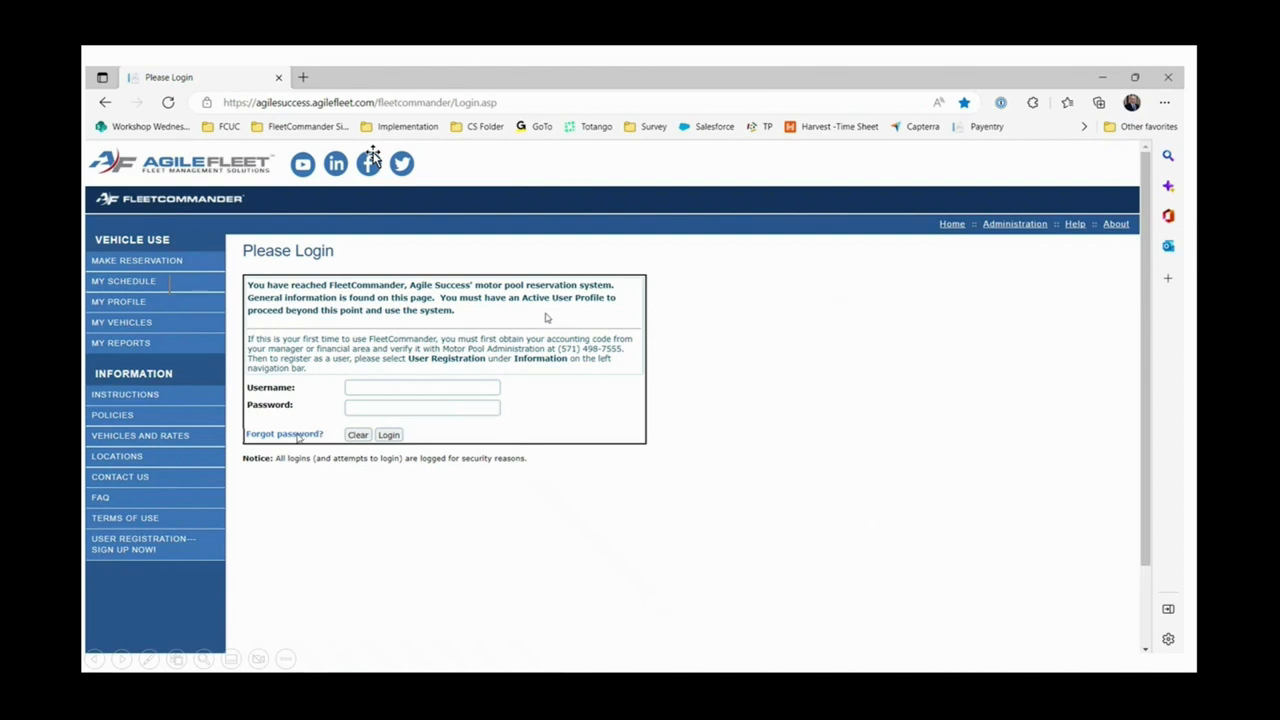
Advance past the reset-sent confirmation to the example password reset email slide.
{"action": "left_click", "coordinate": [121, 661]}
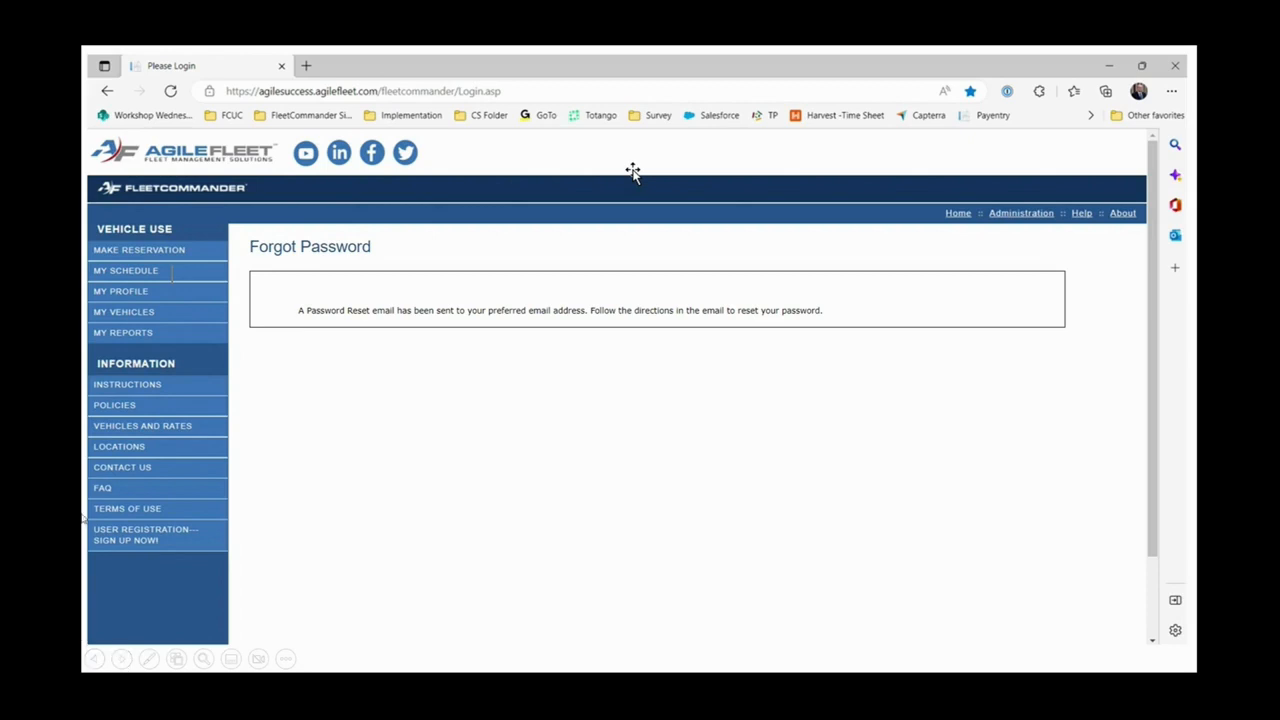
{"action": "left_click", "coordinate": [122, 659]}
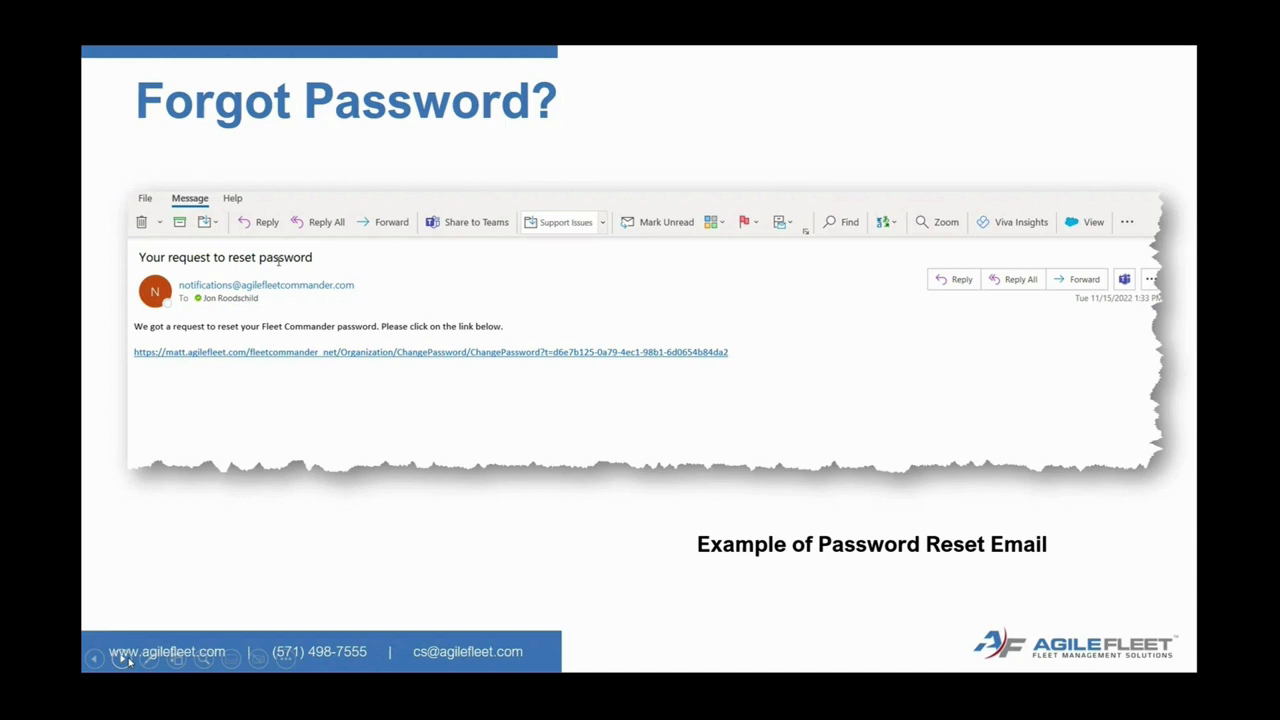
Advance to the Change Password form slide with its 1-20 character rule.
{"action": "left_click", "coordinate": [122, 658]}
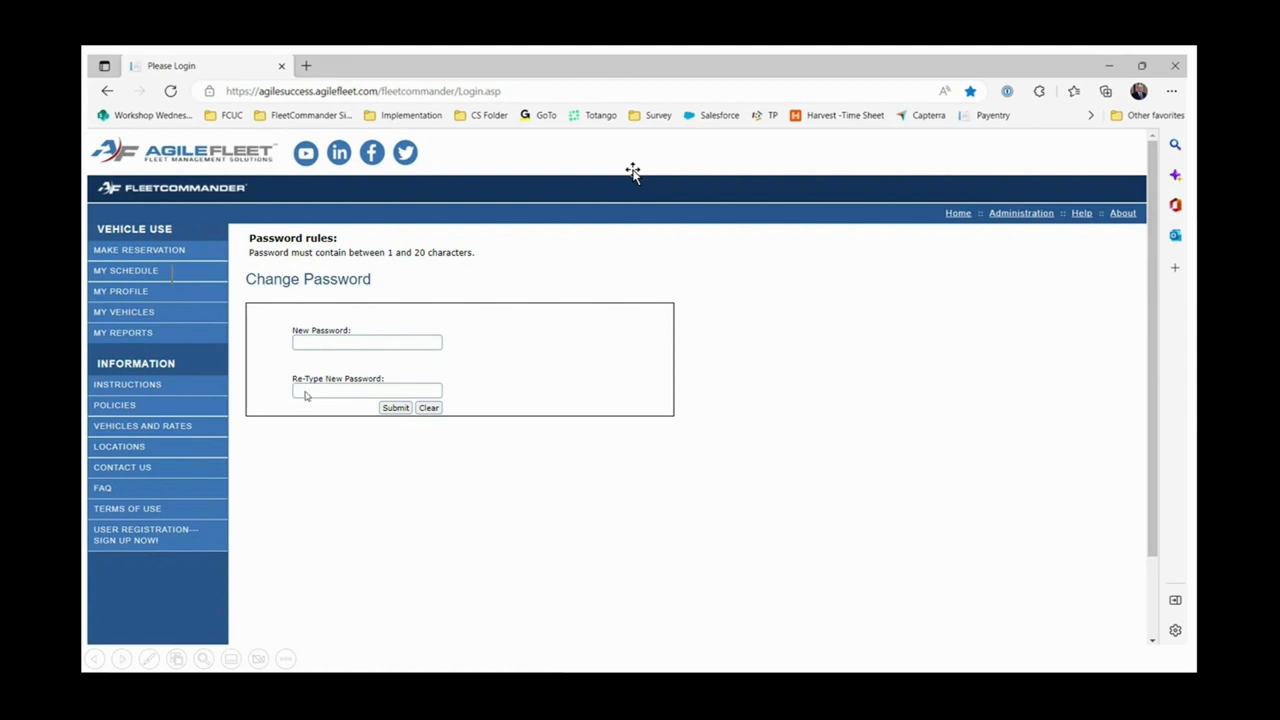
Advance to the 'Password Has been Updated' confirmation slide.
{"action": "left_click", "coordinate": [124, 660]}
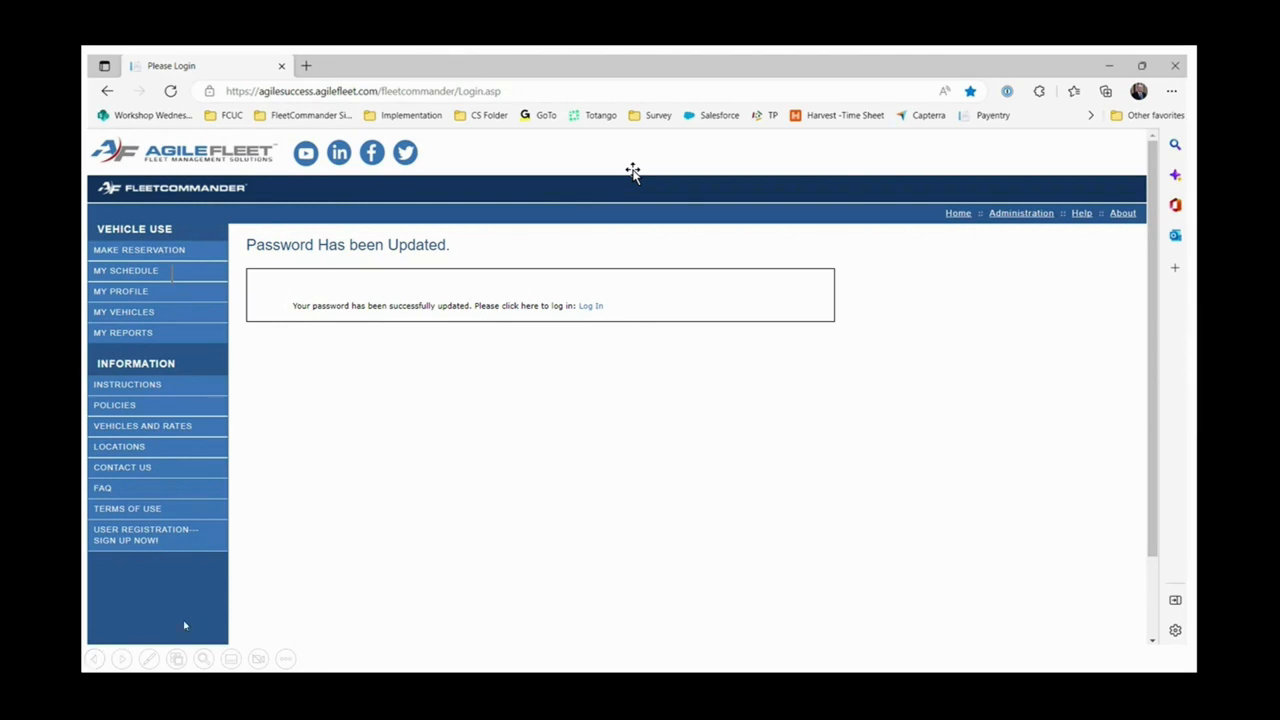
Advance past the Forgot Password error page to the live FleetCommander 'Please Login' page.
{"action": "left_click", "coordinate": [123, 662]}
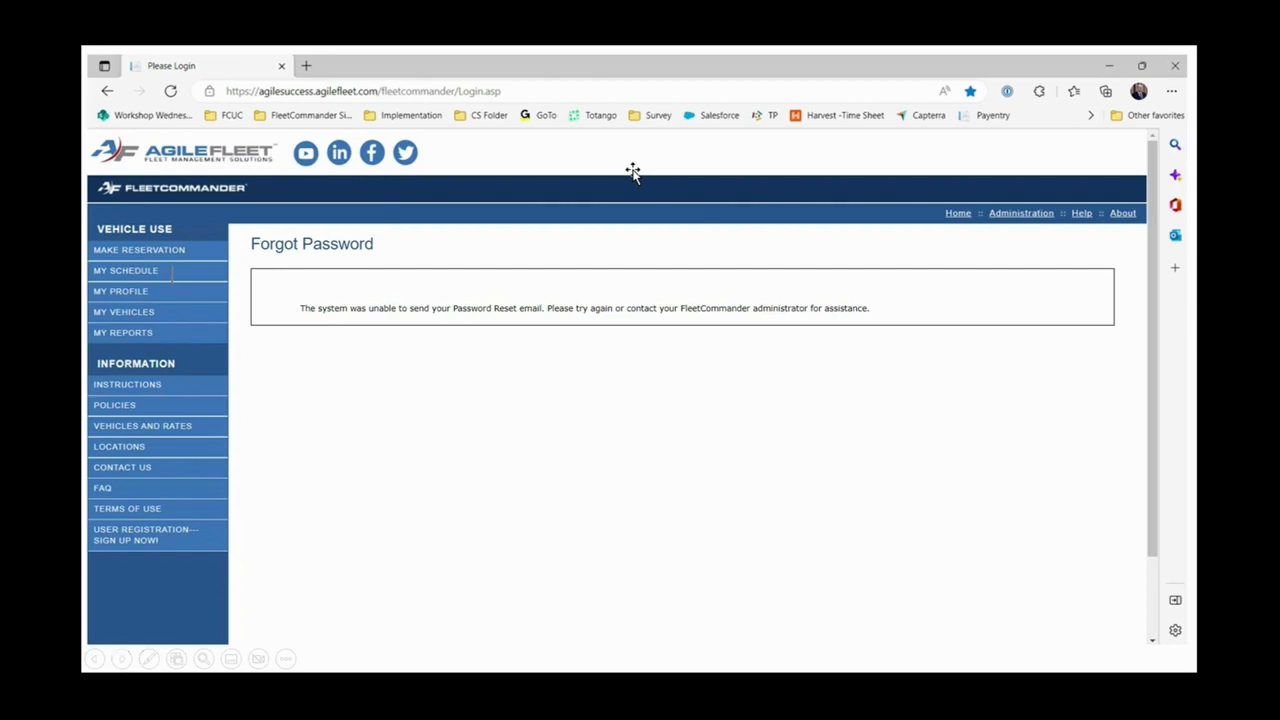
{"action": "key", "text": "Right"}
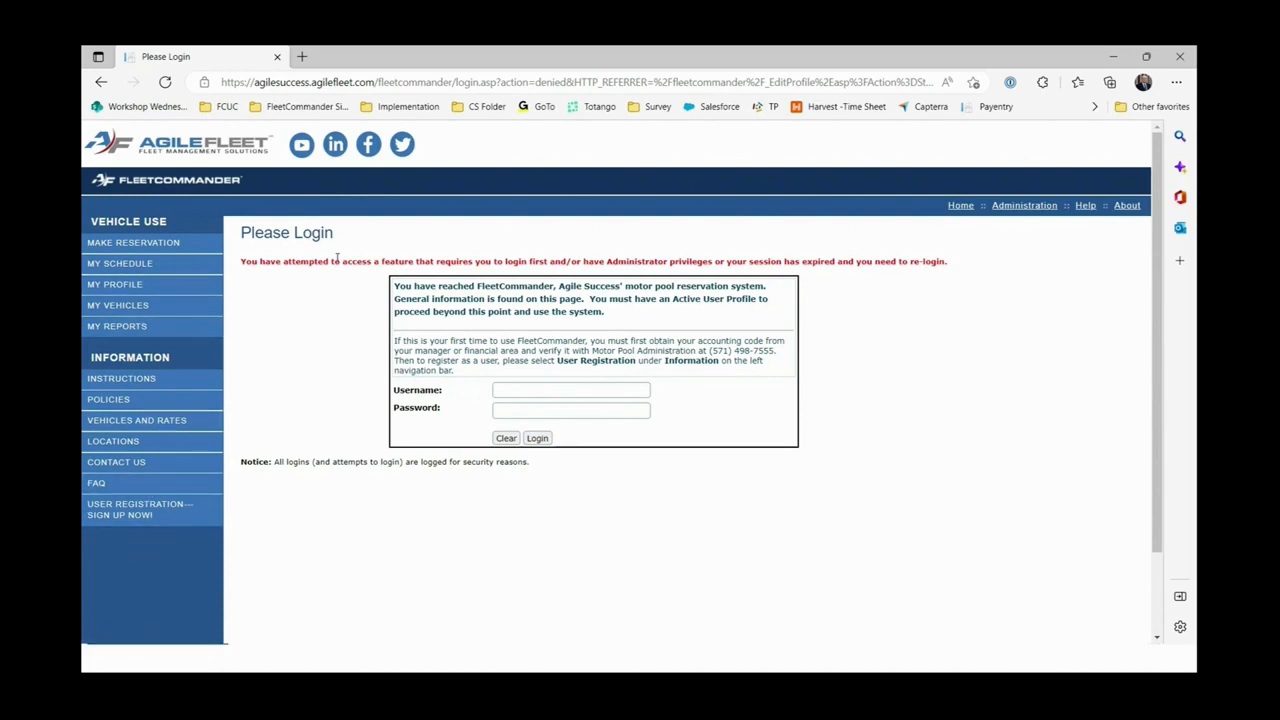
Start a new user registration and choose Transportation Services as the site.
{"action": "left_click", "coordinate": [155, 516]}
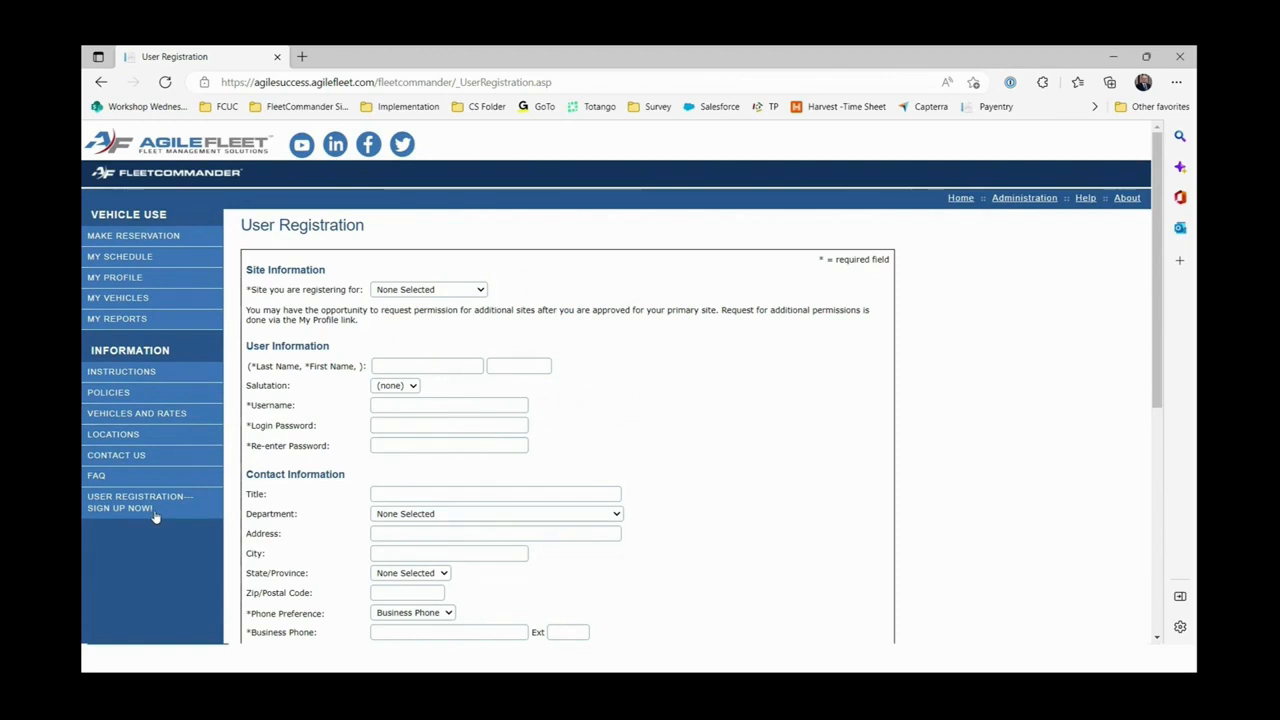
{"action": "left_click", "coordinate": [481, 290]}
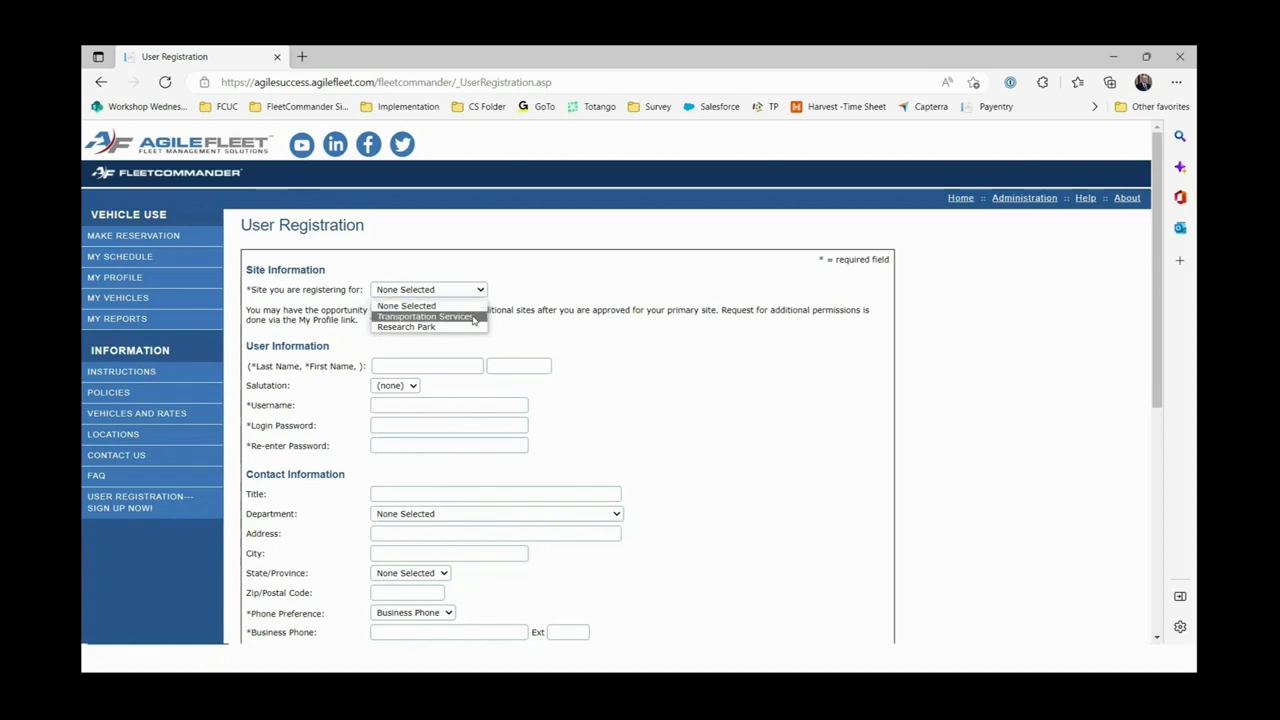
{"action": "left_click", "coordinate": [474, 317]}
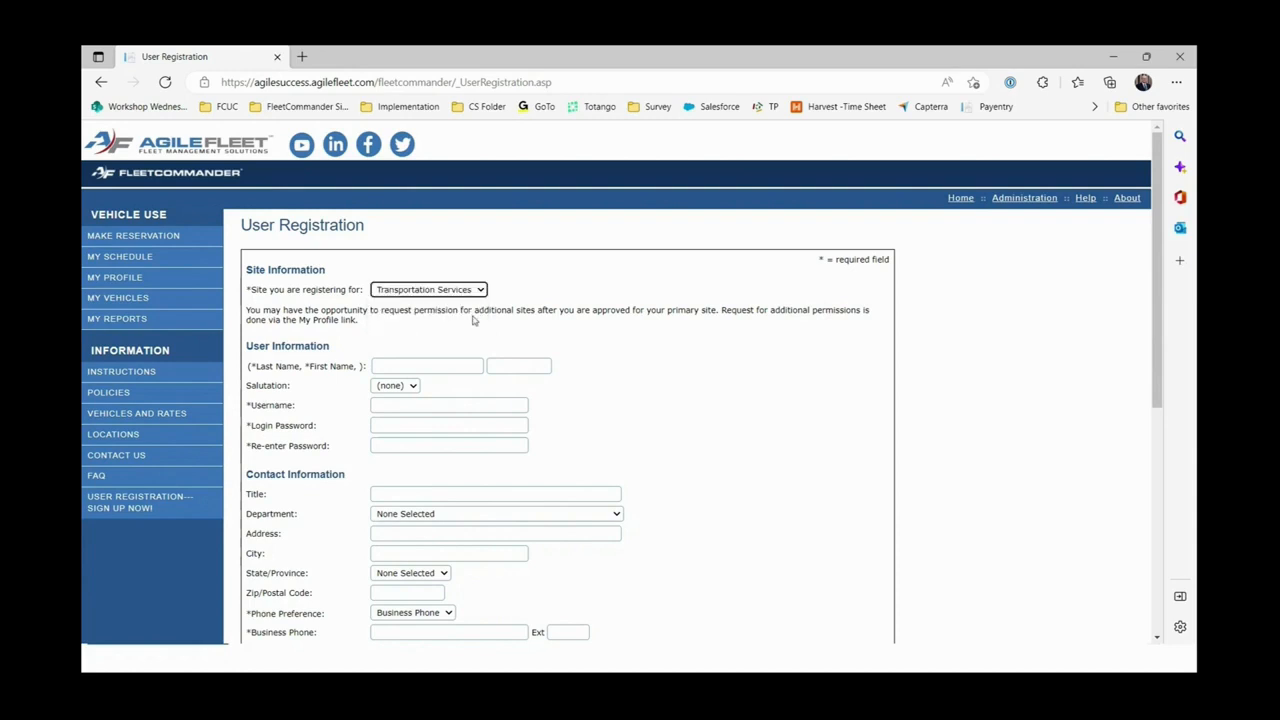
Enter the new user's last and first names, then move on to the Username field.
{"action": "left_click", "coordinate": [441, 371]}
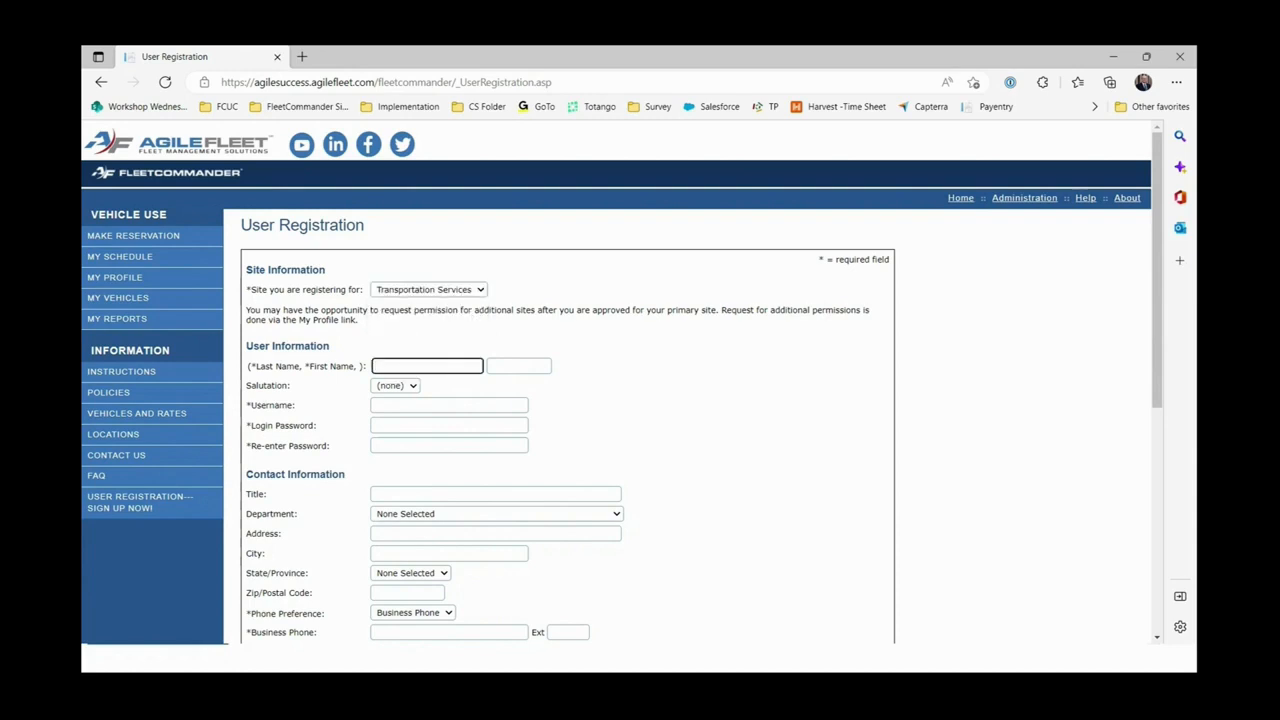
{"action": "key", "text": "Tab"}
{"action": "key", "text": "Tab"}
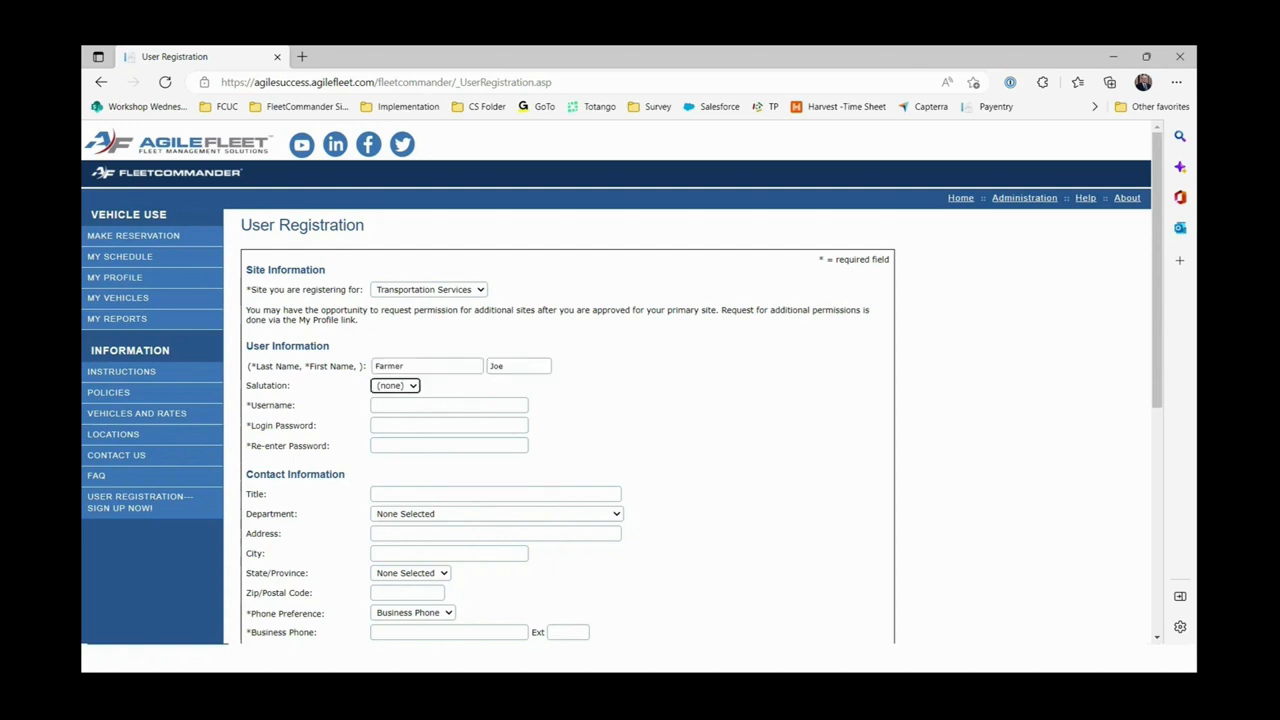
{"action": "key", "text": "Tab"}
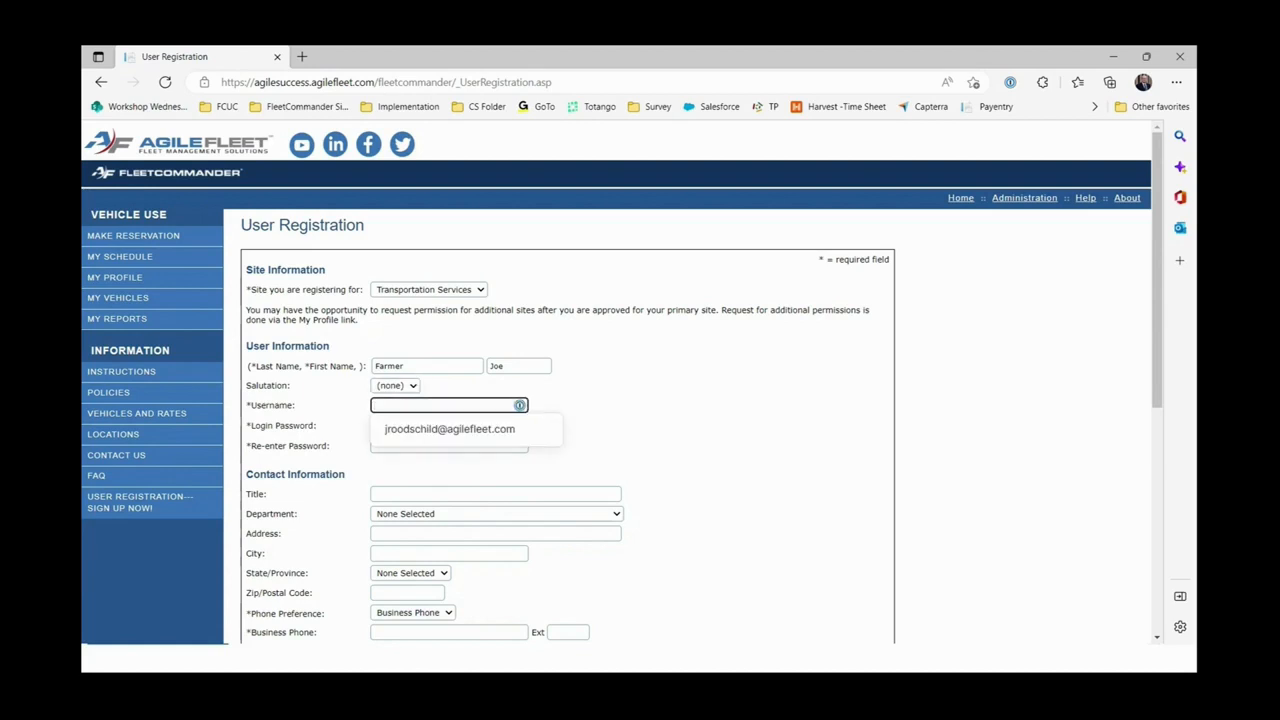
{"action": "left_click", "coordinate": [328, 414]}
{"action": "left_click", "coordinate": [382, 407]}
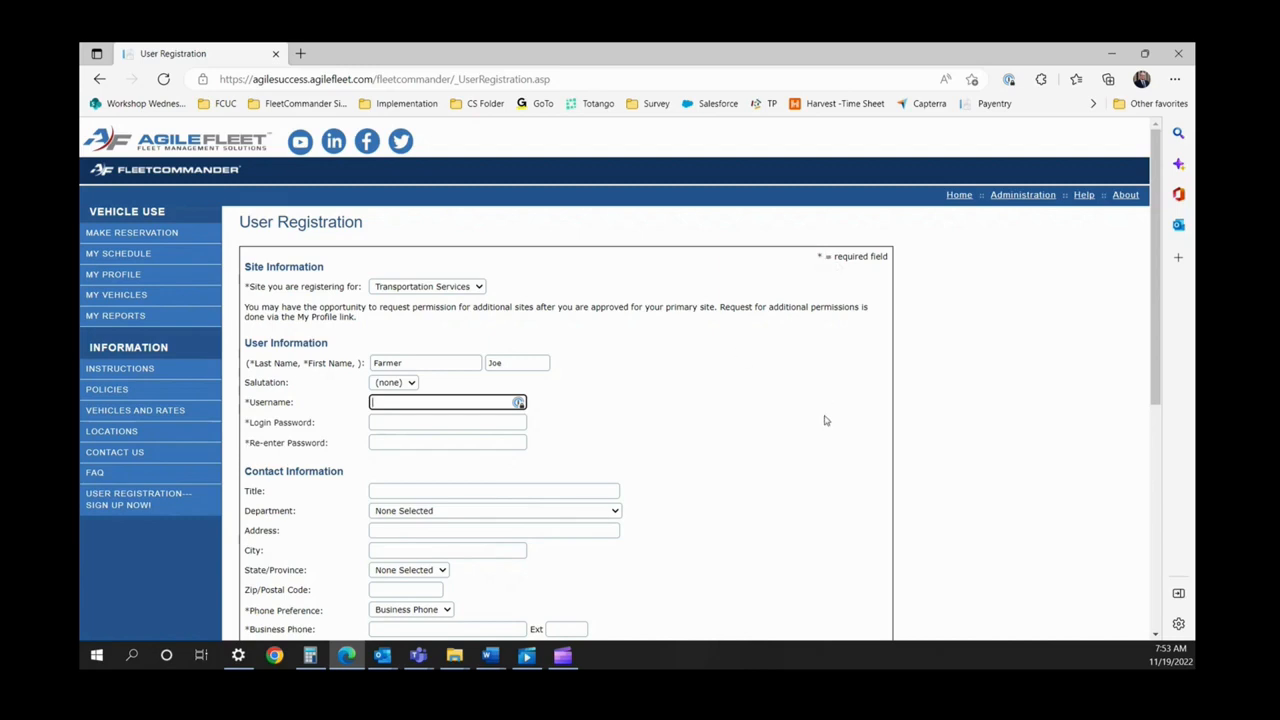
{"action": "scroll", "coordinate": [825, 420], "scroll_direction": "down", "scroll_amount": 5}
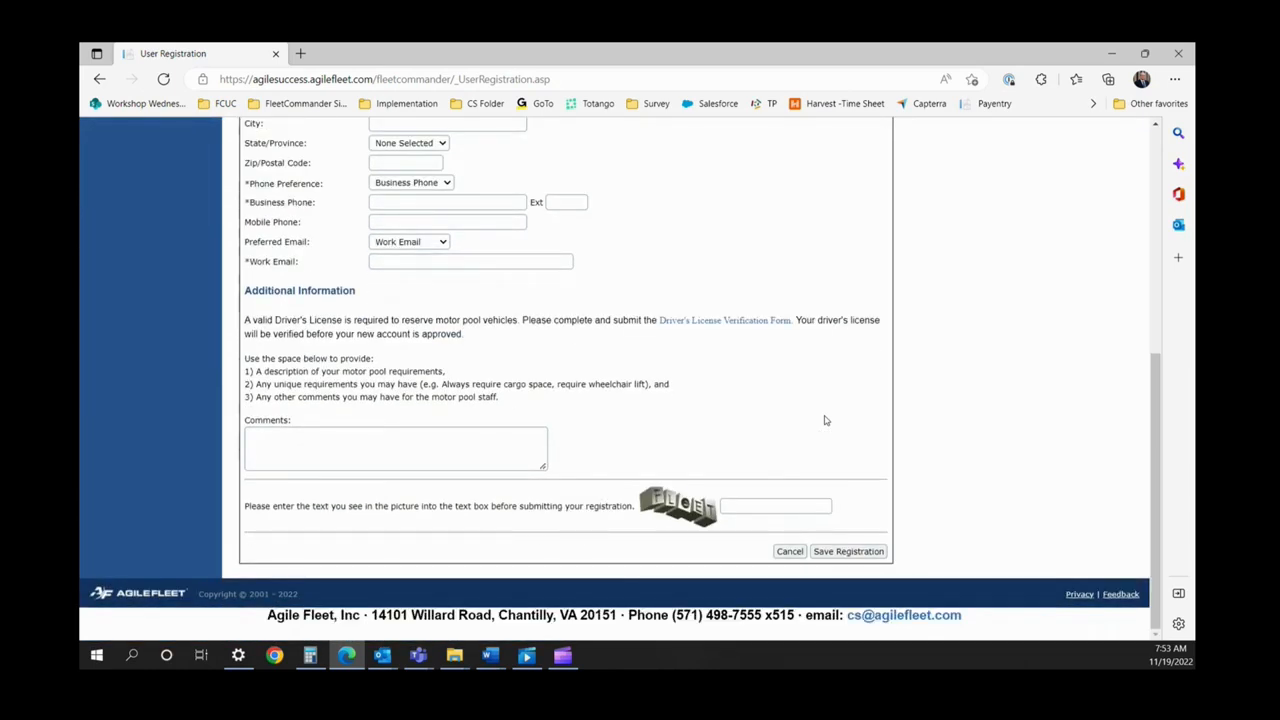
{"action": "left_click", "coordinate": [849, 556]}
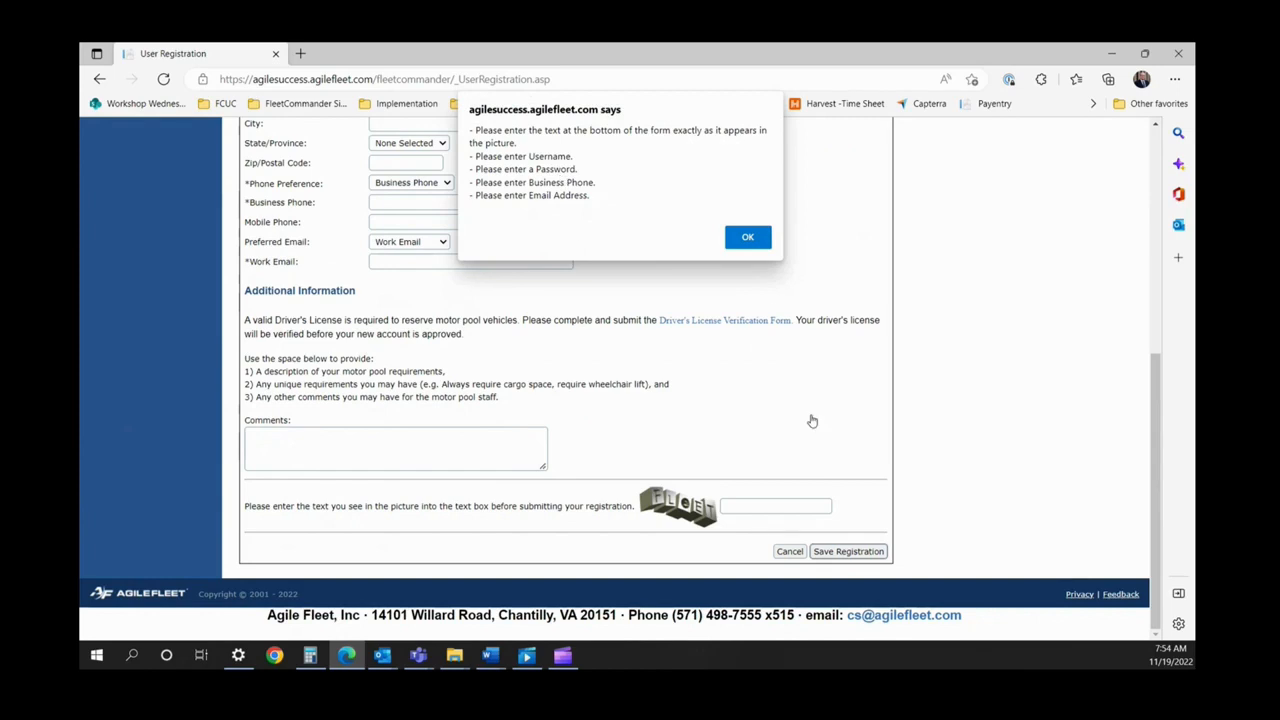
{"action": "left_click", "coordinate": [747, 237]}
{"action": "scroll", "coordinate": [652, 320], "scroll_direction": "up", "scroll_amount": 5}
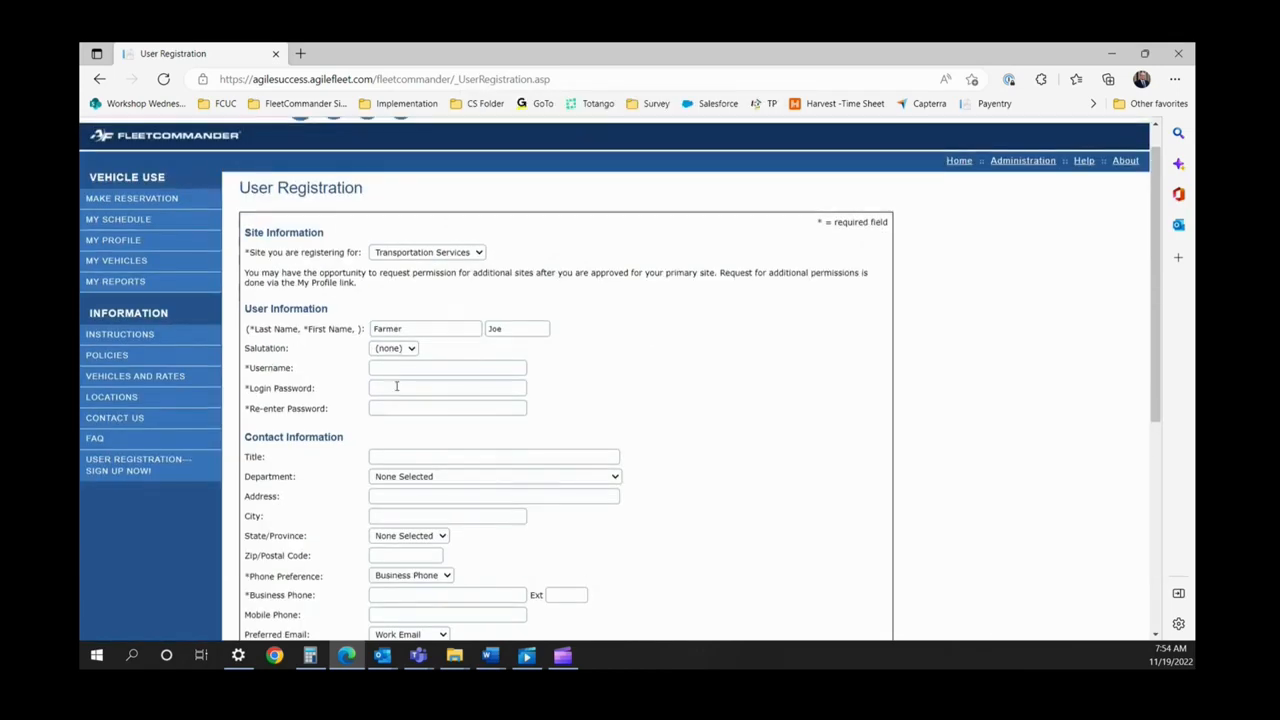
Enter the new user's username, login password and re-entered password.
{"action": "left_click", "coordinate": [396, 367]}
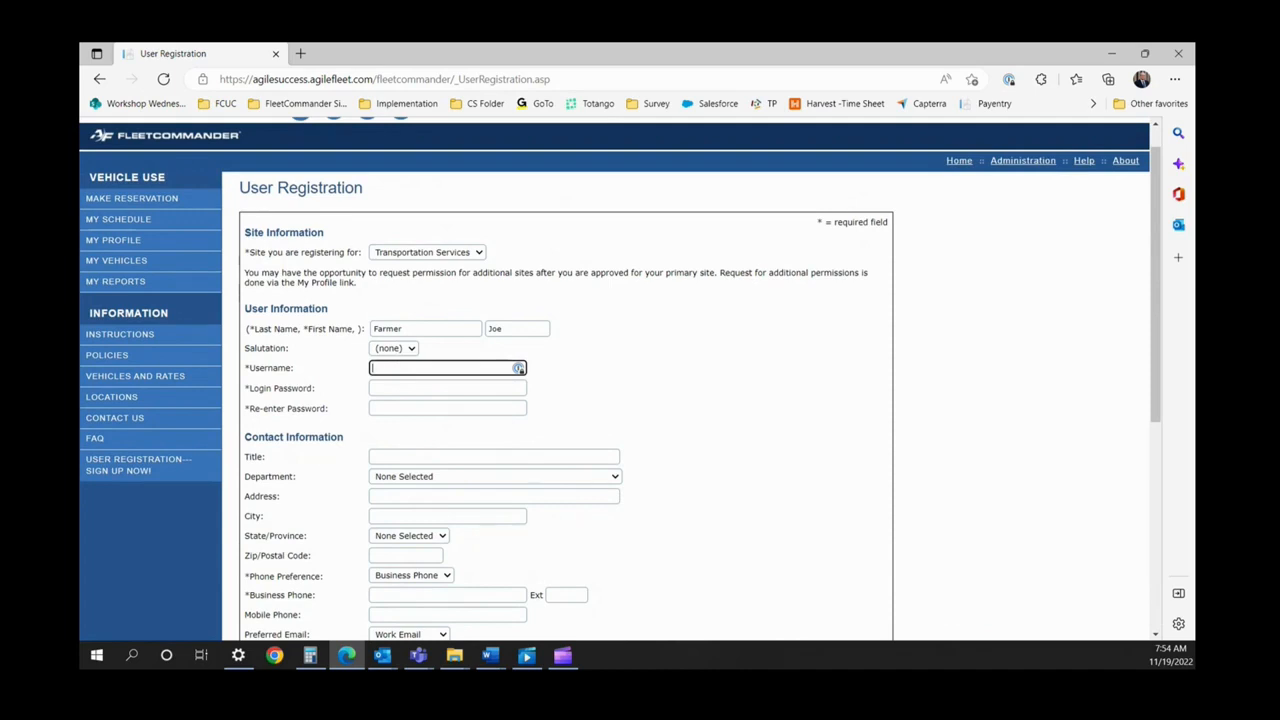
{"action": "left_click", "coordinate": [397, 386]}
{"action": "type", "text": "********"}
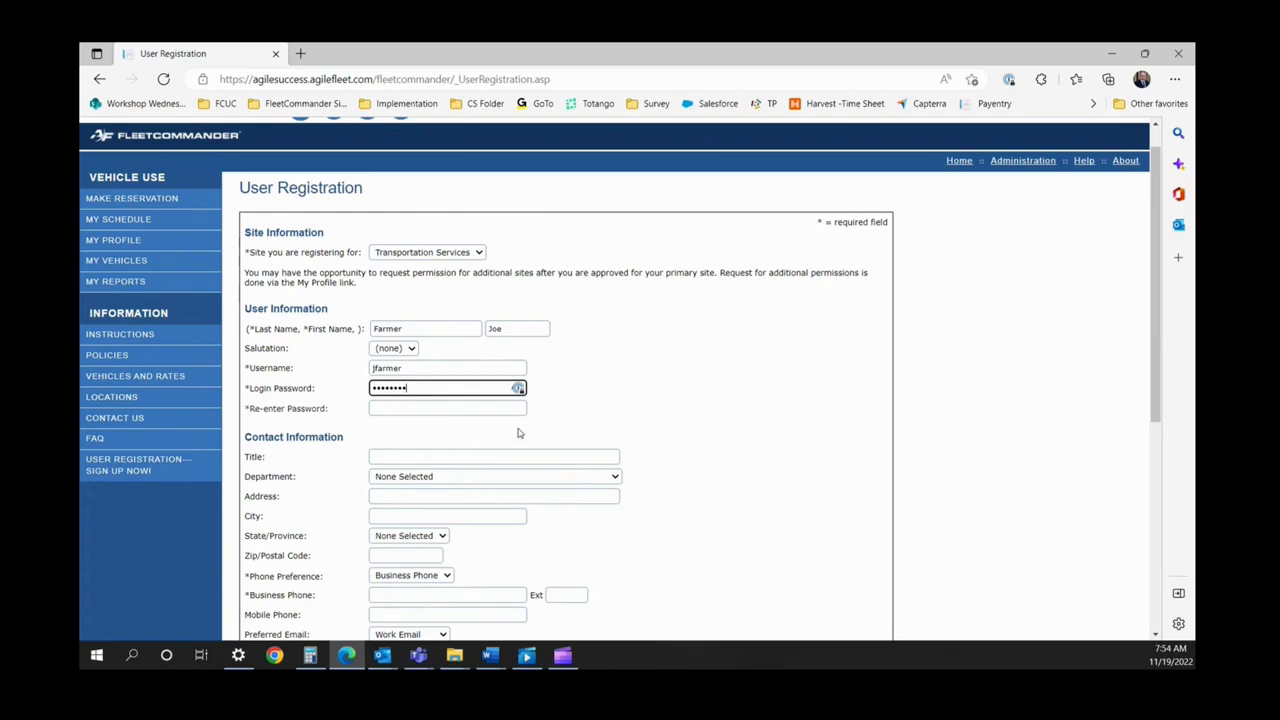
{"action": "left_click", "coordinate": [426, 407]}
{"action": "type", "text": "********"}
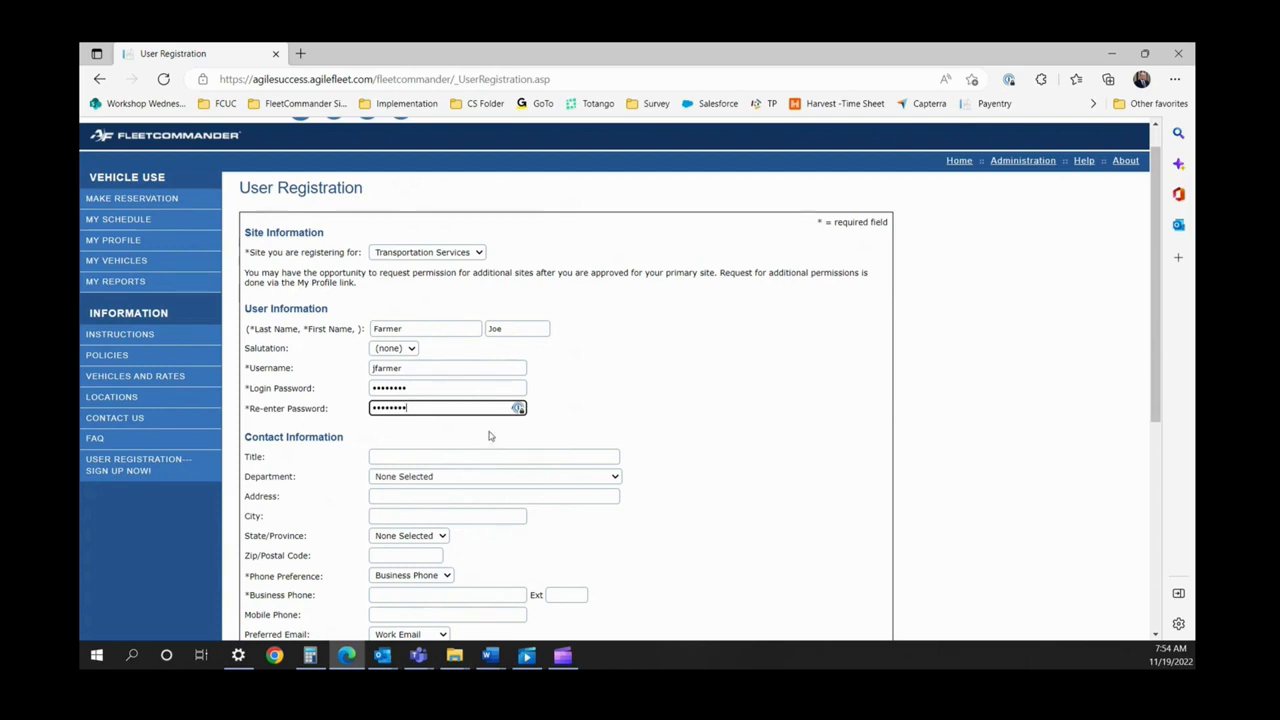
Fill in the business phone, work e-mail and picture-verification text, then save the registration.
{"action": "scroll", "coordinate": [512, 470], "scroll_direction": "down", "scroll_amount": 1}
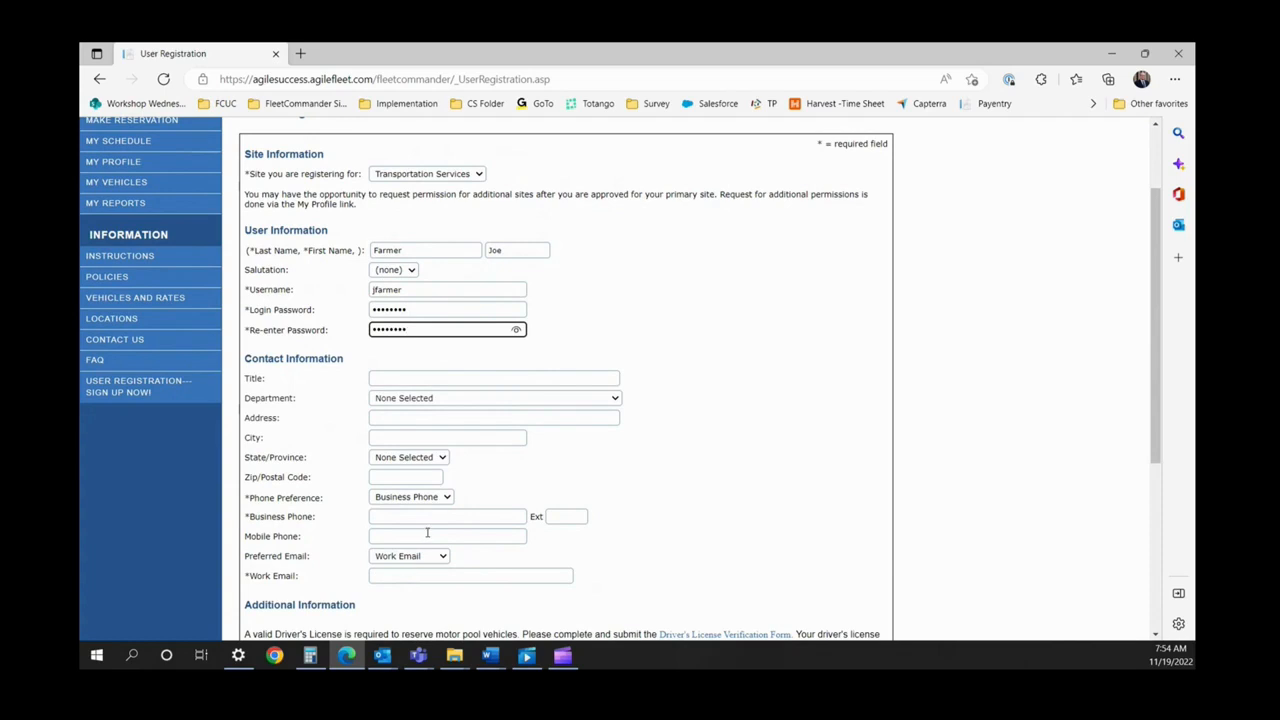
{"action": "left_click", "coordinate": [394, 516]}
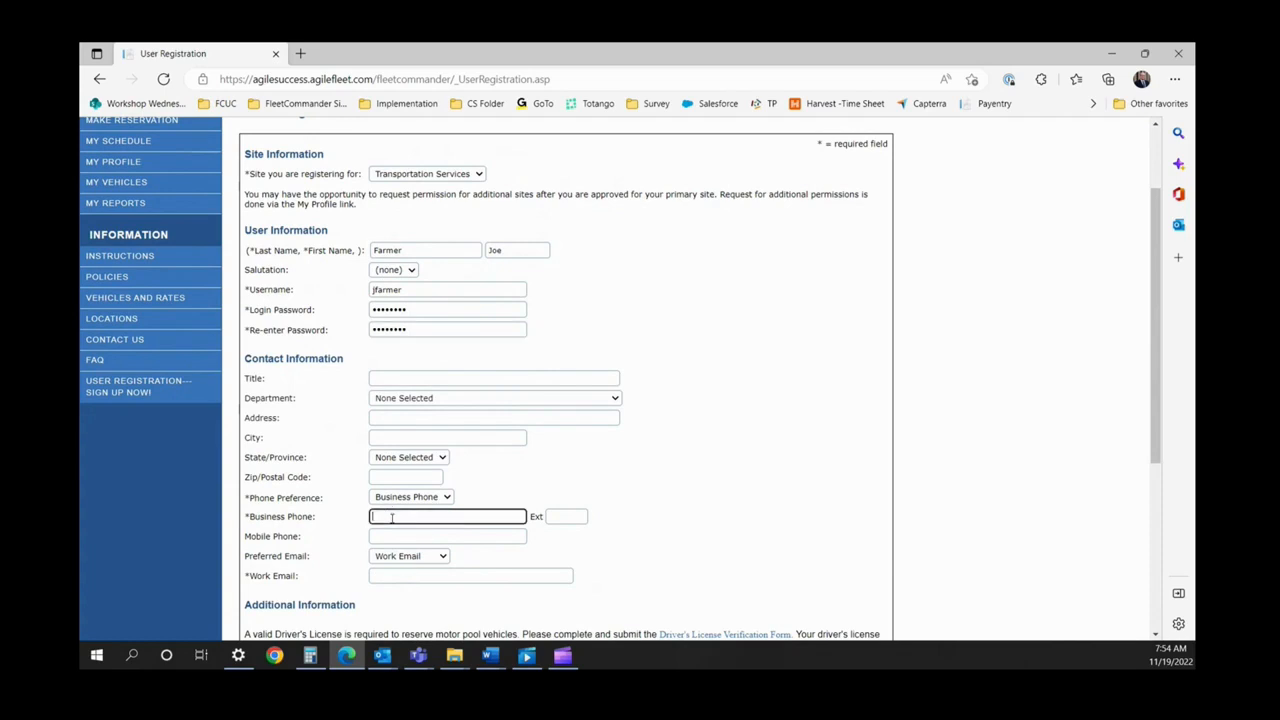
{"action": "left_click", "coordinate": [395, 576]}
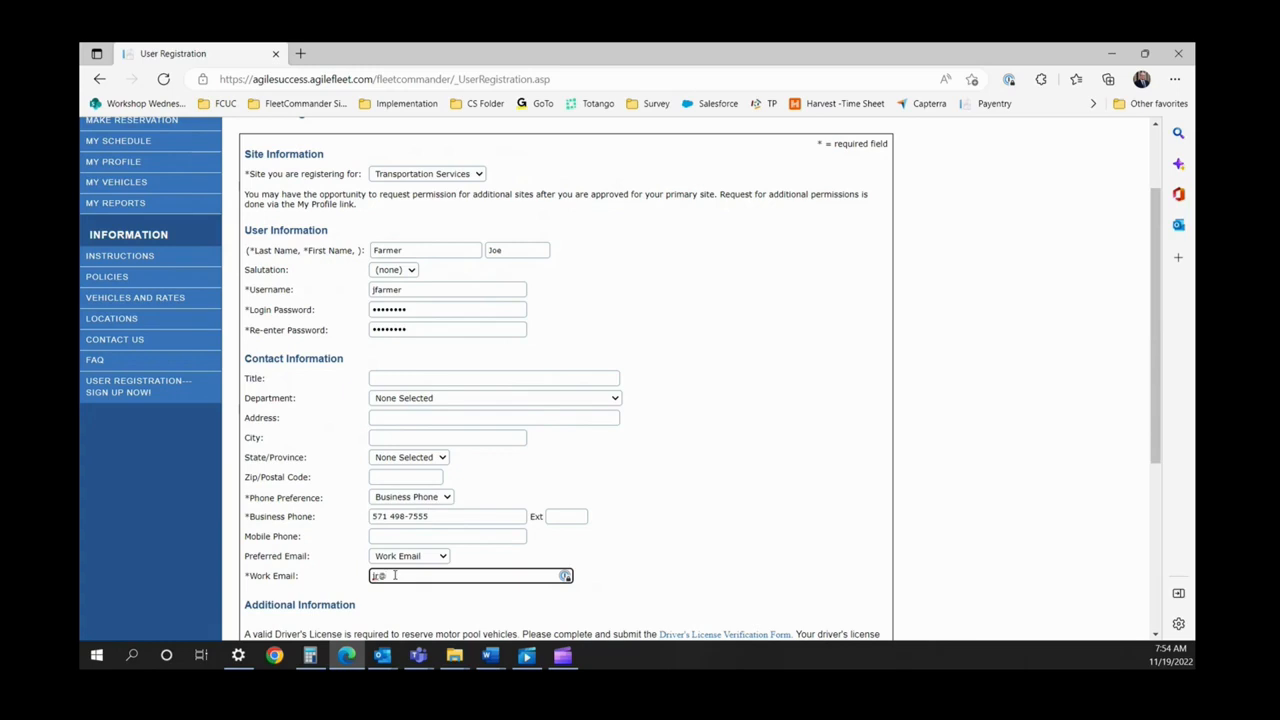
{"action": "scroll", "coordinate": [543, 566], "scroll_direction": "down", "scroll_amount": 3}
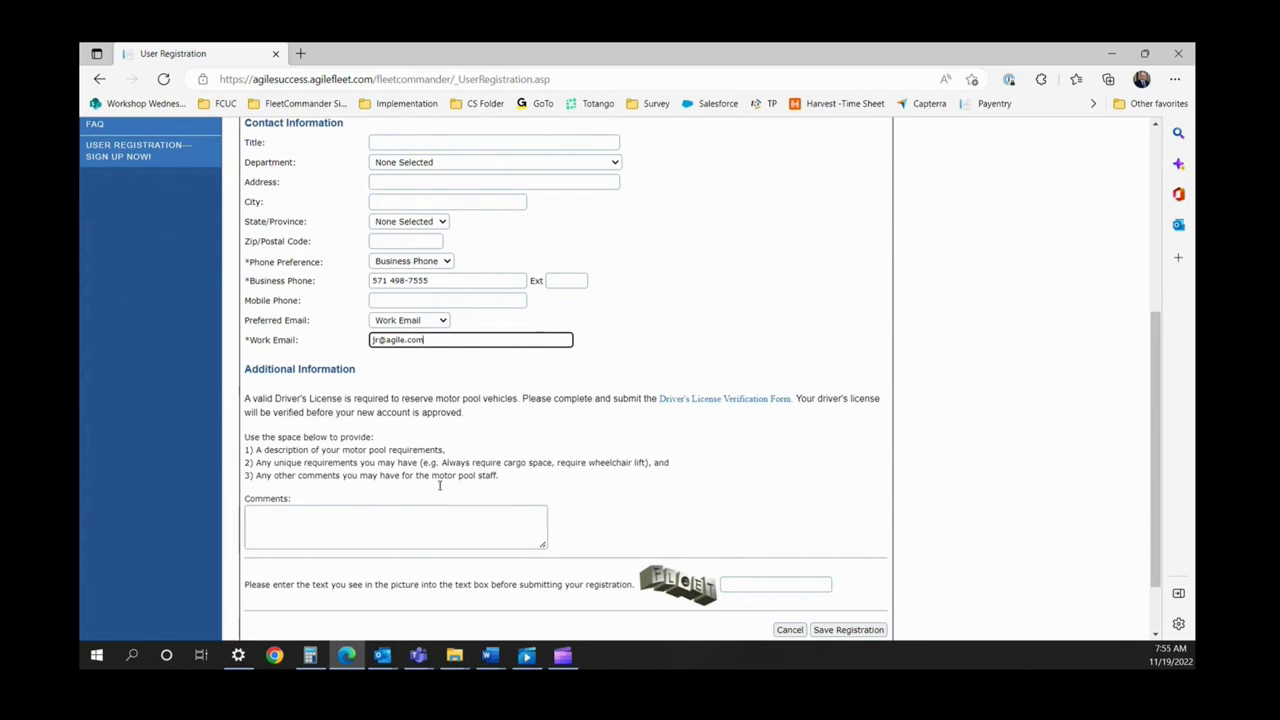
{"action": "left_click", "coordinate": [746, 586]}
{"action": "type", "text": "Fleet"}
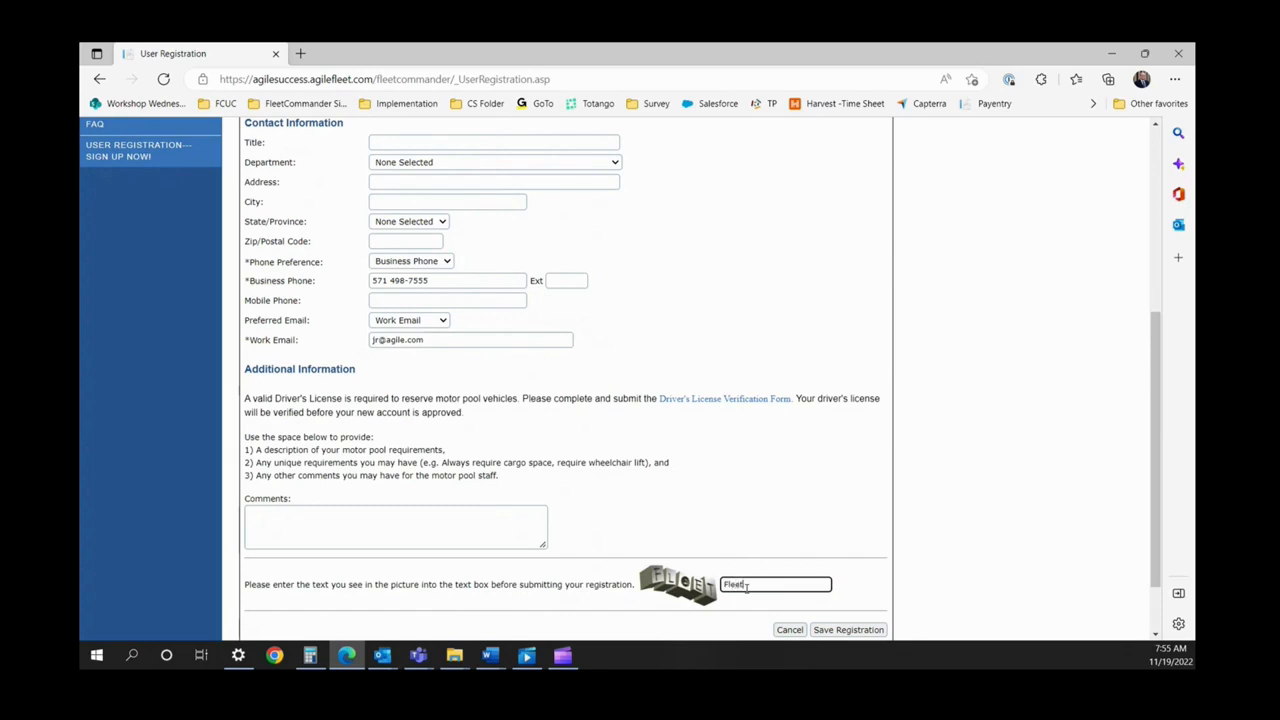
{"action": "left_click", "coordinate": [852, 630]}
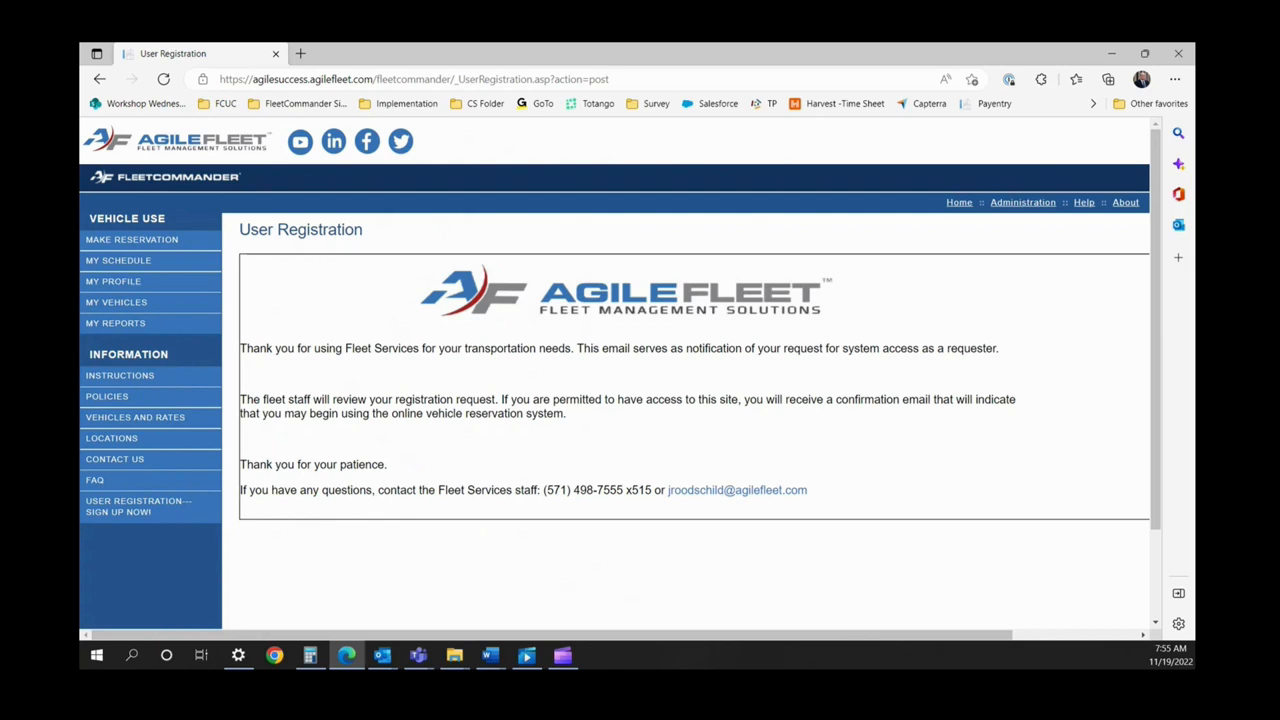
{"action": "left_click", "coordinate": [528, 390]}
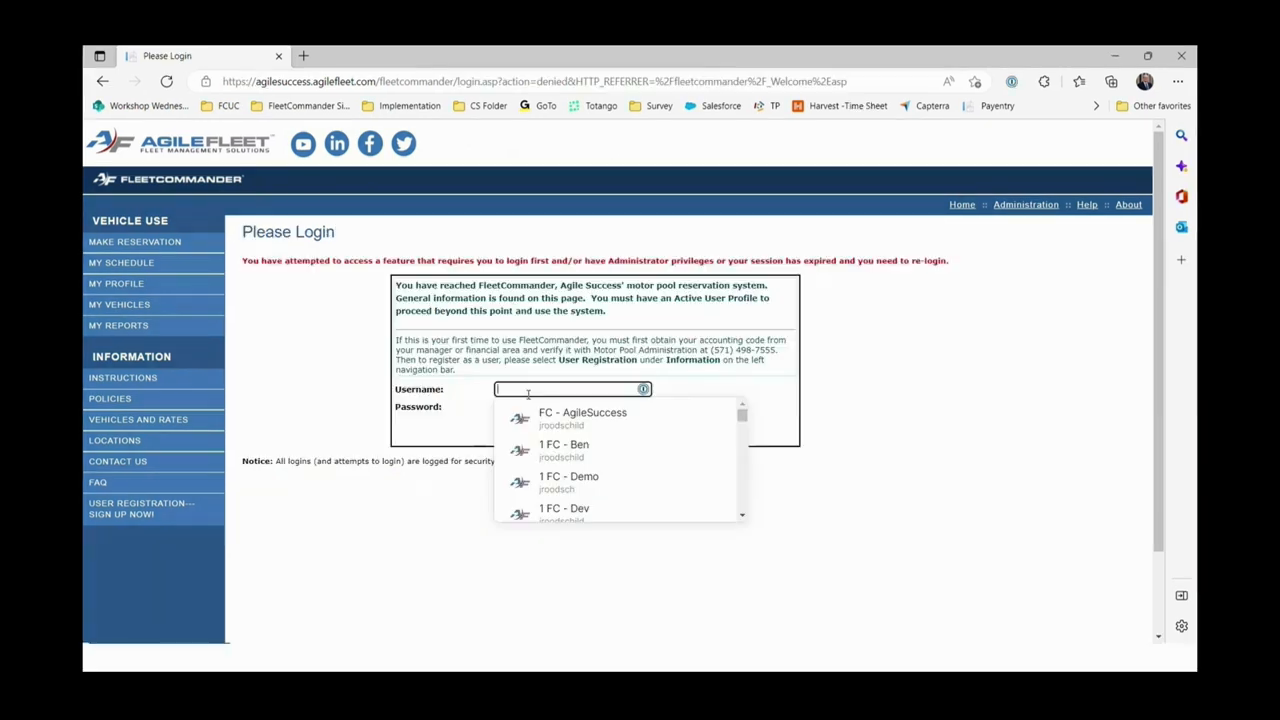
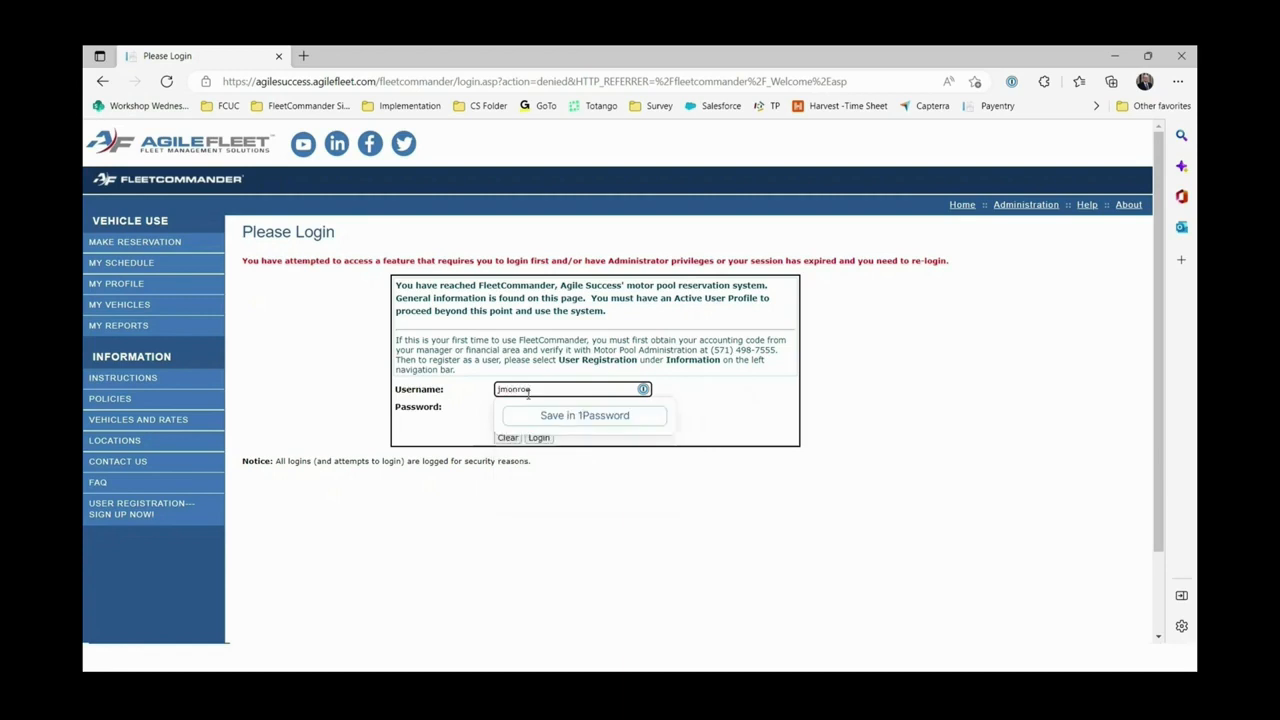
Log in to FleetCommander with the driver's username and password.
{"action": "left_click", "coordinate": [524, 410]}
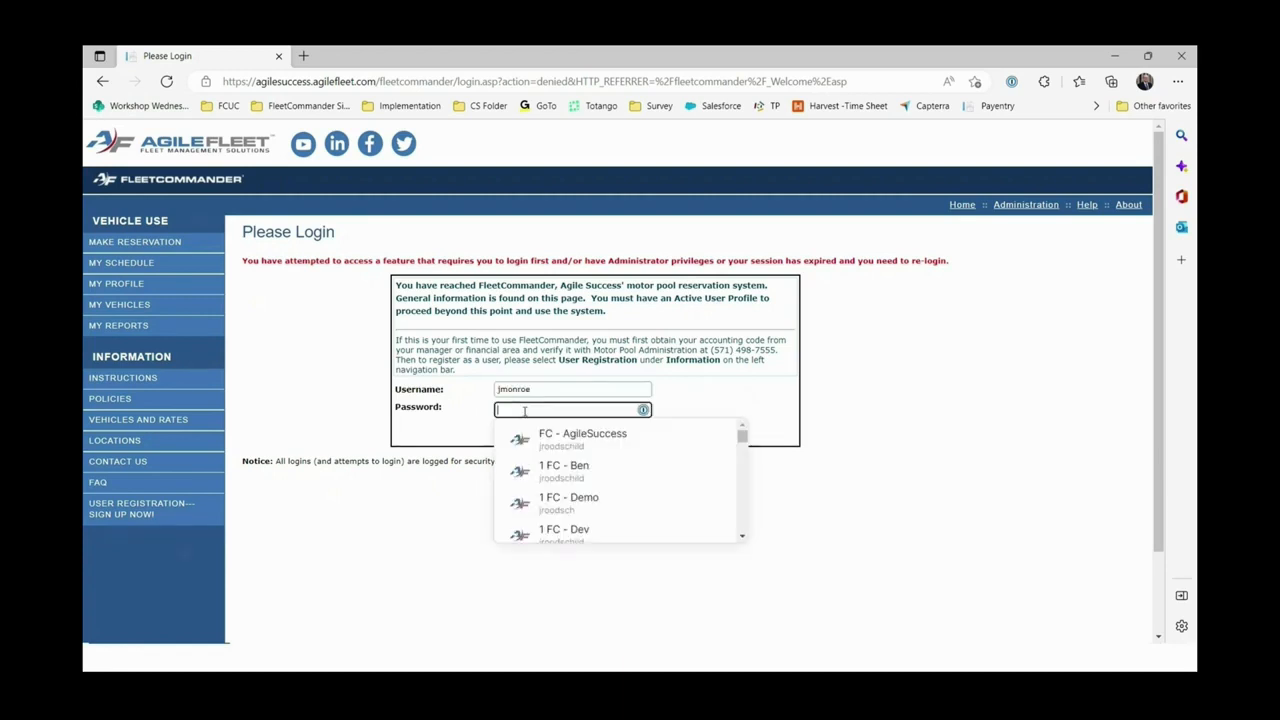
{"action": "type", "text": "••••"}
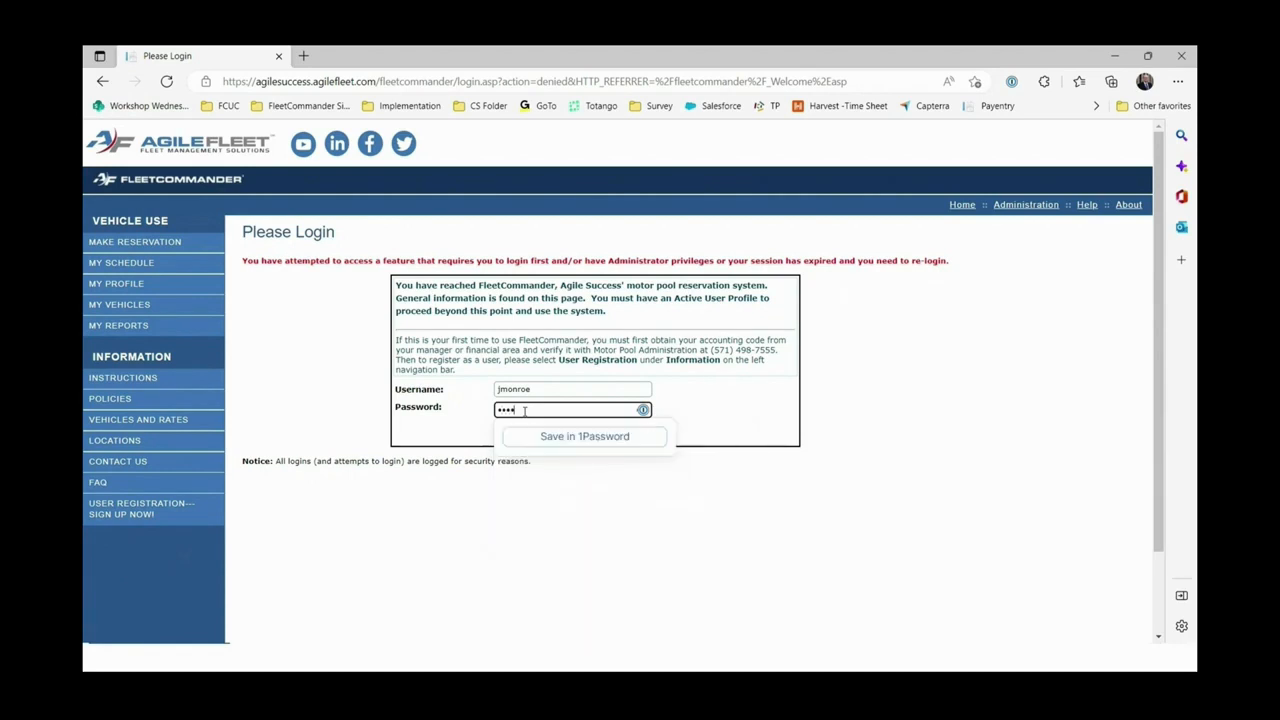
{"action": "type", "text": "••••"}
{"action": "left_click", "coordinate": [524, 540]}
{"action": "left_click", "coordinate": [538, 437]}
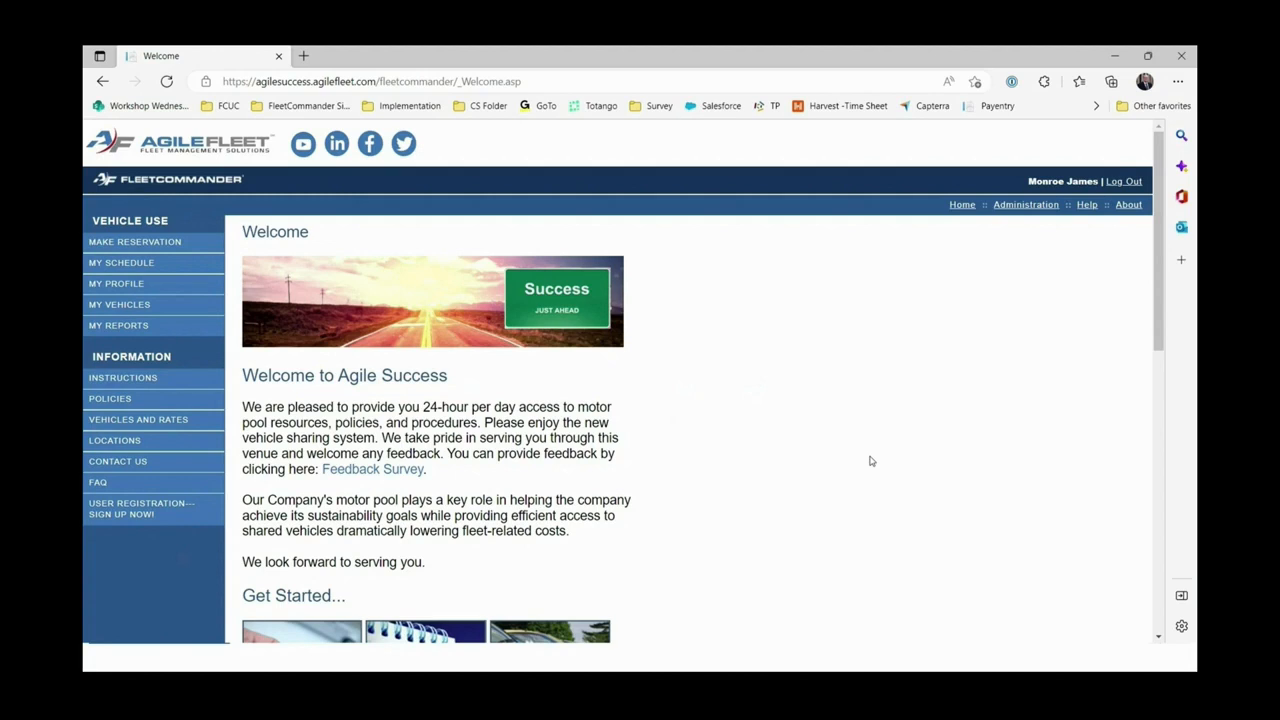
{"action": "scroll", "coordinate": [870, 461], "scroll_direction": "down", "scroll_amount": 1}
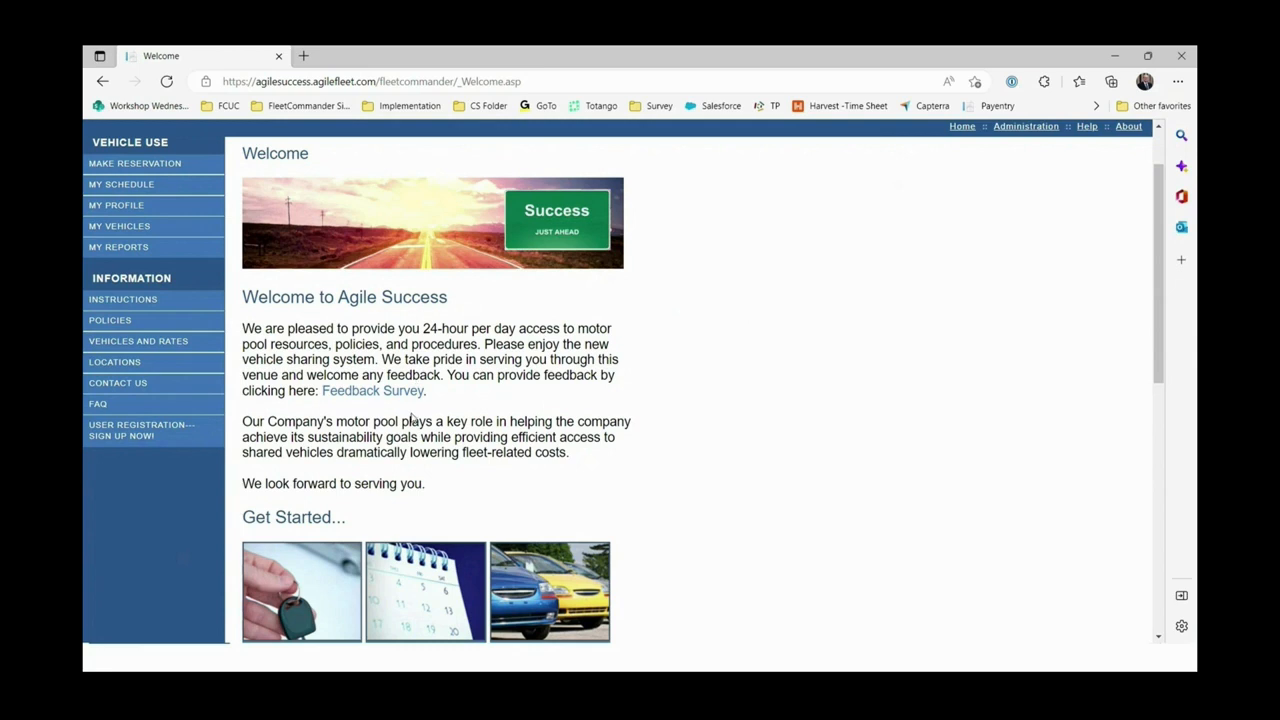
{"action": "scroll", "coordinate": [413, 417], "scroll_direction": "down", "scroll_amount": 4}
{"action": "scroll", "coordinate": [426, 425], "scroll_direction": "down", "scroll_amount": 2}
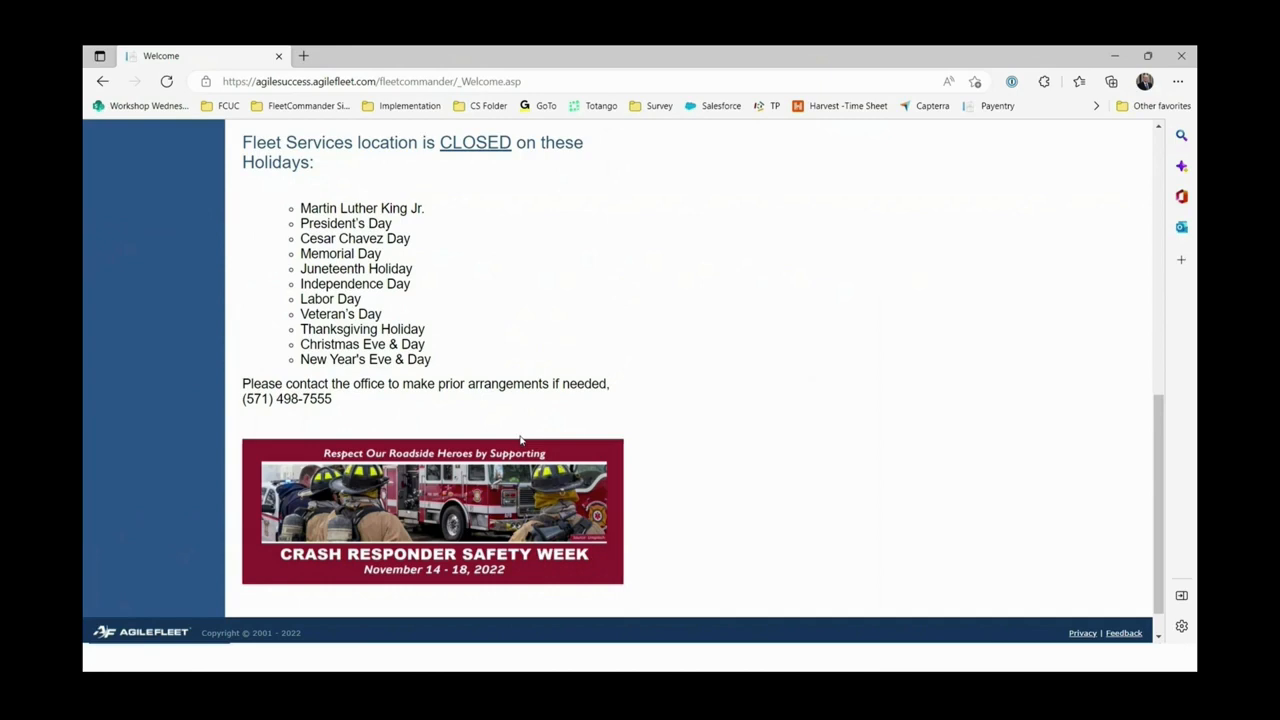
{"action": "scroll", "coordinate": [520, 440], "scroll_direction": "up", "scroll_amount": 2}
{"action": "scroll", "coordinate": [520, 440], "scroll_direction": "down", "scroll_amount": 2}
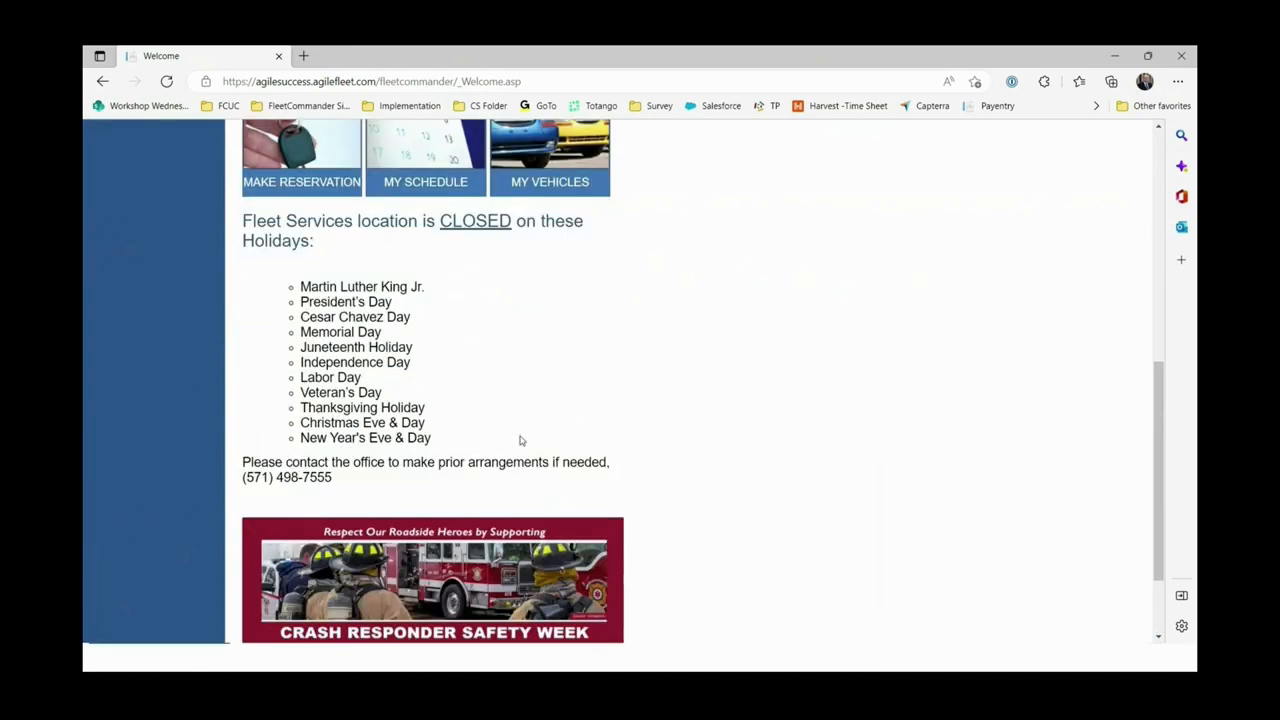
{"action": "scroll", "coordinate": [520, 440], "scroll_direction": "up", "scroll_amount": 2}
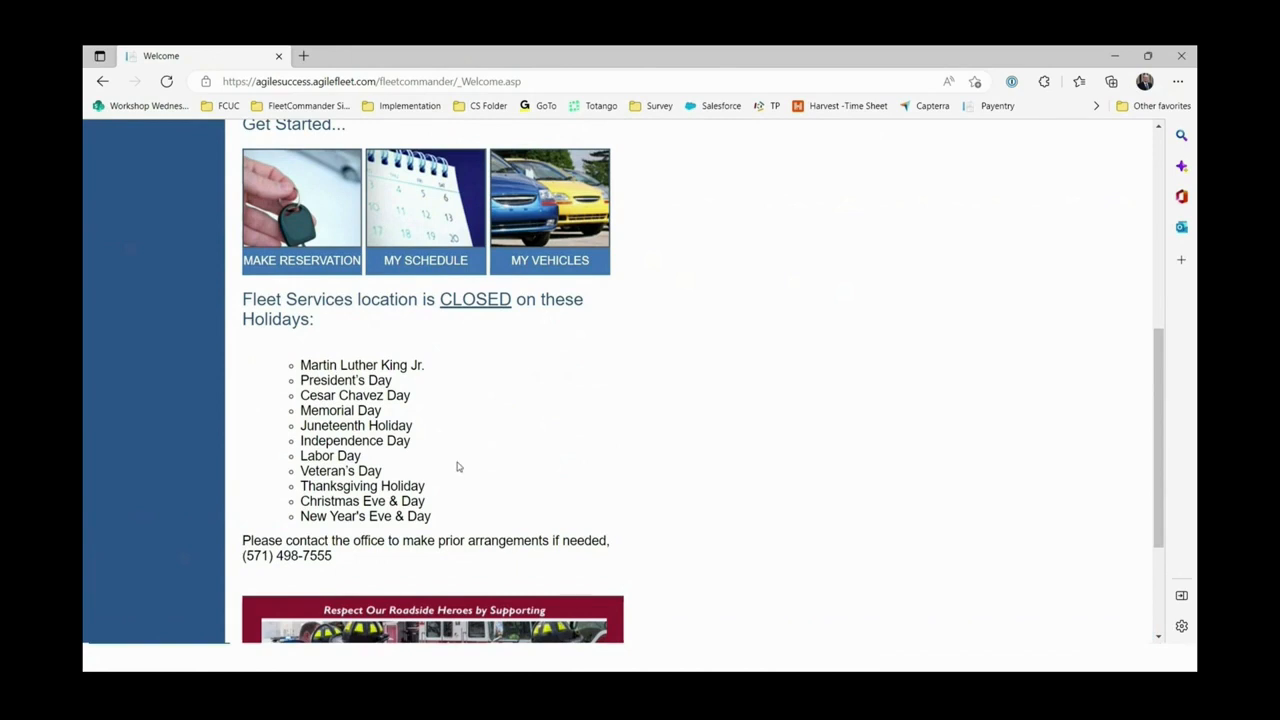
{"action": "scroll", "coordinate": [410, 414], "scroll_direction": "down", "scroll_amount": 2}
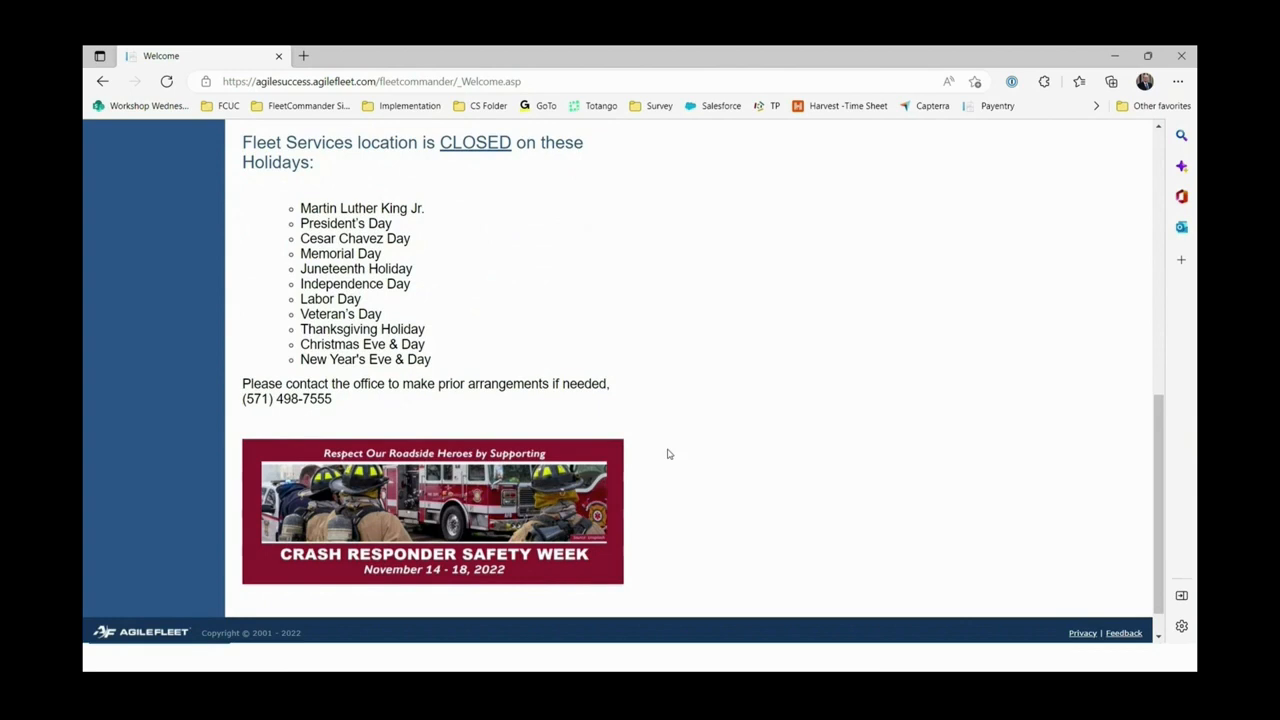
{"action": "scroll", "coordinate": [692, 456], "scroll_direction": "up", "scroll_amount": 8}
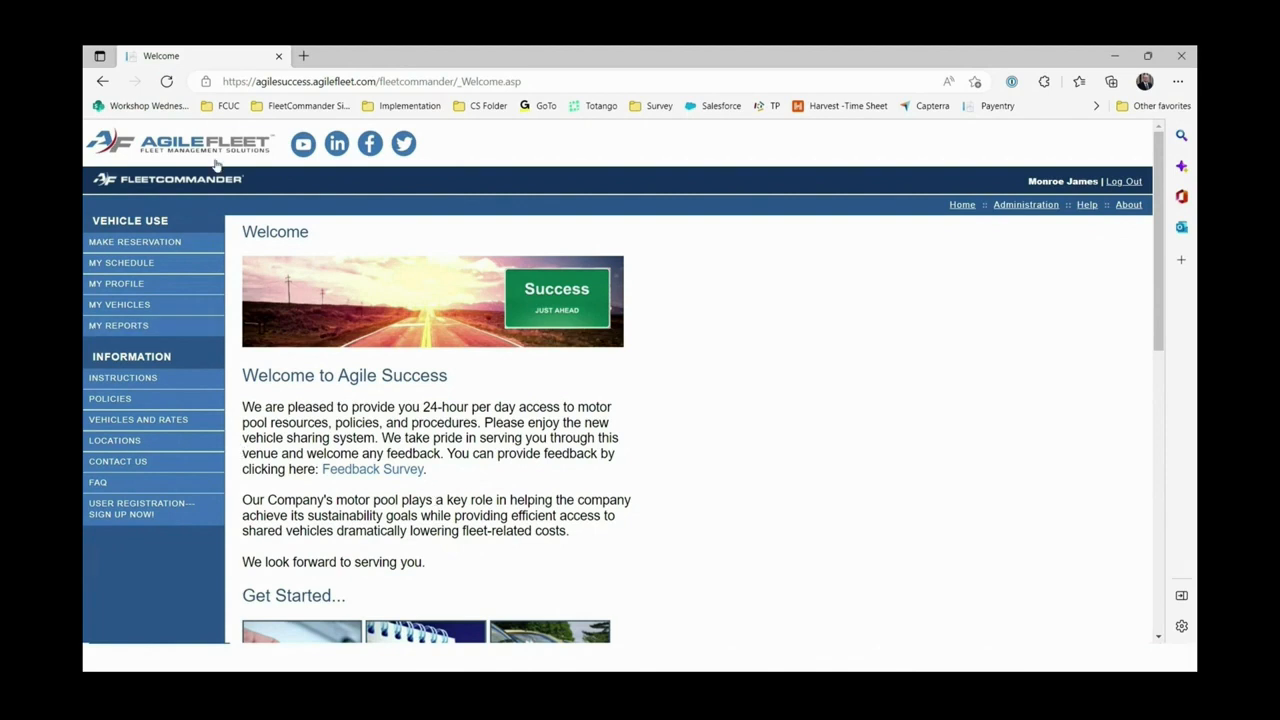
Start a new vehicle reservation from MAKE RESERVATION and review the Request Information instructions.
{"action": "left_click", "coordinate": [152, 250]}
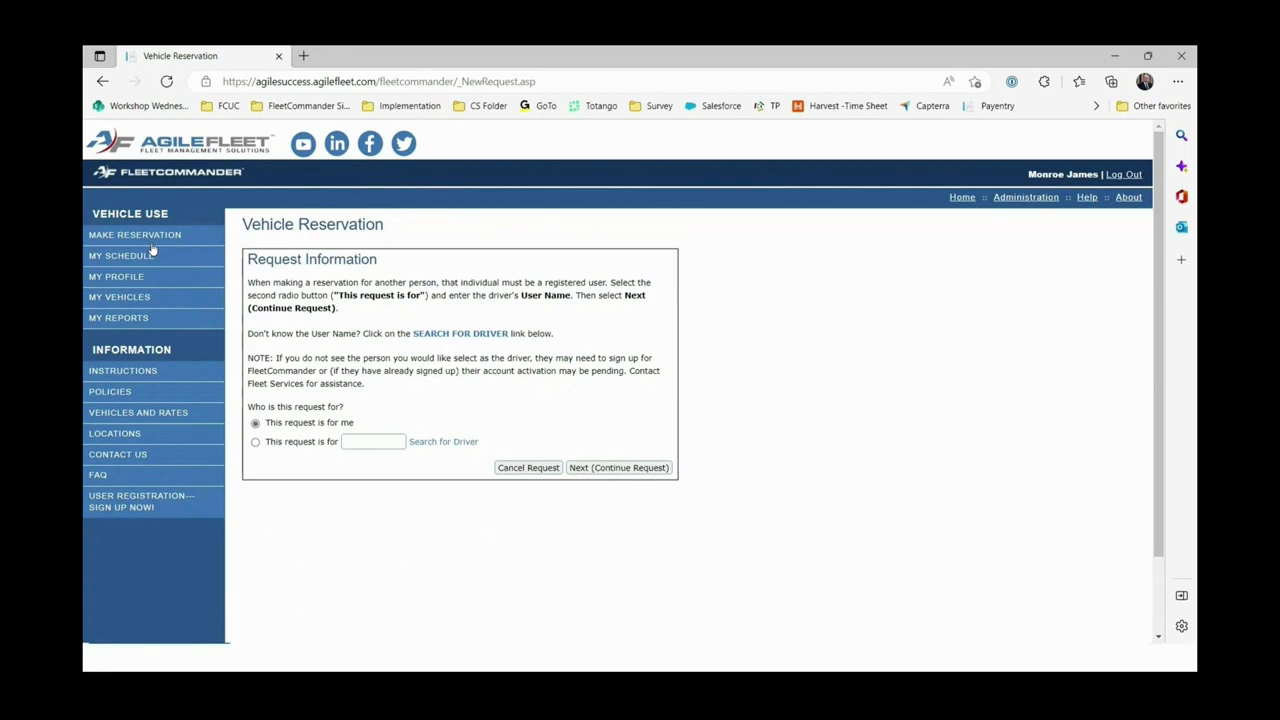
{"action": "left_click_drag", "start_coordinate": [372, 392], "coordinate": [248, 283]}
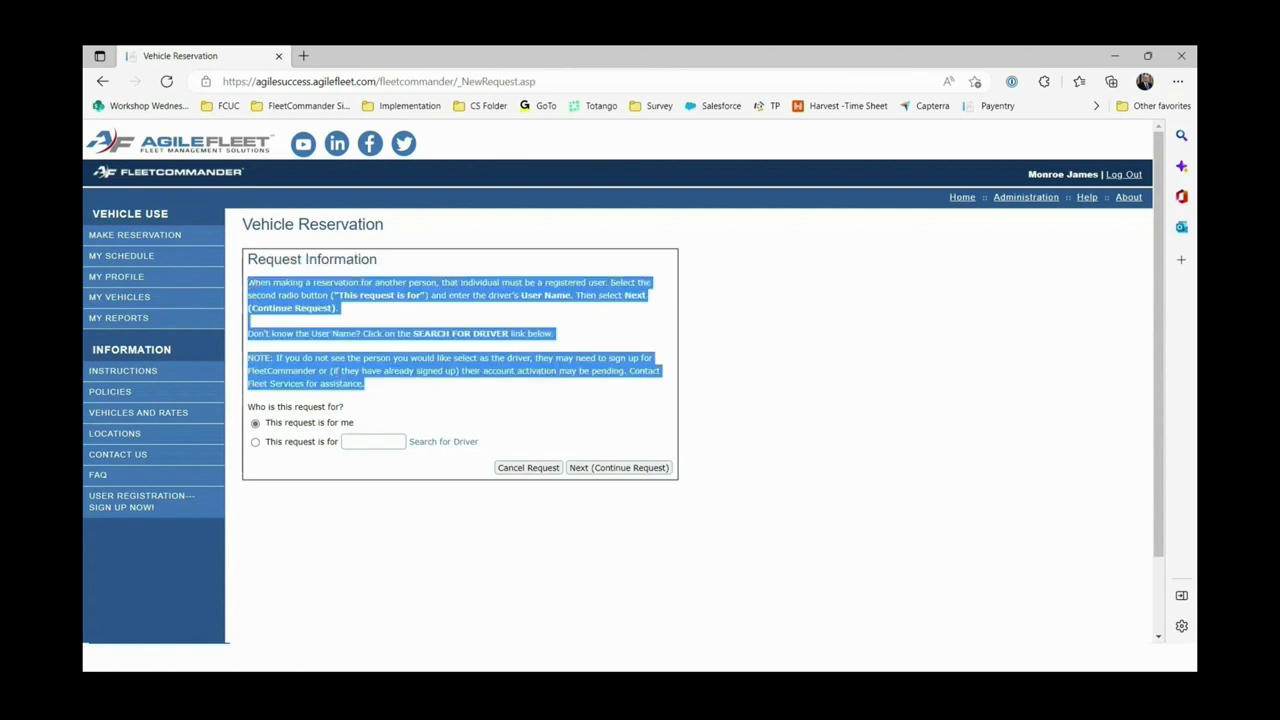
{"action": "left_click", "coordinate": [851, 367]}
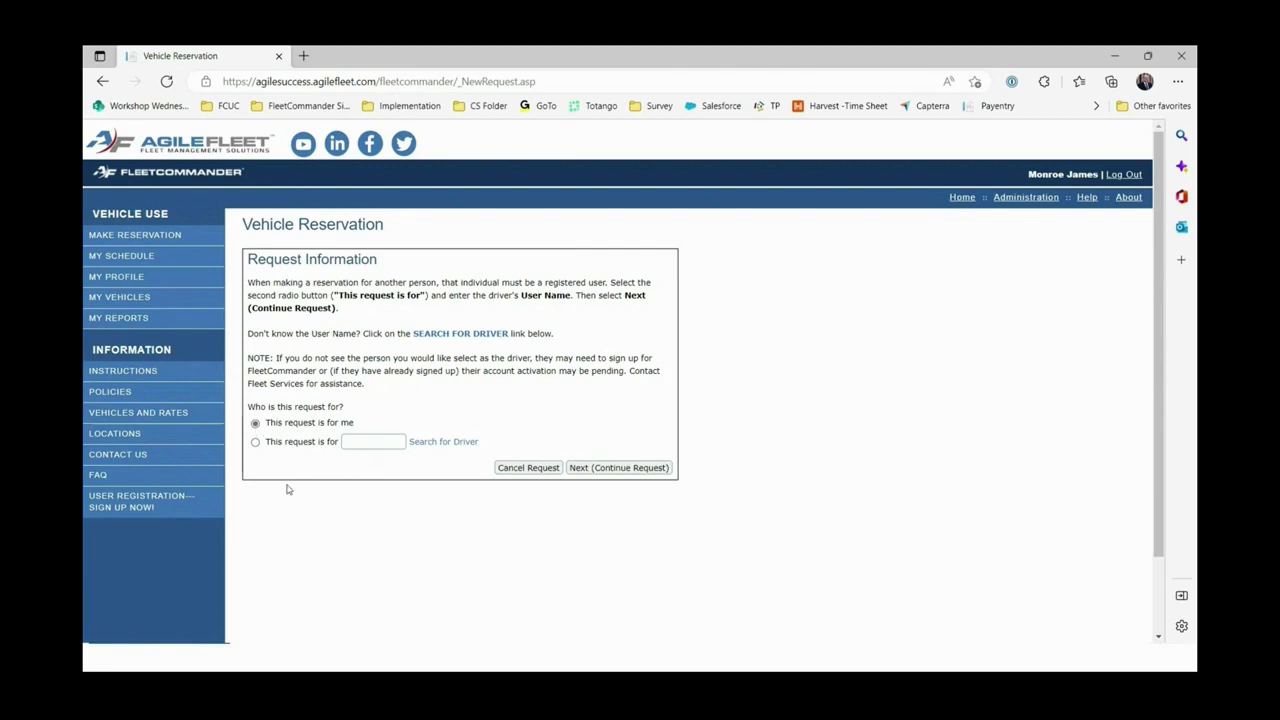
Continue the request for yourself and change the day digit of the pick-up and return dates to 8.
{"action": "left_click", "coordinate": [625, 469]}
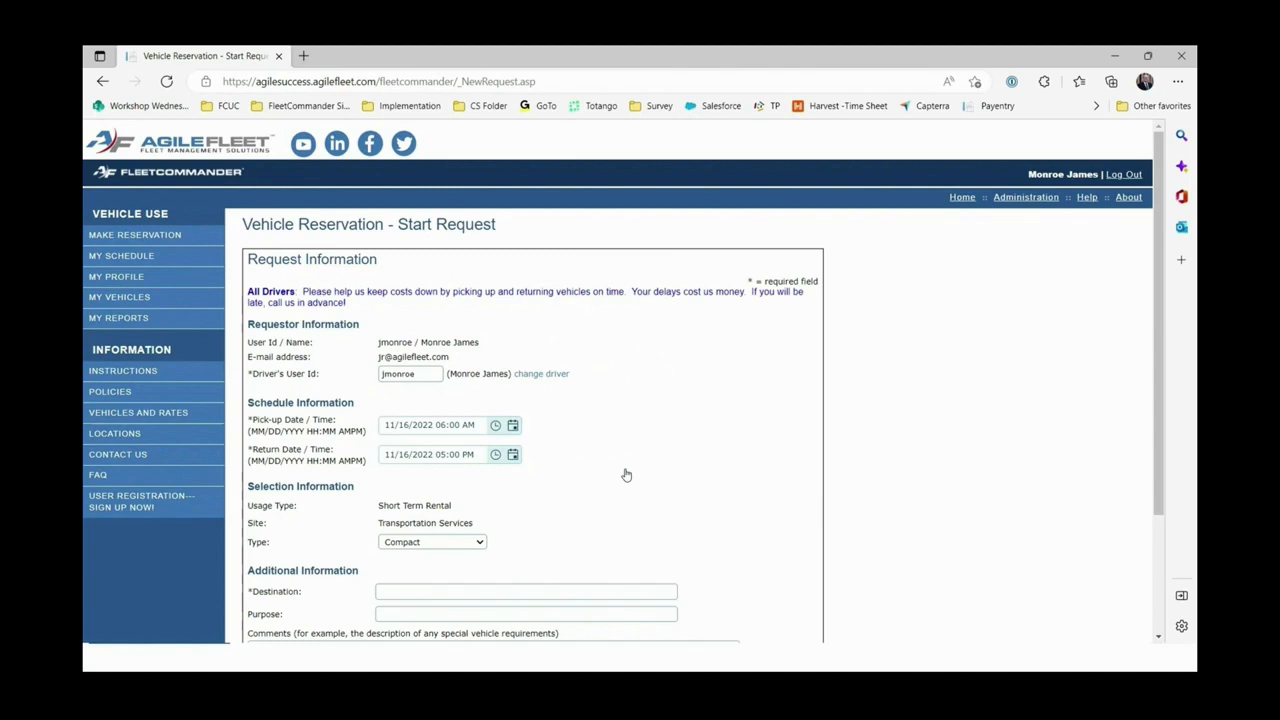
{"action": "scroll", "coordinate": [626, 475], "scroll_direction": "down", "scroll_amount": 2}
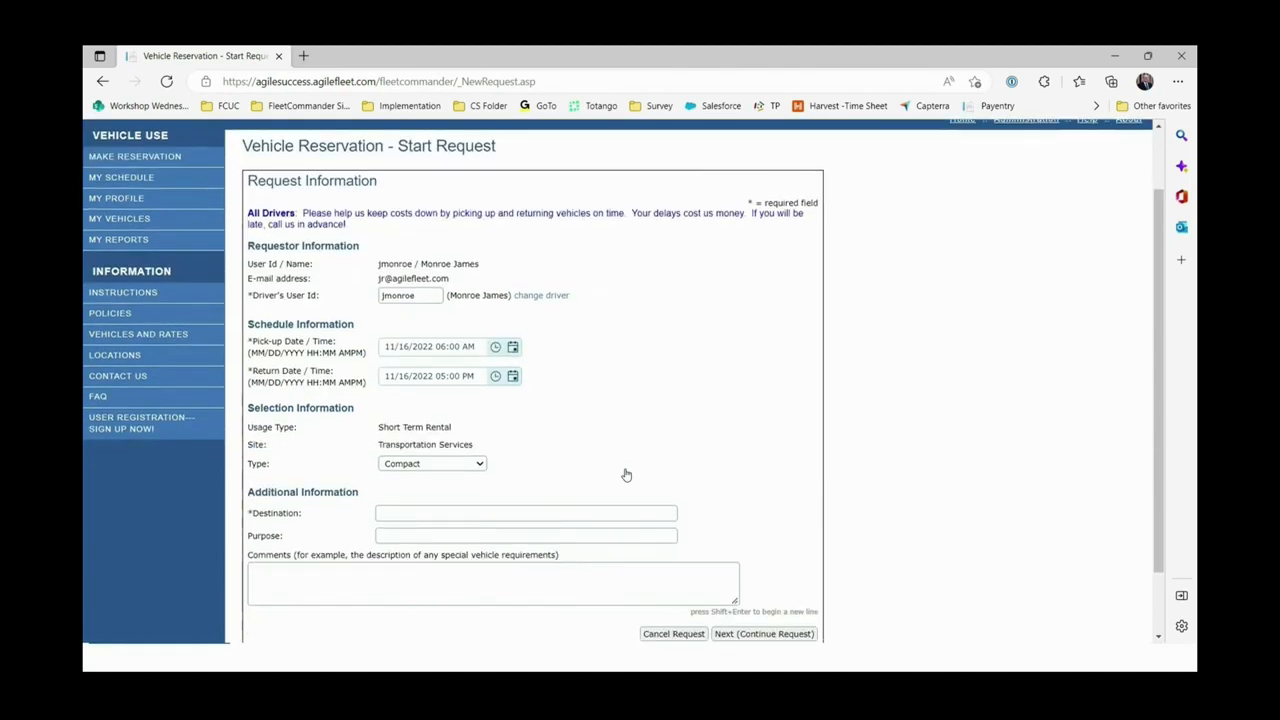
{"action": "scroll", "coordinate": [626, 475], "scroll_direction": "up", "scroll_amount": 2}
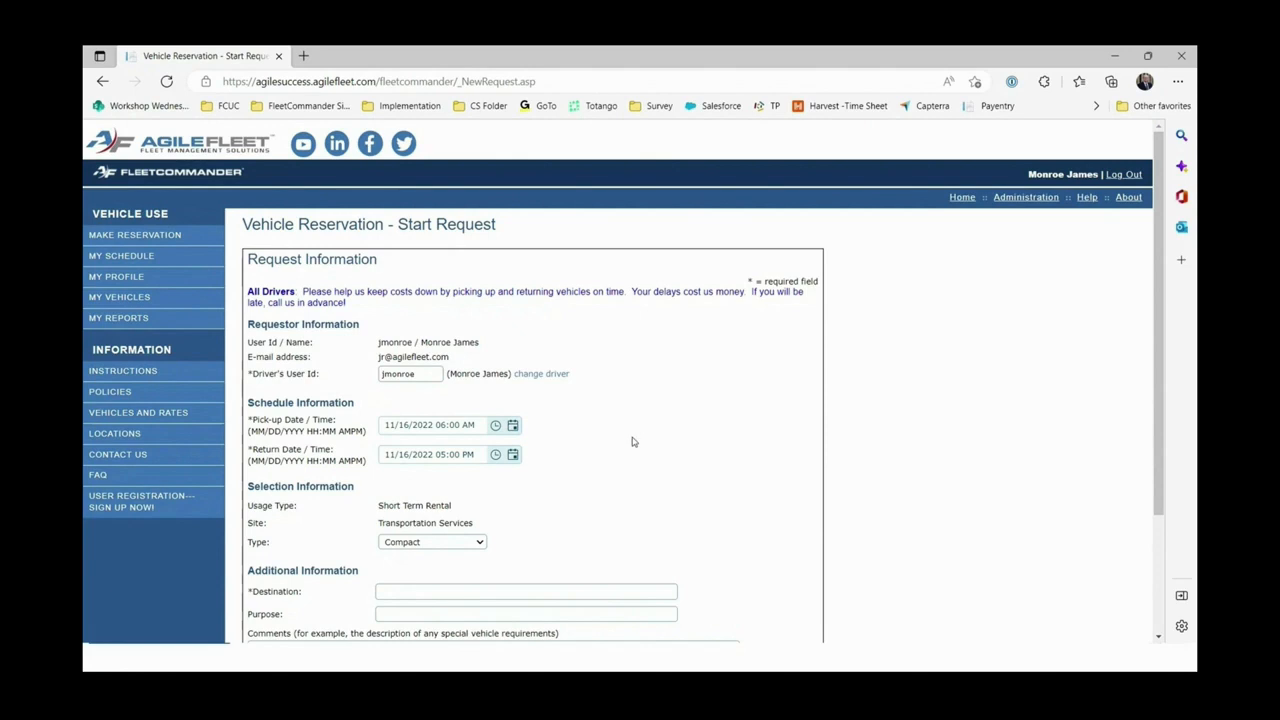
{"action": "scroll", "coordinate": [632, 430], "scroll_direction": "down", "scroll_amount": 1}
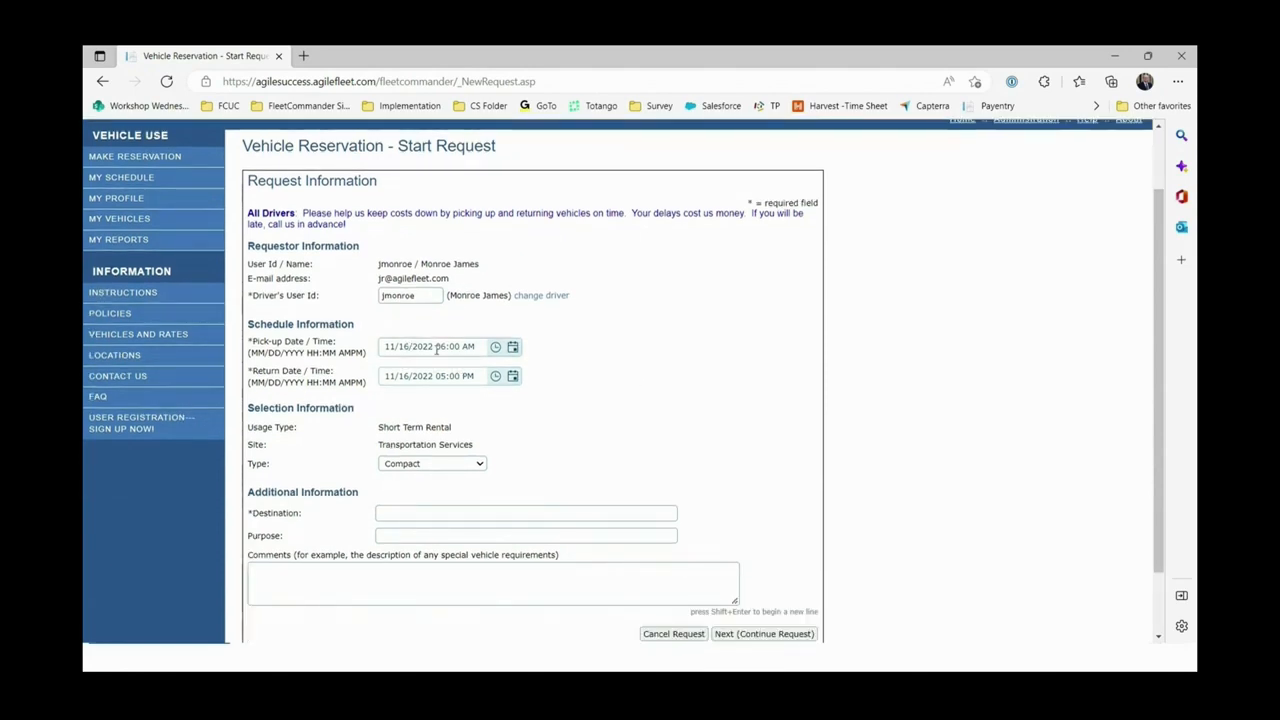
{"action": "key", "text": "BackSpace"}
{"action": "type", "text": "8"}
{"action": "left_click", "coordinate": [410, 376]}
{"action": "key", "text": "BackSpace"}
{"action": "type", "text": "8"}
Set the pick-up to 11/19/2022 at 06:30 AM using the calendar and time list.
{"action": "left_click", "coordinate": [398, 348]}
{"action": "left_click", "coordinate": [513, 348]}
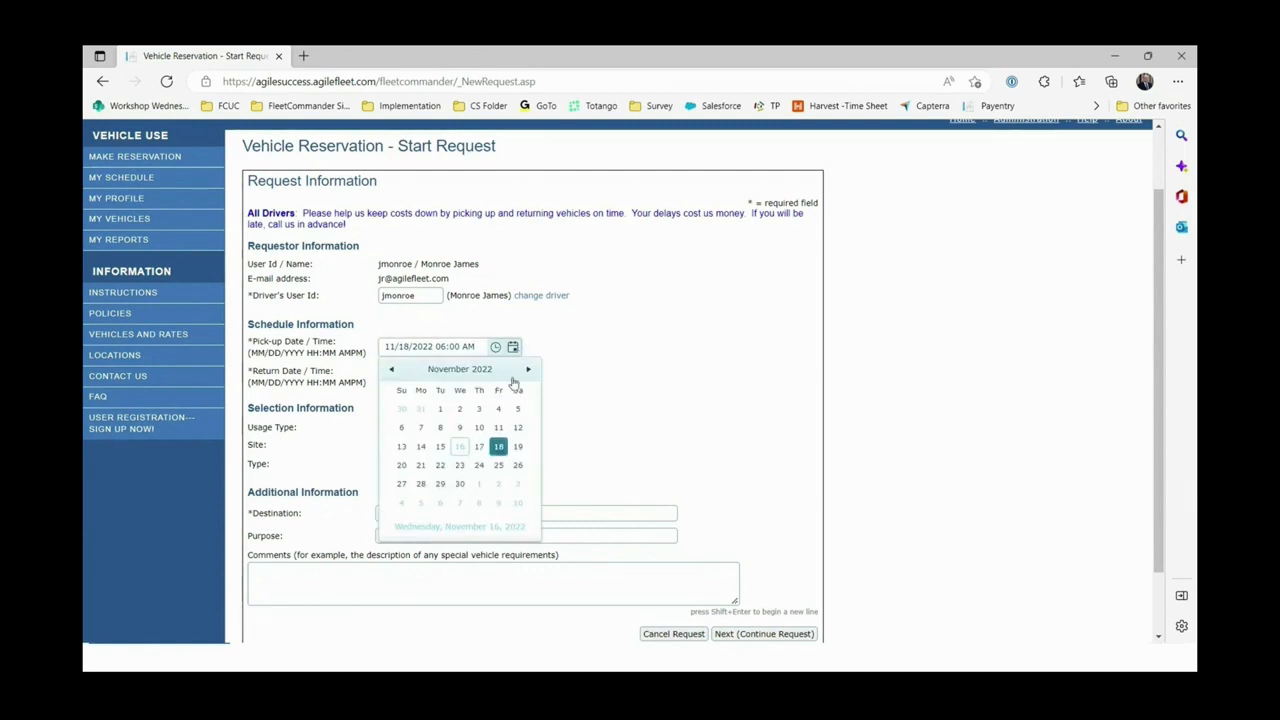
{"action": "left_click", "coordinate": [516, 447]}
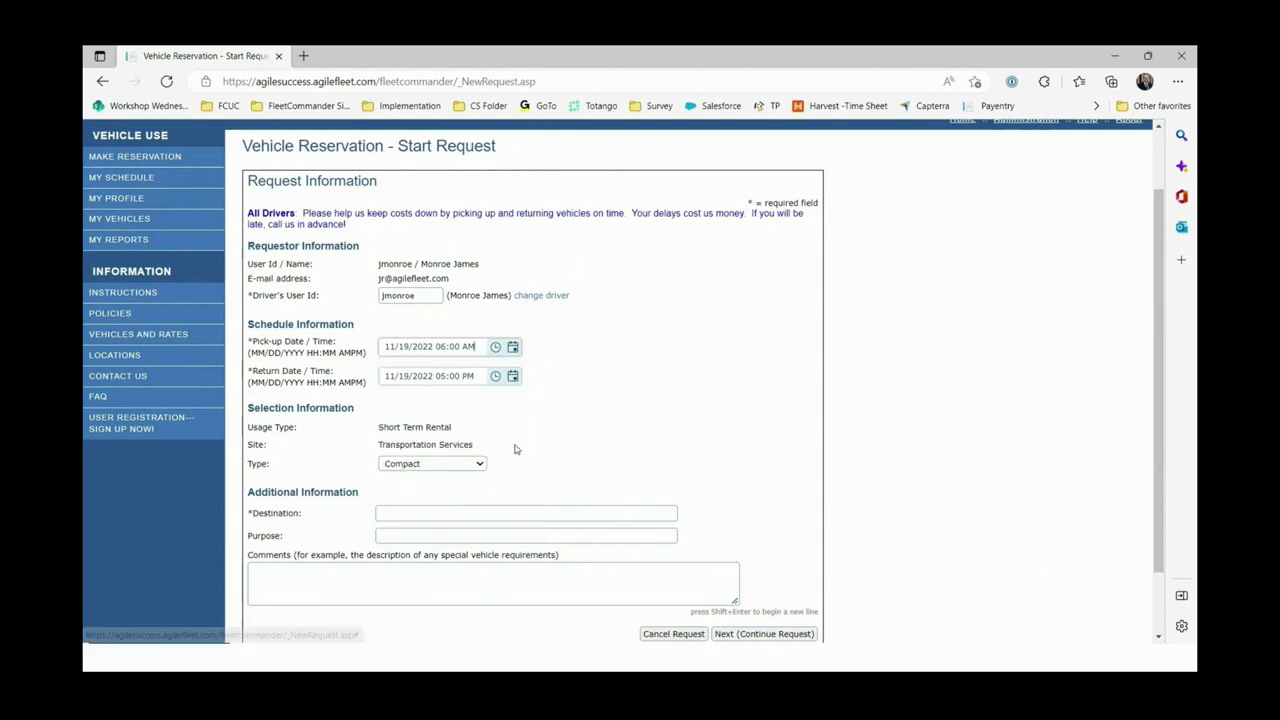
{"action": "left_click", "coordinate": [495, 348]}
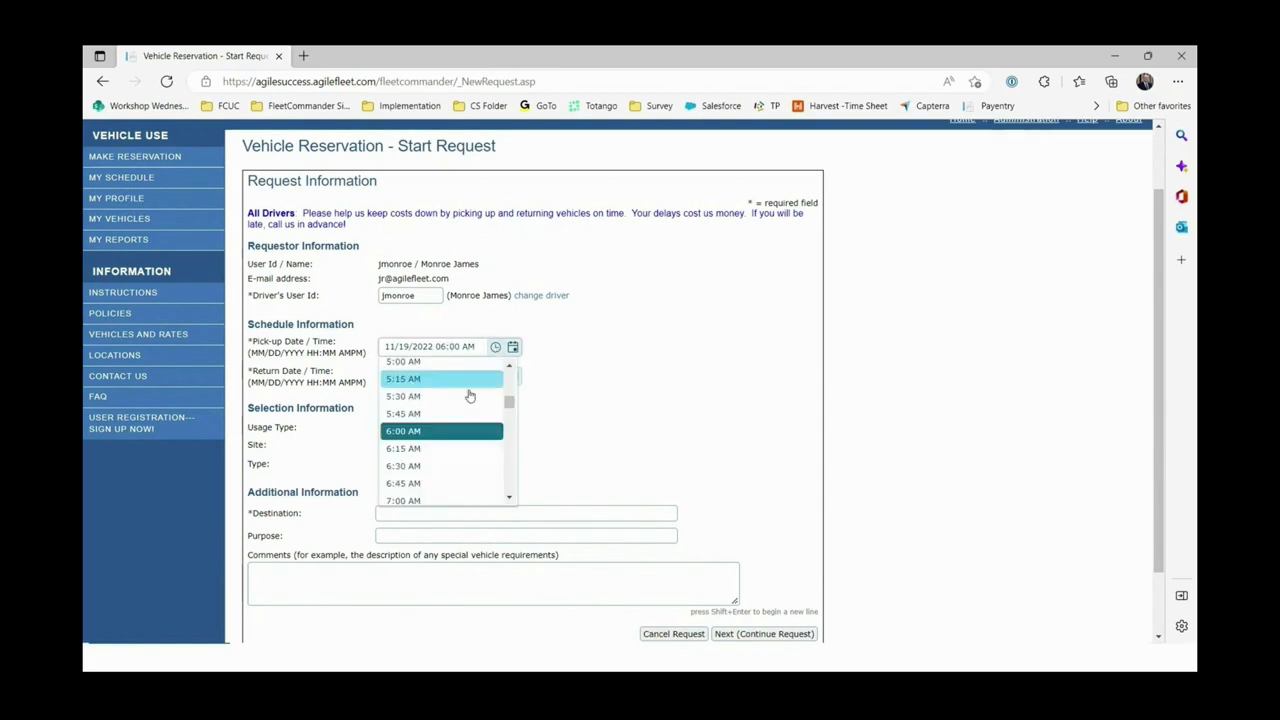
{"action": "left_click", "coordinate": [416, 466]}
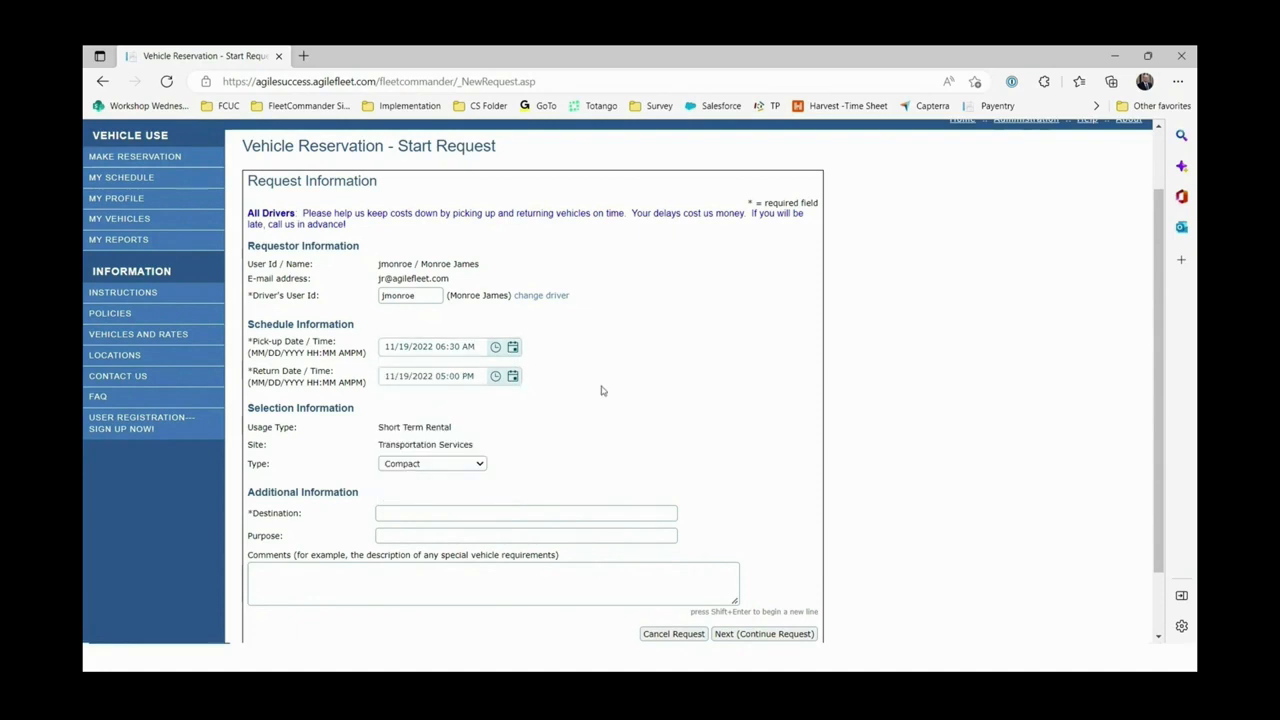
{"action": "scroll", "coordinate": [601, 390], "scroll_direction": "down", "scroll_amount": 1}
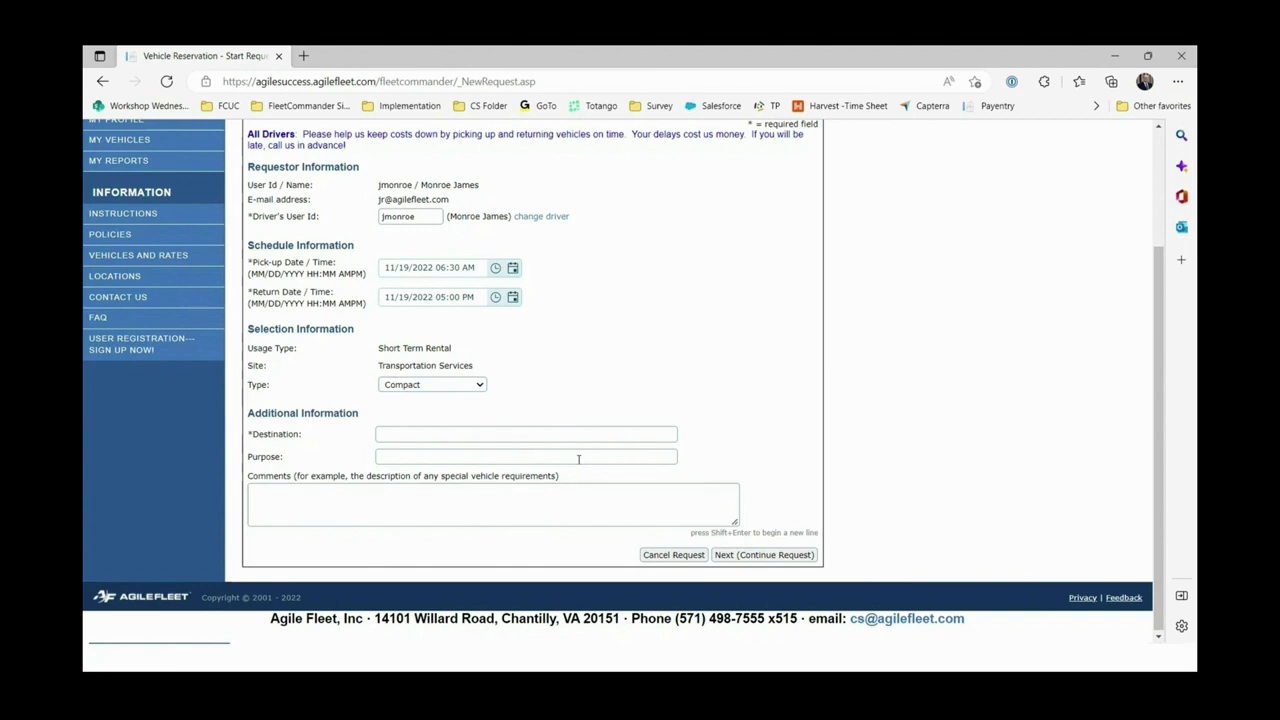
Choose Midsize Hybrid as the reservation's vehicle type.
{"action": "left_click", "coordinate": [480, 385]}
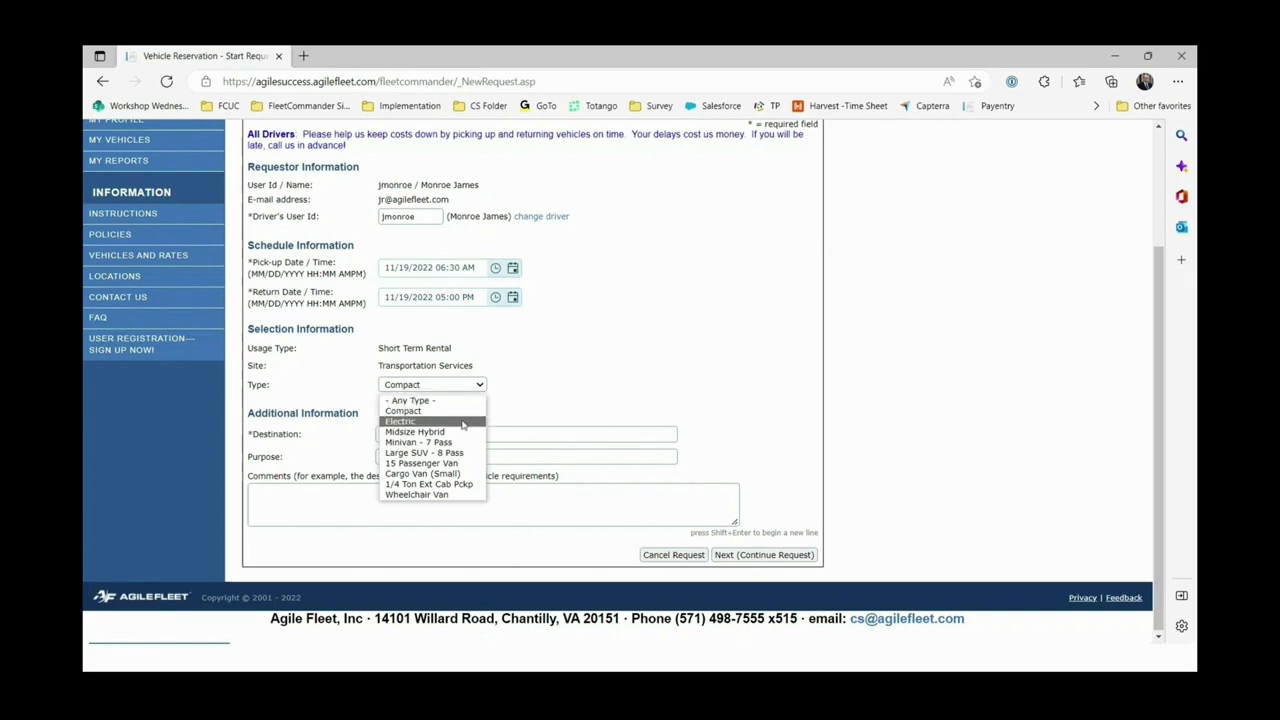
{"action": "left_click", "coordinate": [456, 431]}
{"action": "left_click", "coordinate": [578, 369]}
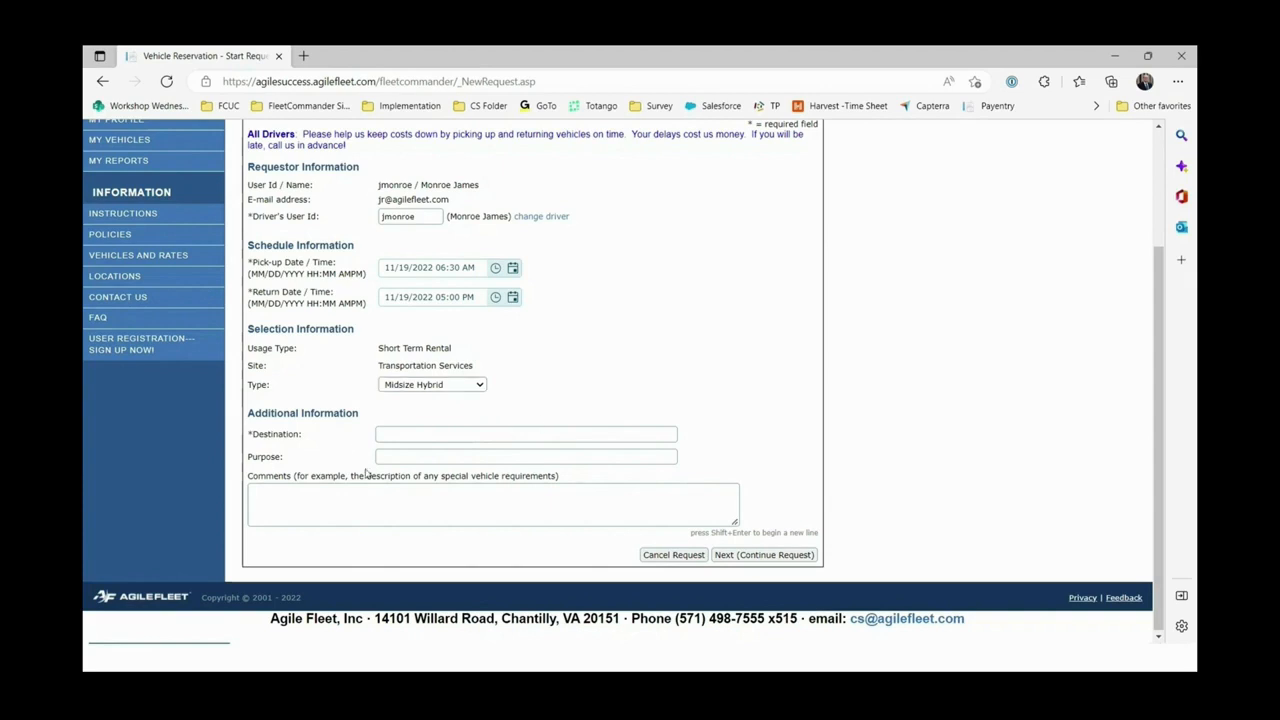
Enter destination 'Washington, DC' and purpose 'tour' for the trip.
{"action": "left_click", "coordinate": [446, 436]}
{"action": "type", "text": "Washington, DC"}
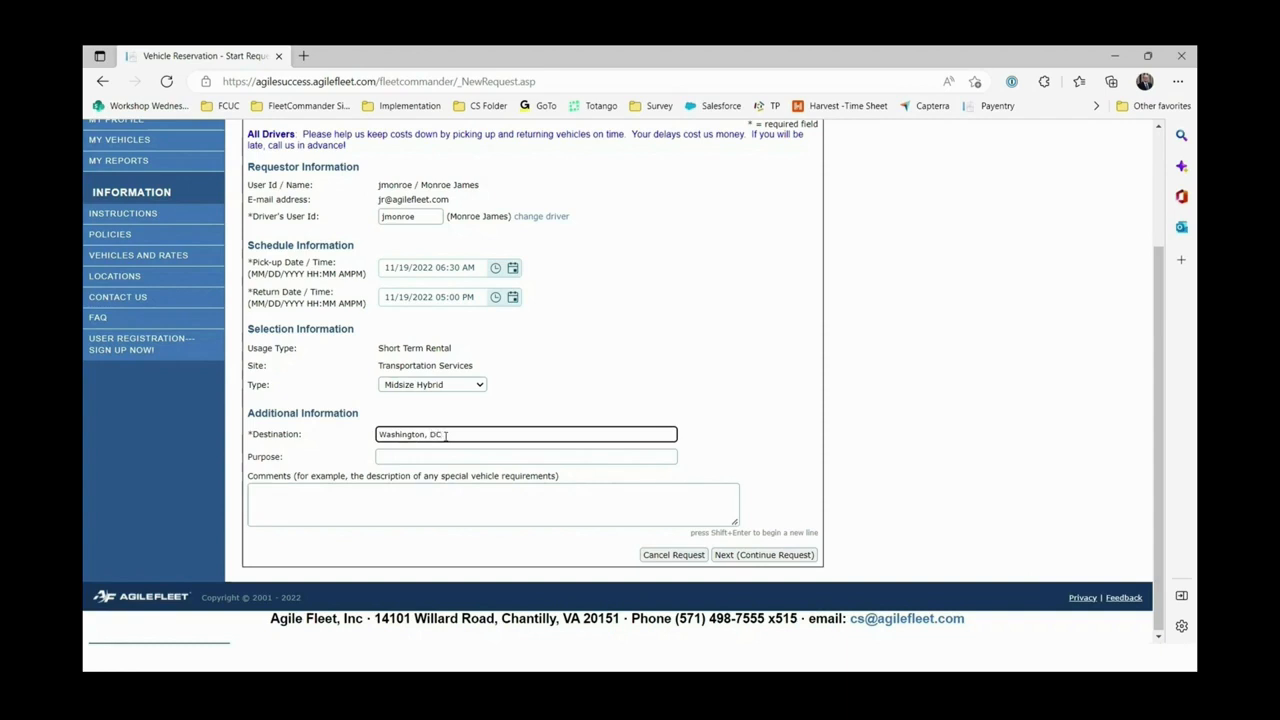
{"action": "left_click", "coordinate": [416, 456]}
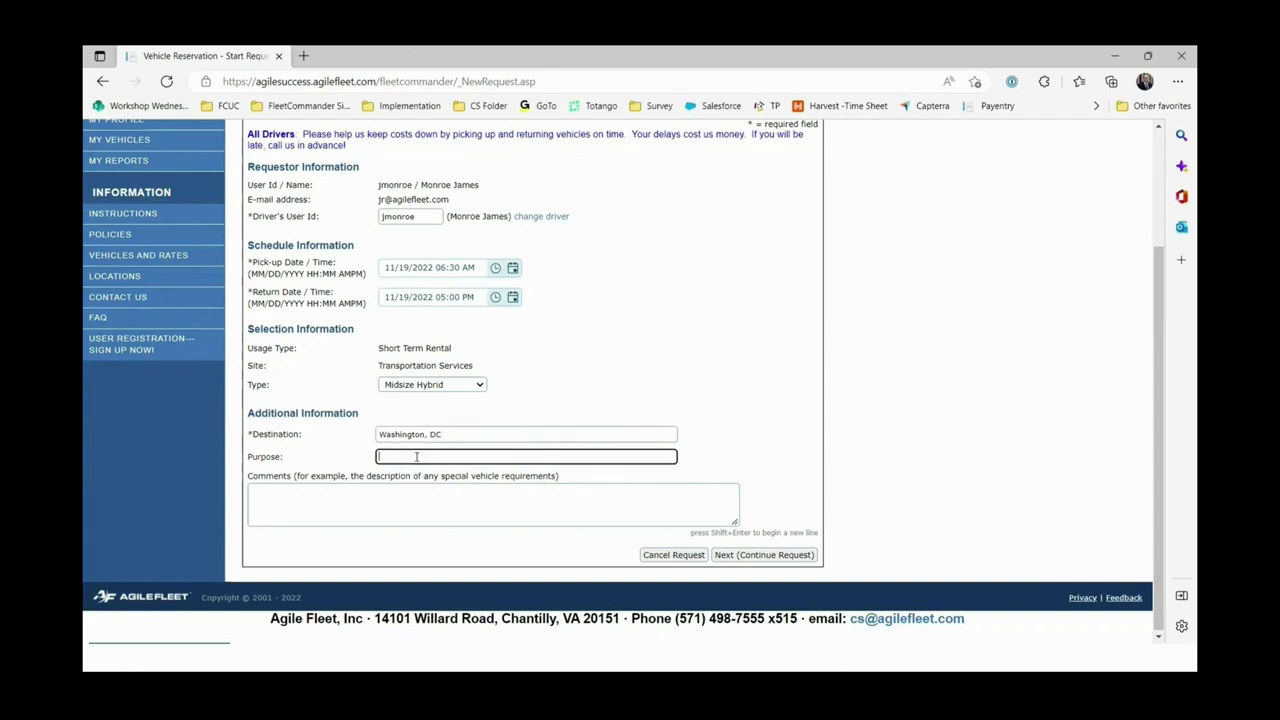
{"action": "type", "text": "g"}
{"action": "key", "text": "BackSpace"}
{"action": "type", "text": "tour"}
{"action": "left_click", "coordinate": [488, 504]}
{"action": "left_click", "coordinate": [766, 426]}
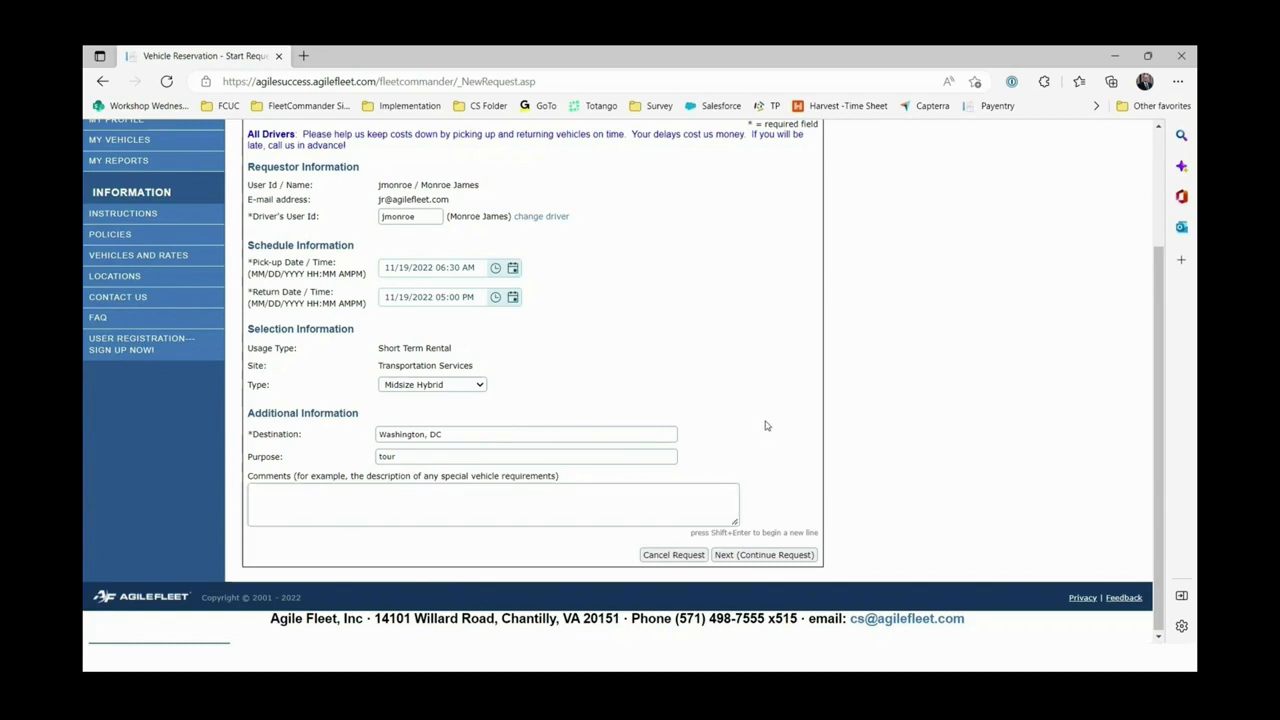
Go back from the confirmation summary, replace purpose 'tour' with 'go get supplies', and continue.
{"action": "left_click", "coordinate": [764, 556]}
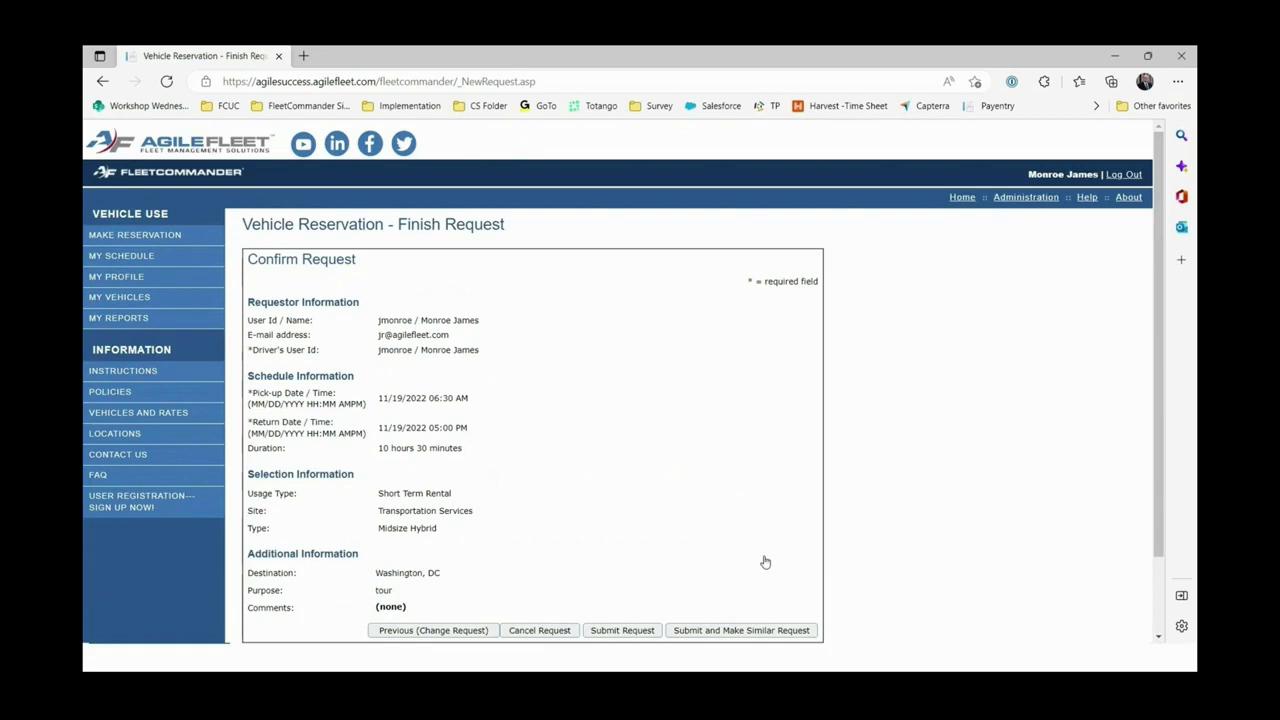
{"action": "scroll", "coordinate": [634, 376], "scroll_direction": "down", "scroll_amount": 2}
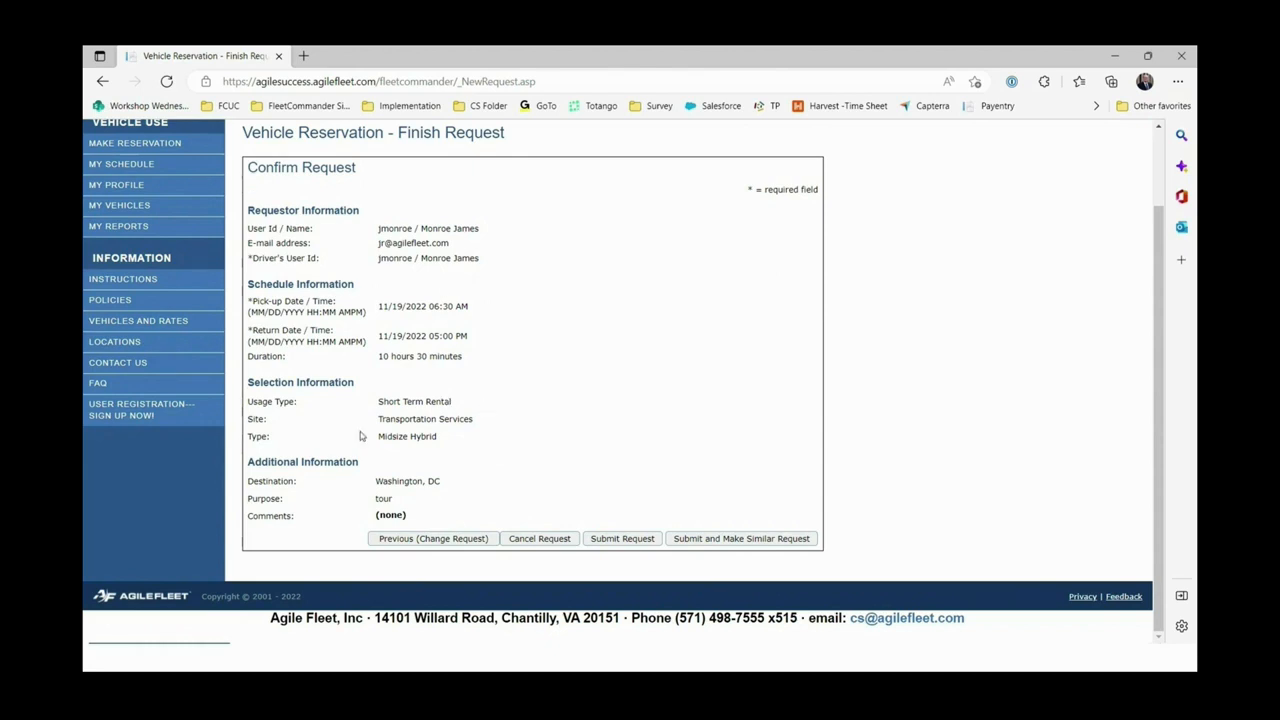
{"action": "left_click", "coordinate": [430, 541]}
{"action": "scroll", "coordinate": [419, 608], "scroll_direction": "down", "scroll_amount": 1}
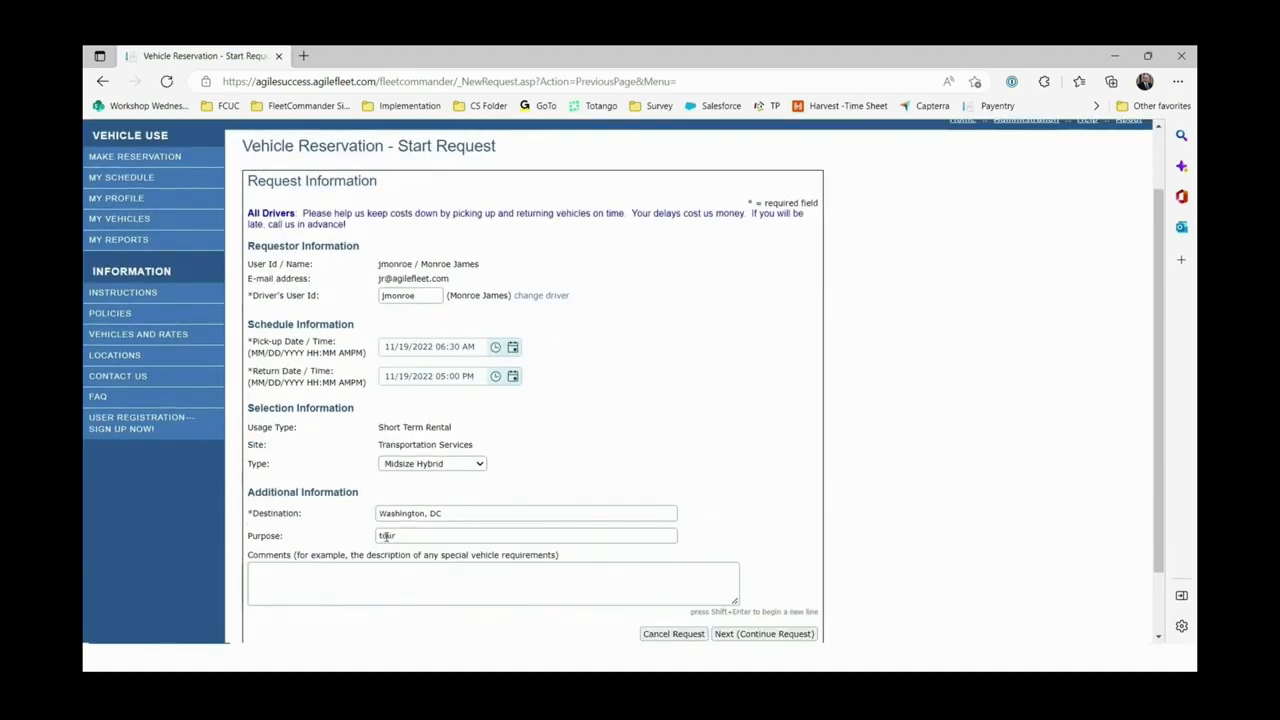
{"action": "left_click_drag", "start_coordinate": [407, 537], "coordinate": [362, 539]}
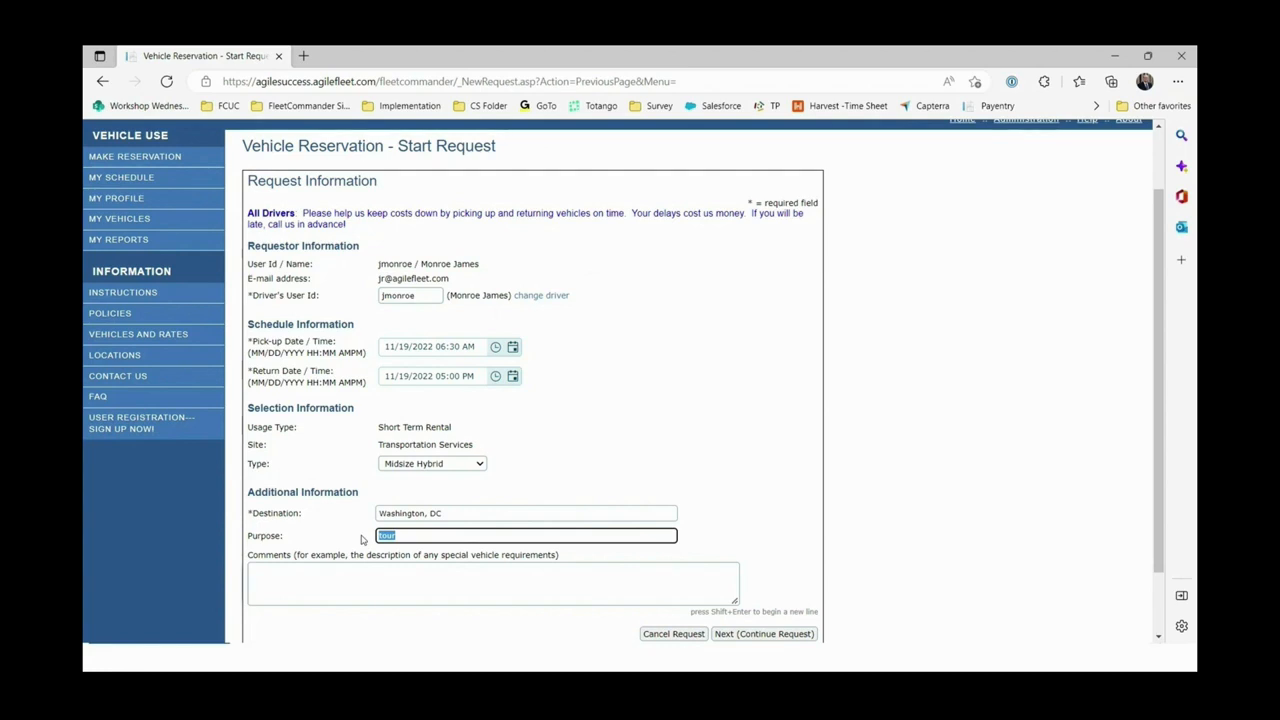
{"action": "type", "text": "go get supplies"}
{"action": "left_click", "coordinate": [760, 633]}
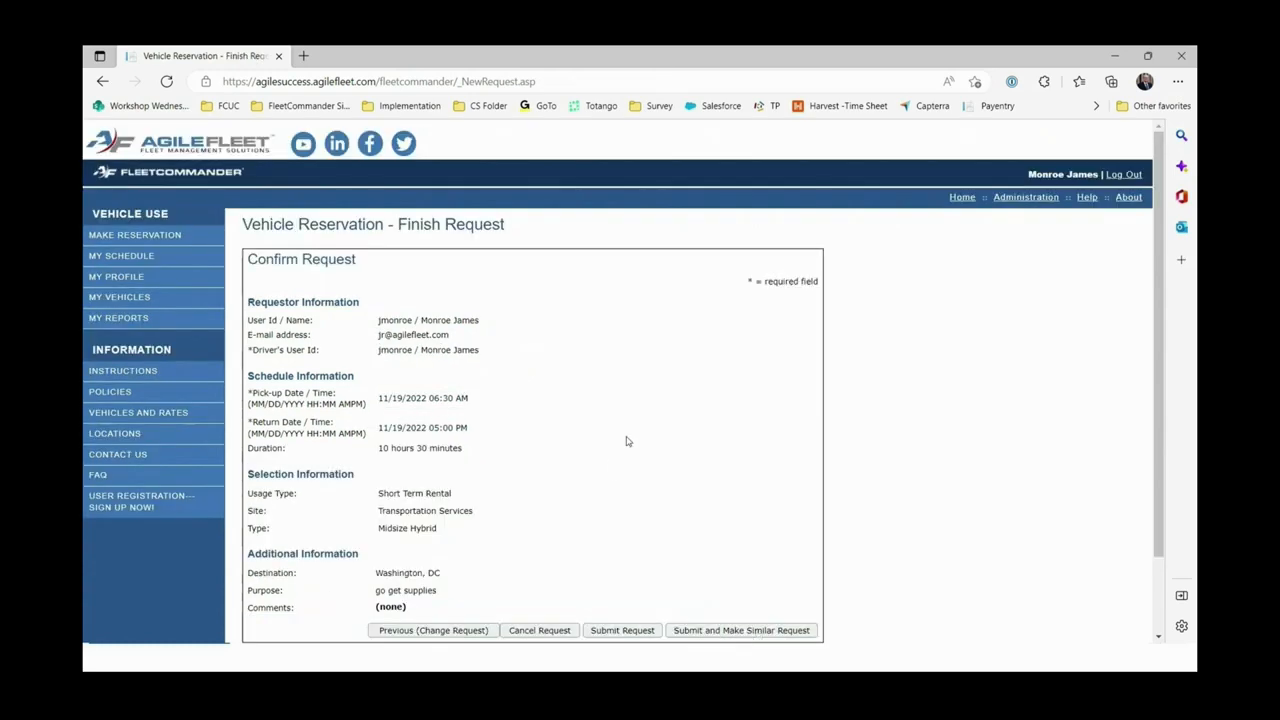
Submit the Washington, DC reservation request and close the Schedule Message popup.
{"action": "scroll", "coordinate": [626, 440], "scroll_direction": "down", "scroll_amount": 2}
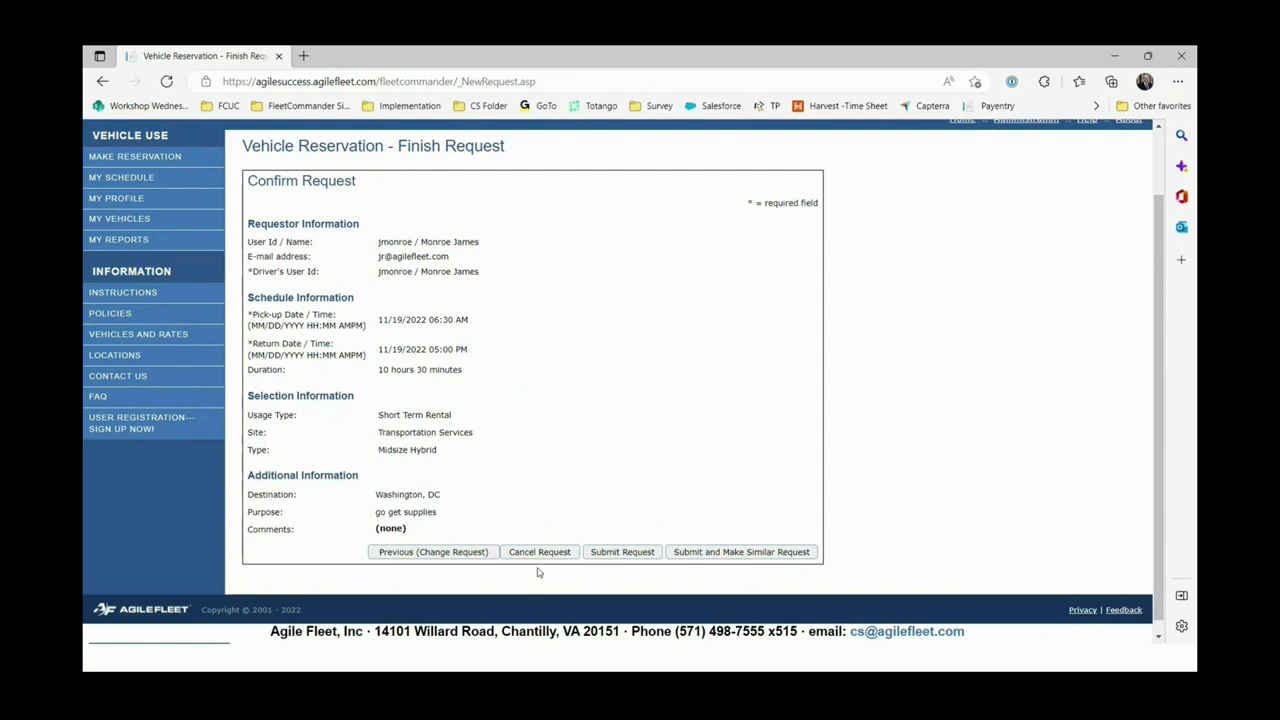
{"action": "left_click", "coordinate": [628, 557]}
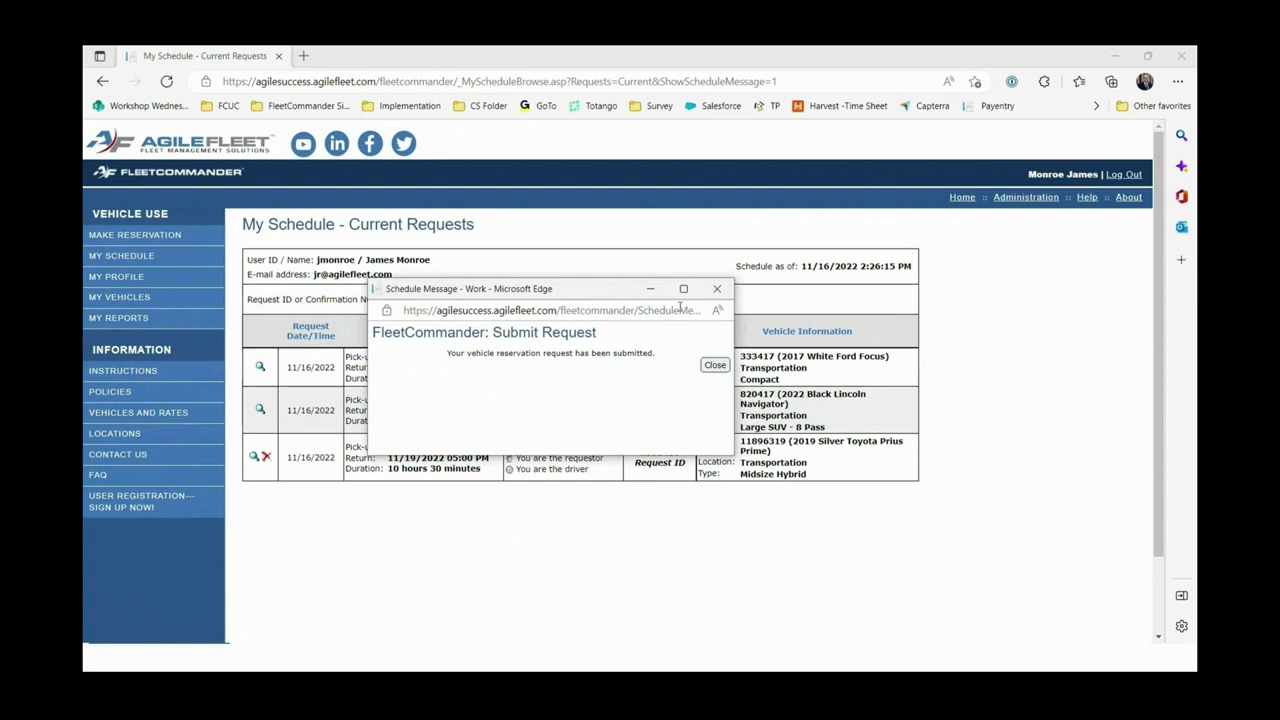
{"action": "left_click", "coordinate": [717, 289]}
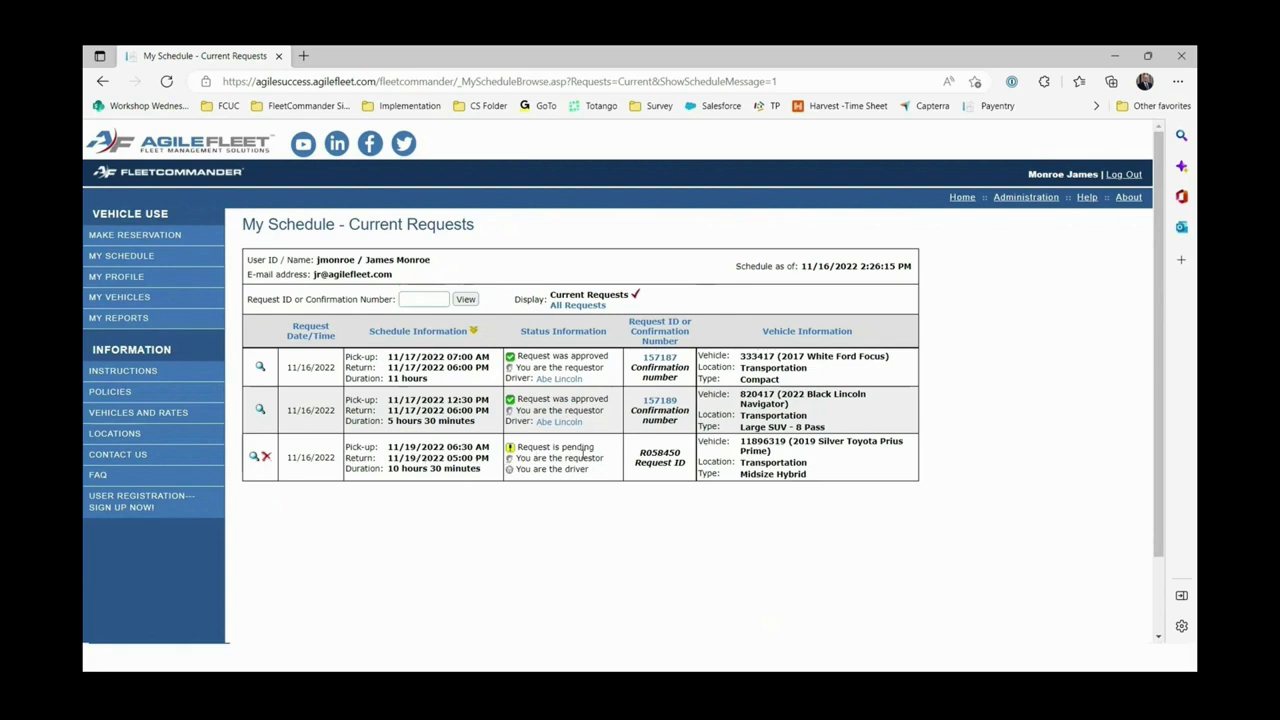
{"action": "left_click_drag", "start_coordinate": [595, 449], "coordinate": [517, 449]}
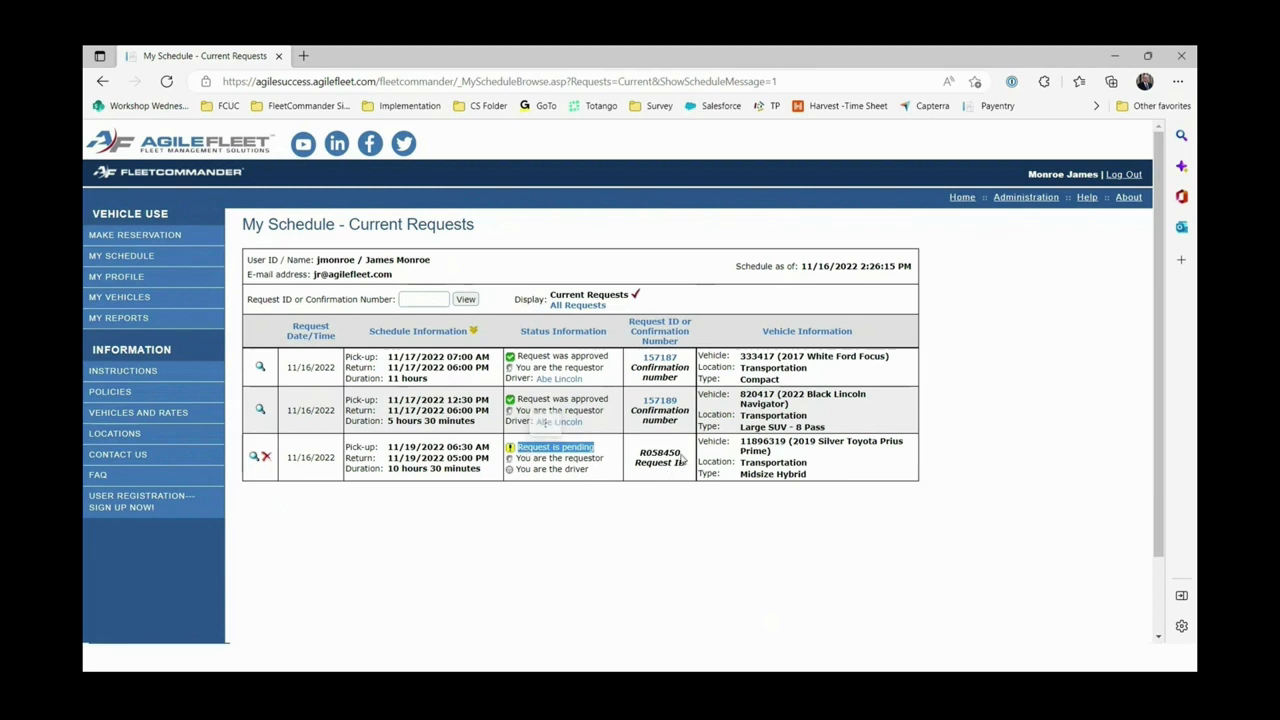
{"action": "left_click_drag", "start_coordinate": [682, 456], "coordinate": [637, 456]}
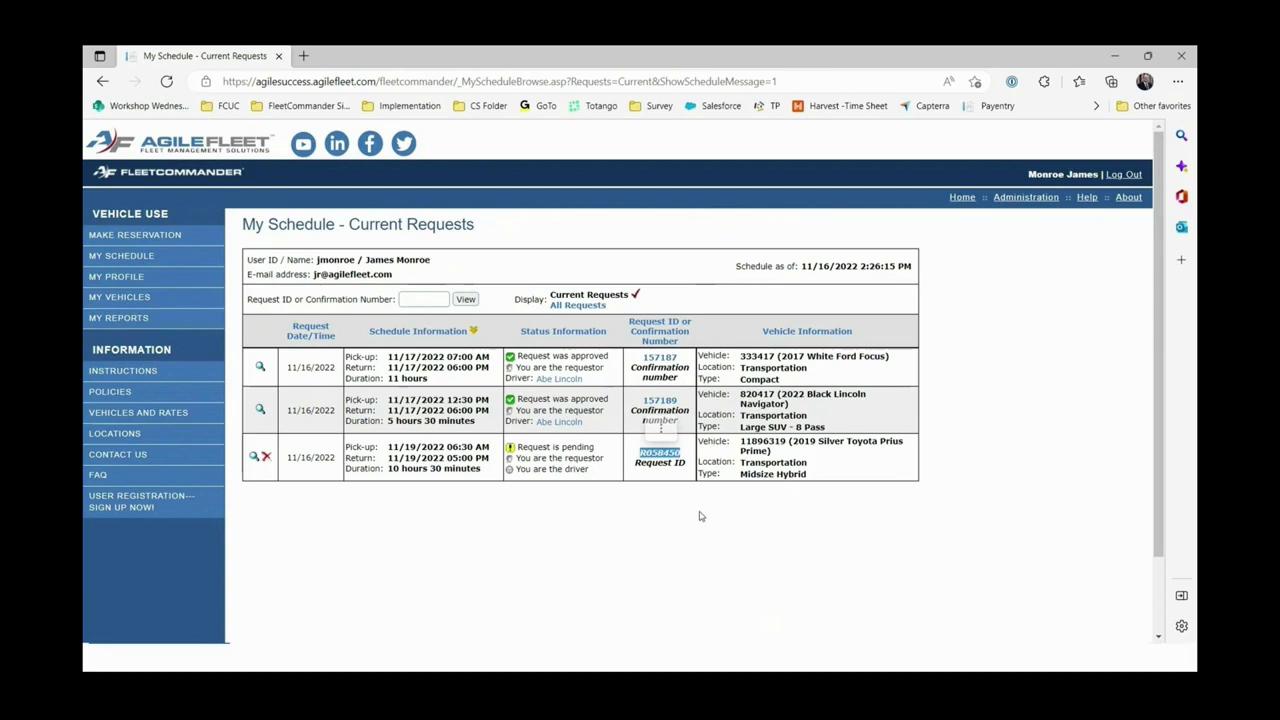
{"action": "left_click", "coordinate": [684, 468]}
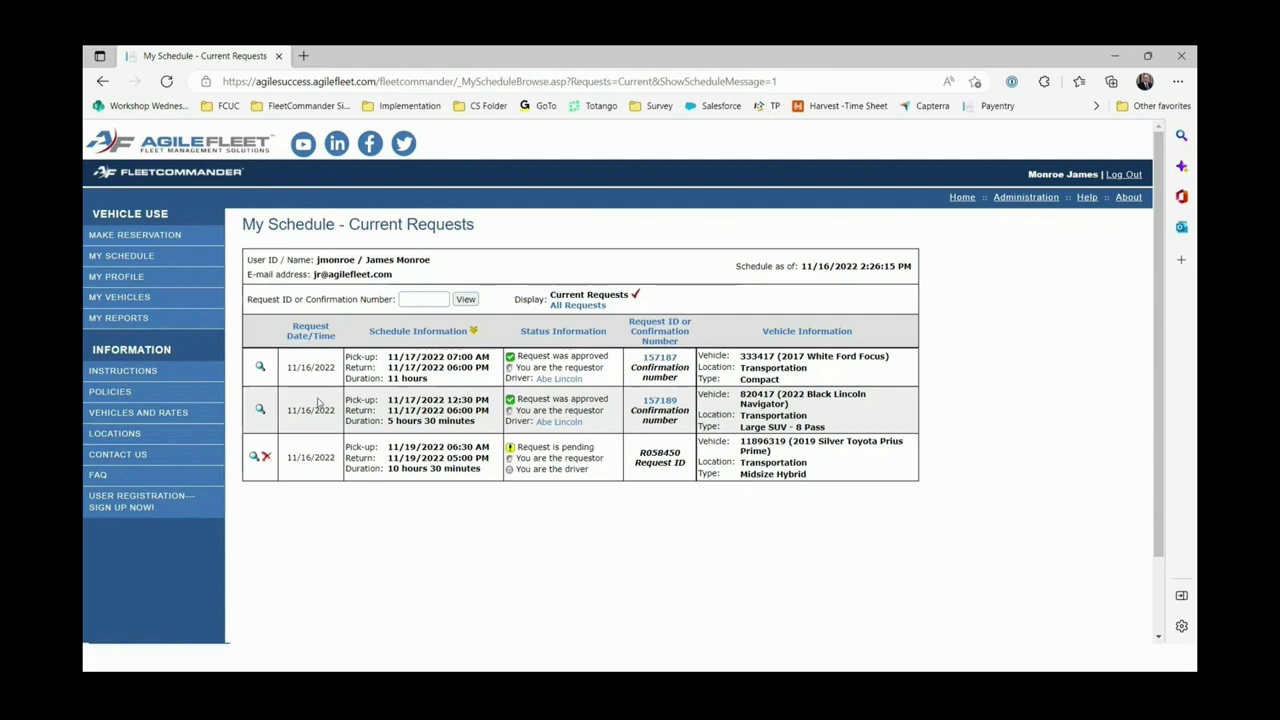
{"action": "left_click", "coordinate": [260, 369]}
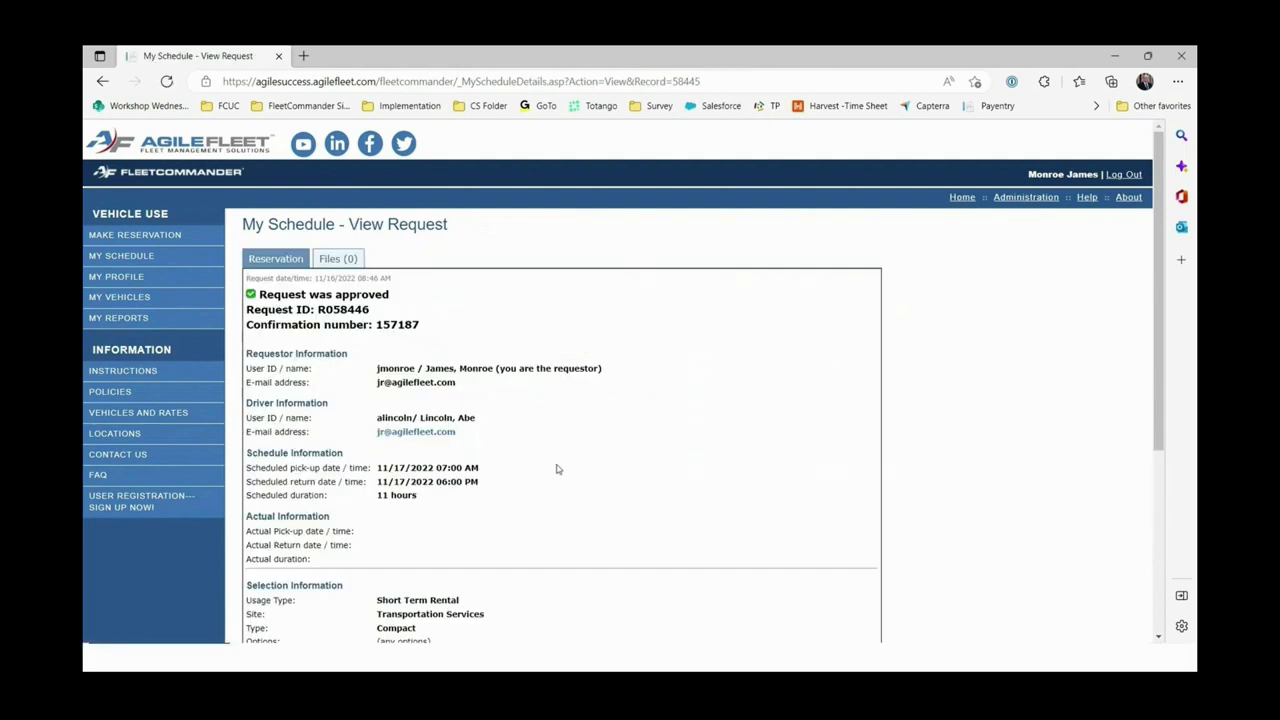
{"action": "scroll", "coordinate": [557, 469], "scroll_direction": "down", "scroll_amount": 3}
{"action": "scroll", "coordinate": [557, 469], "scroll_direction": "down", "scroll_amount": 2}
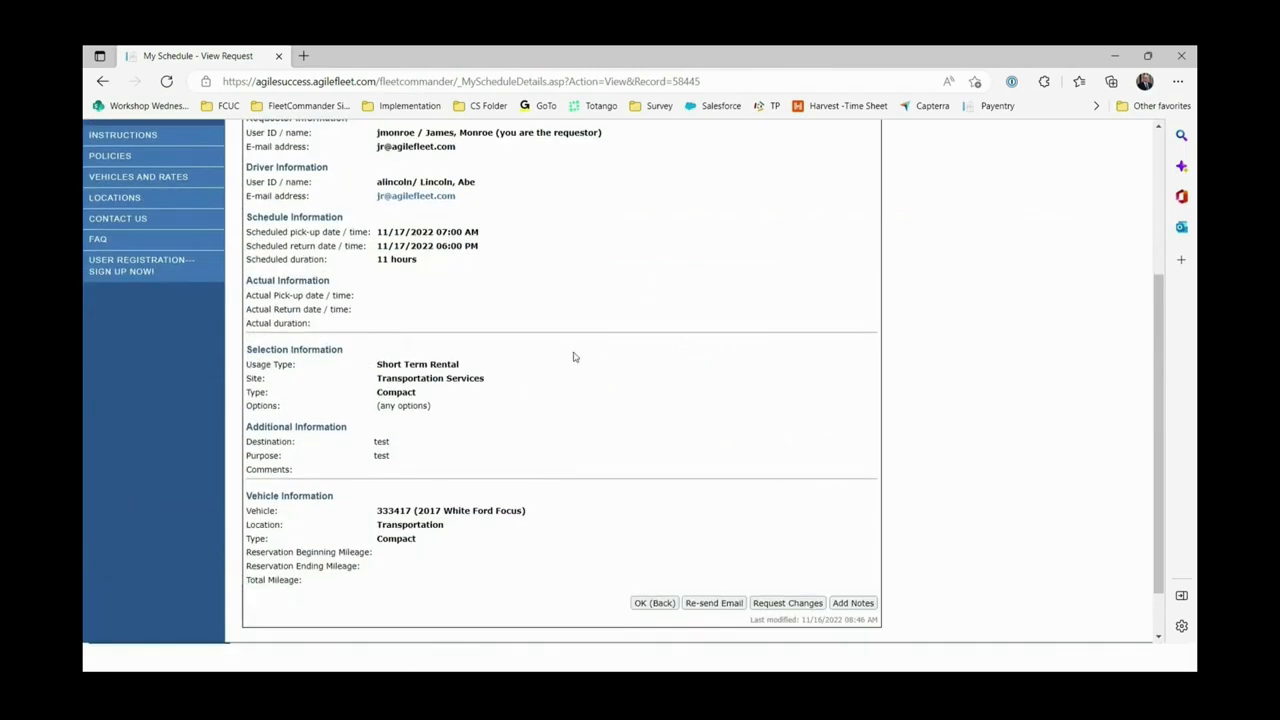
{"action": "scroll", "coordinate": [494, 222], "scroll_direction": "up", "scroll_amount": 2}
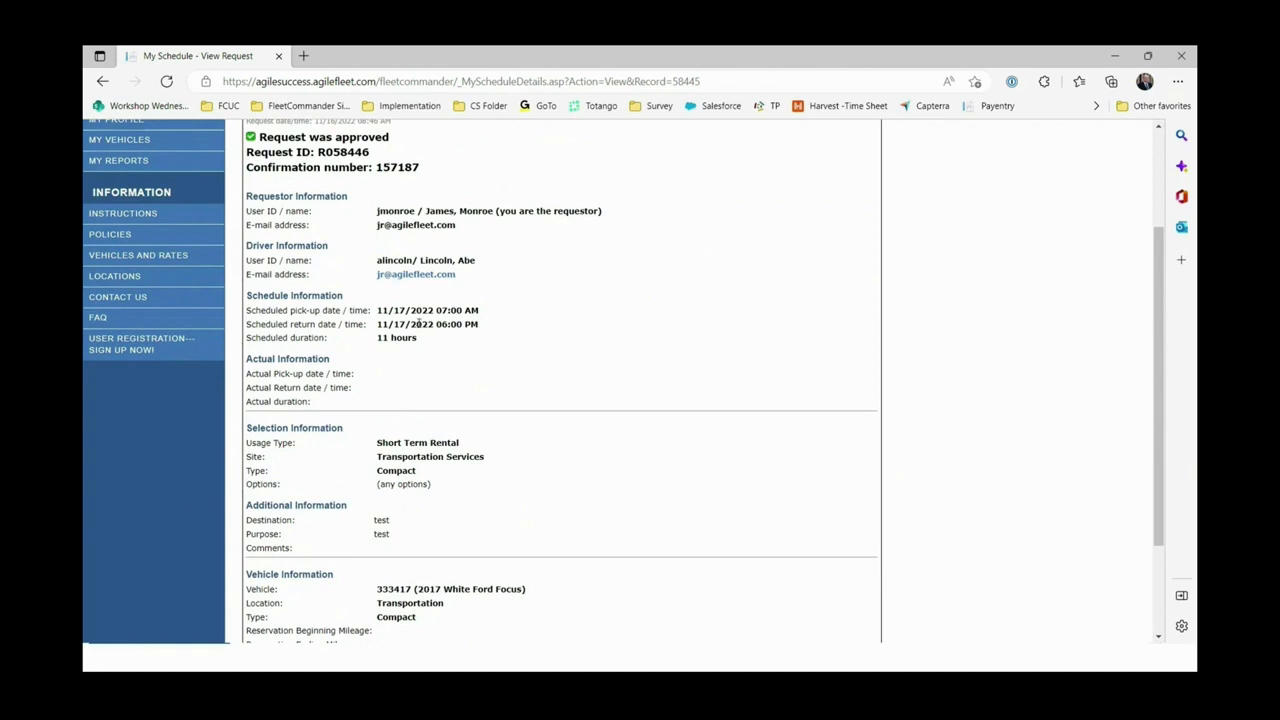
{"action": "scroll", "coordinate": [451, 378], "scroll_direction": "down", "scroll_amount": 3}
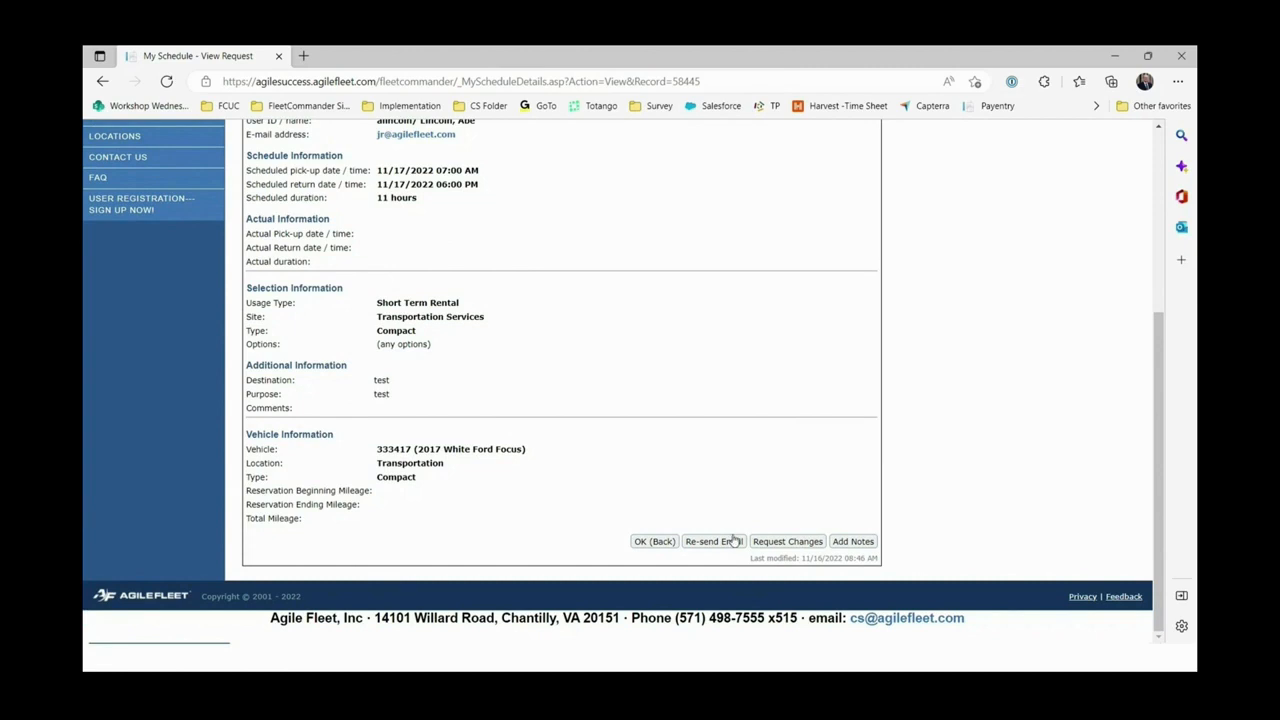
{"action": "scroll", "coordinate": [722, 511], "scroll_direction": "up", "scroll_amount": 1}
{"action": "scroll", "coordinate": [722, 511], "scroll_direction": "up", "scroll_amount": 1}
{"action": "scroll", "coordinate": [722, 511], "scroll_direction": "down", "scroll_amount": 2}
Re-send the confirmation e-mail, dismiss the 'E-mail has been sent.' alert, and point out the request ID.
{"action": "left_click", "coordinate": [707, 545]}
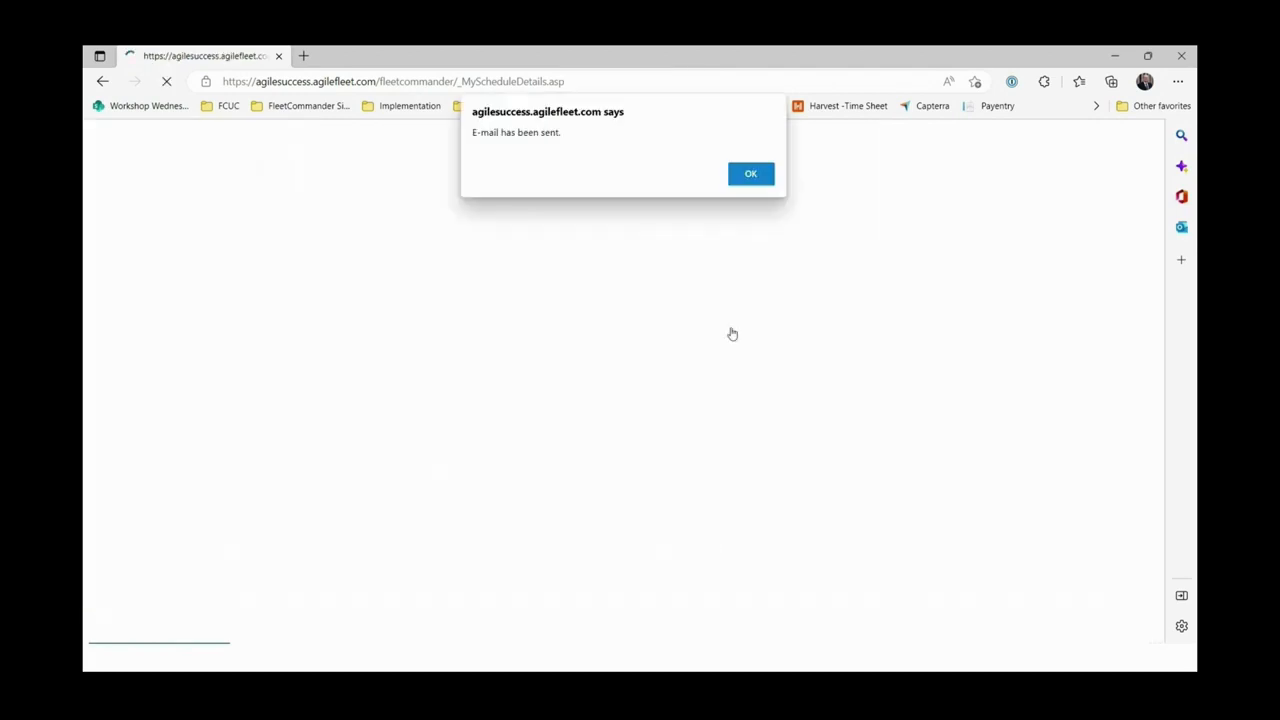
{"action": "left_click", "coordinate": [750, 174]}
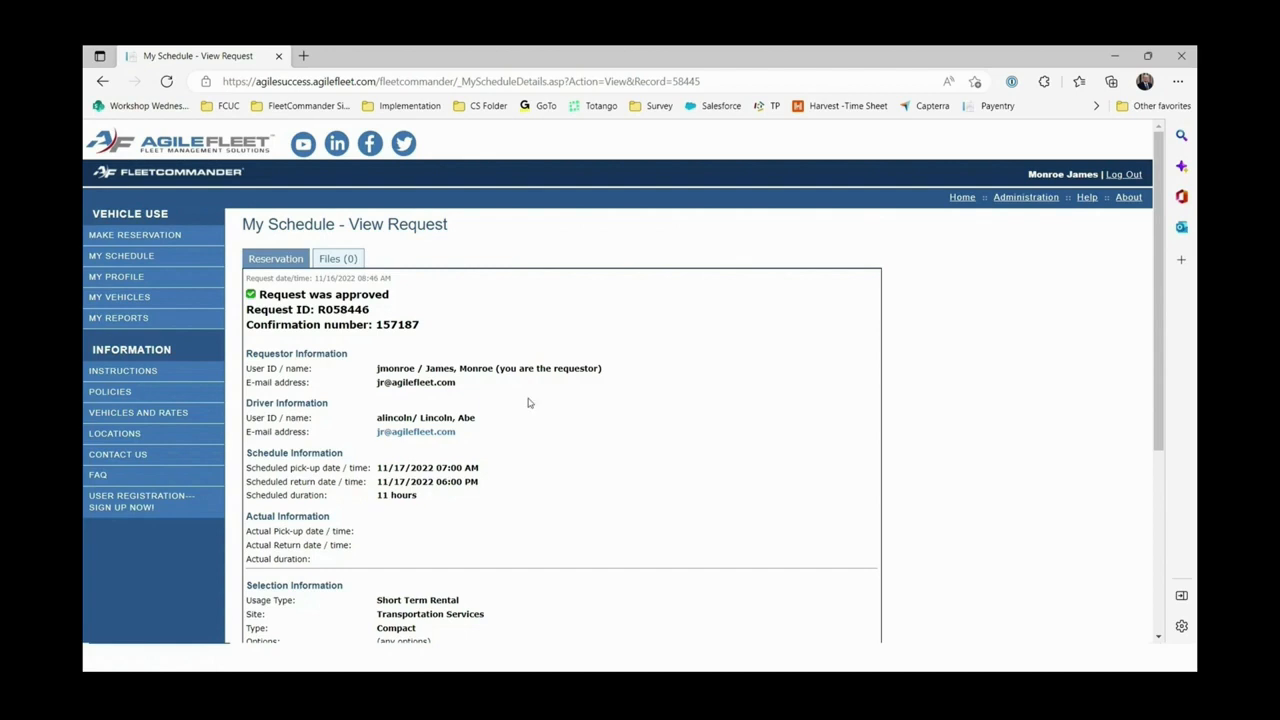
{"action": "left_click_drag", "start_coordinate": [318, 309], "coordinate": [341, 310]}
{"action": "left_click", "coordinate": [532, 338]}
{"action": "left_click_drag", "start_coordinate": [420, 325], "coordinate": [373, 325]}
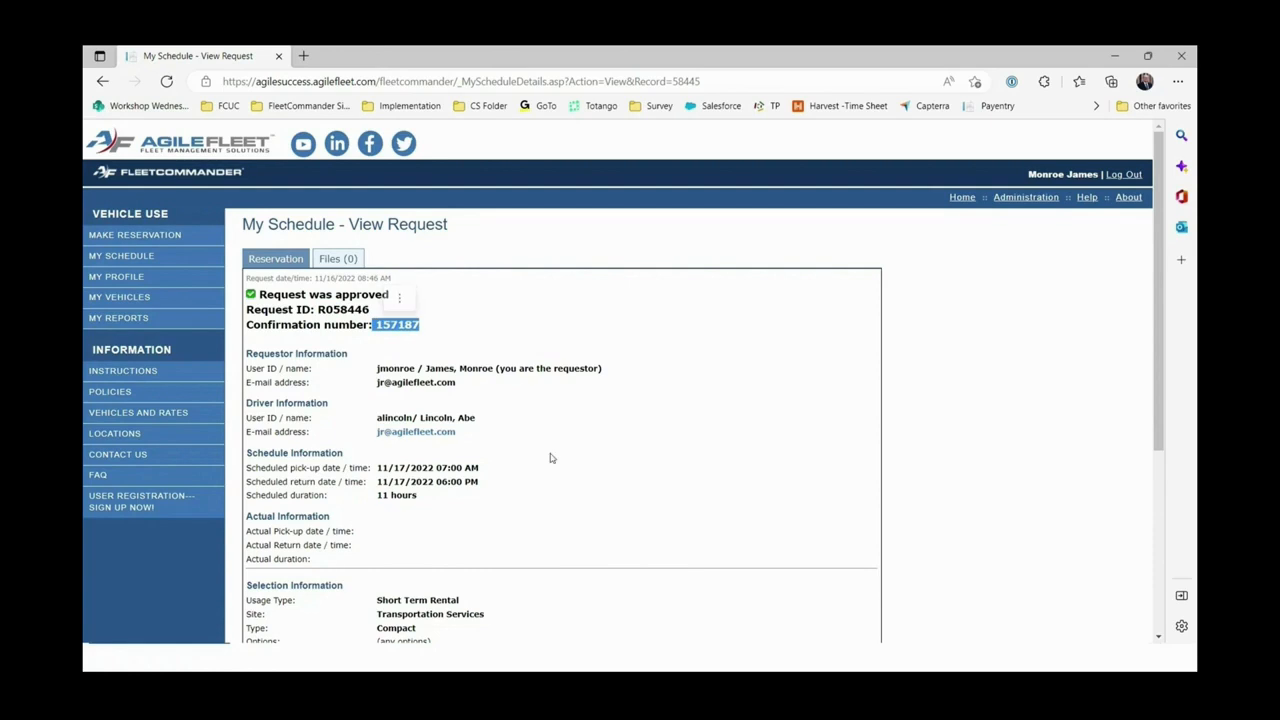
{"action": "scroll", "coordinate": [552, 457], "scroll_direction": "down", "scroll_amount": 1}
{"action": "scroll", "coordinate": [555, 458], "scroll_direction": "up", "scroll_amount": 1}
{"action": "scroll", "coordinate": [555, 458], "scroll_direction": "down", "scroll_amount": 3}
{"action": "scroll", "coordinate": [716, 432], "scroll_direction": "up", "scroll_amount": 3}
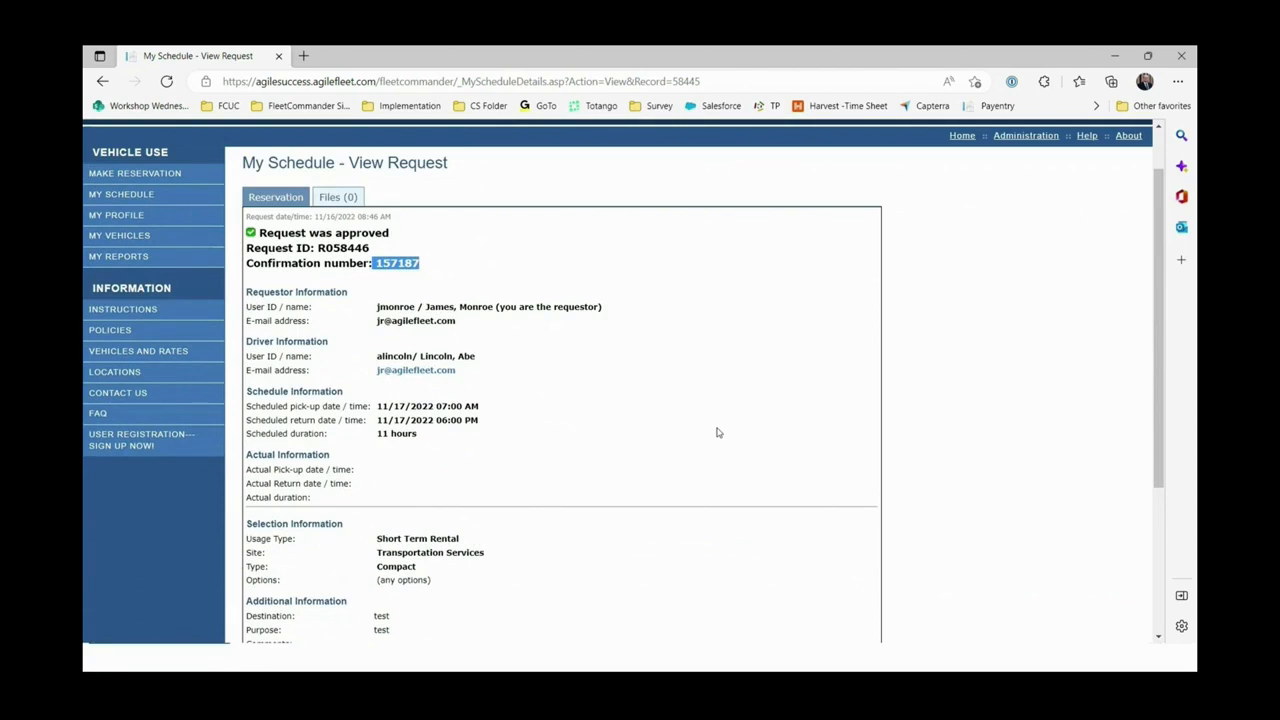
{"action": "scroll", "coordinate": [702, 363], "scroll_direction": "down", "scroll_amount": 3}
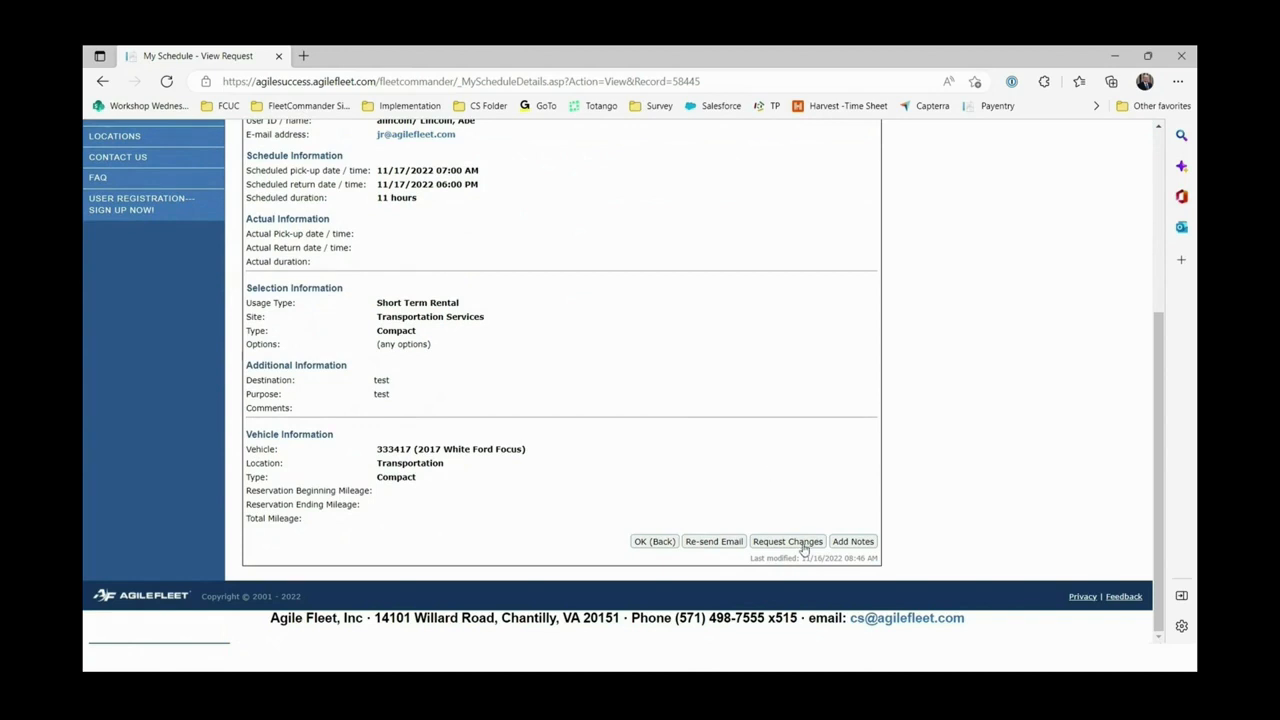
{"action": "left_click", "coordinate": [852, 541]}
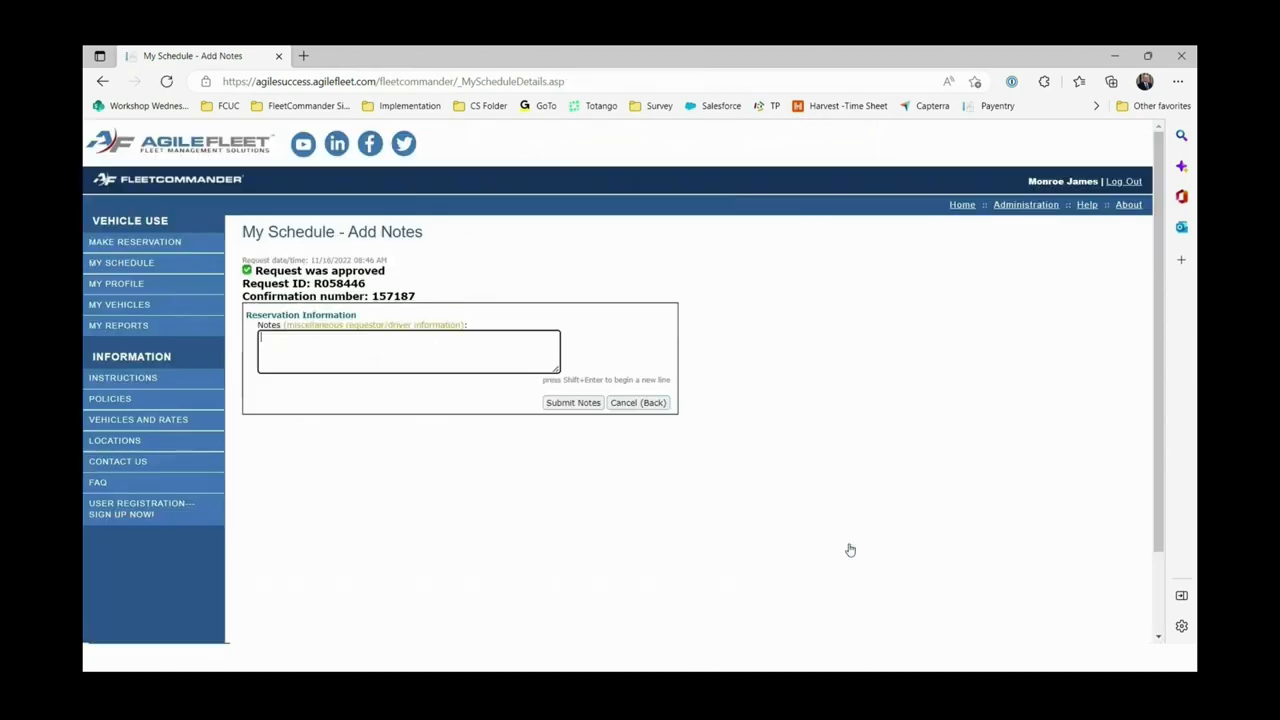
{"action": "left_click", "coordinate": [382, 349]}
{"action": "type", "text": "b"}
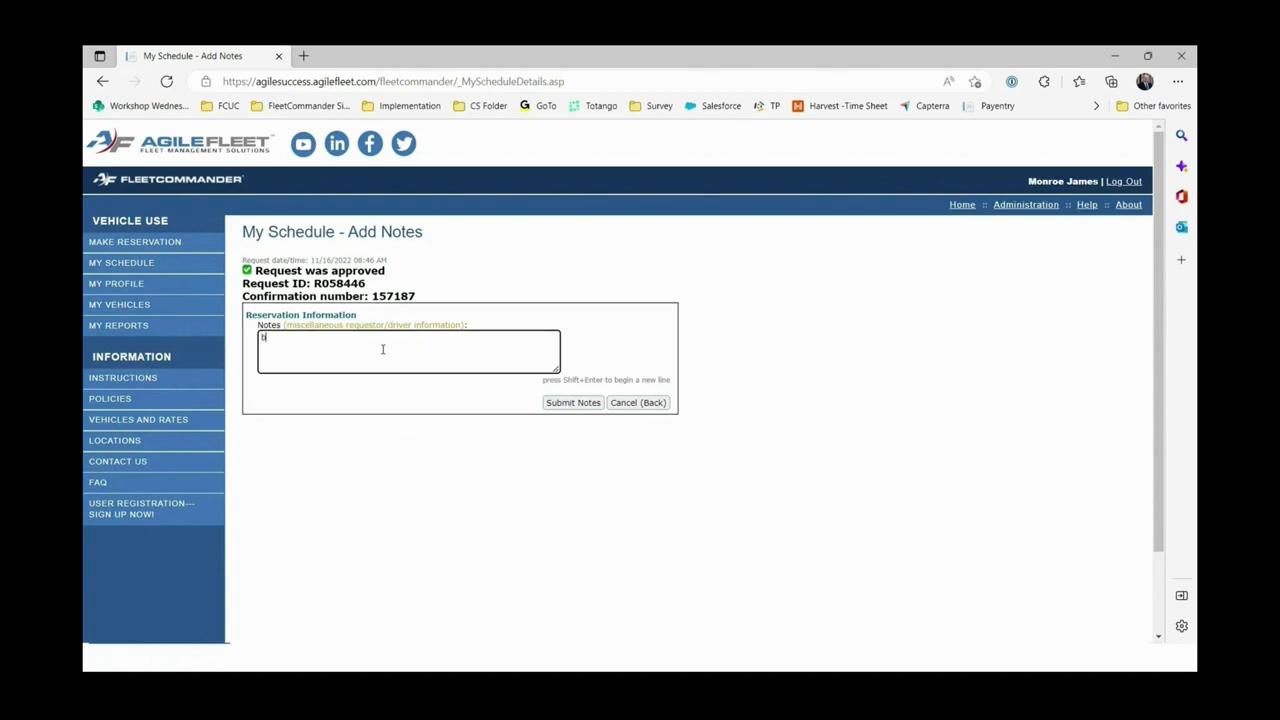
{"action": "type", "text": "ring gifts"}
{"action": "left_click", "coordinate": [585, 404]}
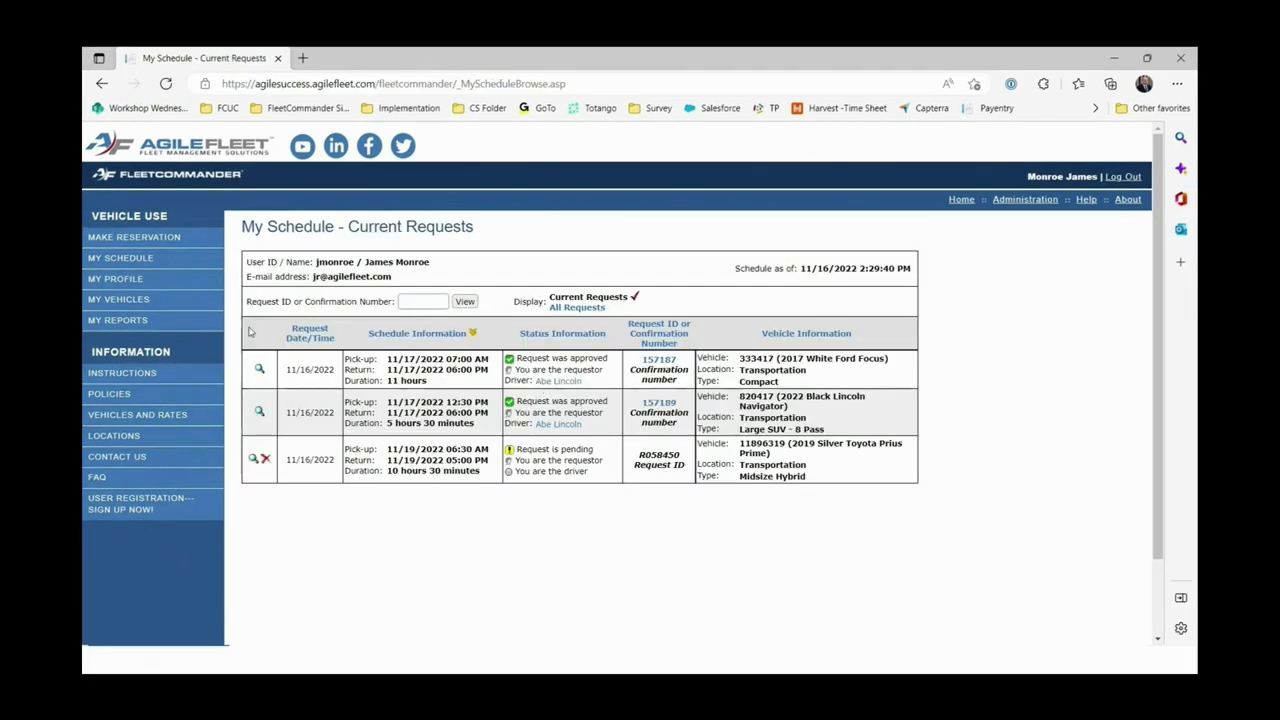
{"action": "left_click", "coordinate": [258, 370]}
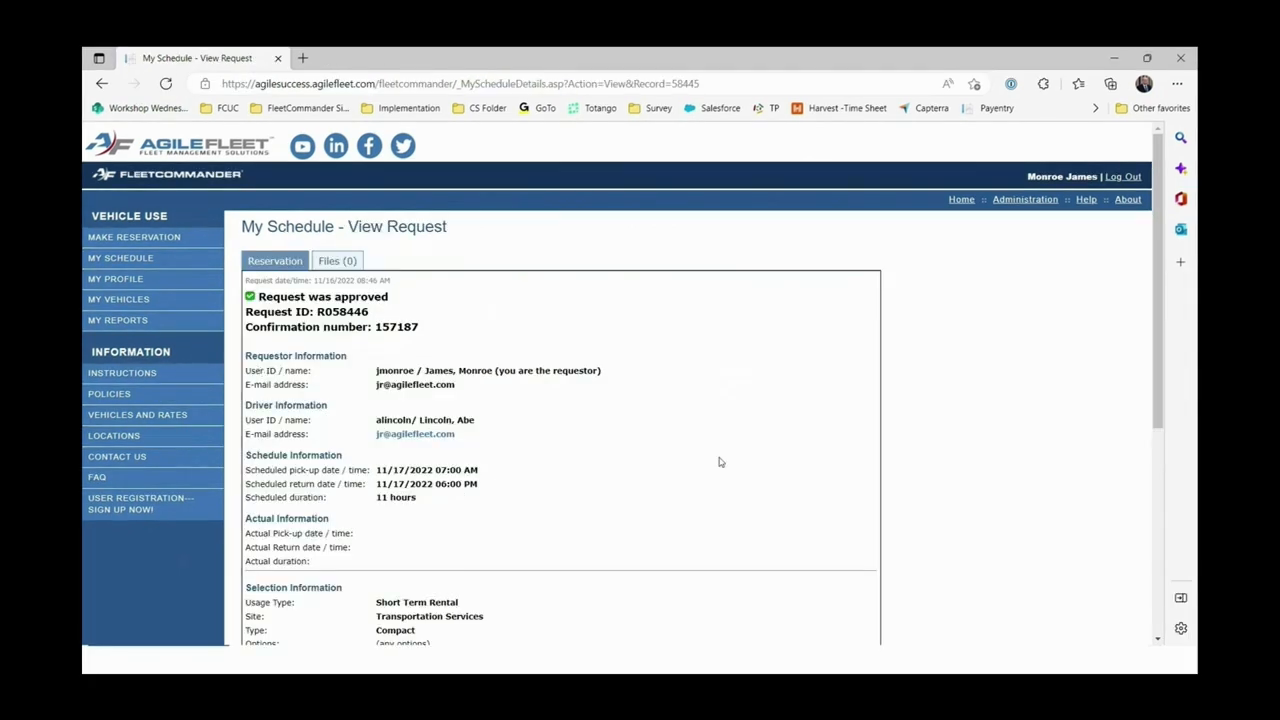
{"action": "scroll", "coordinate": [719, 462], "scroll_direction": "down", "scroll_amount": 3}
{"action": "scroll", "coordinate": [719, 462], "scroll_direction": "down", "scroll_amount": 1}
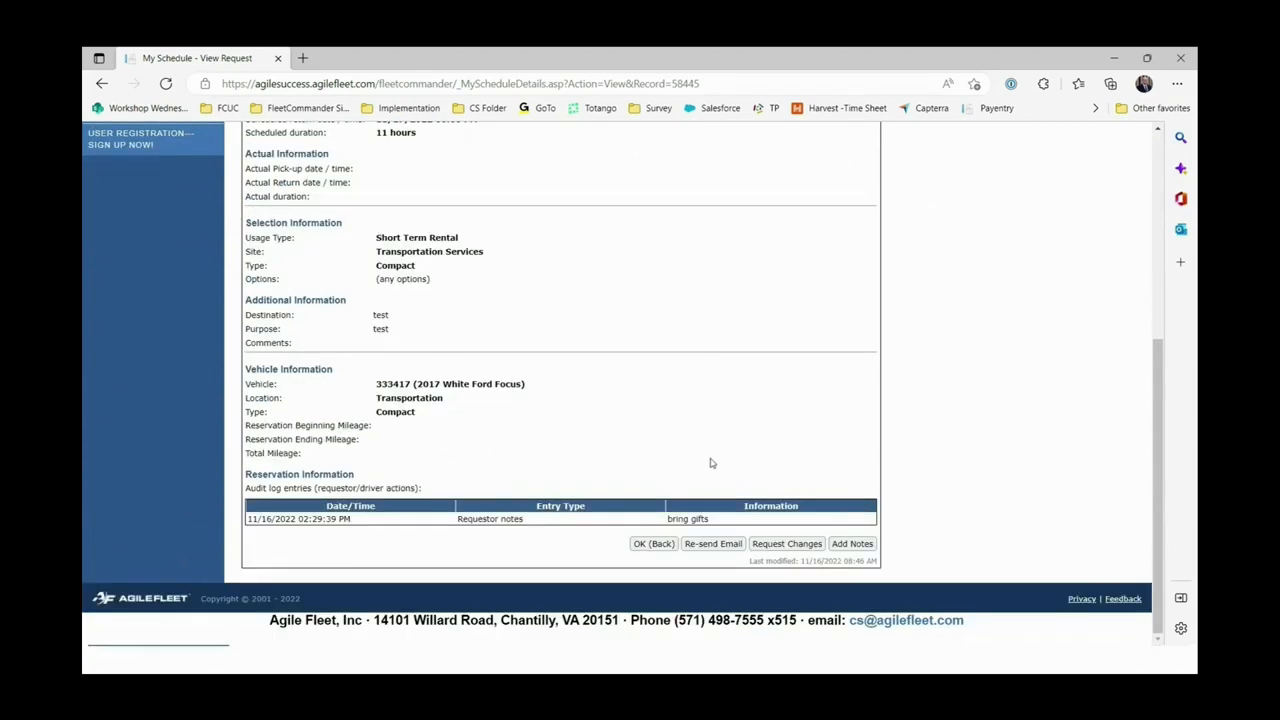
{"action": "left_click", "coordinate": [787, 548]}
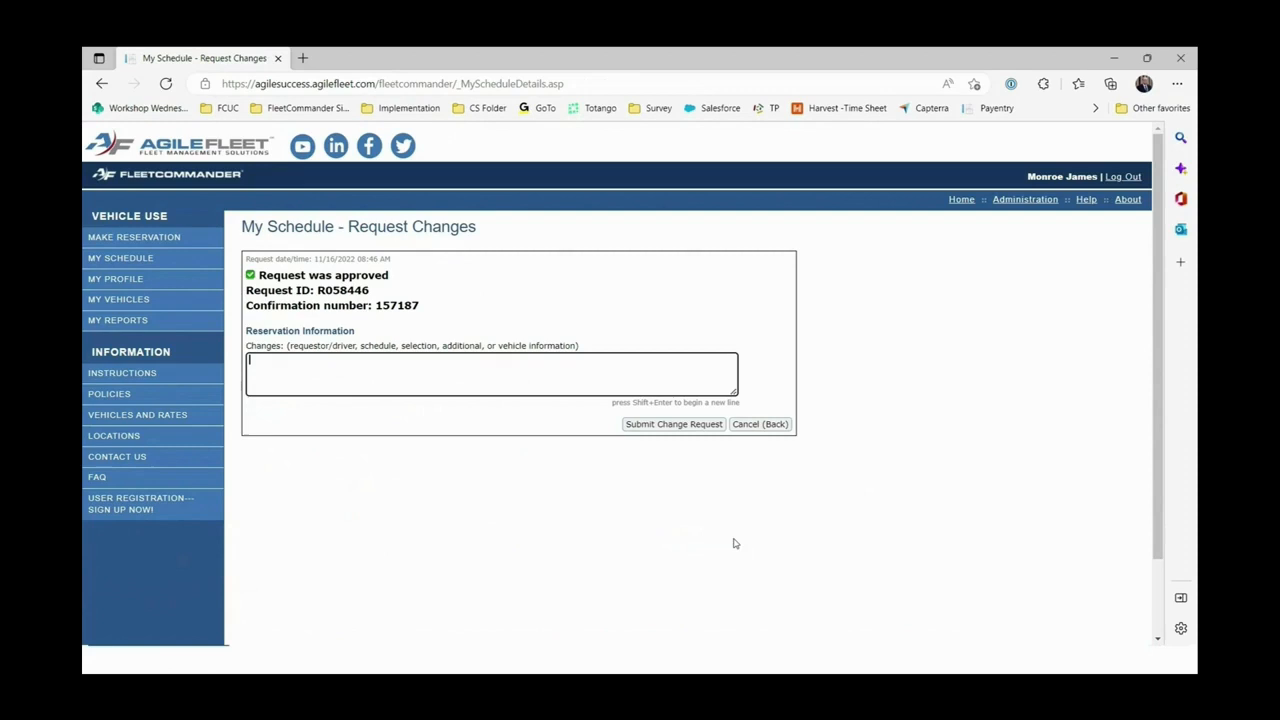
{"action": "left_click", "coordinate": [349, 375]}
{"action": "type", "text": "please extend rese"}
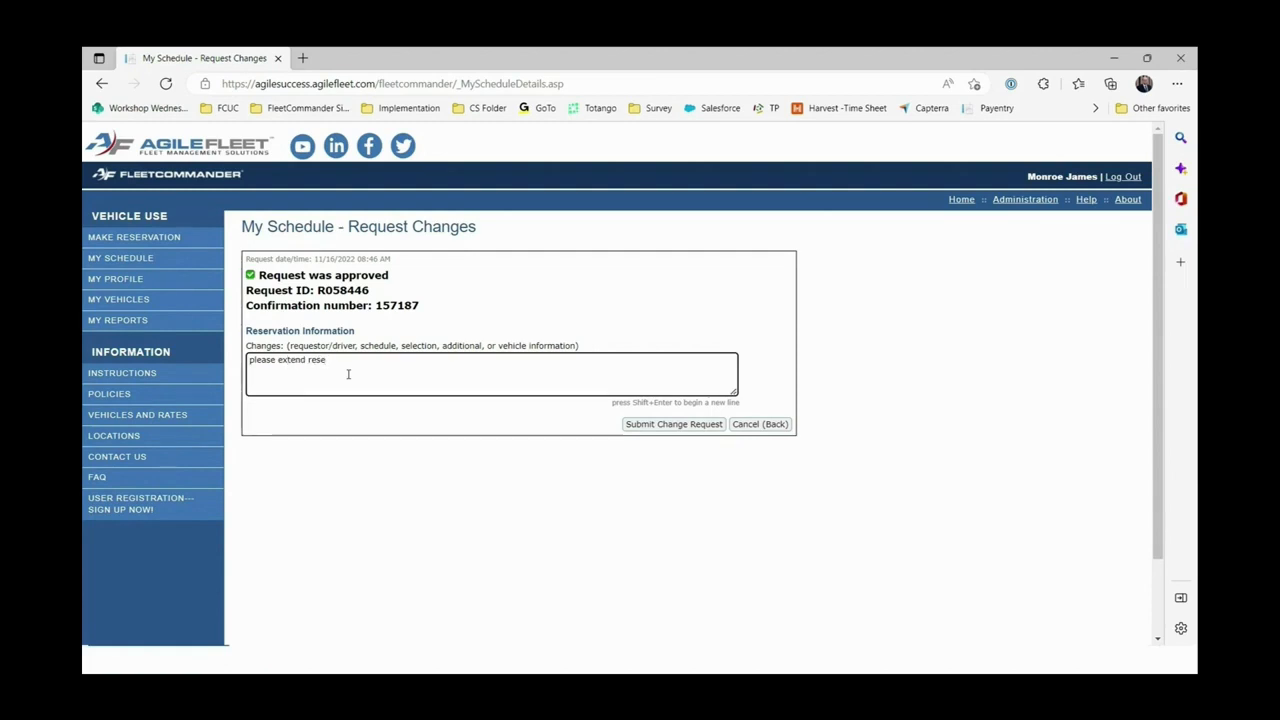
{"action": "type", "text": "rvation and"}
{"action": "key", "text": "BackSpace"}
{"action": "type", "text": "hours"}
{"action": "left_click", "coordinate": [689, 428]}
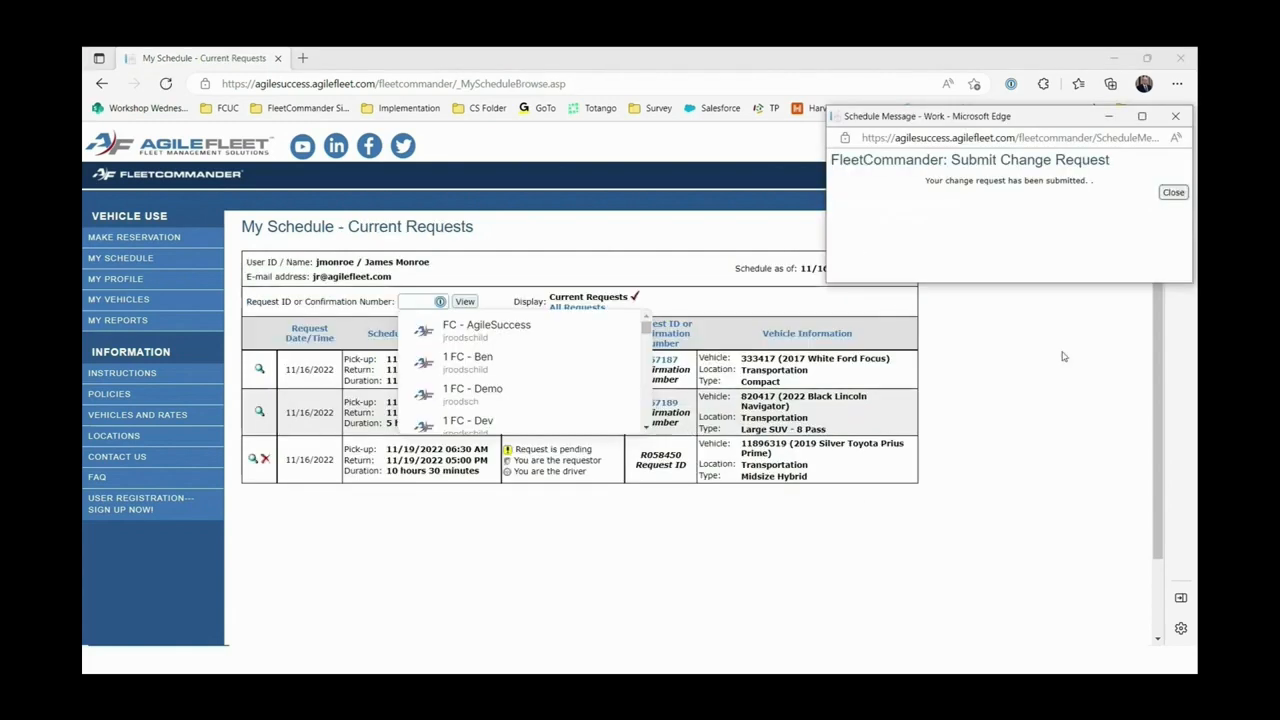
Point out the 'Request was approved' and 'Change request is pending' statuses, then begin a new reservation.
{"action": "left_click", "coordinate": [1162, 198]}
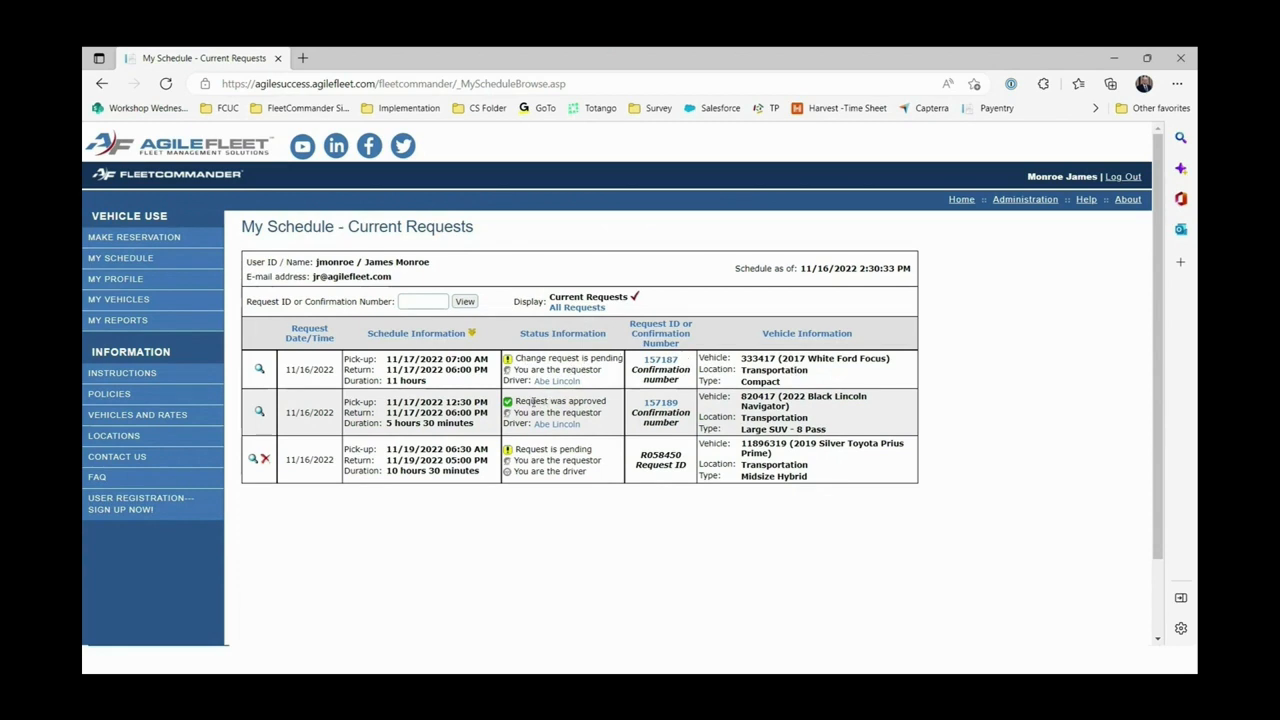
{"action": "left_click_drag", "start_coordinate": [518, 404], "coordinate": [609, 403]}
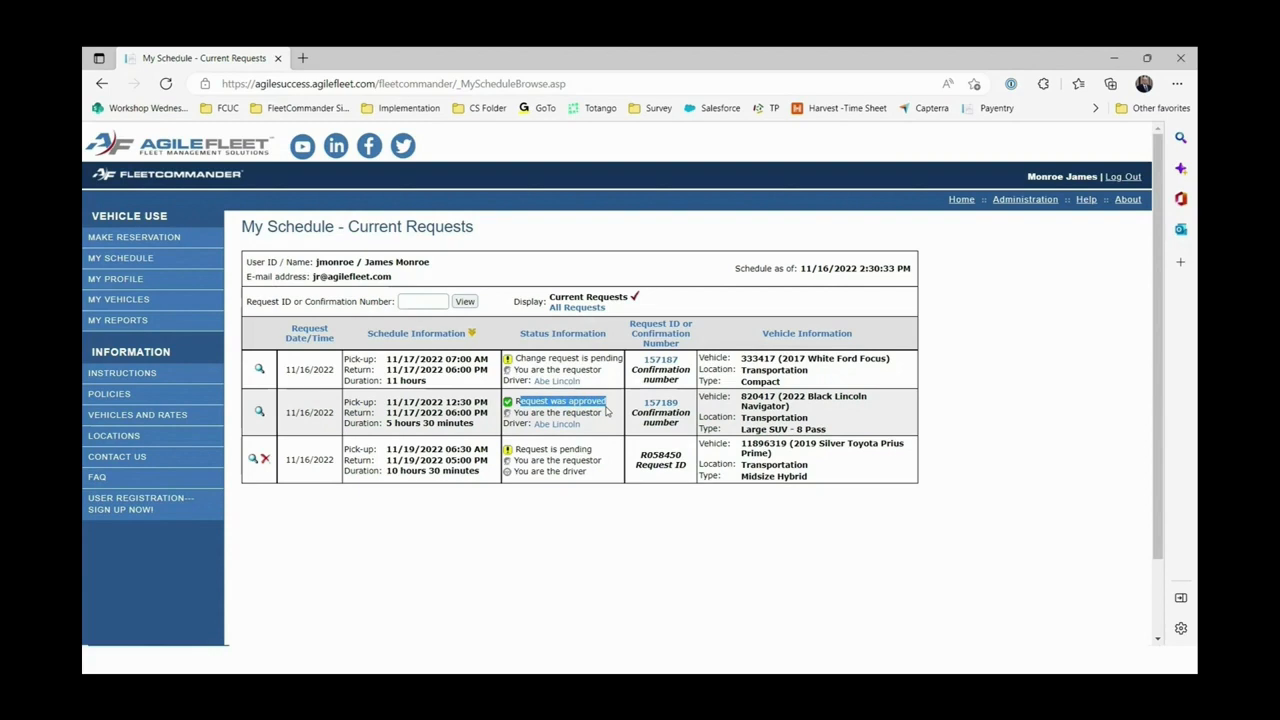
{"action": "left_click", "coordinate": [532, 358]}
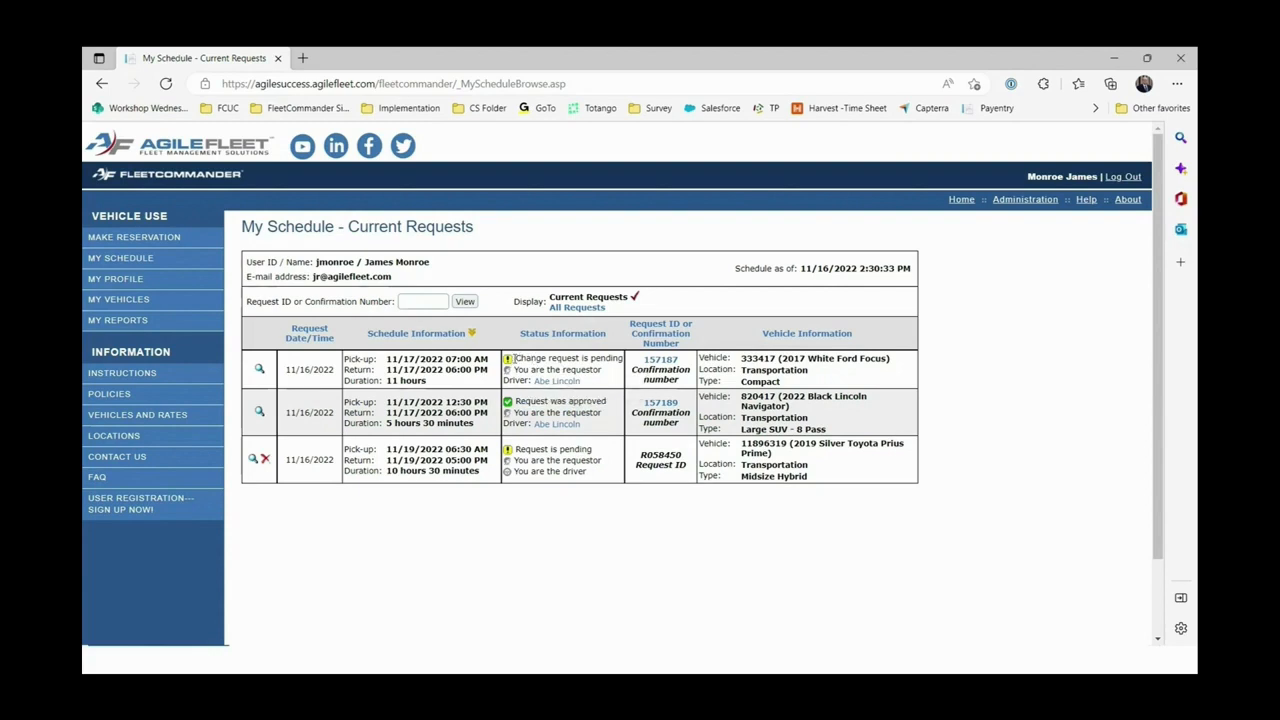
{"action": "left_click_drag", "start_coordinate": [514, 358], "coordinate": [624, 358]}
{"action": "left_click", "coordinate": [645, 574]}
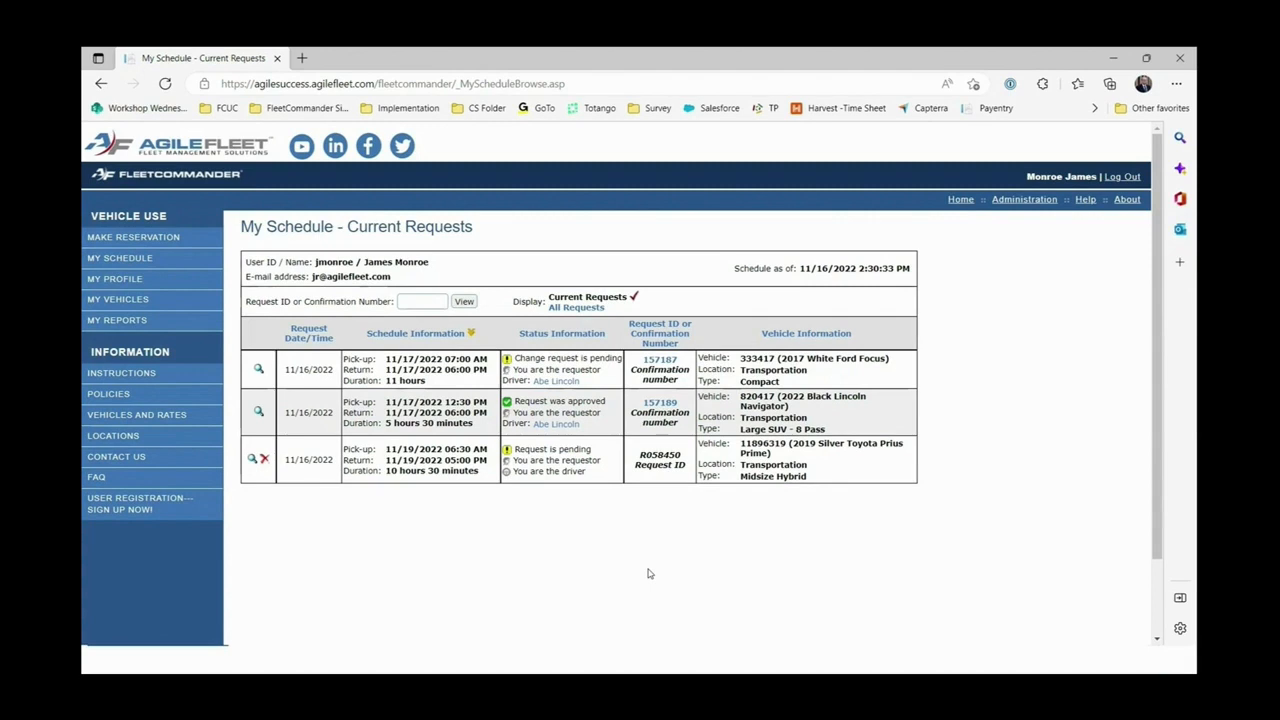
{"action": "left_click", "coordinate": [111, 233]}
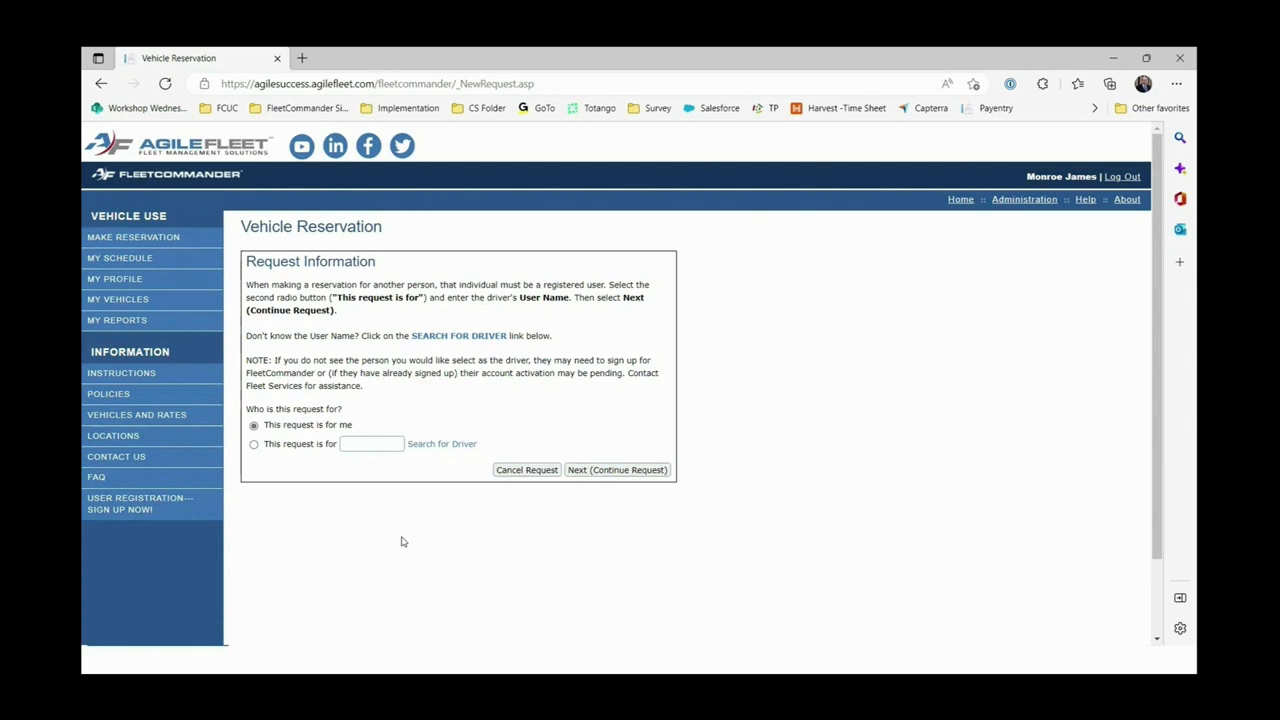
Set the new reservation to 'This request is for' another person and dismiss the name suggestions.
{"action": "left_click", "coordinate": [255, 446]}
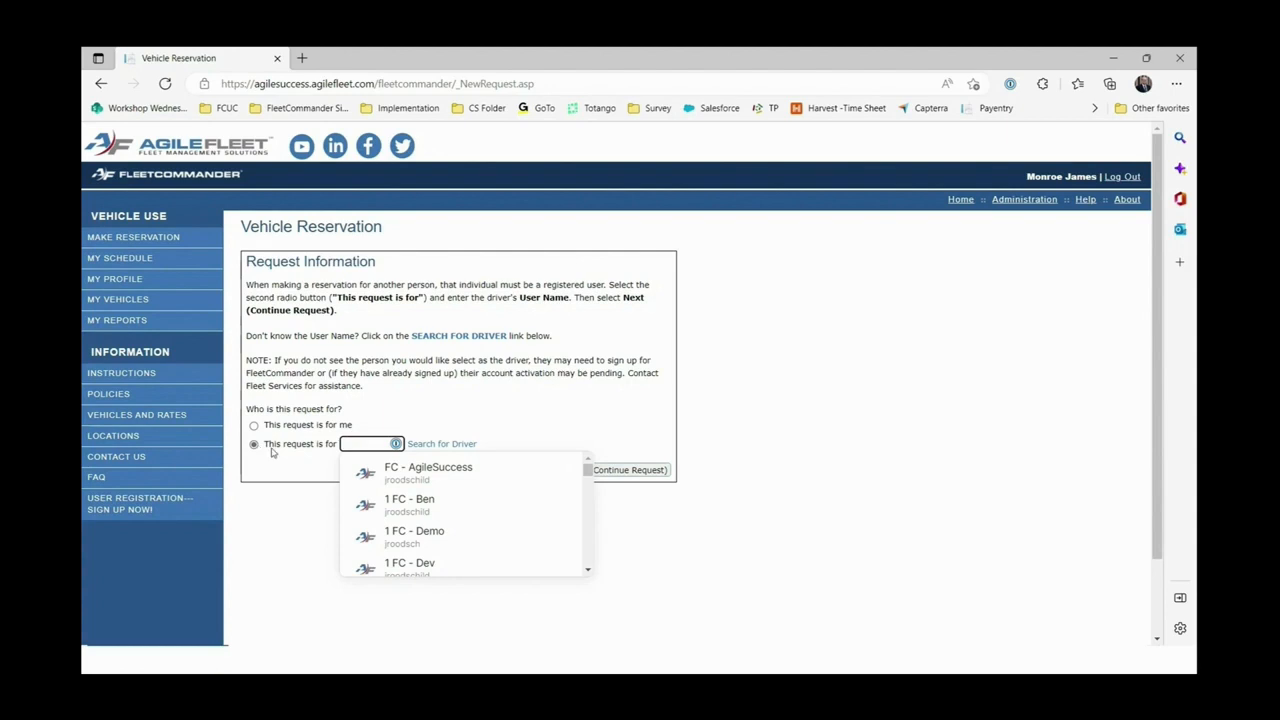
{"action": "left_click", "coordinate": [428, 420]}
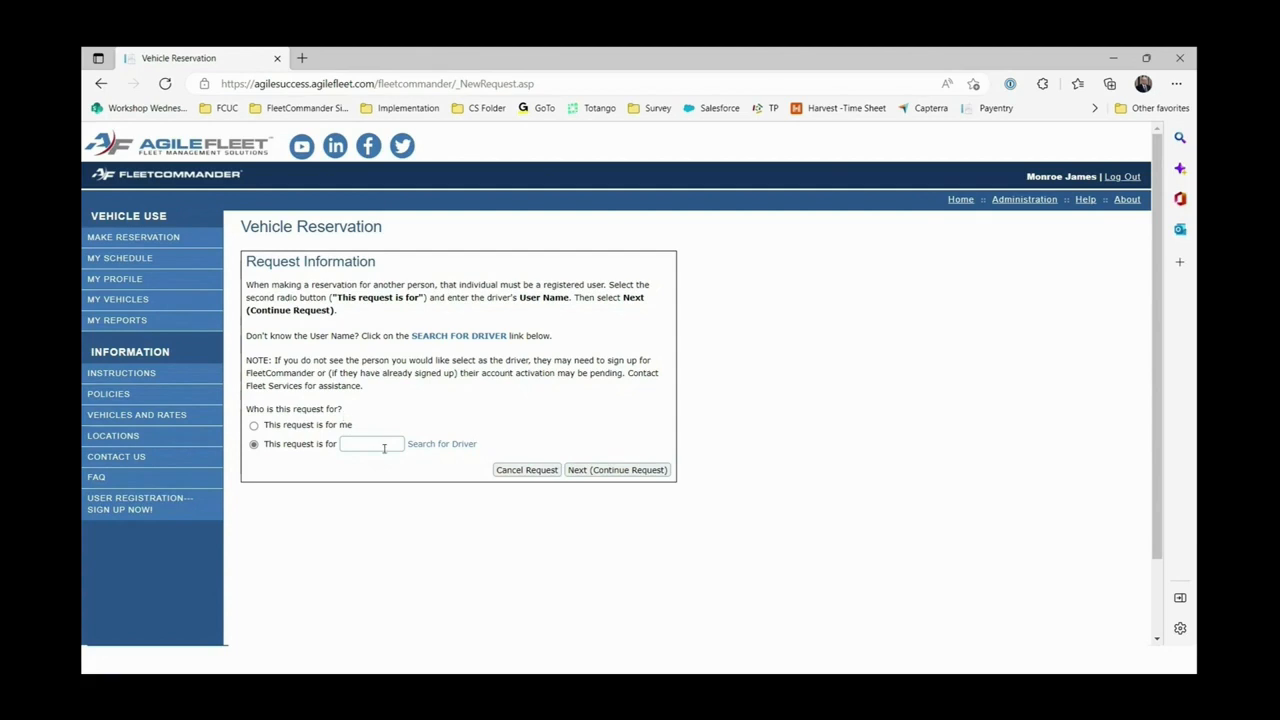
Find the other driver by last name in User Search and select them as the driver.
{"action": "left_click", "coordinate": [455, 444]}
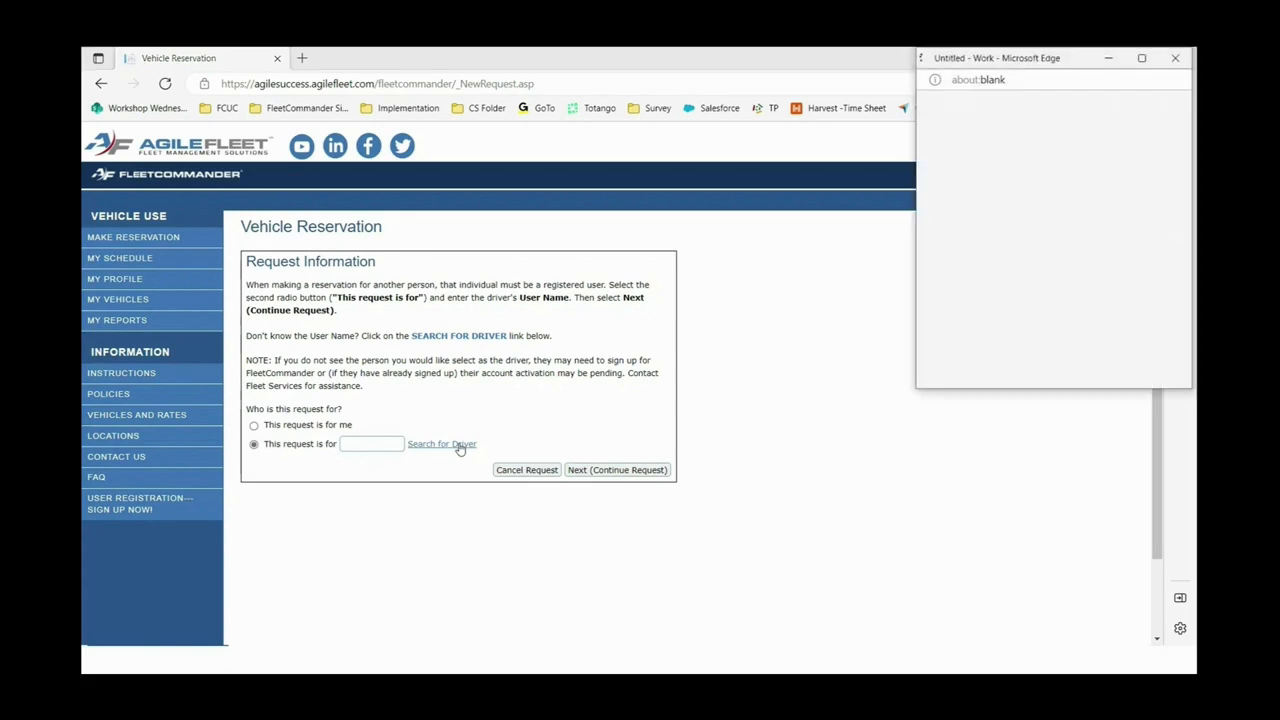
{"action": "left_click_drag", "start_coordinate": [1005, 60], "coordinate": [351, 232]}
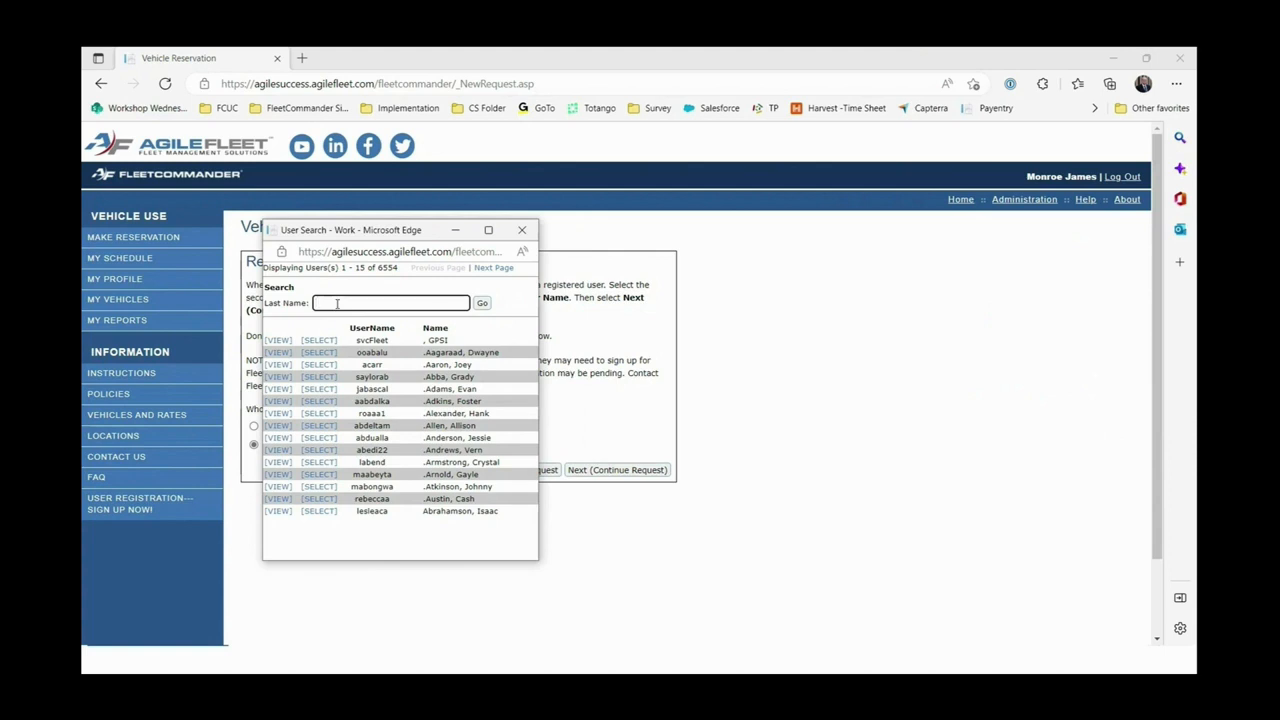
{"action": "type", "text": "lincoln"}
{"action": "left_click", "coordinate": [482, 303]}
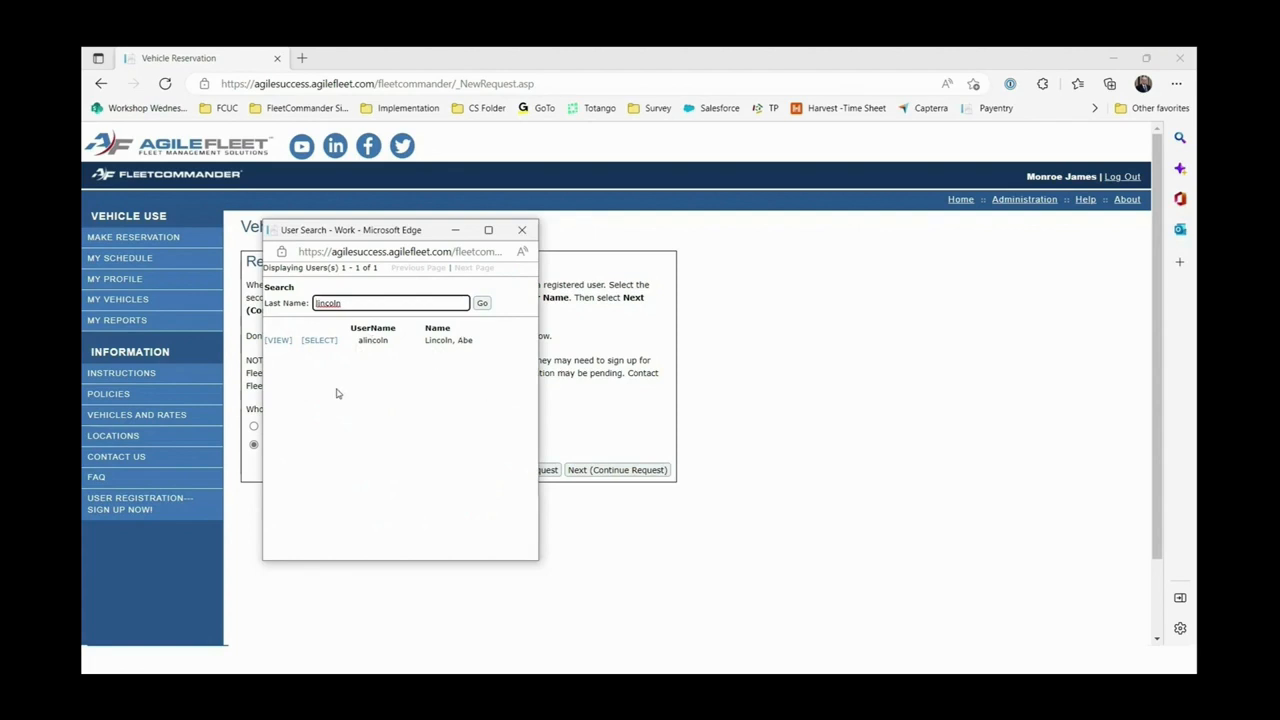
{"action": "left_click", "coordinate": [320, 341]}
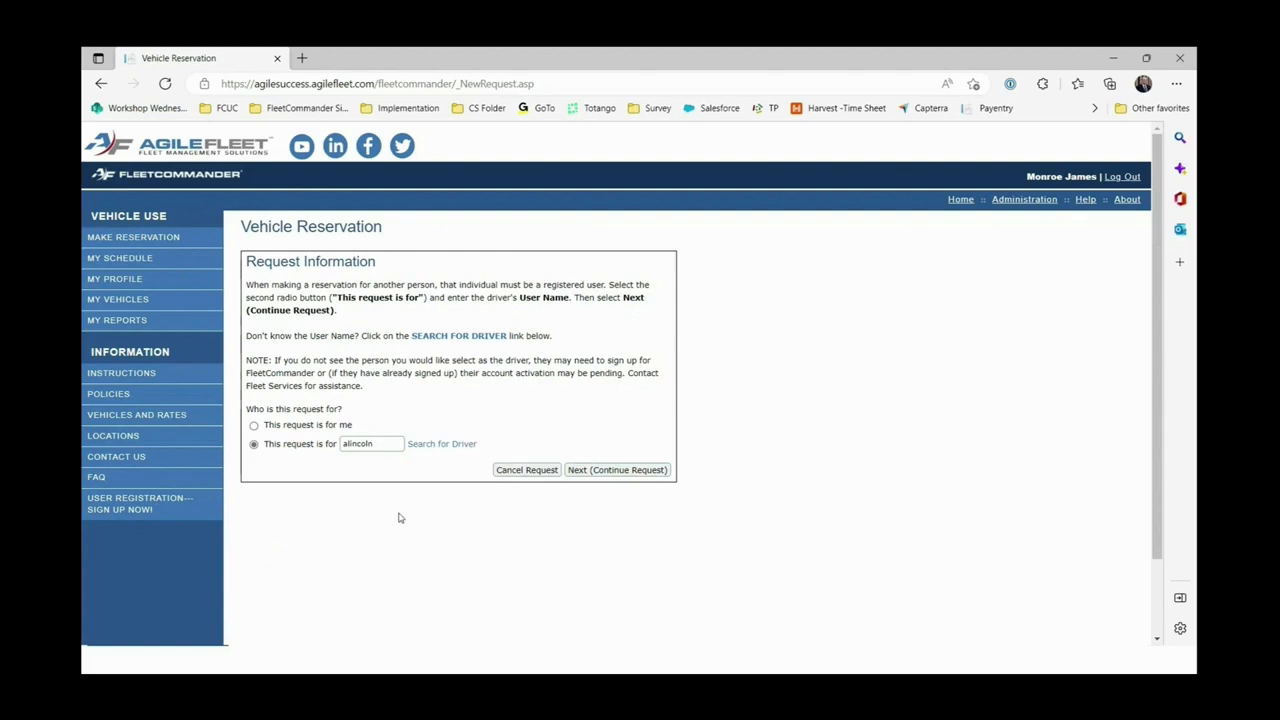
Retype the driver's last name, then clear the driver username field again.
{"action": "double_click", "coordinate": [372, 445]}
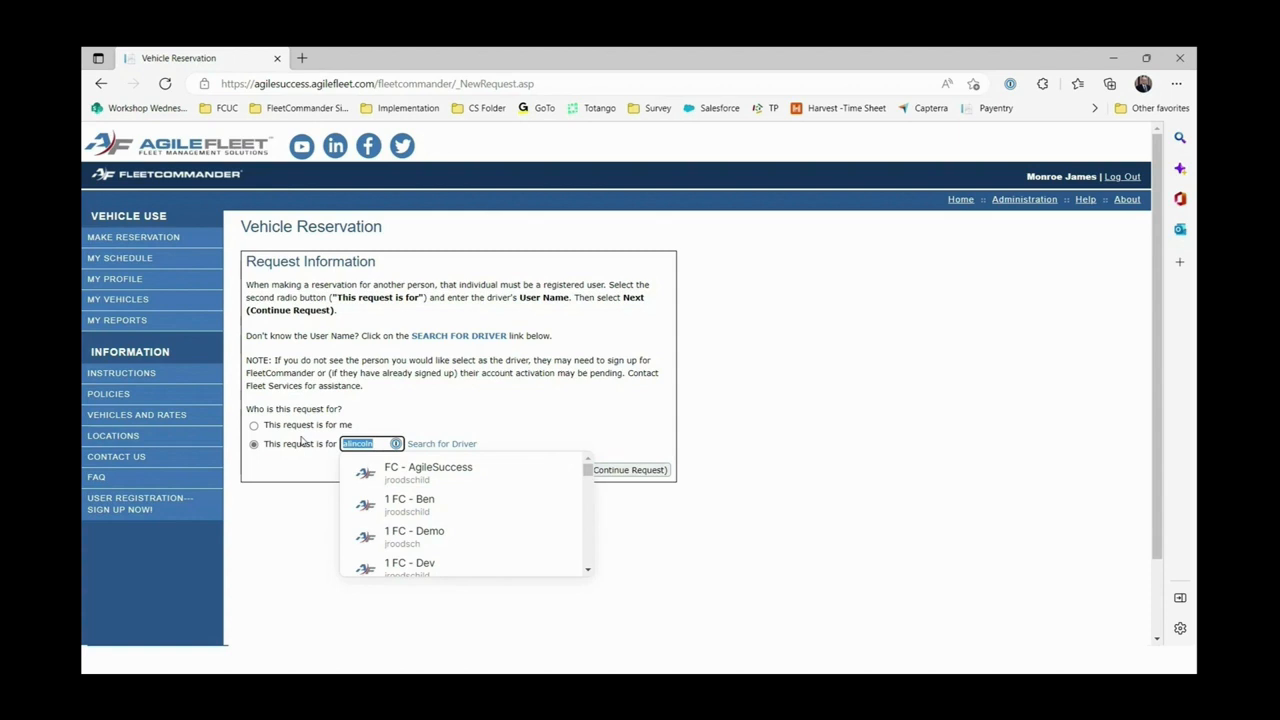
{"action": "type", "text": "Lin"}
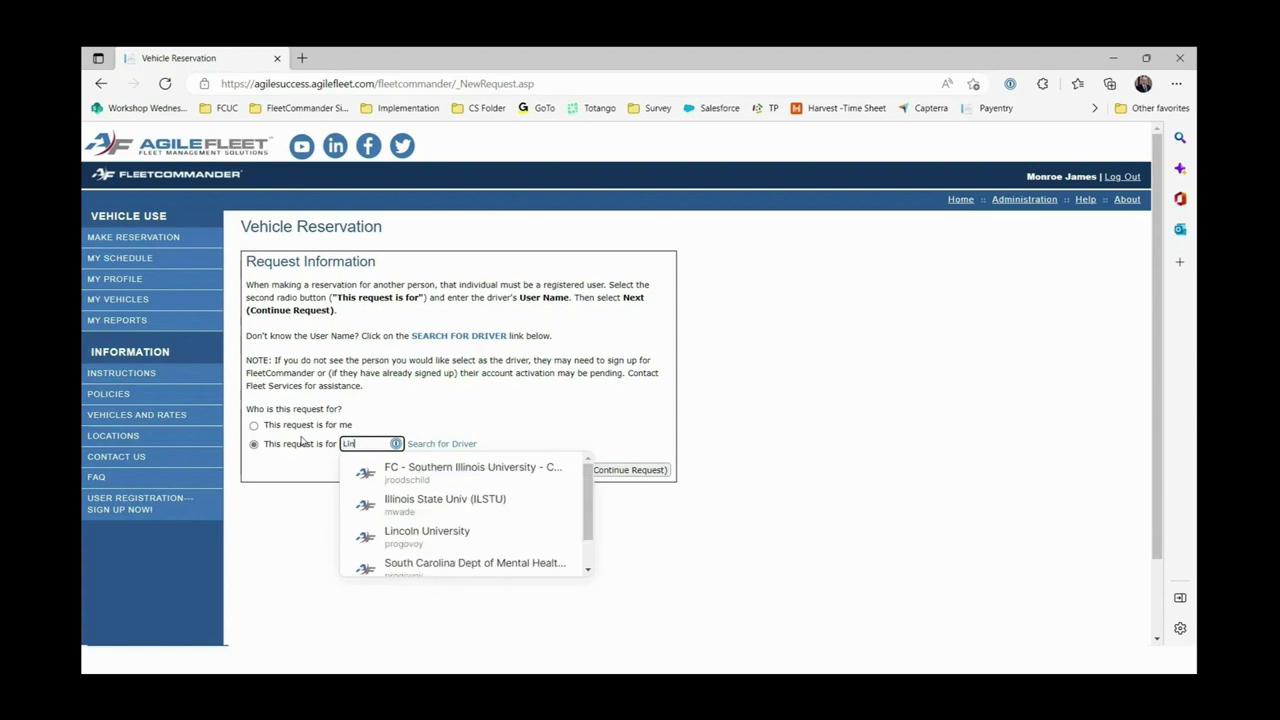
{"action": "type", "text": "coln"}
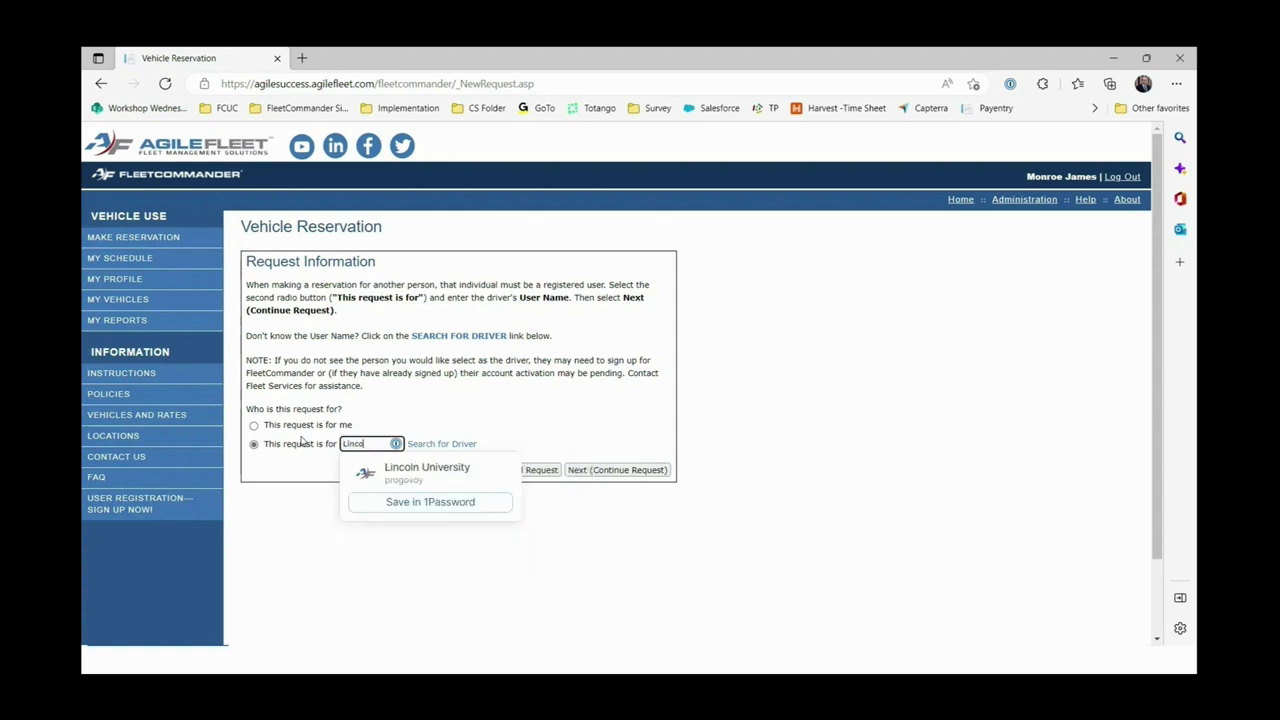
{"action": "left_click", "coordinate": [470, 419]}
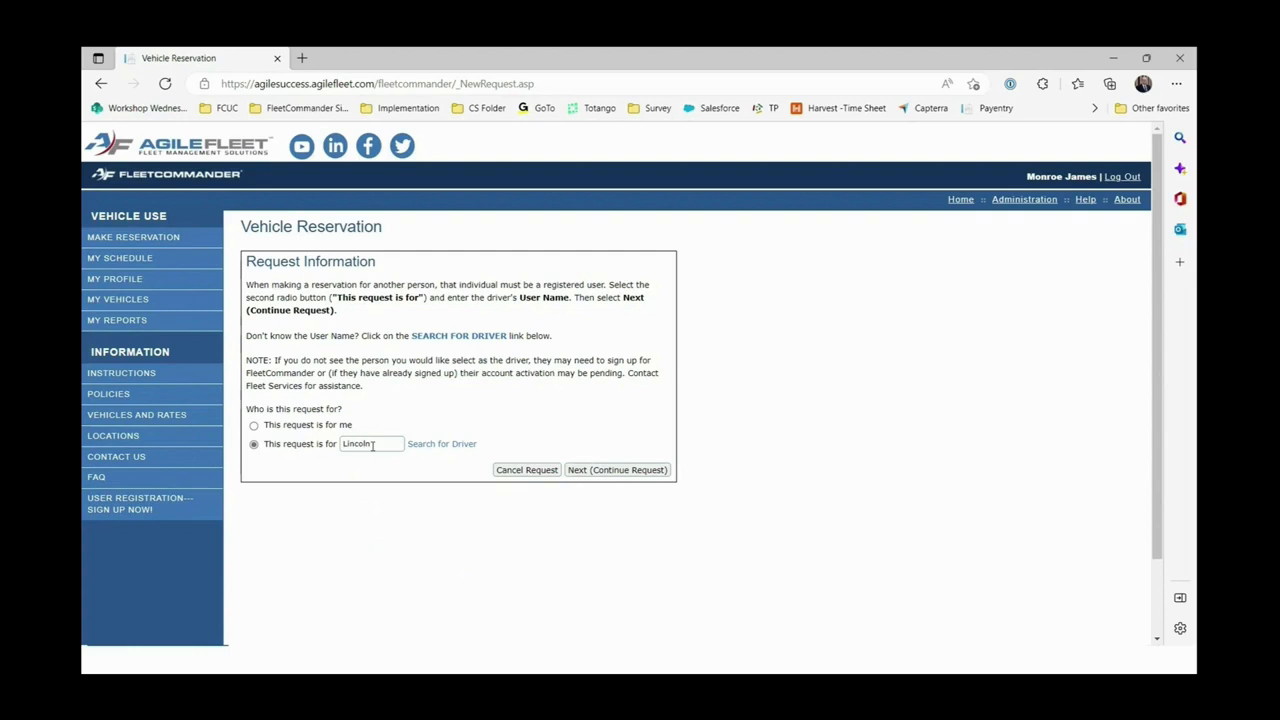
{"action": "left_click", "coordinate": [444, 446]}
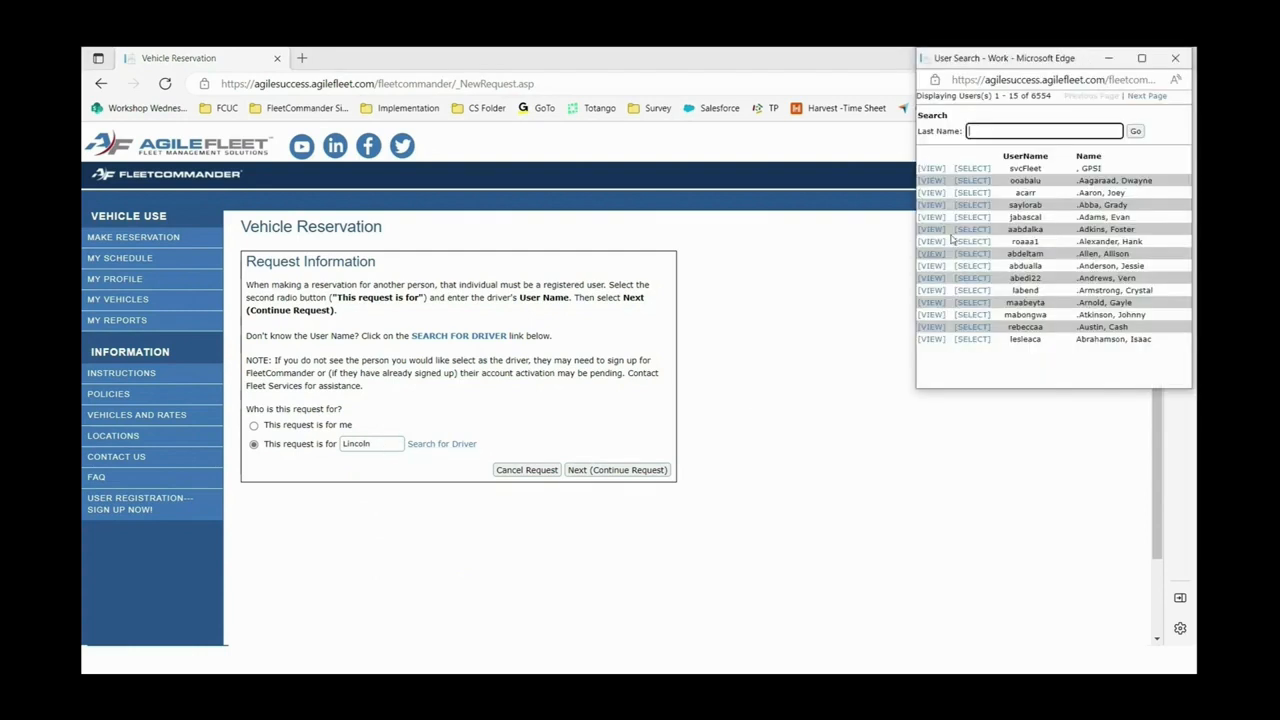
{"action": "left_click_drag", "start_coordinate": [1008, 58], "coordinate": [329, 241]}
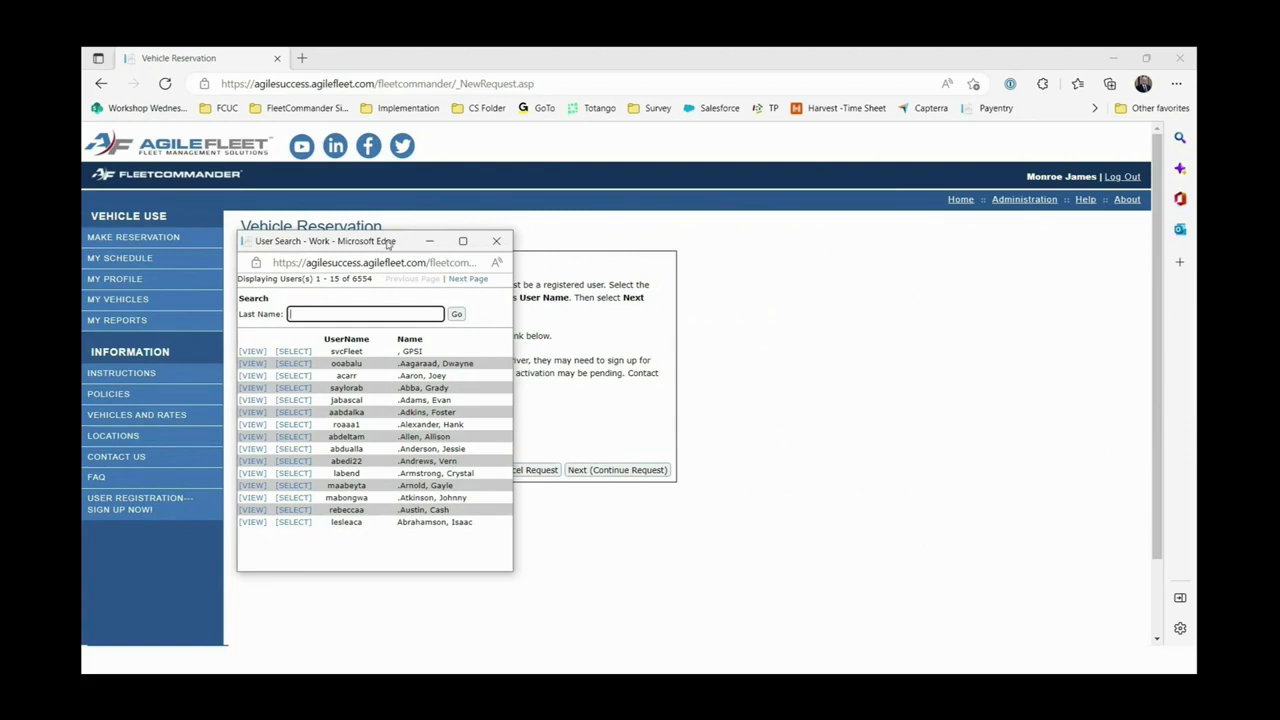
{"action": "left_click_drag", "start_coordinate": [388, 241], "coordinate": [810, 236]}
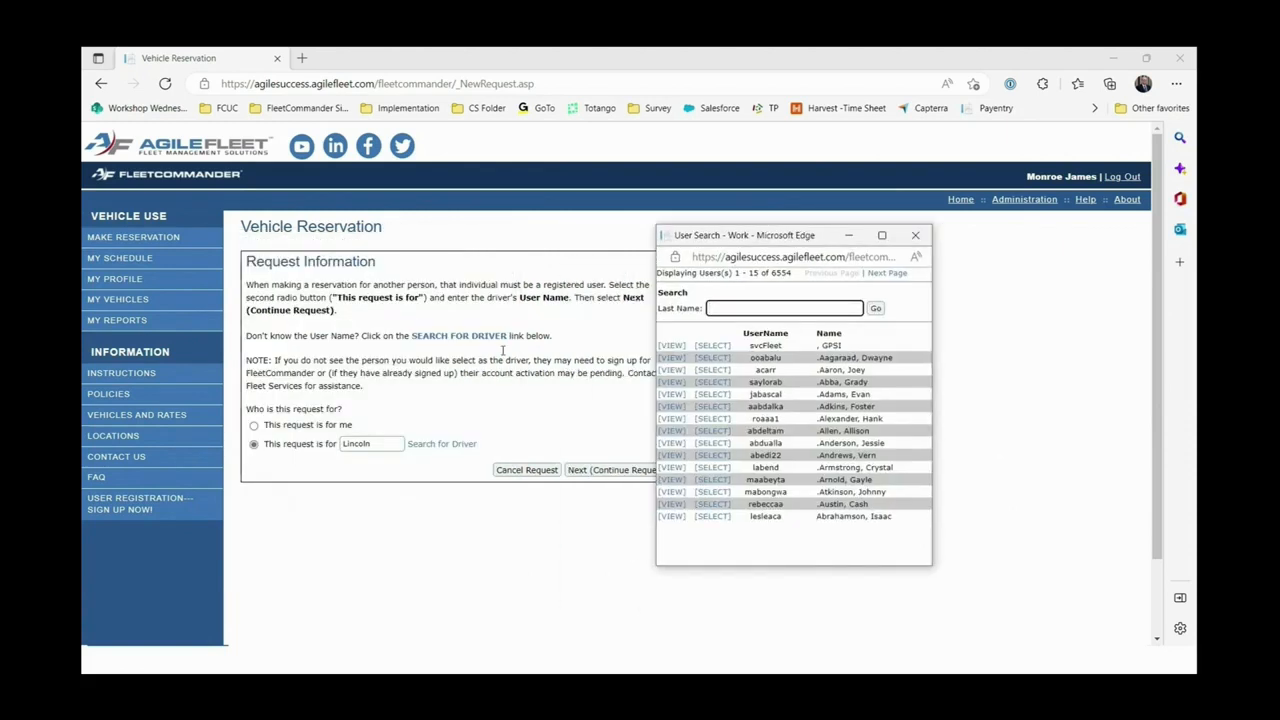
{"action": "left_click", "coordinate": [358, 449]}
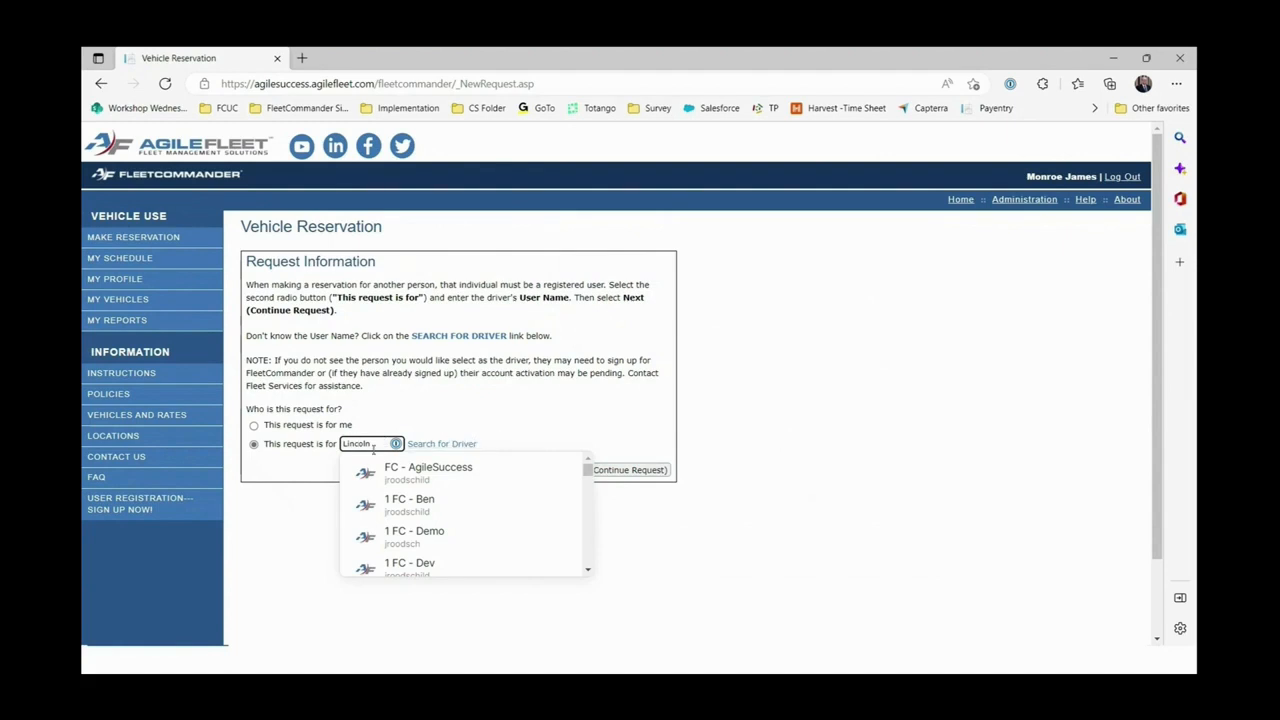
{"action": "left_click_drag", "start_coordinate": [378, 443], "coordinate": [273, 450]}
{"action": "key", "text": "BackSpace"}
{"action": "left_click", "coordinate": [451, 408]}
Look up the driver by last name, select them, and continue to the usage type step.
{"action": "left_click", "coordinate": [444, 445]}
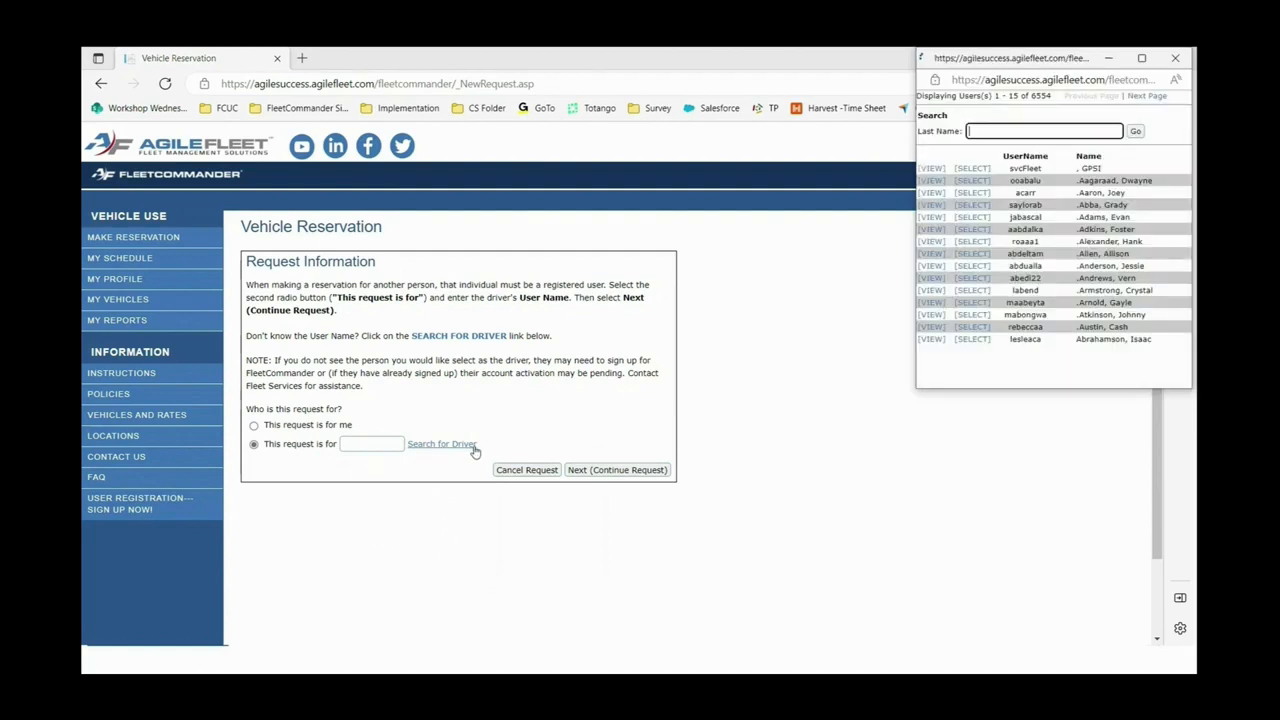
{"action": "left_click_drag", "start_coordinate": [1036, 60], "coordinate": [448, 280]}
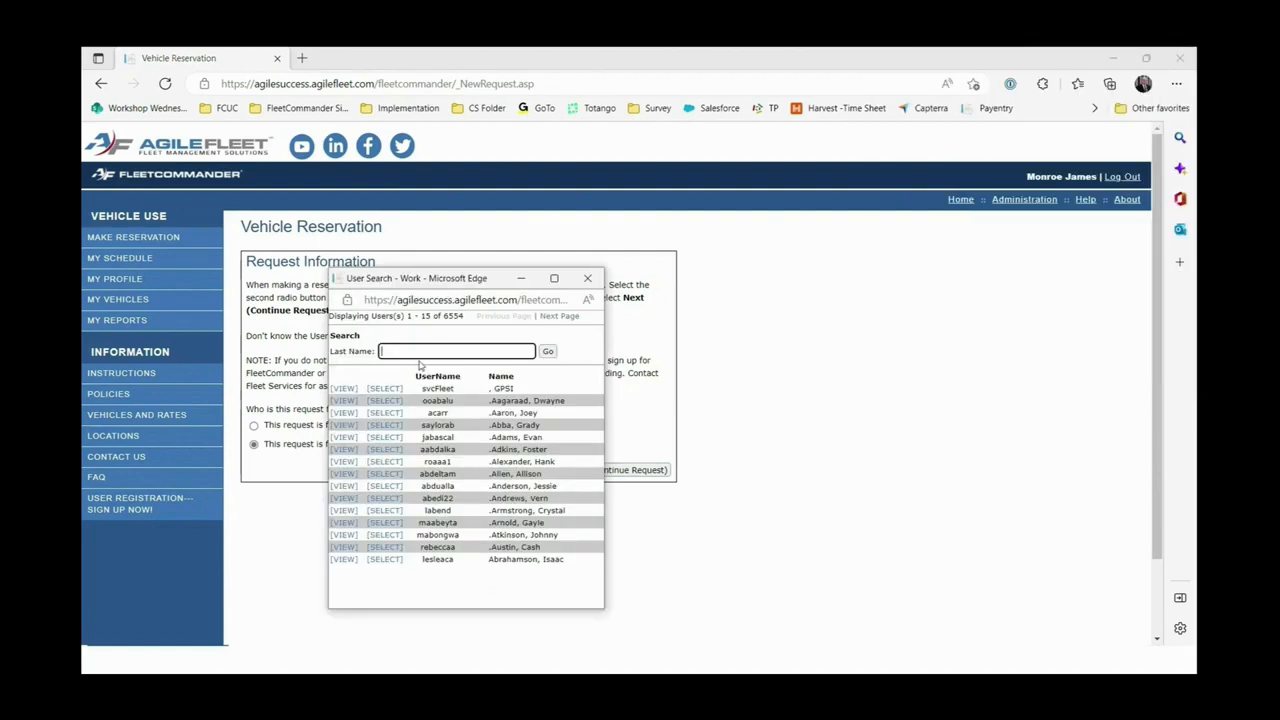
{"action": "type", "text": "lincoln"}
{"action": "left_click", "coordinate": [549, 352]}
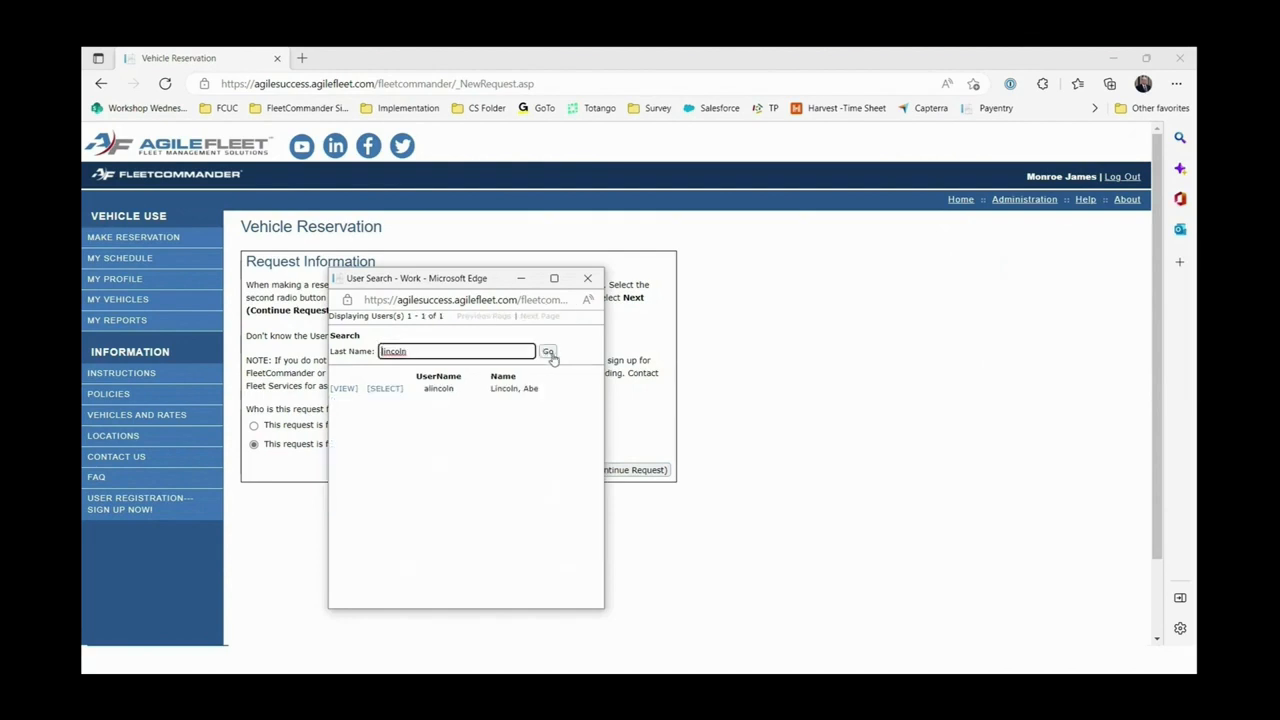
{"action": "left_click", "coordinate": [386, 390]}
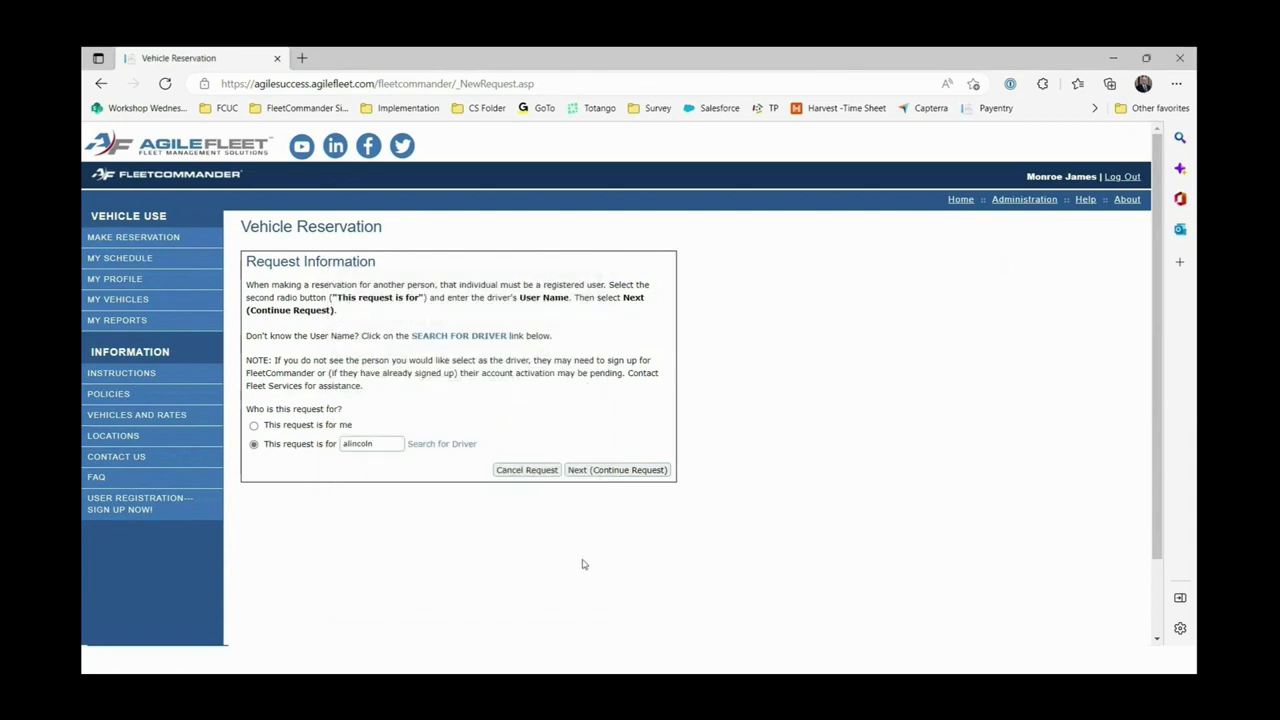
{"action": "left_click", "coordinate": [598, 471]}
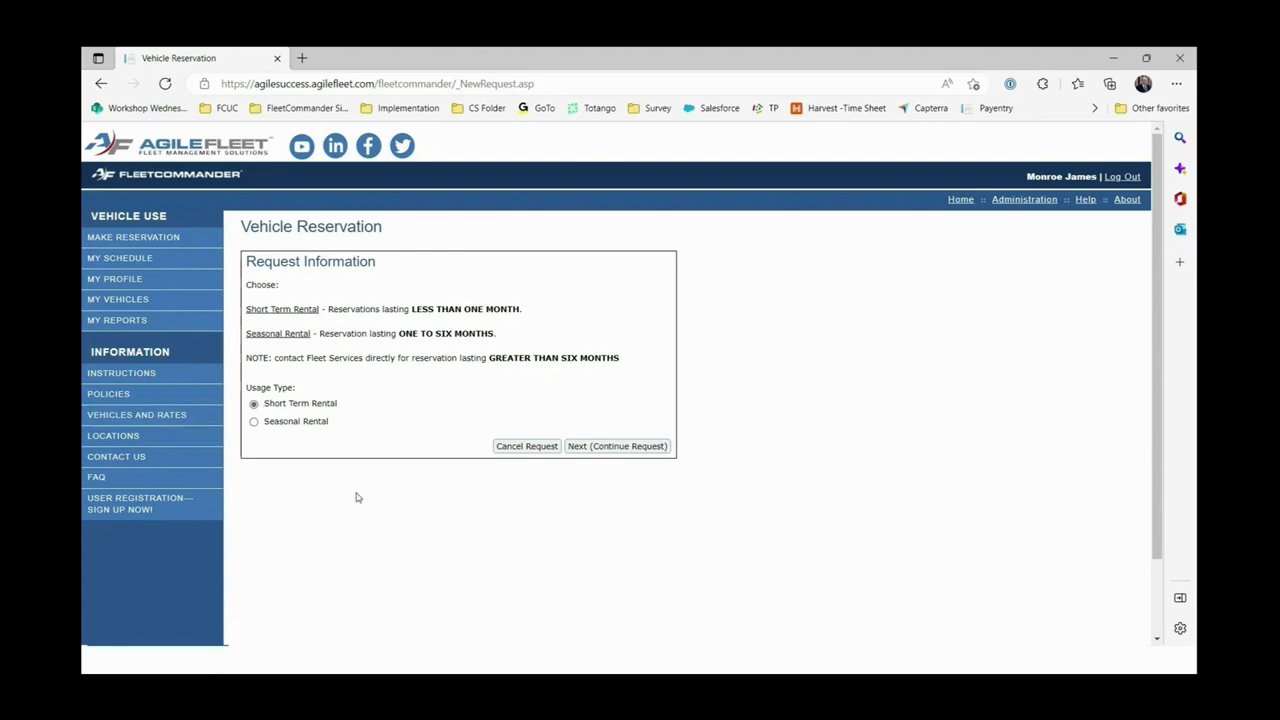
Continue the short-term rental request, and open then close User Search without changing the driver.
{"action": "left_click", "coordinate": [617, 446]}
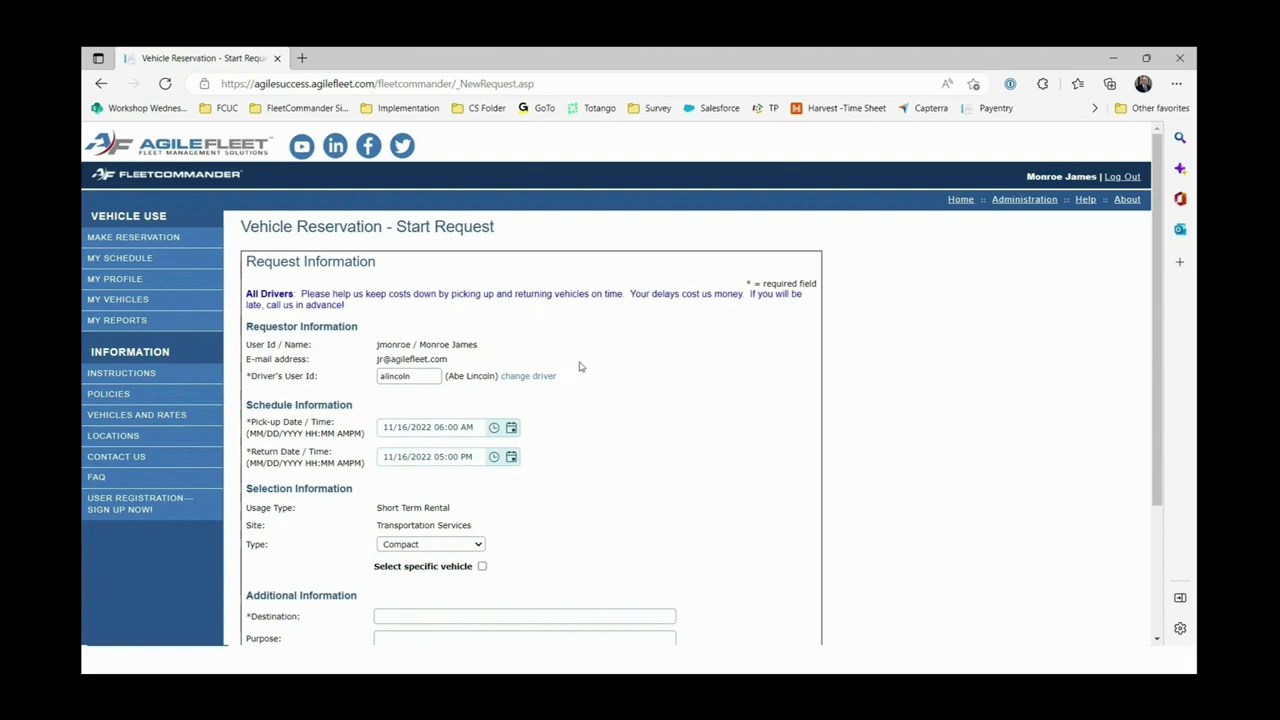
{"action": "scroll", "coordinate": [579, 367], "scroll_direction": "down", "scroll_amount": 1}
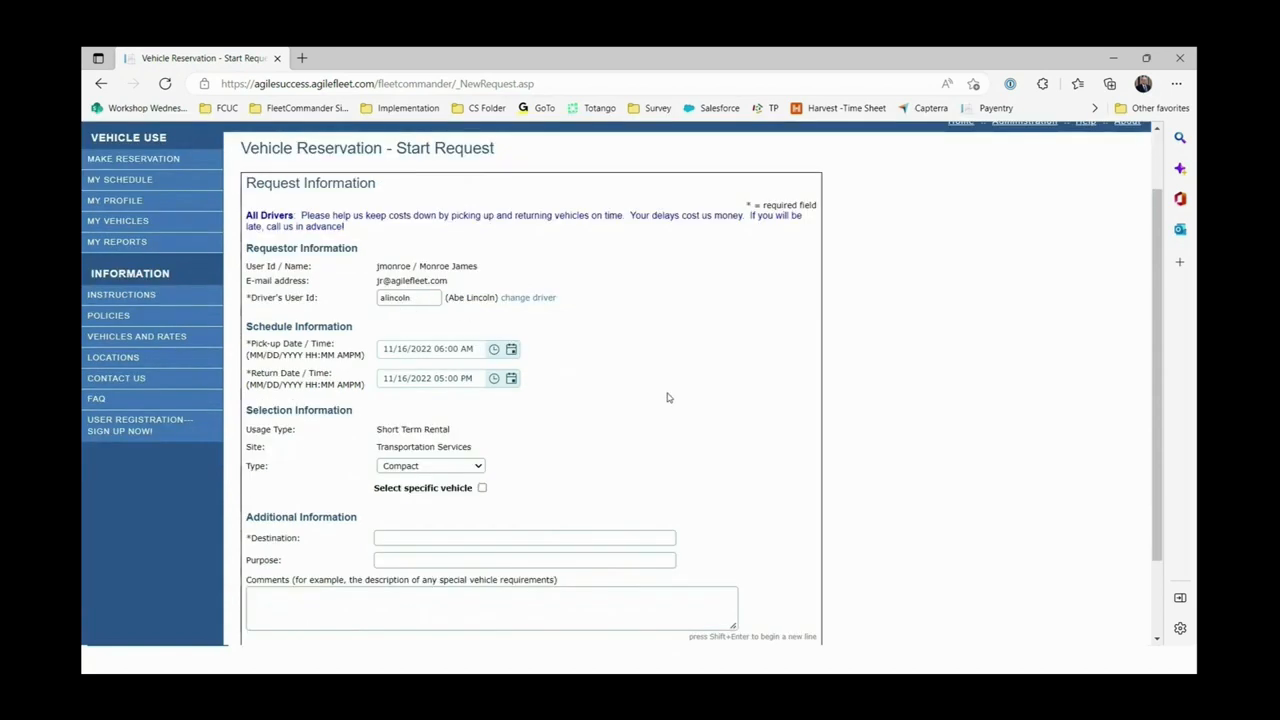
{"action": "left_click", "coordinate": [544, 300]}
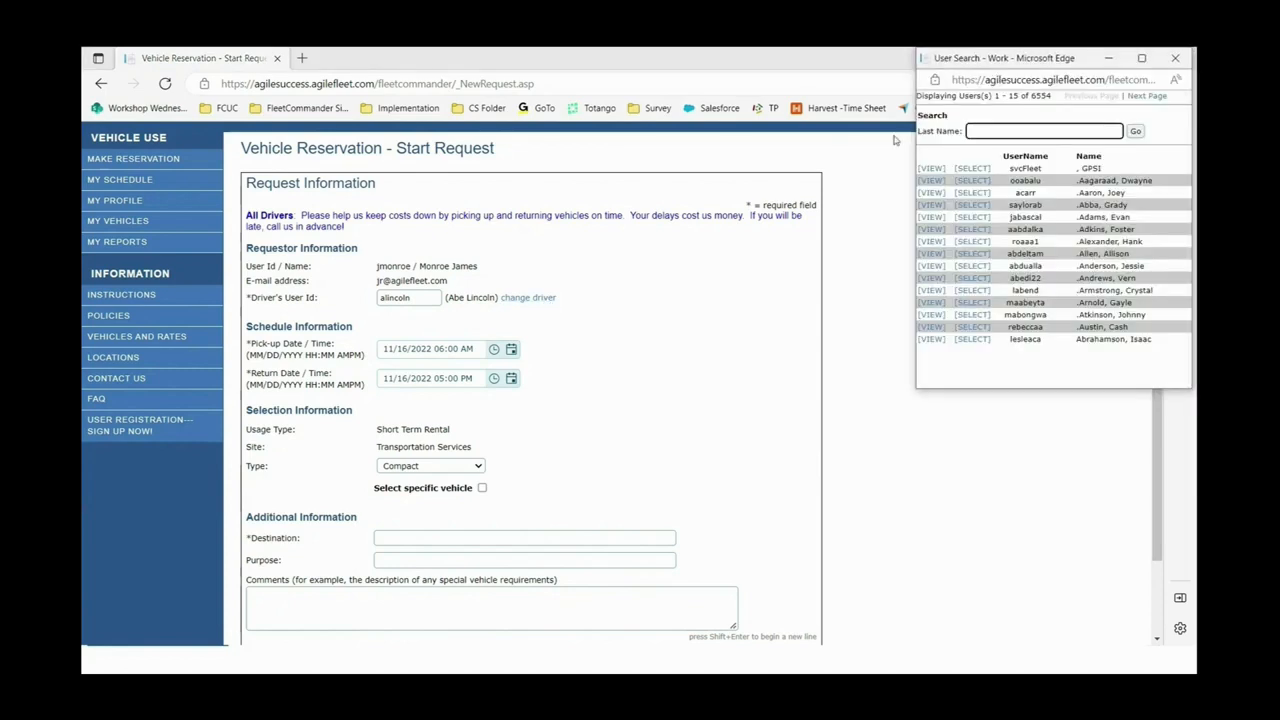
{"action": "left_click_drag", "start_coordinate": [988, 63], "coordinate": [662, 219]}
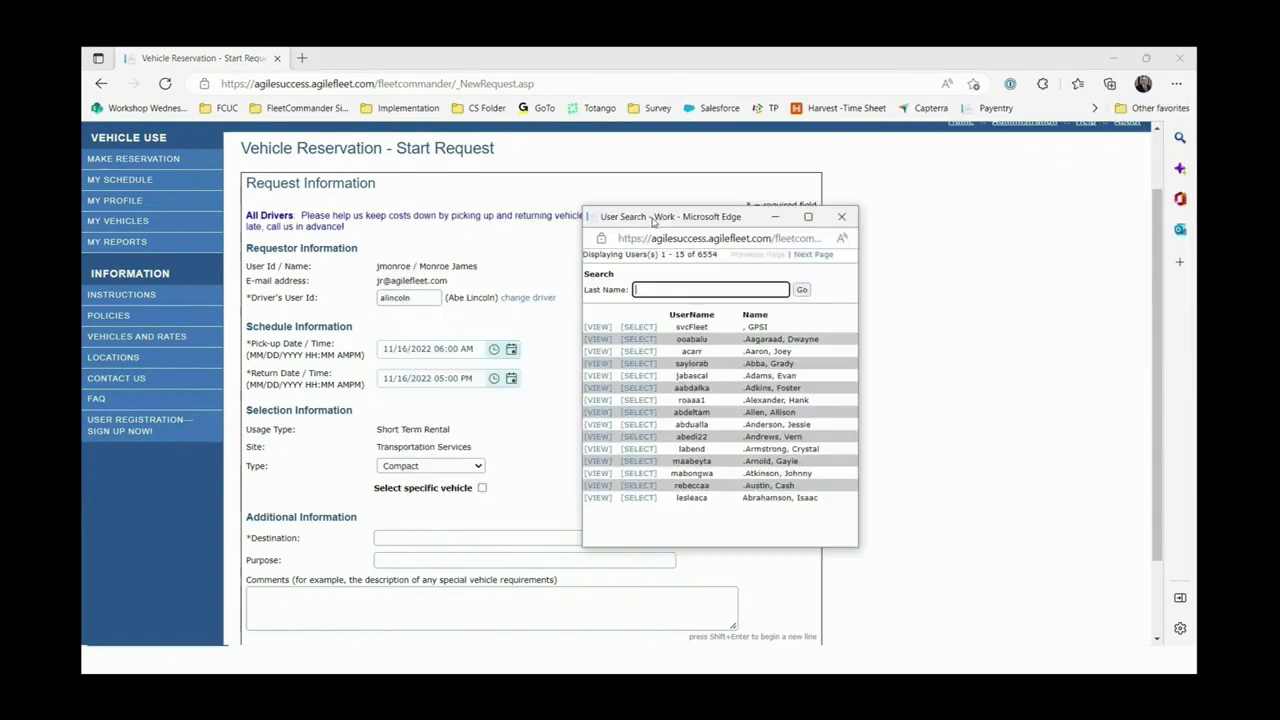
{"action": "left_click", "coordinate": [848, 212]}
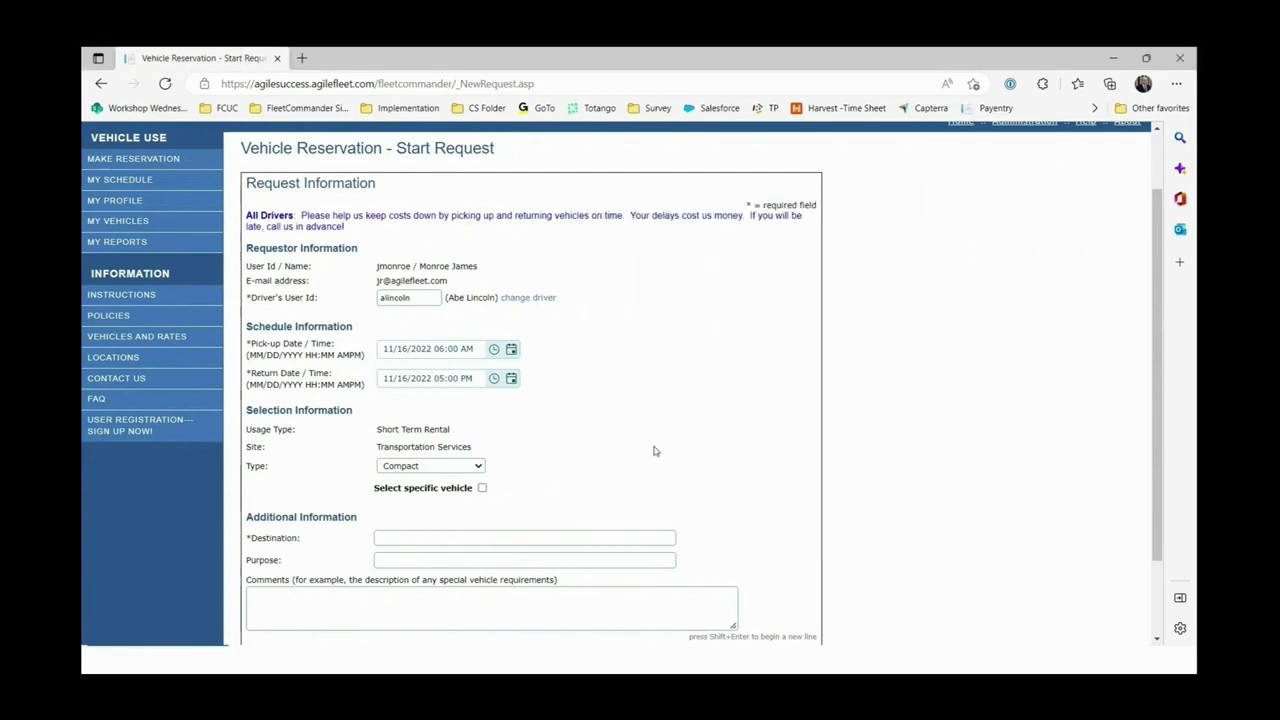
Set the pick-up date to November 30, 2022 and the vehicle type to Large SUV - 8 Pass.
{"action": "left_click", "coordinate": [511, 350]}
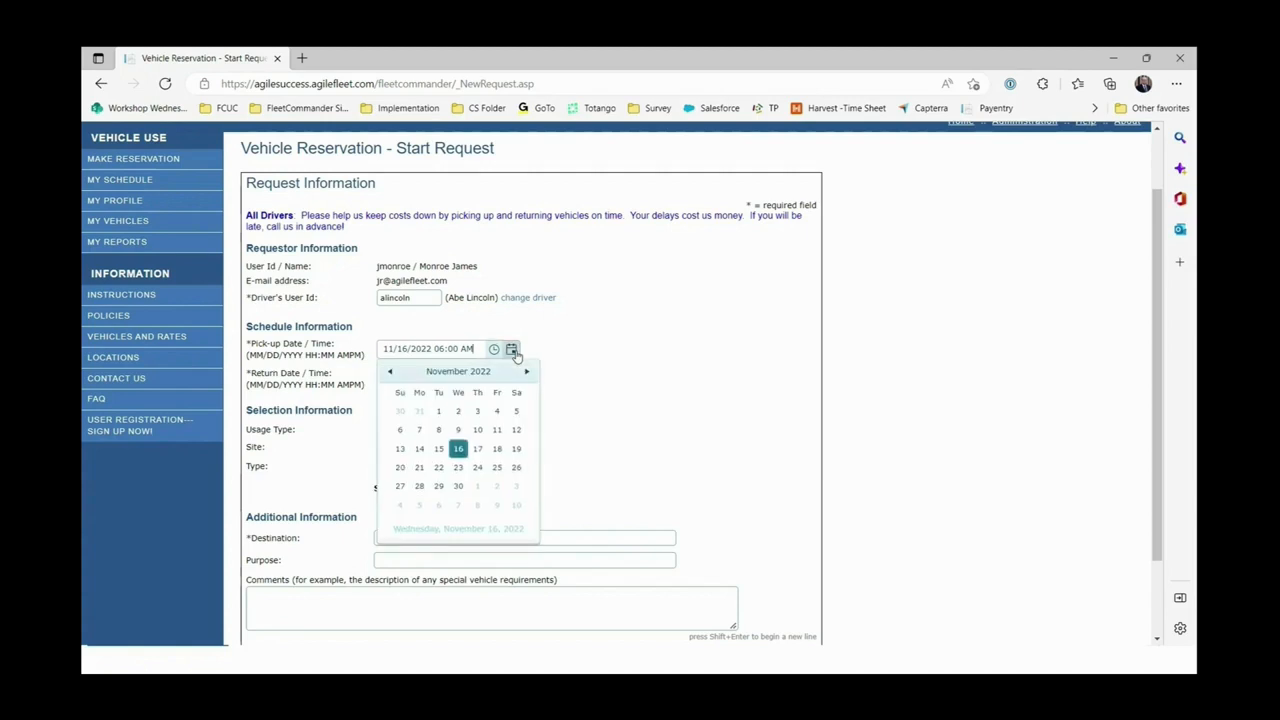
{"action": "left_click", "coordinate": [456, 487]}
{"action": "left_click", "coordinate": [479, 467]}
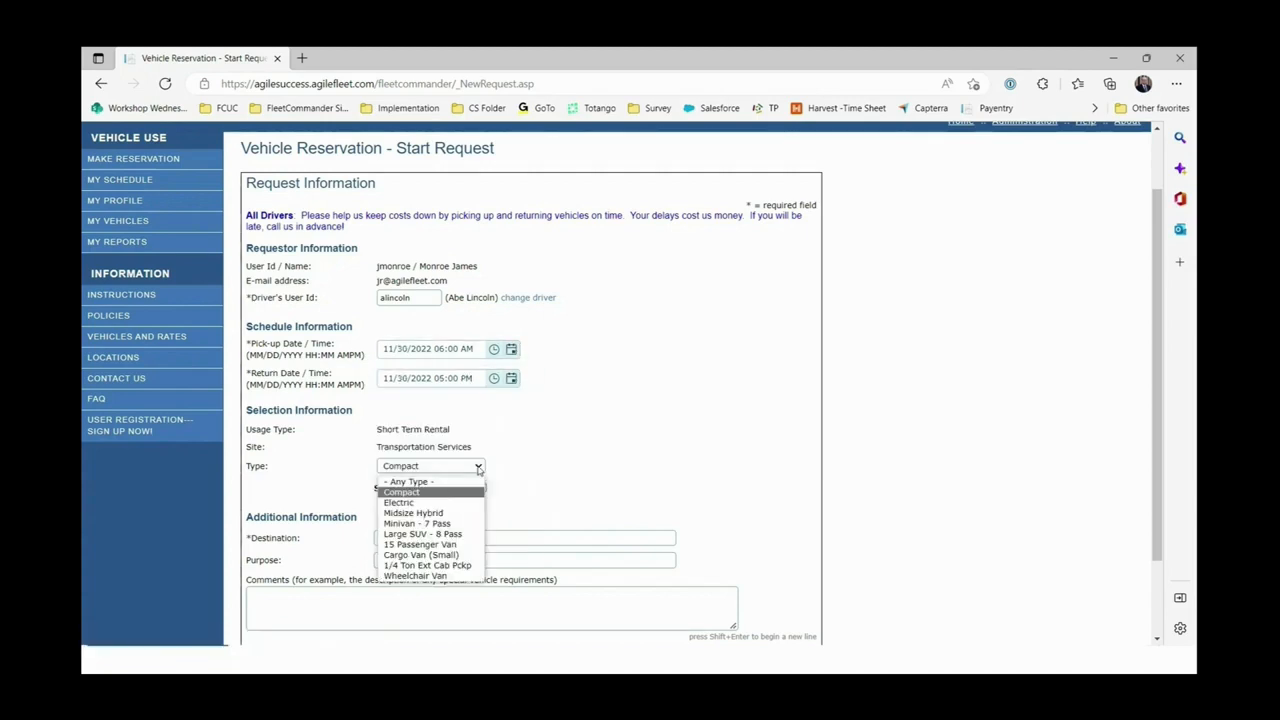
{"action": "left_click", "coordinate": [450, 527]}
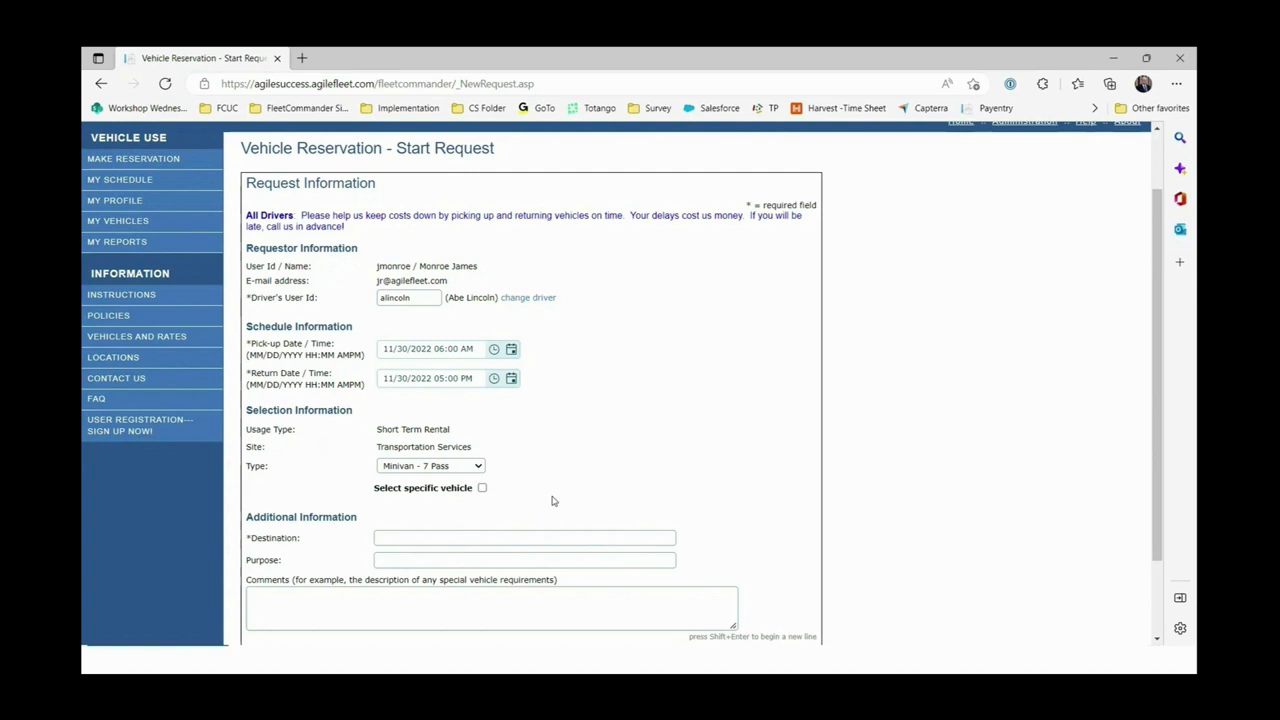
{"action": "left_click", "coordinate": [480, 467]}
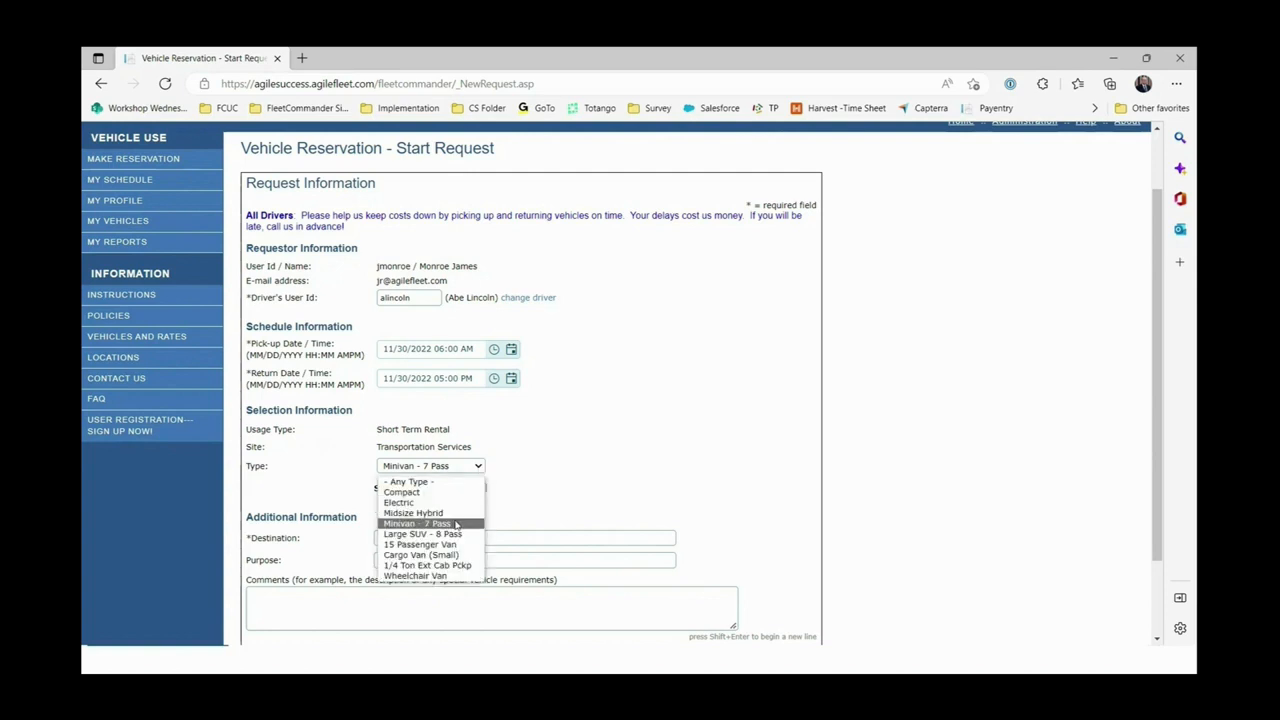
{"action": "left_click", "coordinate": [456, 534]}
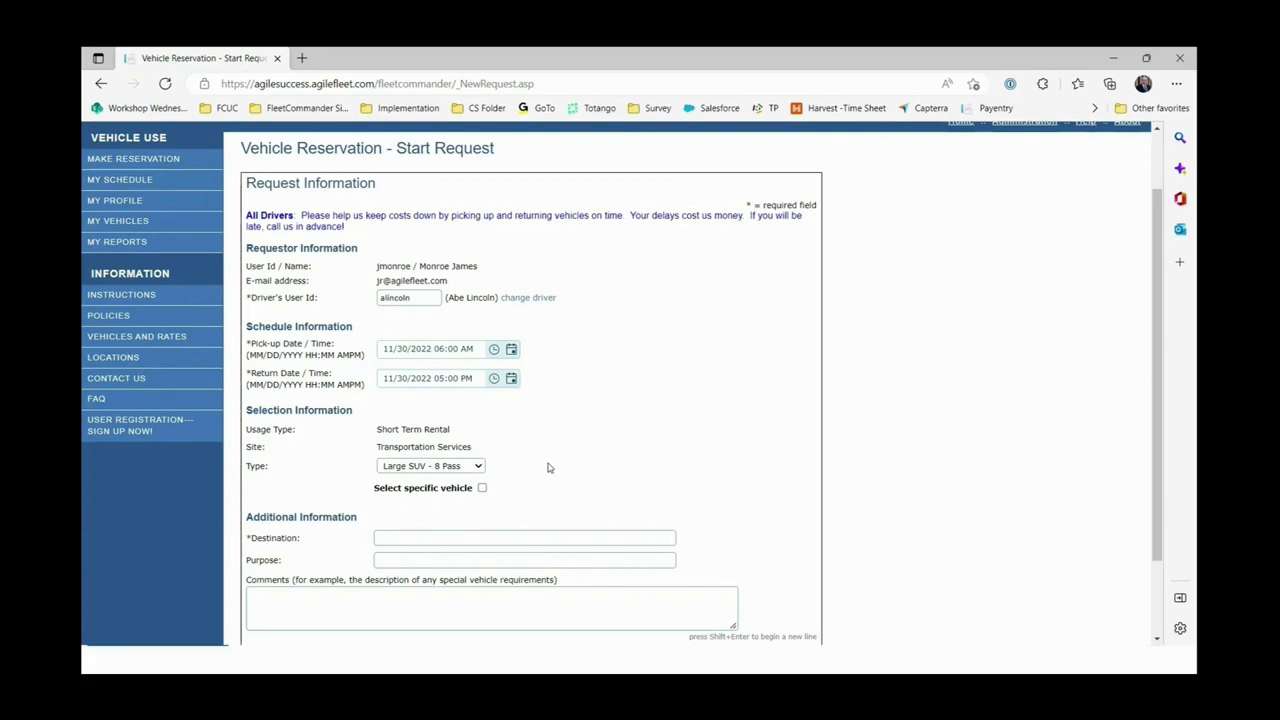
{"action": "scroll", "coordinate": [546, 462], "scroll_direction": "down", "scroll_amount": 2}
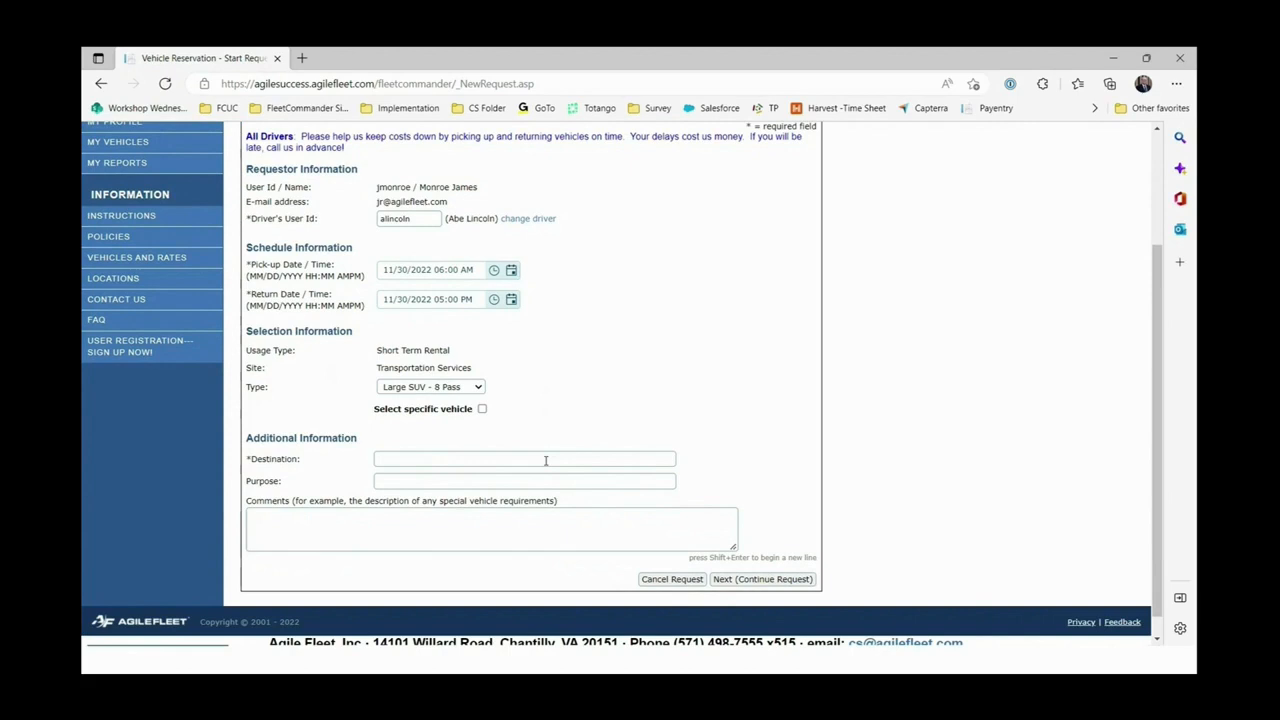
{"action": "scroll", "coordinate": [546, 462], "scroll_direction": "up", "scroll_amount": 3}
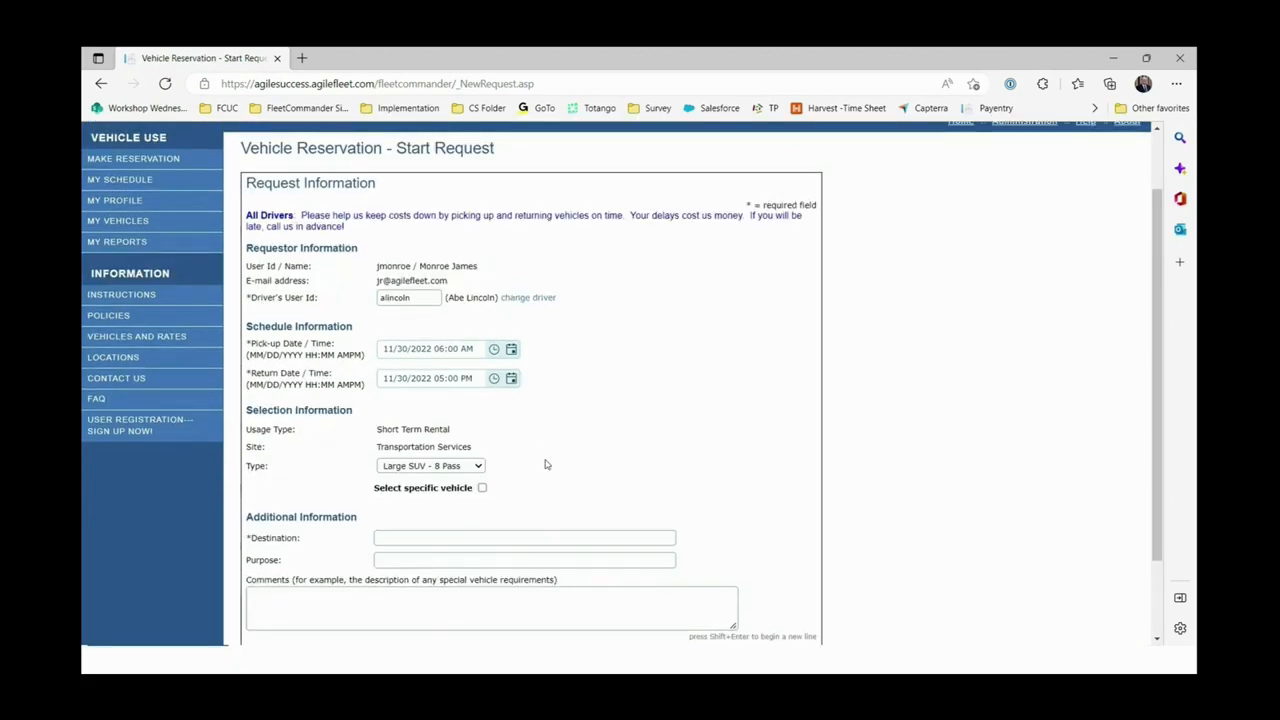
{"action": "scroll", "coordinate": [710, 458], "scroll_direction": "down", "scroll_amount": 1}
Request a specific vehicle, with destination 'Washington, DC' and purpose 'tour'.
{"action": "left_click", "coordinate": [482, 489]}
{"action": "left_click", "coordinate": [404, 537]}
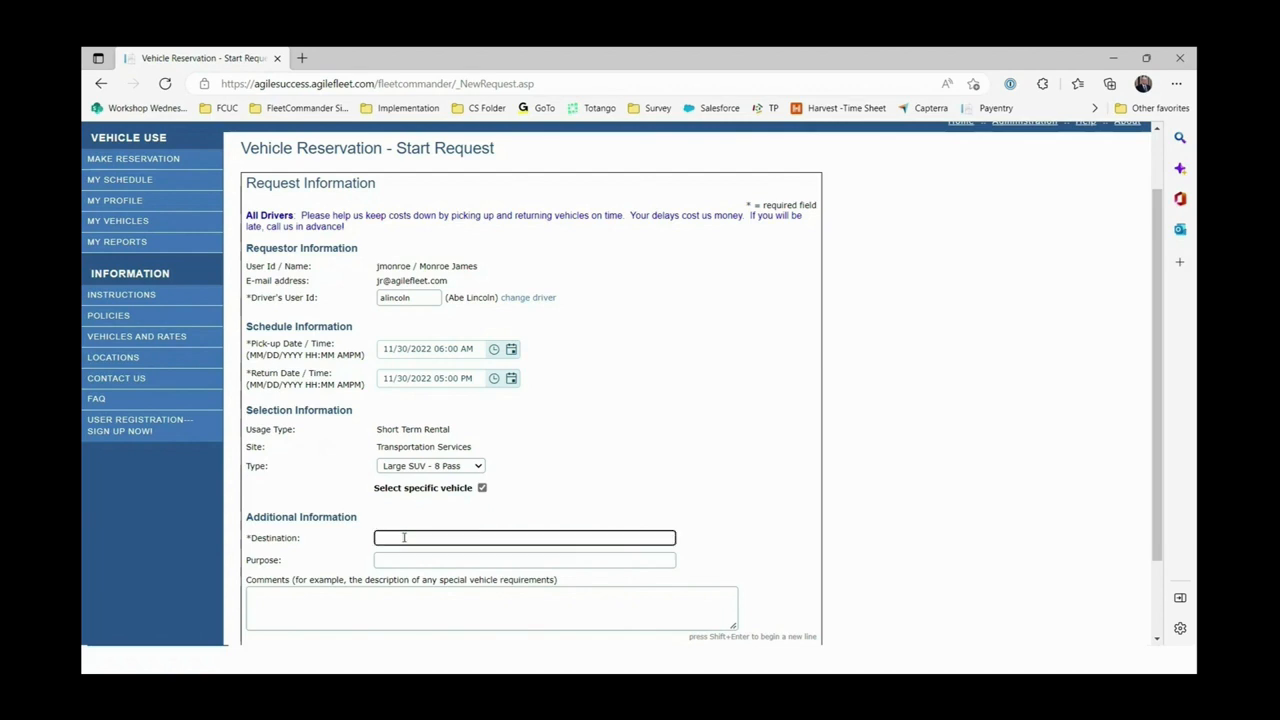
{"action": "type", "text": "Ws"}
{"action": "type", "text": "ashingto"}
{"action": "type", "text": "n, DC"}
{"action": "left_click", "coordinate": [397, 563]}
{"action": "type", "text": "tour"}
{"action": "left_click", "coordinate": [718, 524]}
{"action": "scroll", "coordinate": [717, 526], "scroll_direction": "down", "scroll_amount": 2}
Continue to the November 30 availability grid and check each listed vehicle's description.
{"action": "left_click", "coordinate": [777, 558]}
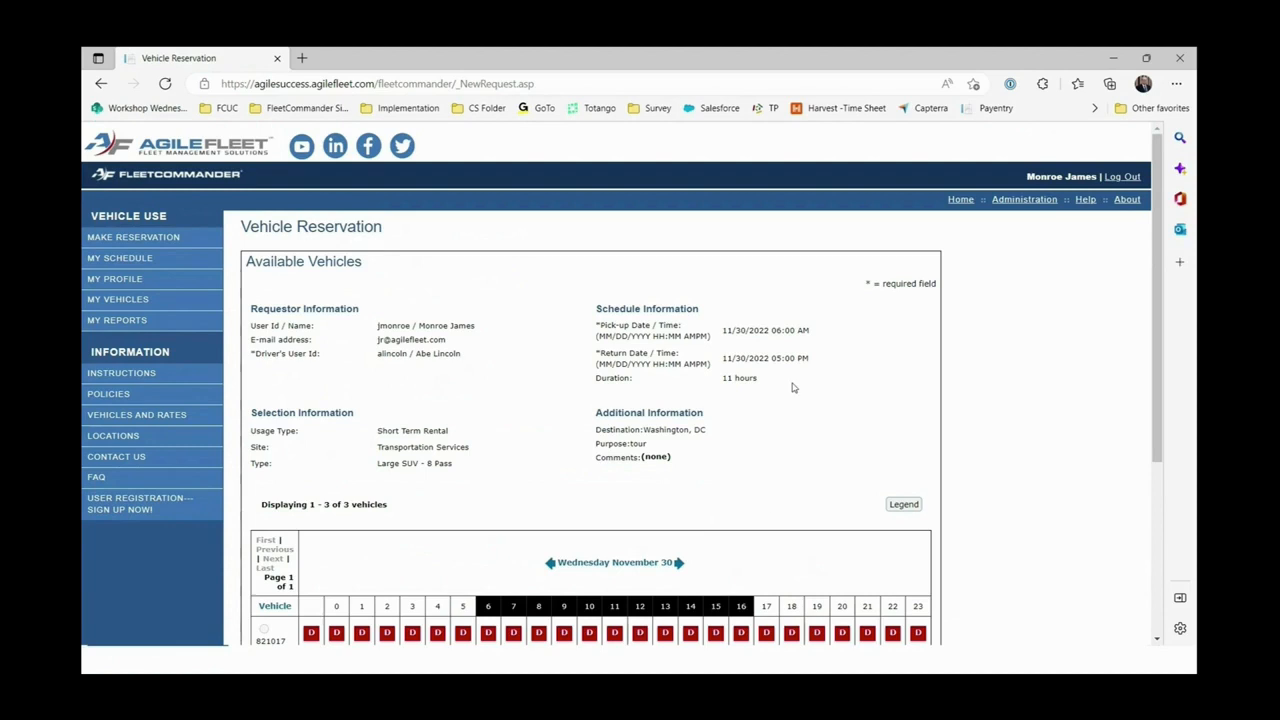
{"action": "scroll", "coordinate": [797, 381], "scroll_direction": "down", "scroll_amount": 3}
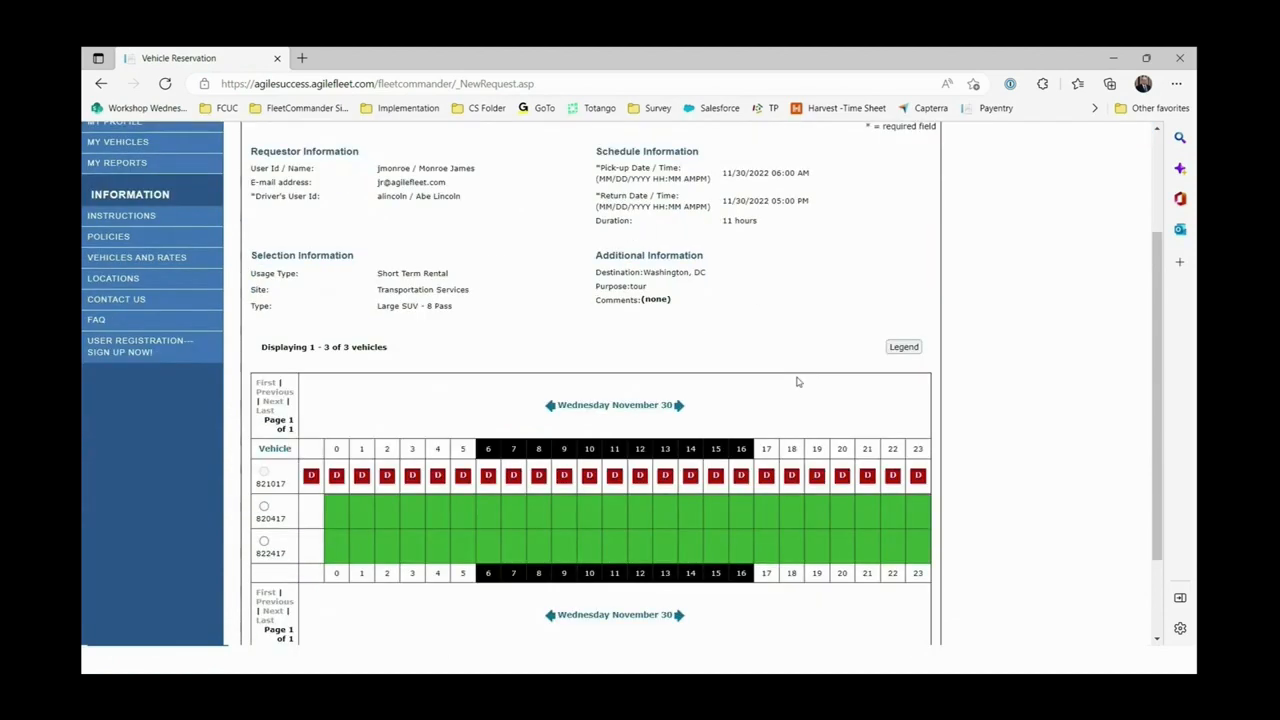
{"action": "scroll", "coordinate": [797, 381], "scroll_direction": "up", "scroll_amount": 2}
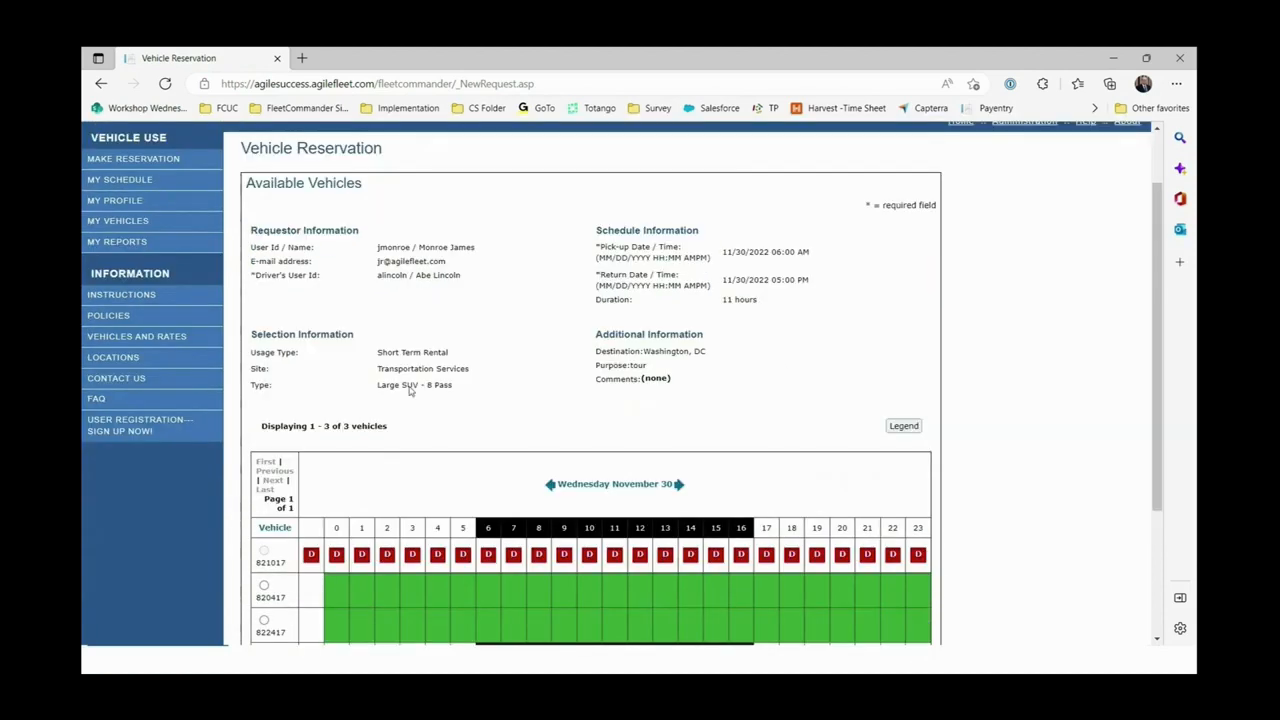
{"action": "scroll", "coordinate": [614, 595], "scroll_direction": "down", "scroll_amount": 2}
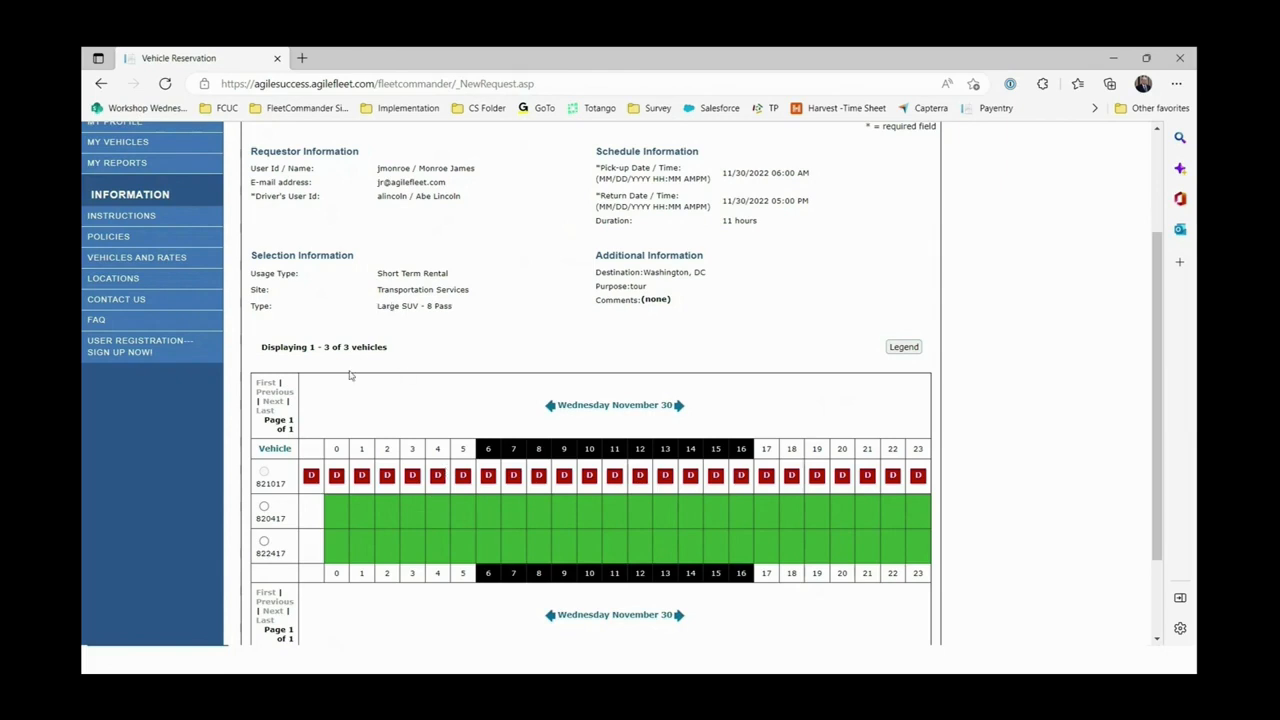
{"action": "mouse_move", "coordinate": [275, 487]}
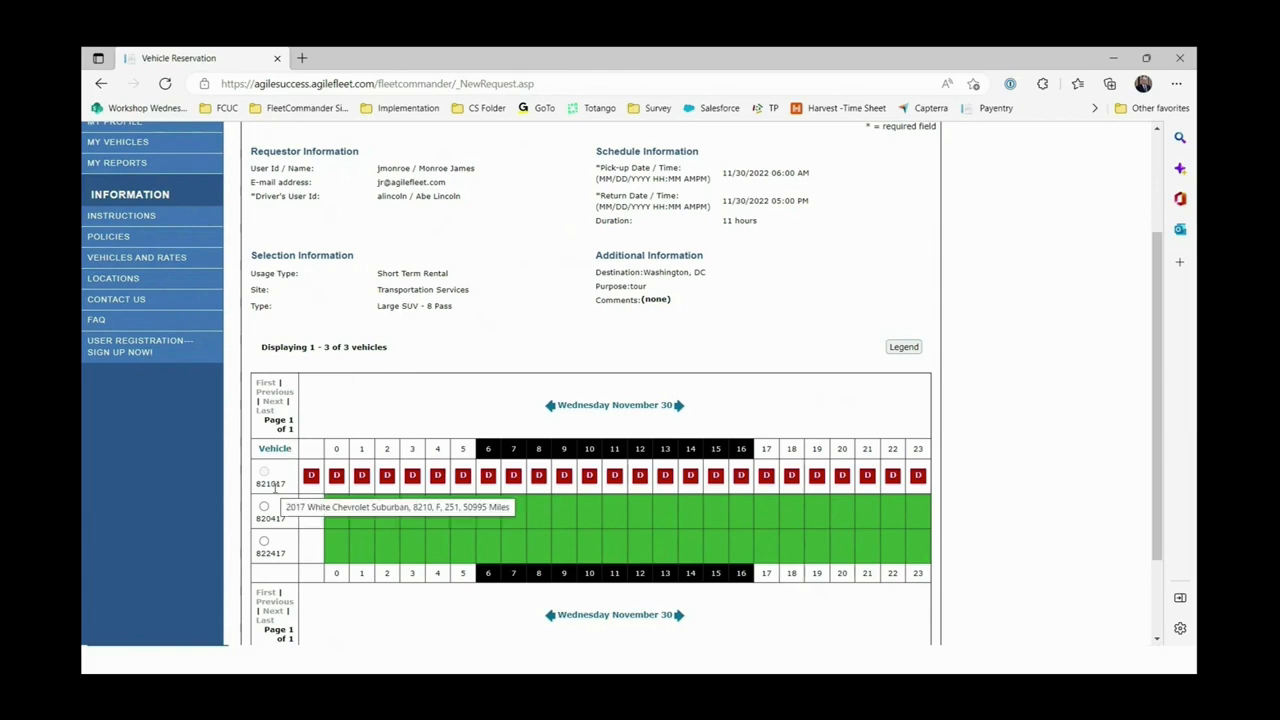
{"action": "mouse_move", "coordinate": [275, 518]}
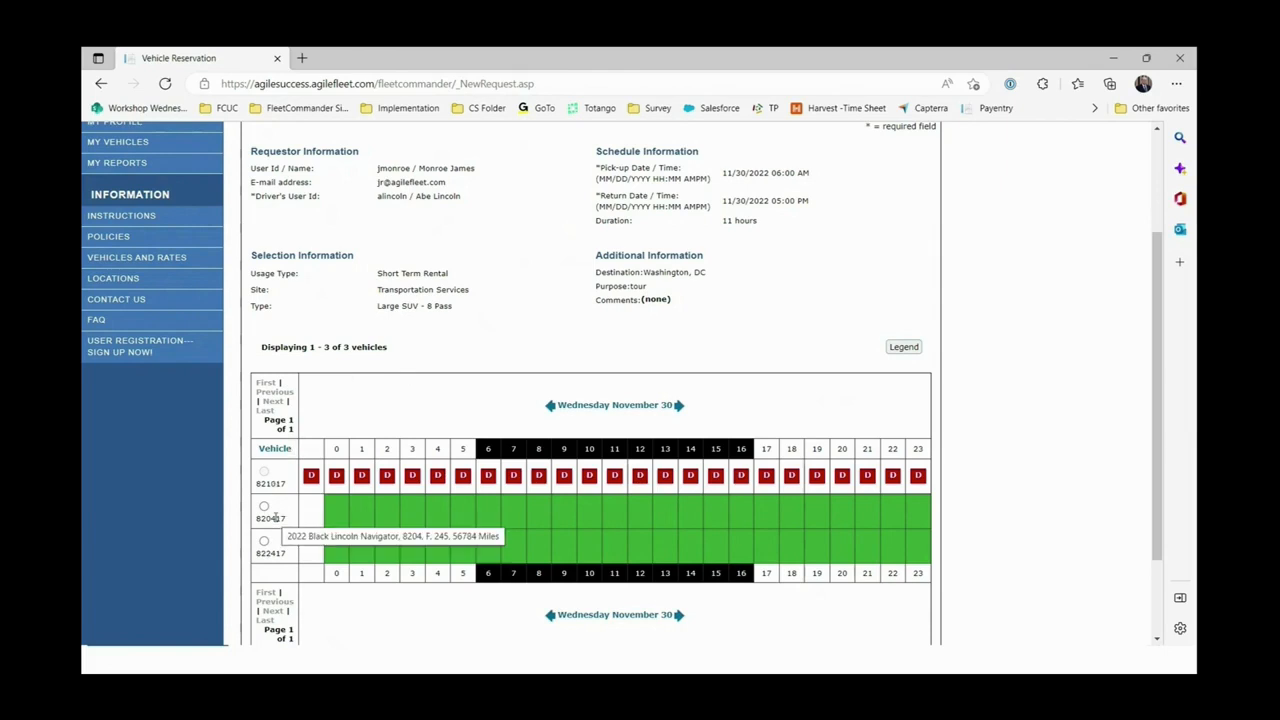
{"action": "mouse_move", "coordinate": [281, 552]}
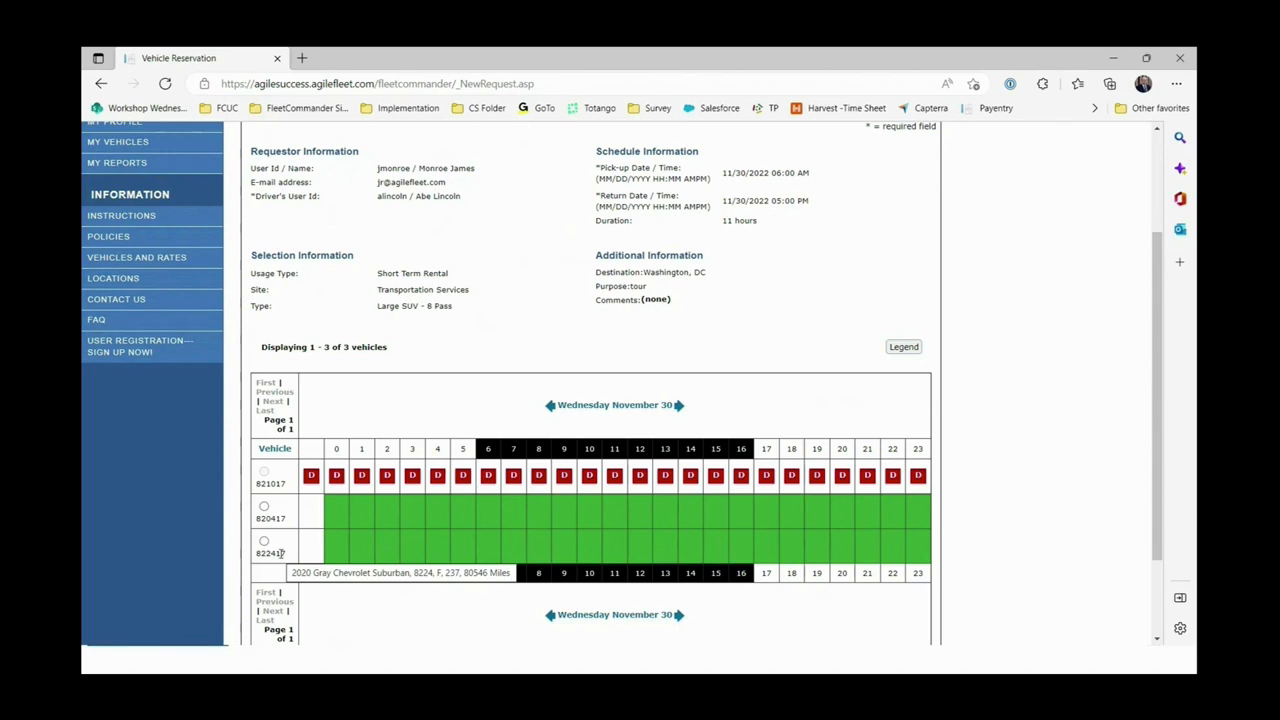
Check the schedule colour legend, then select vehicle 820417 for the reservation.
{"action": "left_click", "coordinate": [905, 348]}
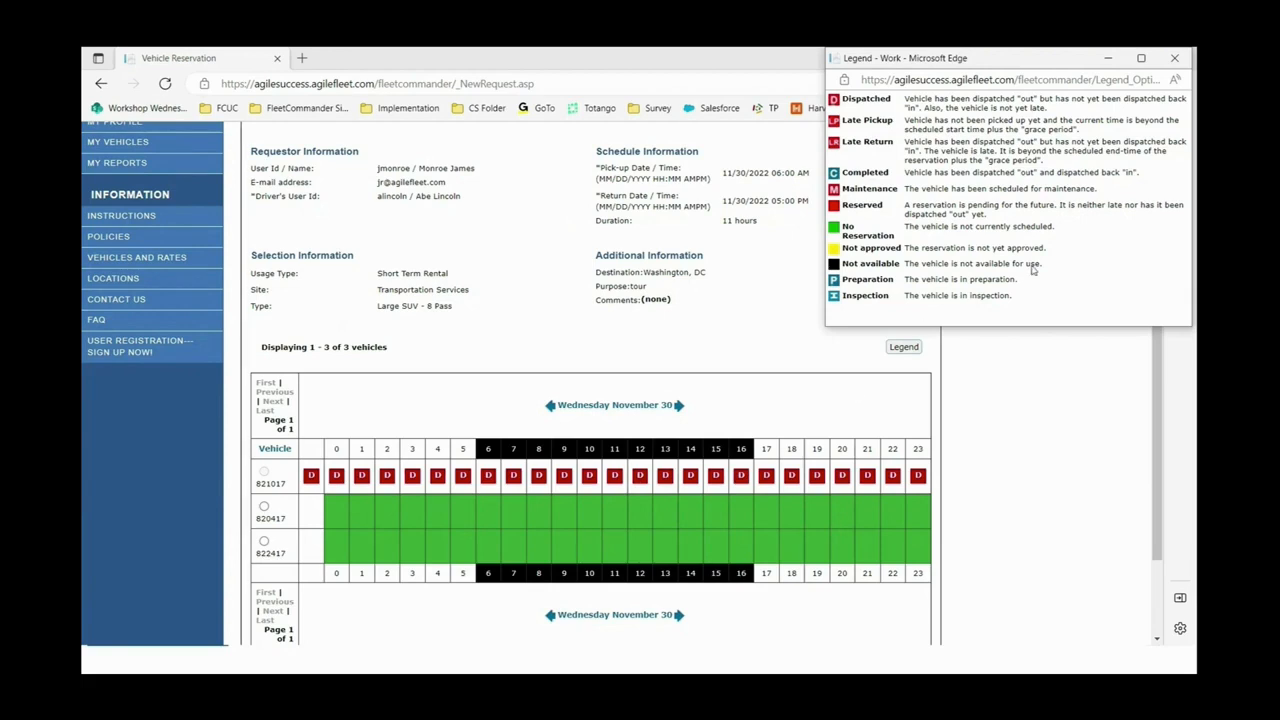
{"action": "left_click", "coordinate": [1021, 388]}
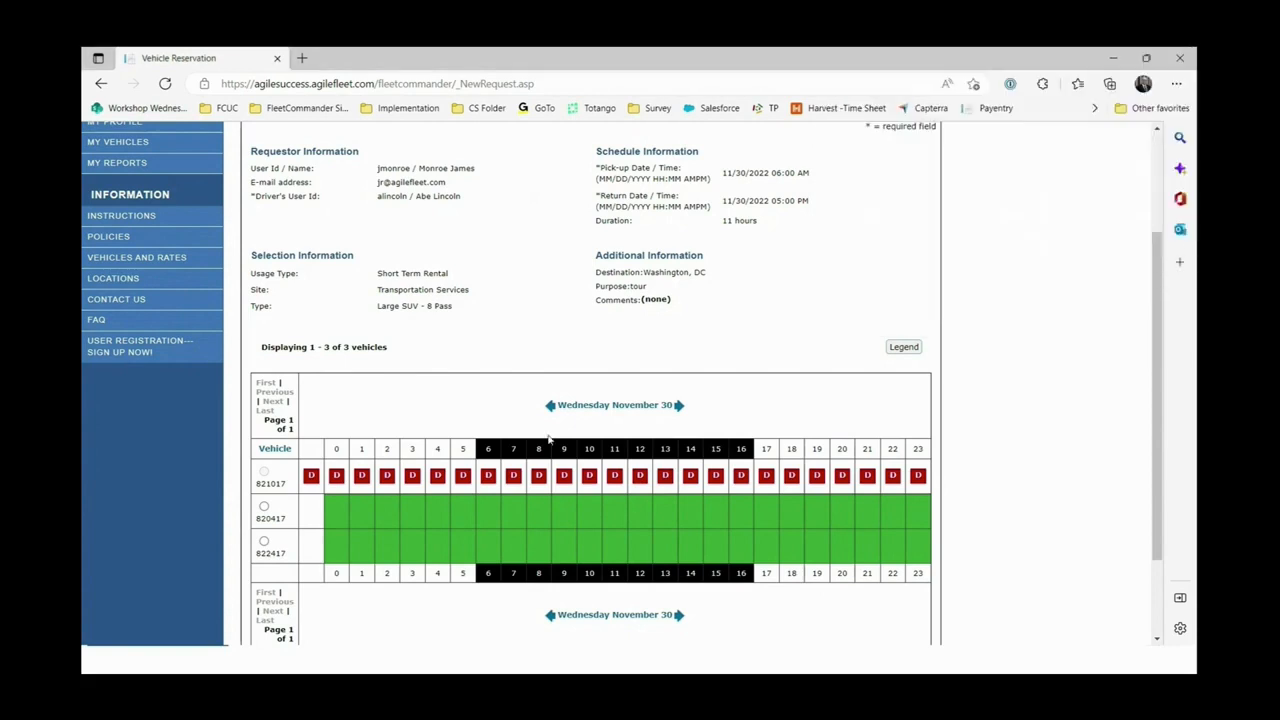
{"action": "left_click", "coordinate": [264, 507]}
{"action": "scroll", "coordinate": [440, 520], "scroll_direction": "down", "scroll_amount": 2}
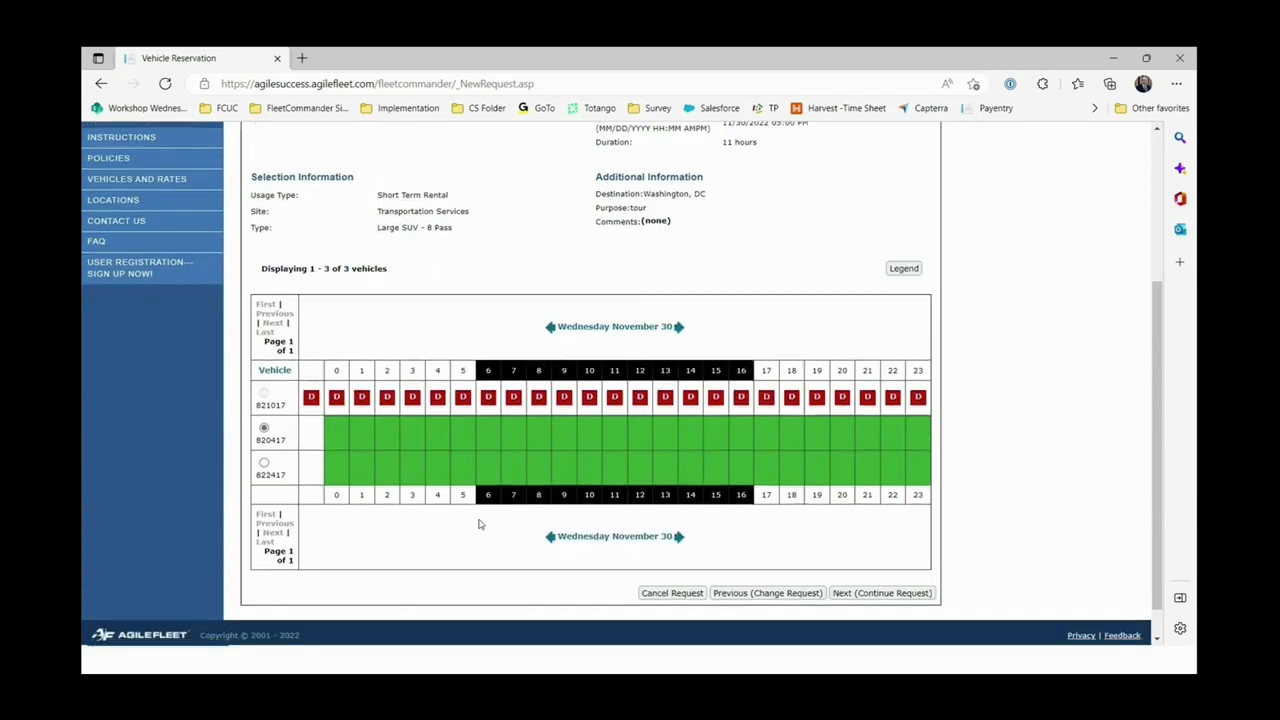
Continue to the Finish Request summary showing asset 820417, the 2022 Black Lincoln Navigator.
{"action": "left_click", "coordinate": [857, 594]}
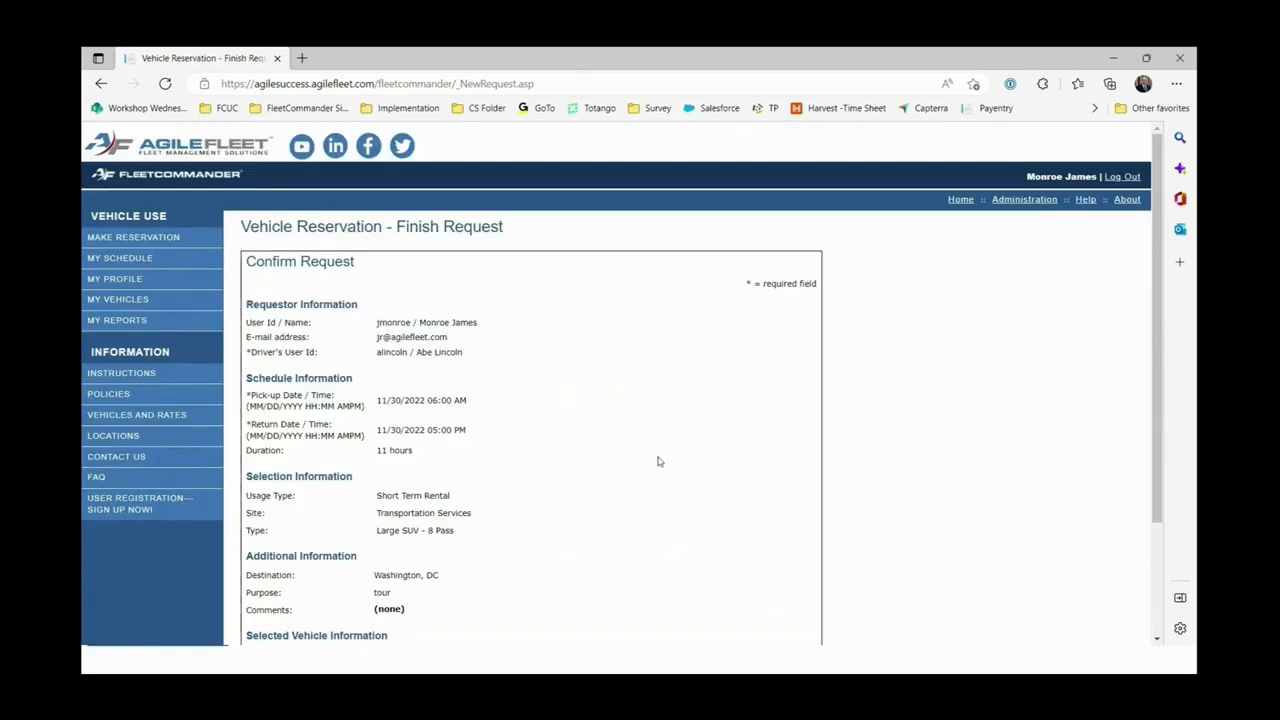
{"action": "scroll", "coordinate": [580, 300], "scroll_direction": "down", "scroll_amount": 3}
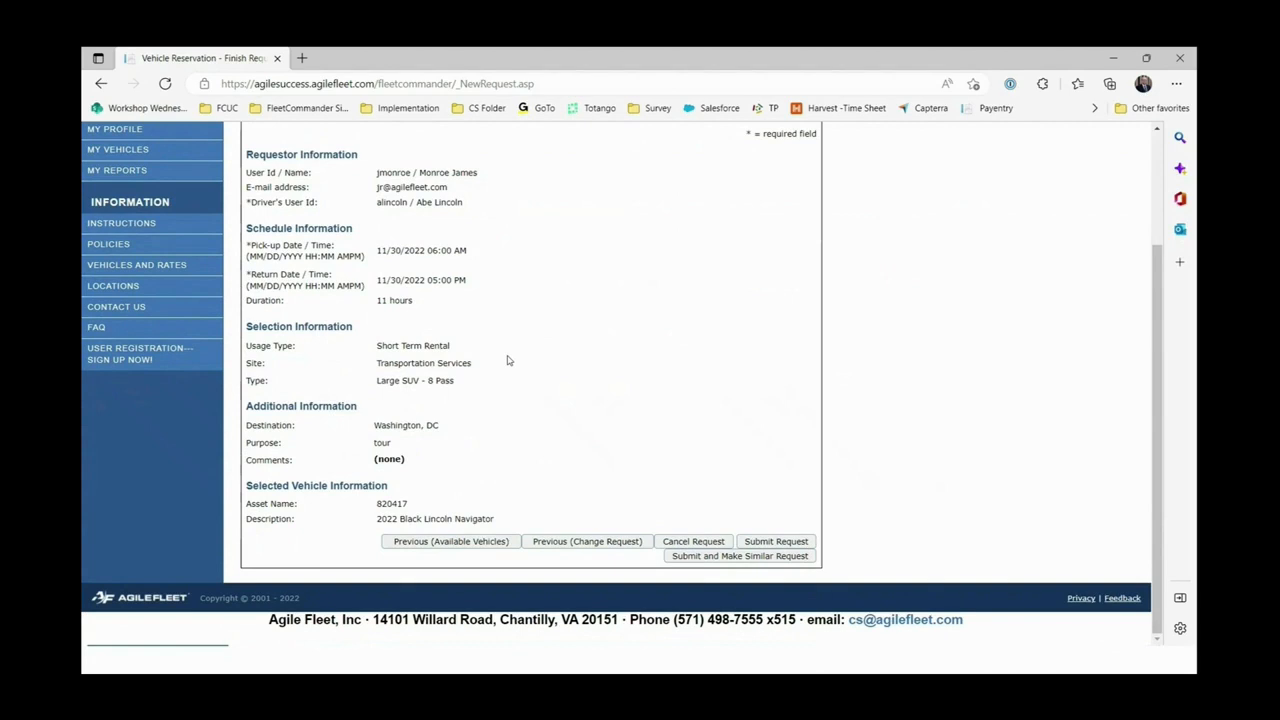
{"action": "scroll", "coordinate": [546, 363], "scroll_direction": "up", "scroll_amount": 1}
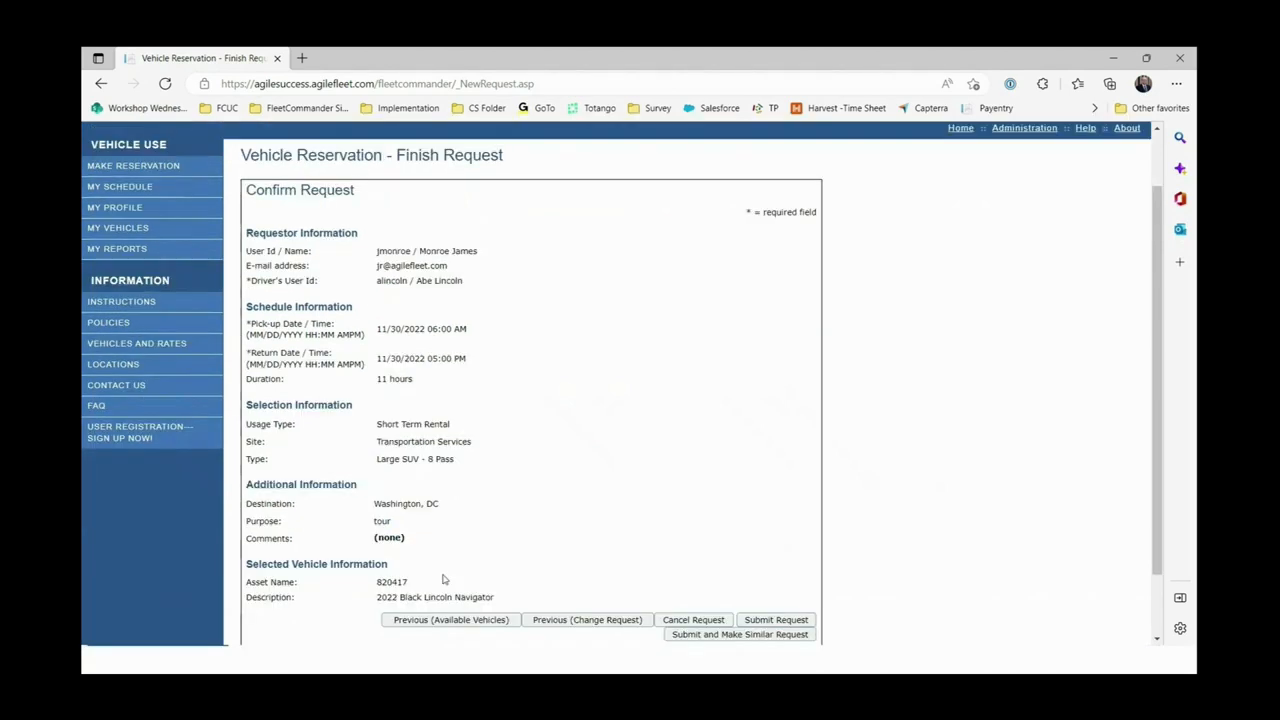
{"action": "scroll", "coordinate": [564, 514], "scroll_direction": "down", "scroll_amount": 1}
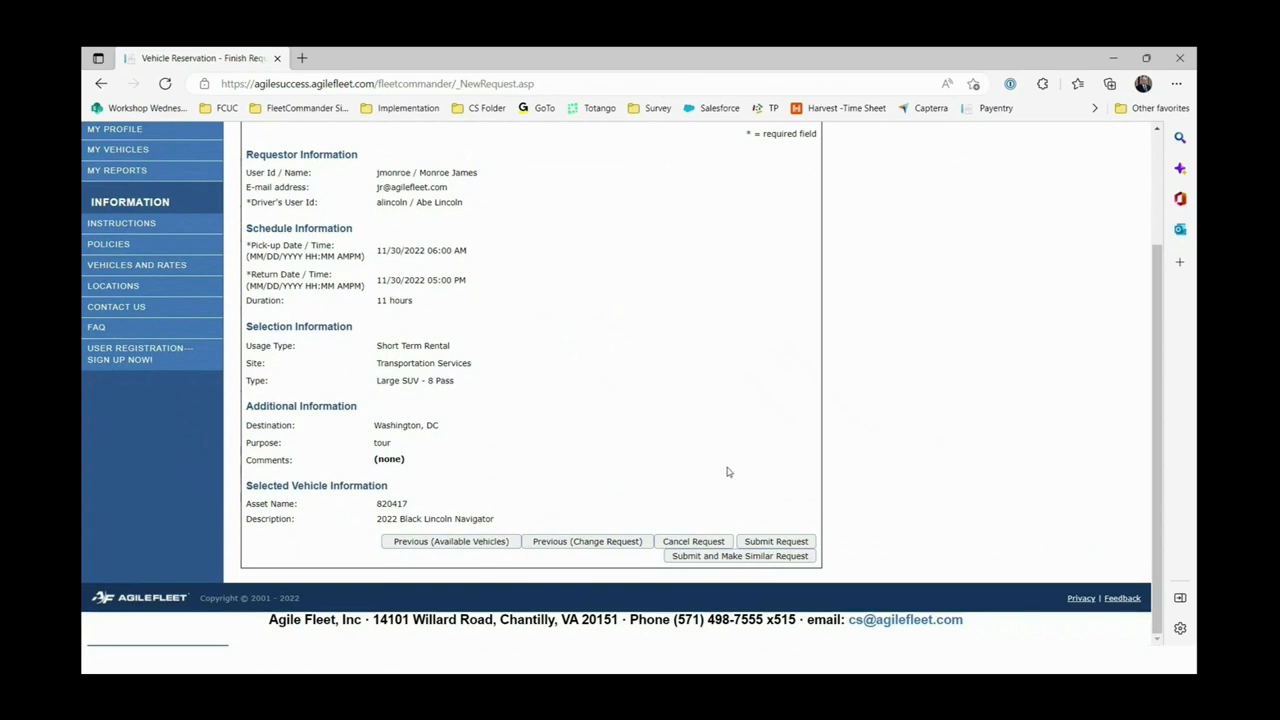
Submit the Navigator reservation and start a similar second request.
{"action": "left_click", "coordinate": [707, 558]}
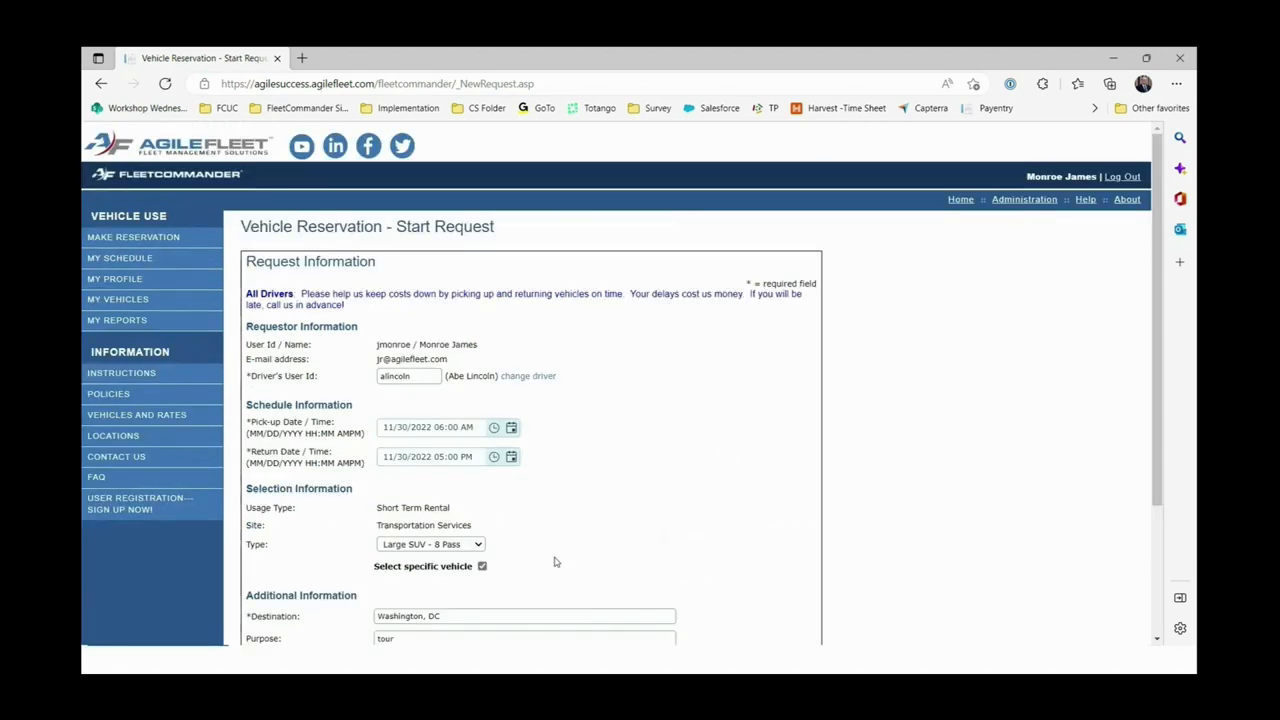
{"action": "scroll", "coordinate": [652, 425], "scroll_direction": "down", "scroll_amount": 1}
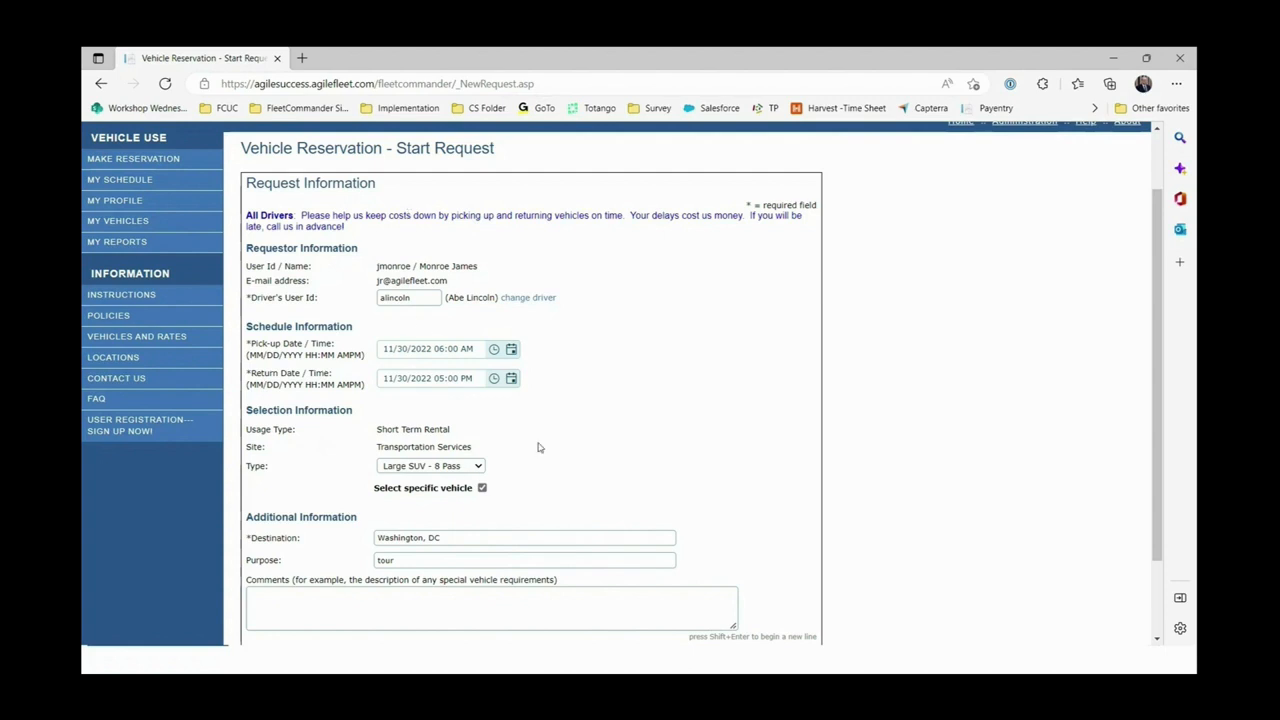
{"action": "scroll", "coordinate": [488, 560], "scroll_direction": "down", "scroll_amount": 2}
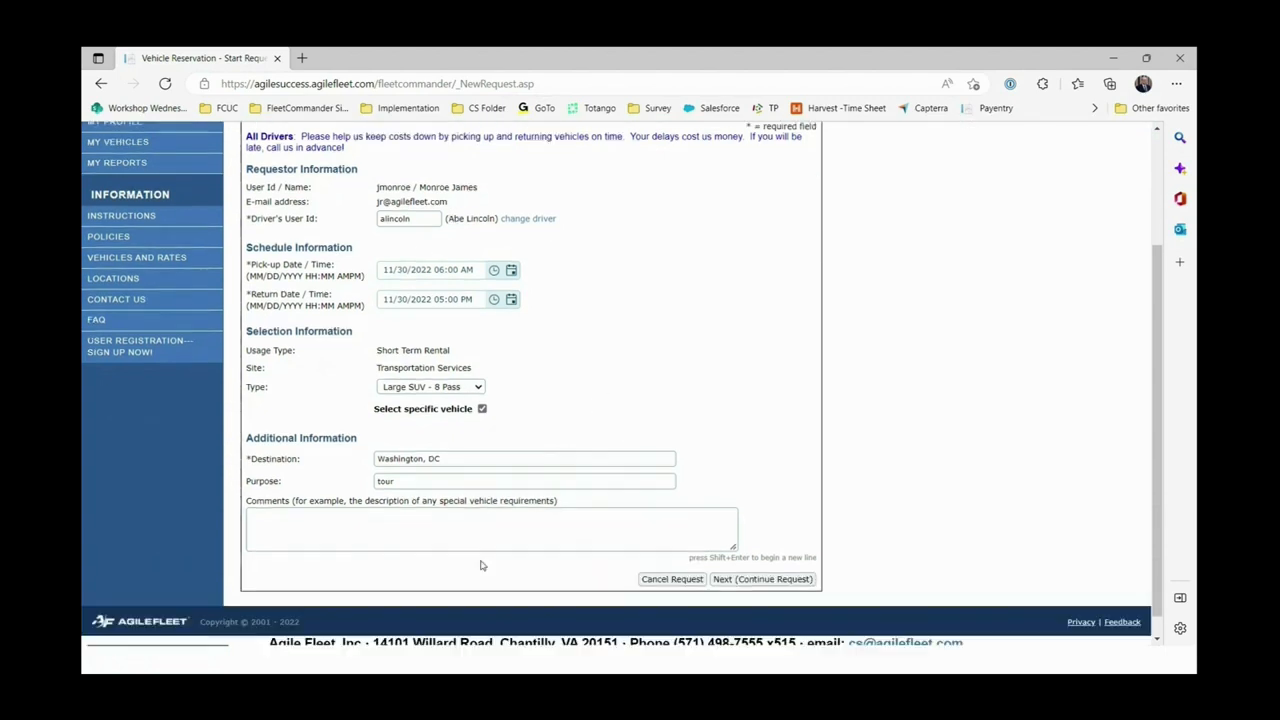
Finish the comment as 'Vehicle 2 of 2' and submit the second Large SUV request.
{"action": "left_click", "coordinate": [352, 517]}
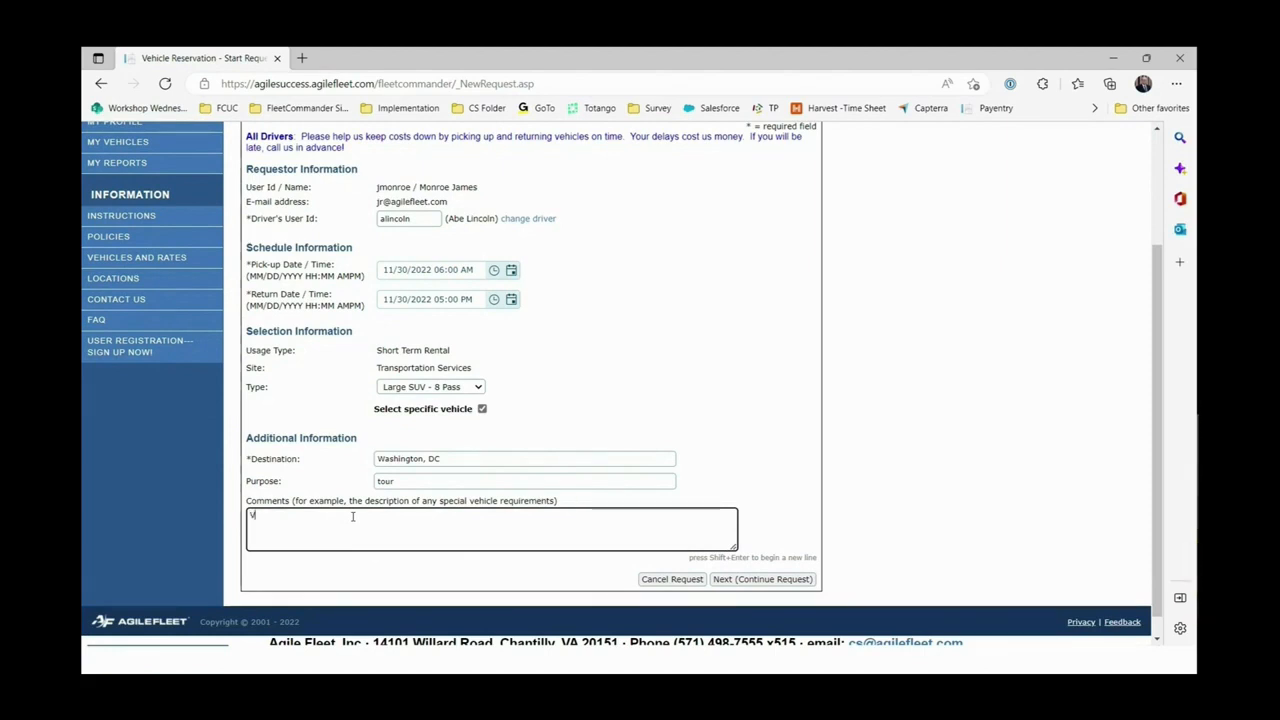
{"action": "type", "text": "2 of"}
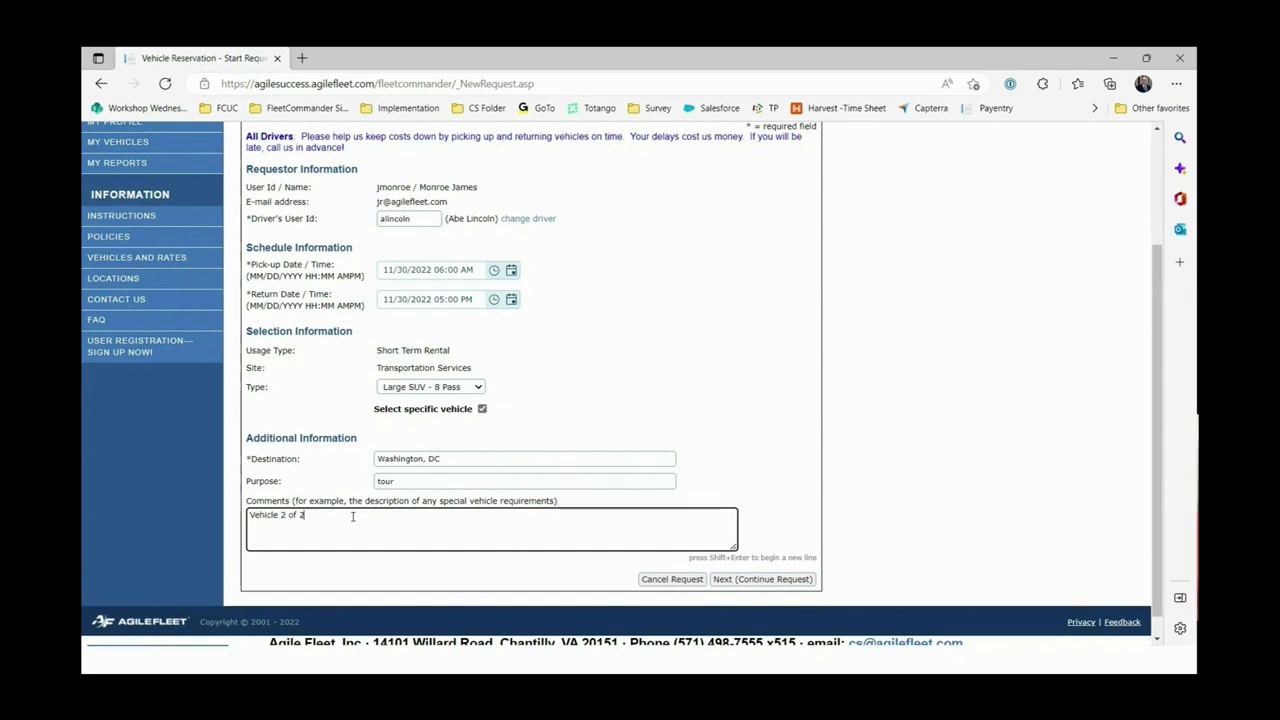
{"action": "type", "text": " 2"}
{"action": "left_click", "coordinate": [688, 317]}
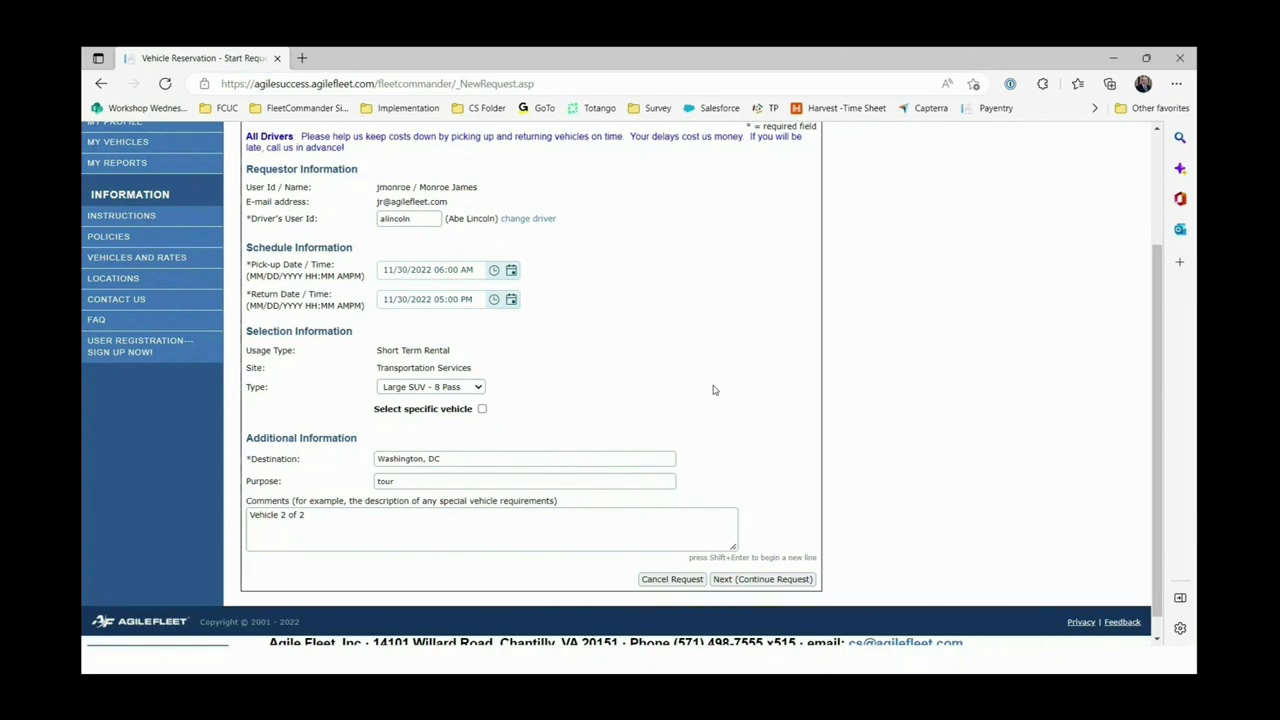
{"action": "scroll", "coordinate": [713, 390], "scroll_direction": "down", "scroll_amount": 1}
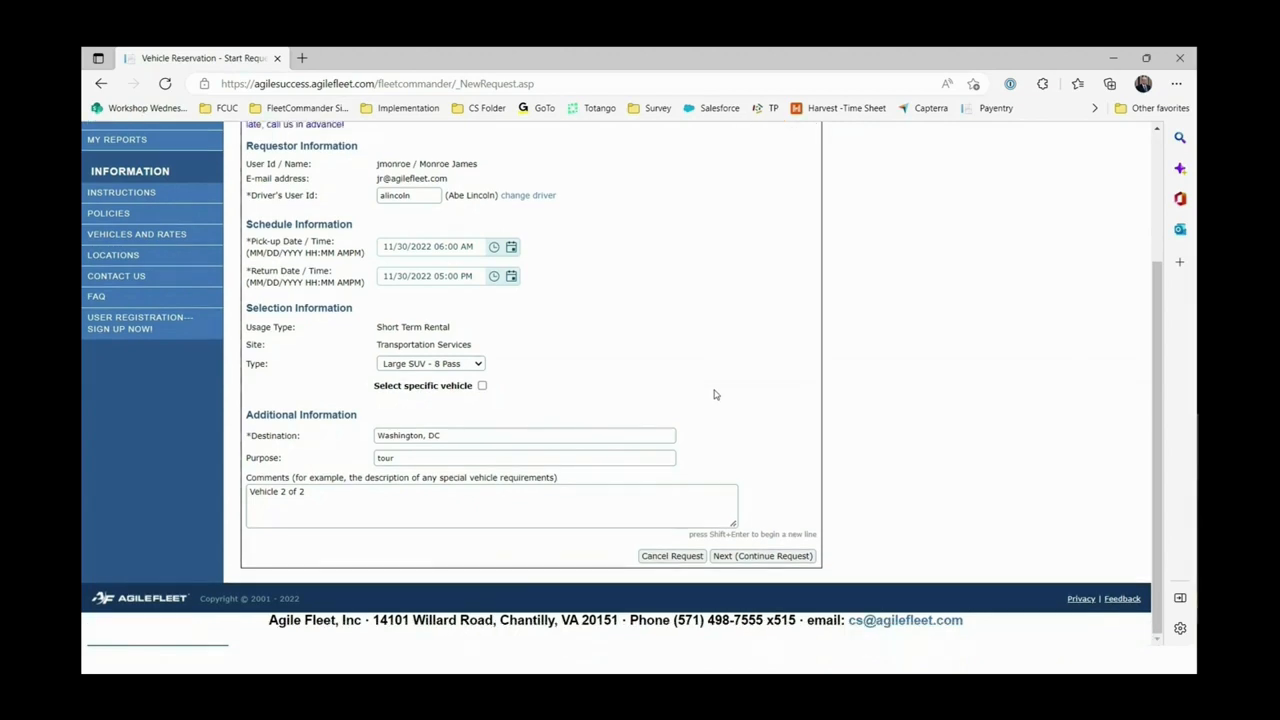
{"action": "left_click", "coordinate": [750, 562]}
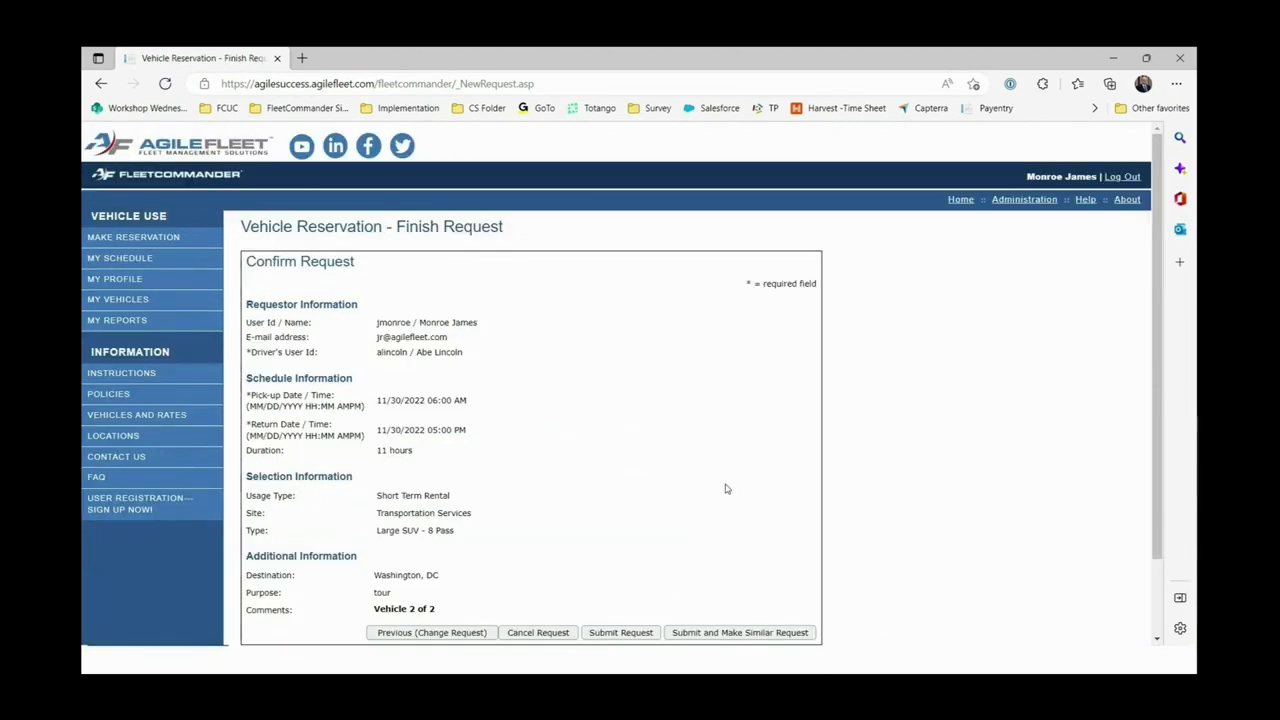
{"action": "scroll", "coordinate": [723, 489], "scroll_direction": "down", "scroll_amount": 1}
{"action": "left_click", "coordinate": [620, 544]}
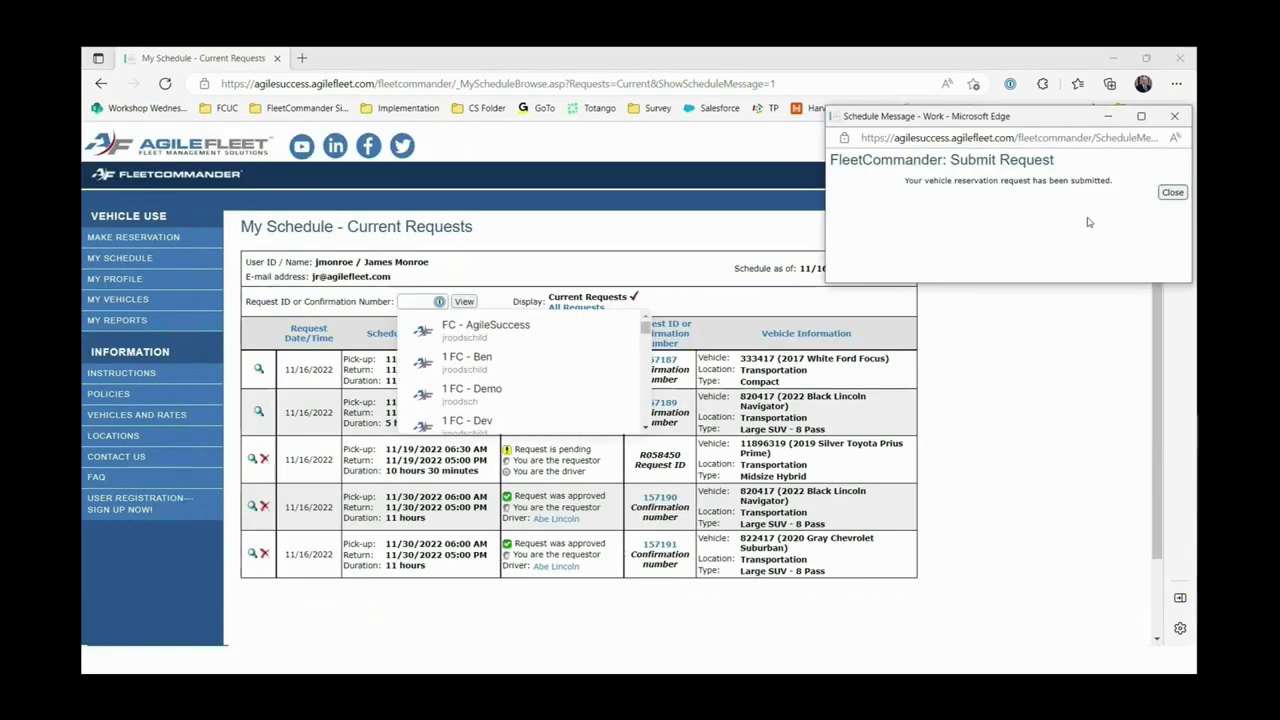
Dismiss the Schedule Message confirmation to reveal the current requests list.
{"action": "left_click_drag", "start_coordinate": [1066, 126], "coordinate": [888, 178]}
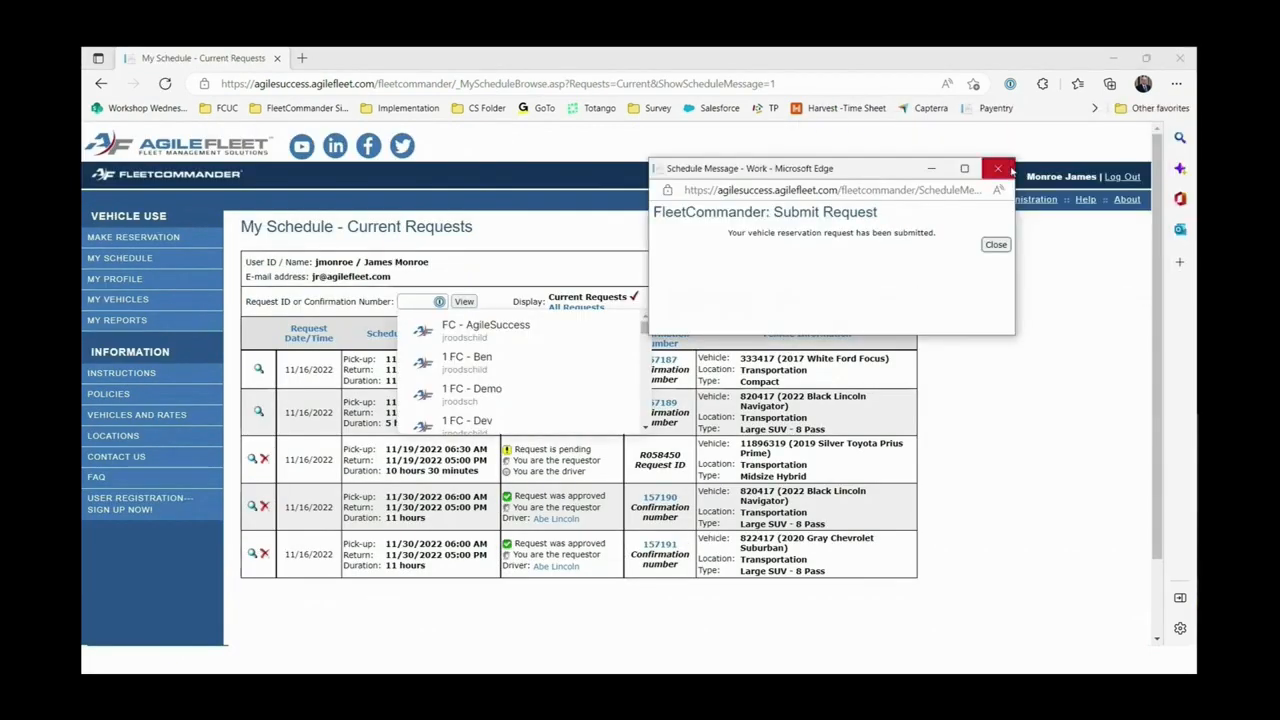
{"action": "left_click", "coordinate": [996, 245]}
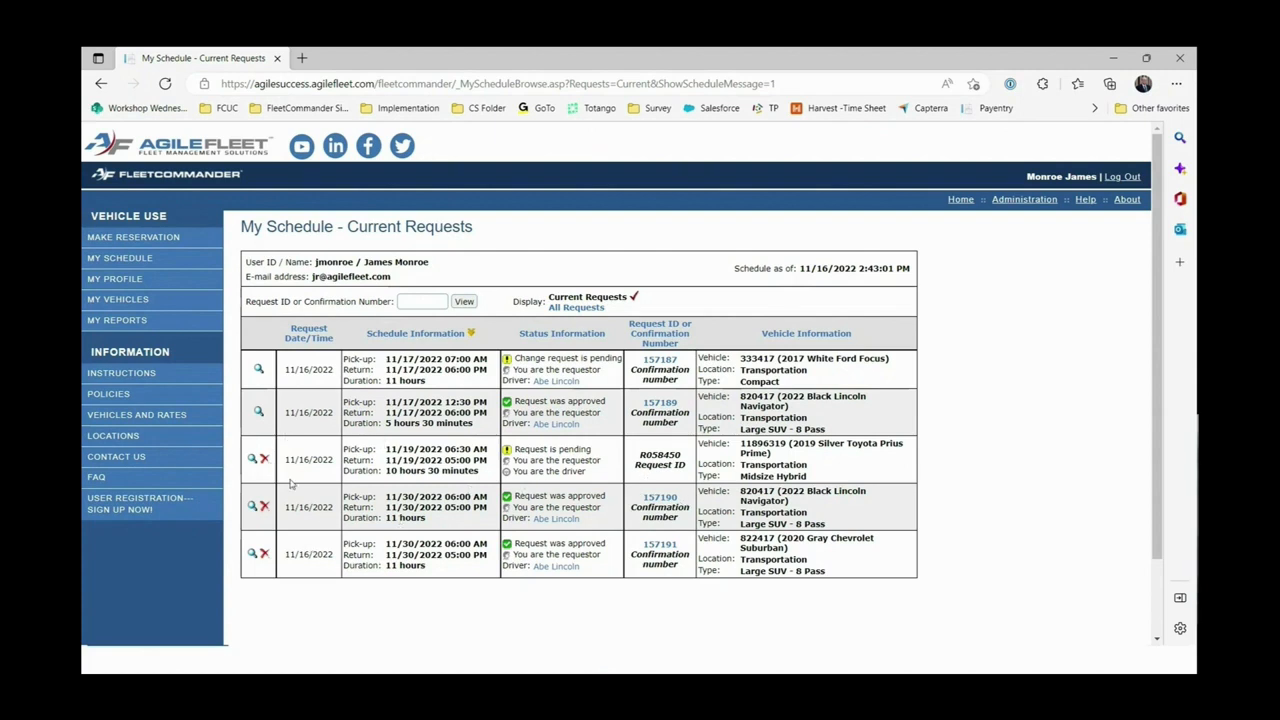
Open the 11/30 Suburban reservation and view its Files (0) tab.
{"action": "left_click", "coordinate": [251, 555]}
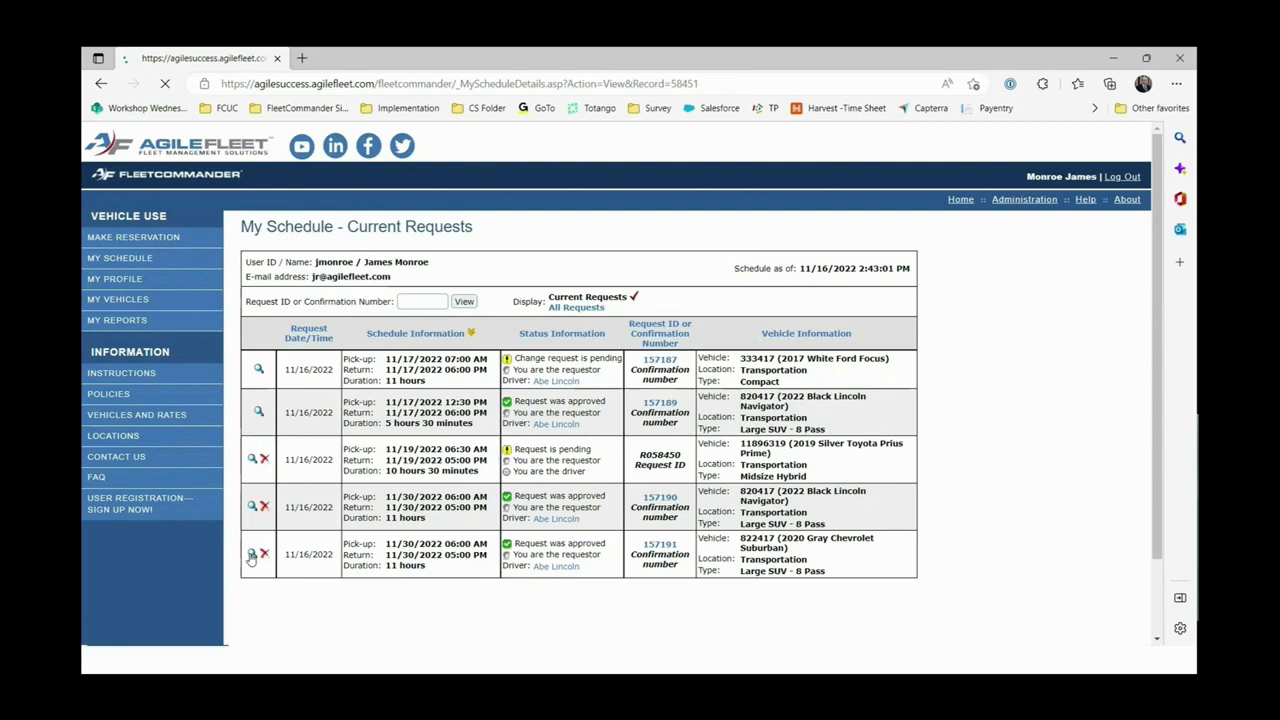
{"action": "scroll", "coordinate": [546, 507], "scroll_direction": "down", "scroll_amount": 1}
{"action": "scroll", "coordinate": [546, 507], "scroll_direction": "down", "scroll_amount": 3}
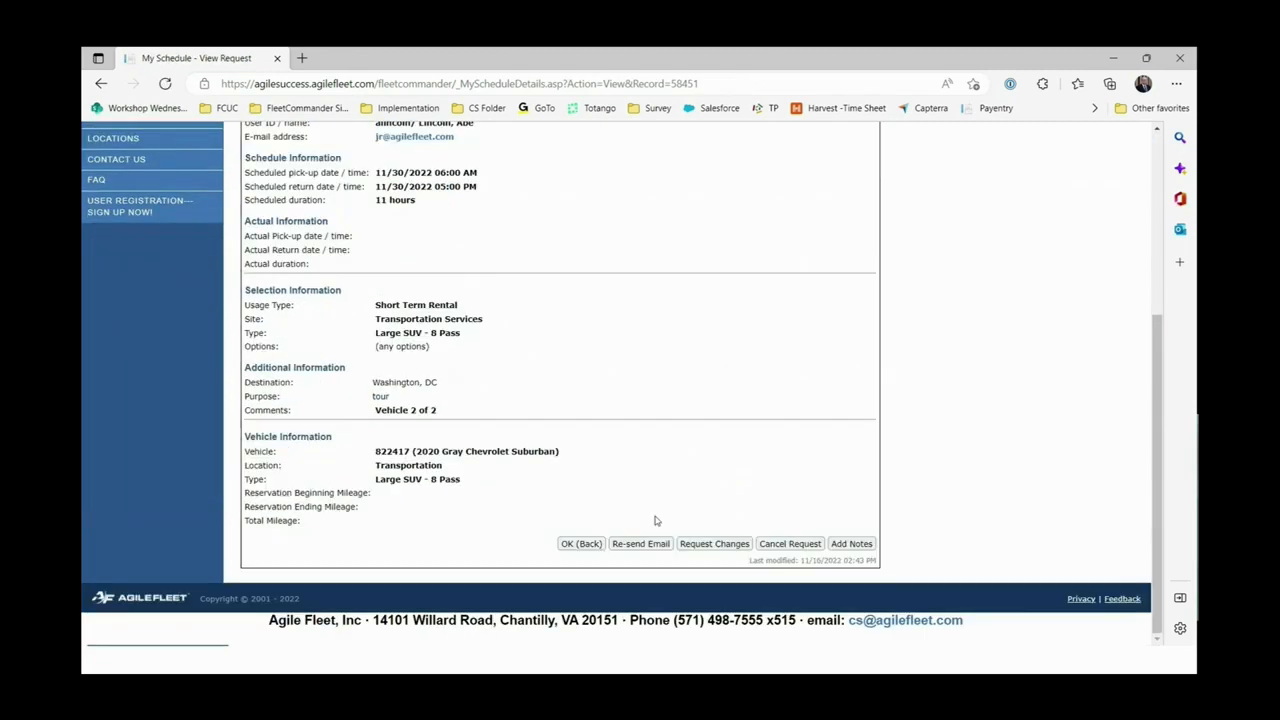
{"action": "scroll", "coordinate": [770, 532], "scroll_direction": "up", "scroll_amount": 2}
{"action": "scroll", "coordinate": [770, 532], "scroll_direction": "down", "scroll_amount": 2}
{"action": "scroll", "coordinate": [742, 503], "scroll_direction": "up", "scroll_amount": 3}
{"action": "scroll", "coordinate": [742, 503], "scroll_direction": "up", "scroll_amount": 2}
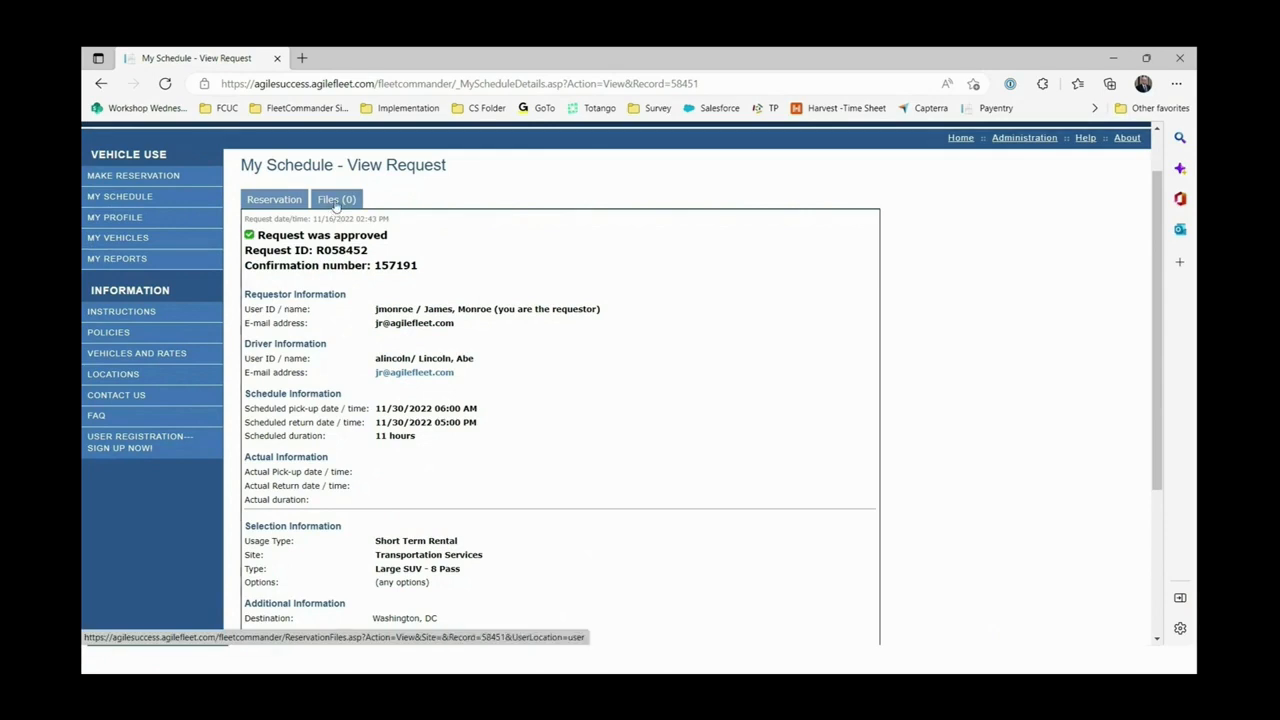
{"action": "left_click", "coordinate": [336, 203]}
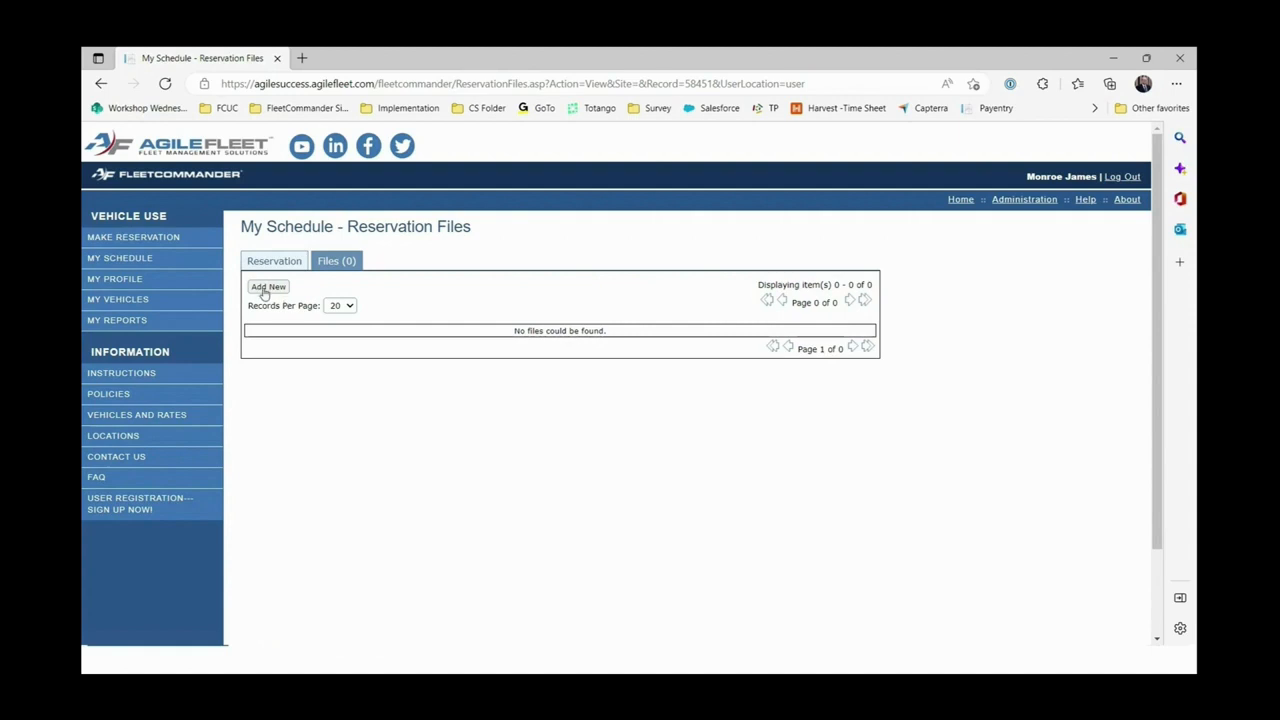
Add a new file and choose Lincoln.jpg as the attachment.
{"action": "left_click", "coordinate": [280, 289]}
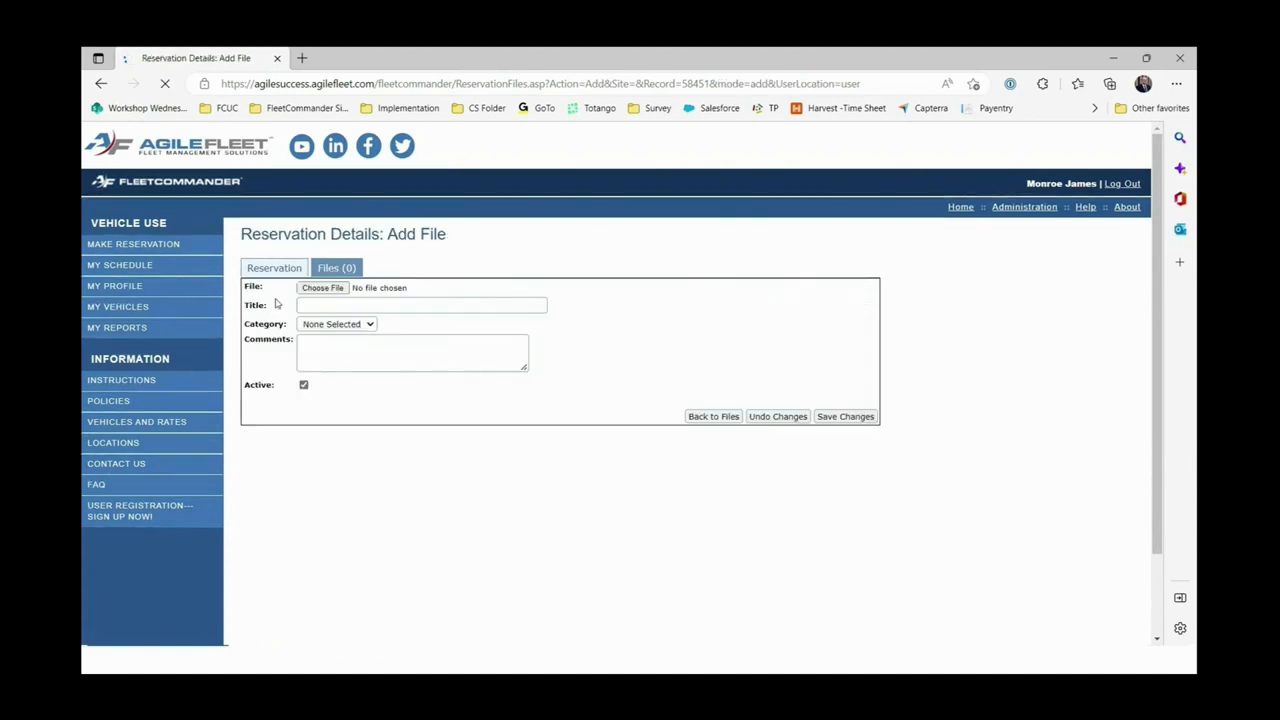
{"action": "left_click", "coordinate": [330, 287]}
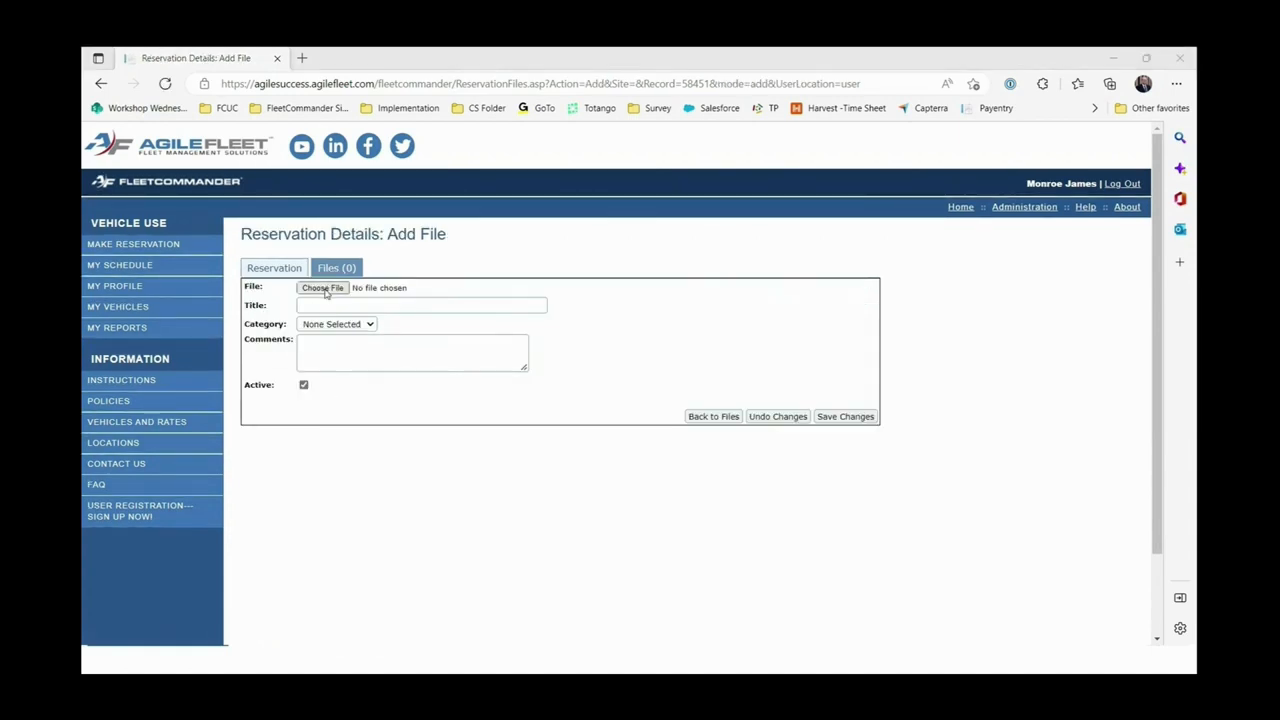
{"action": "left_click_drag", "start_coordinate": [716, 67], "coordinate": [764, 148]}
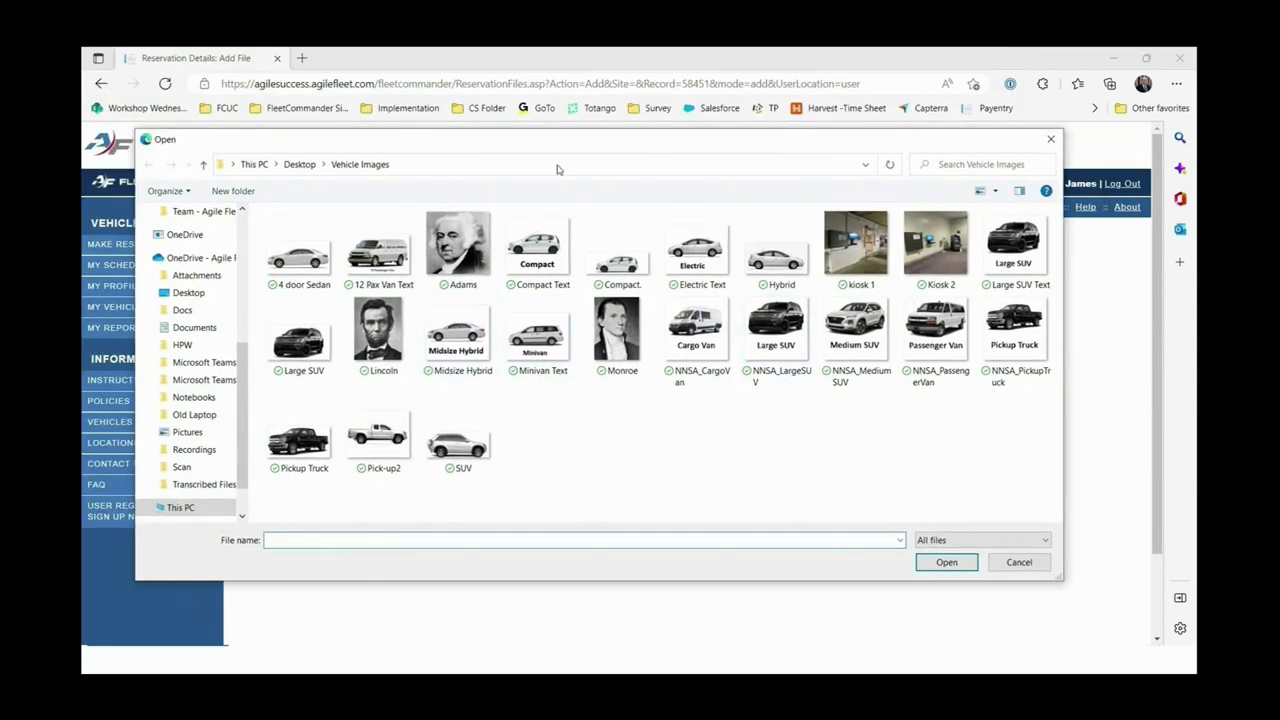
{"action": "left_click", "coordinate": [390, 358]}
{"action": "left_click", "coordinate": [946, 562]}
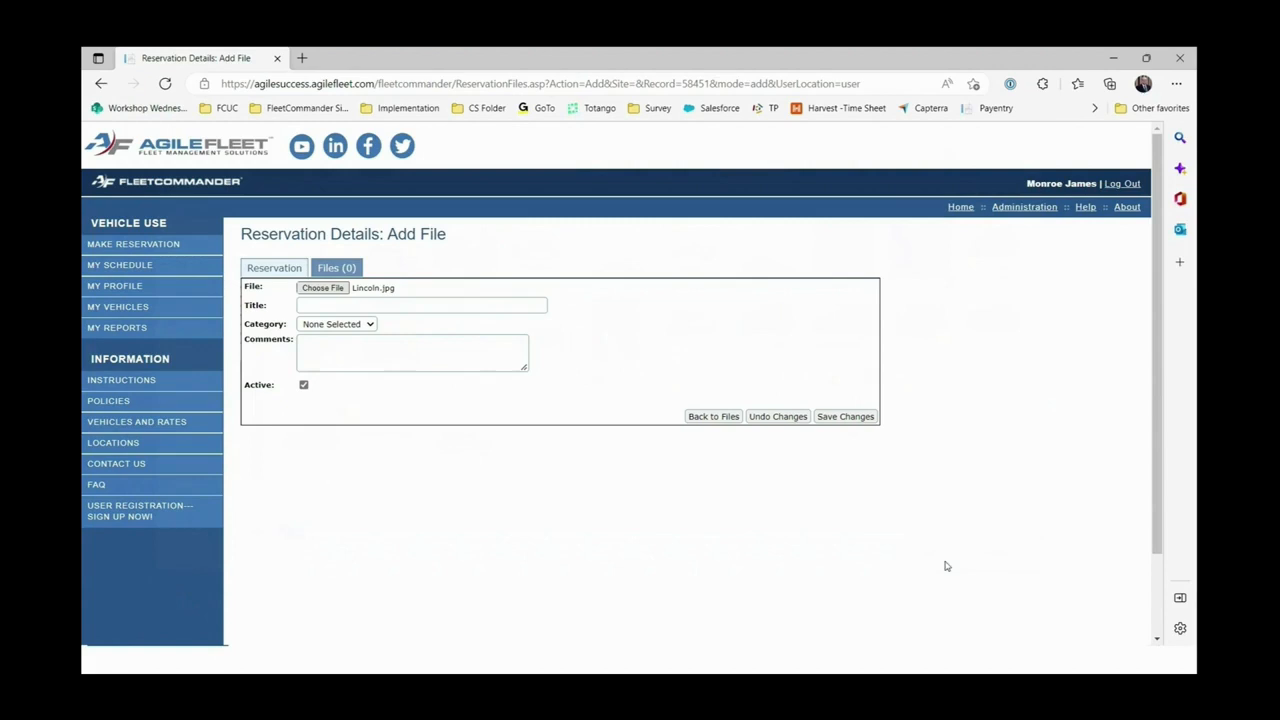
Title the file 'pic', save it, close the photo preview, and go back to the reservation details.
{"action": "left_click", "coordinate": [345, 306]}
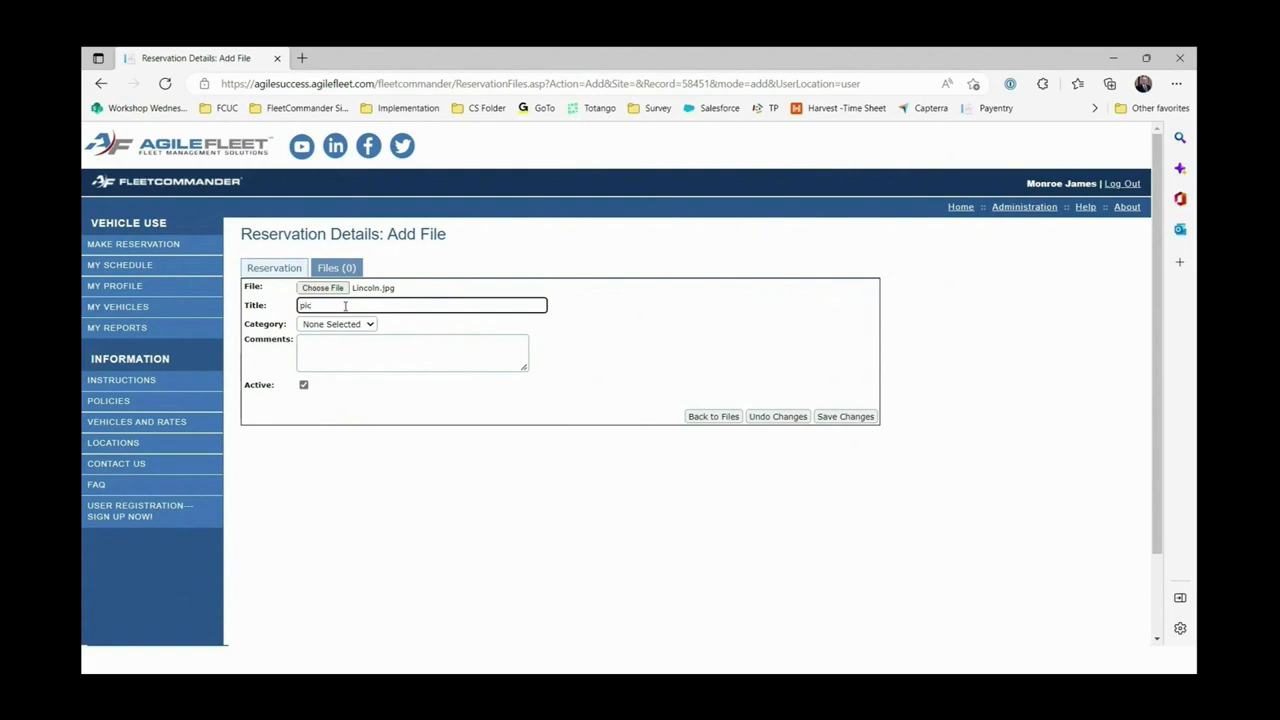
{"action": "left_click", "coordinate": [365, 327]}
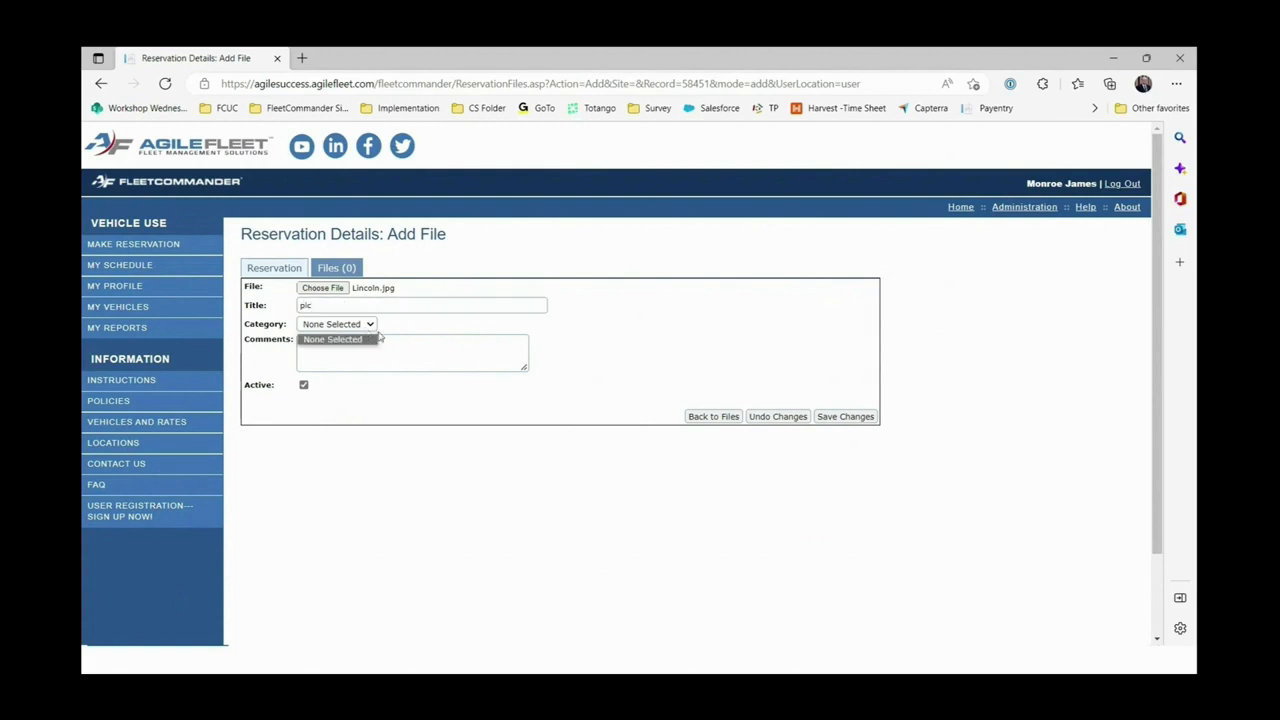
{"action": "left_click", "coordinate": [552, 355]}
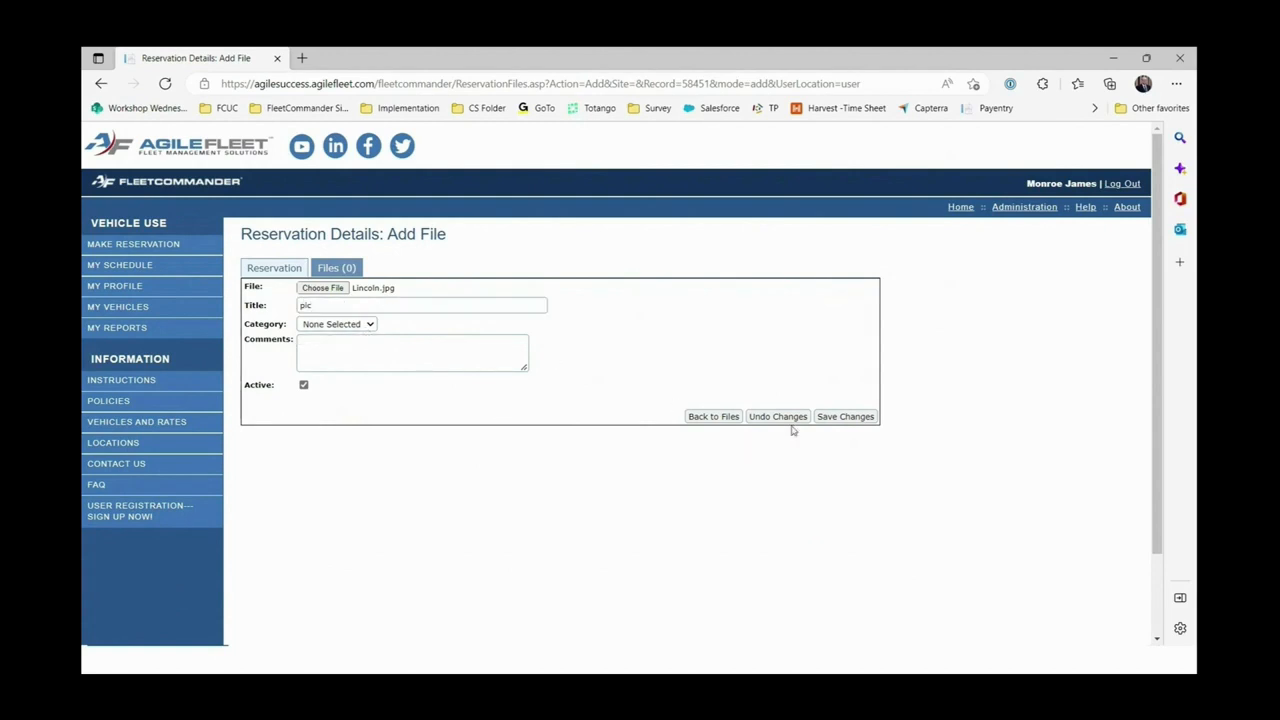
{"action": "left_click", "coordinate": [845, 420]}
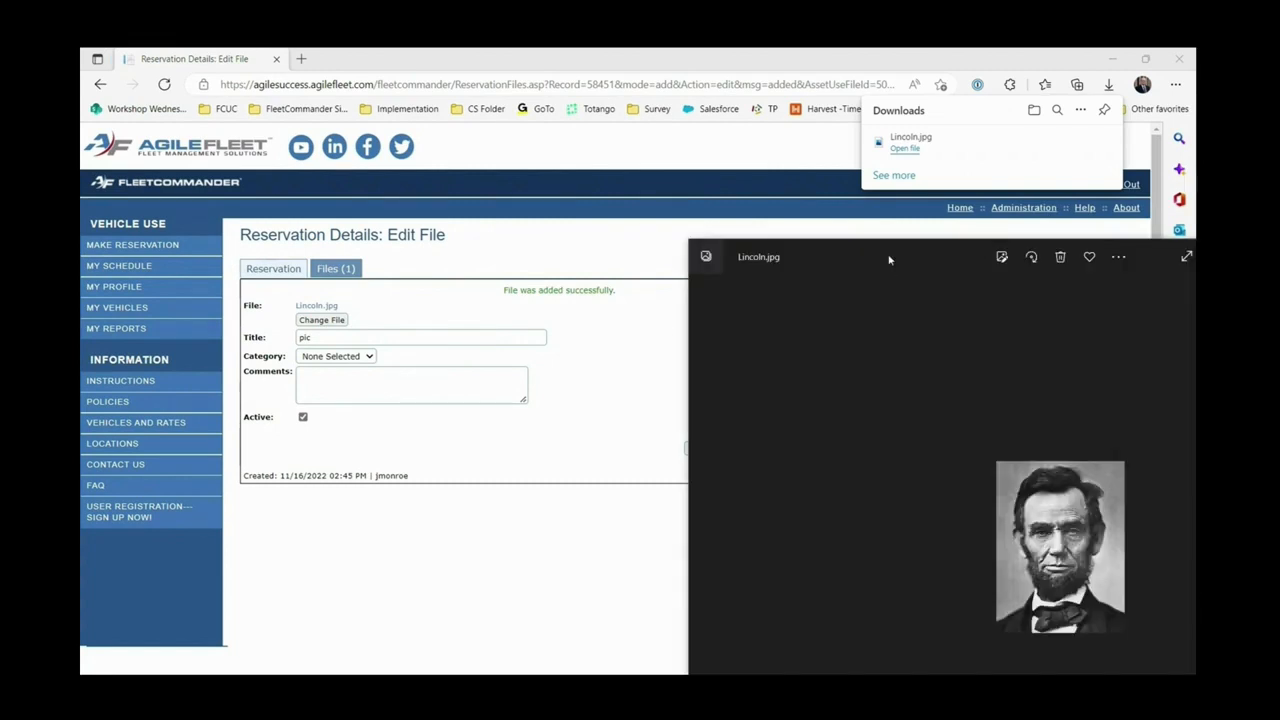
{"action": "left_click_drag", "start_coordinate": [888, 254], "coordinate": [466, 259]}
{"action": "left_click", "coordinate": [993, 251]}
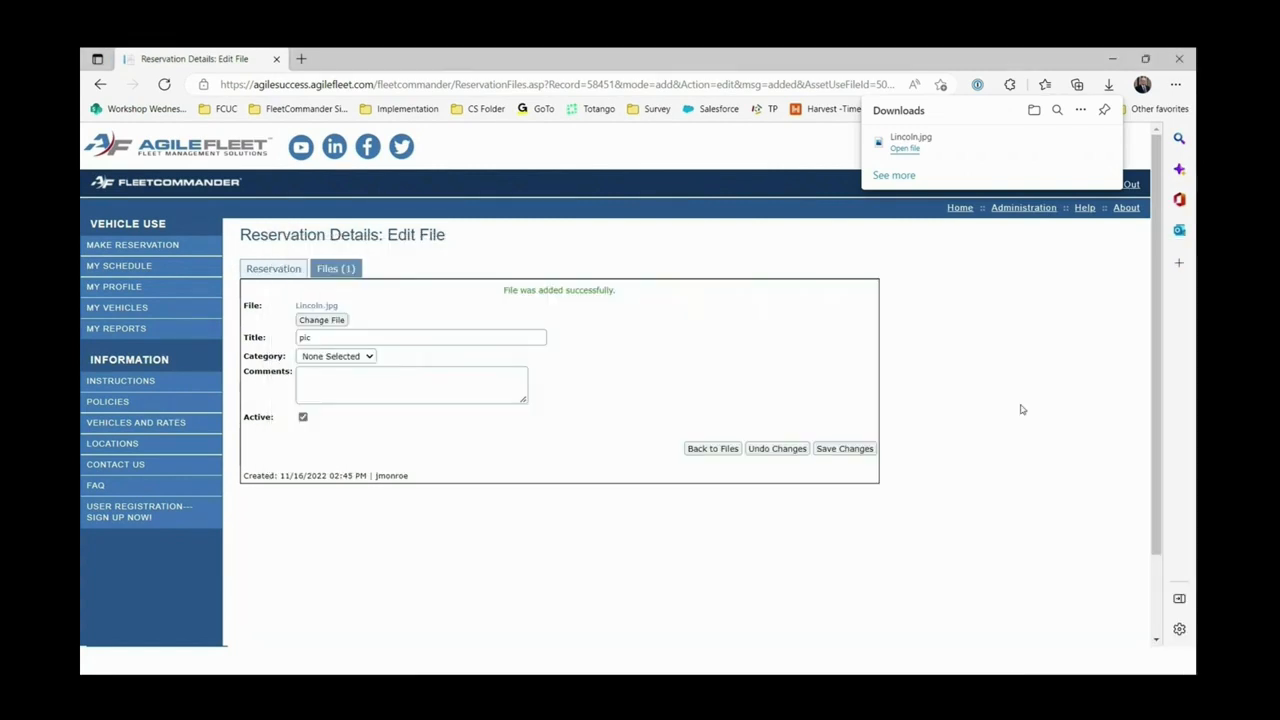
{"action": "left_click", "coordinate": [273, 268]}
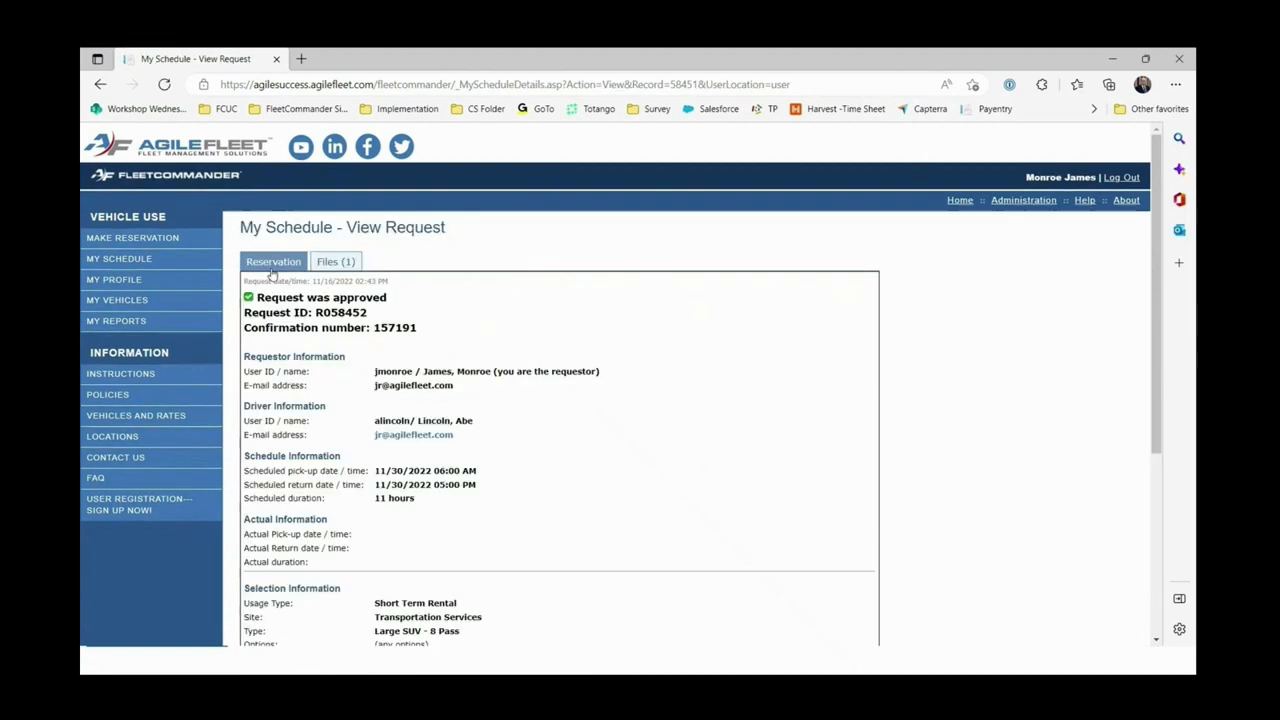
On My Schedule, view the All Requests history, then switch back to Current Requests.
{"action": "left_click", "coordinate": [155, 262]}
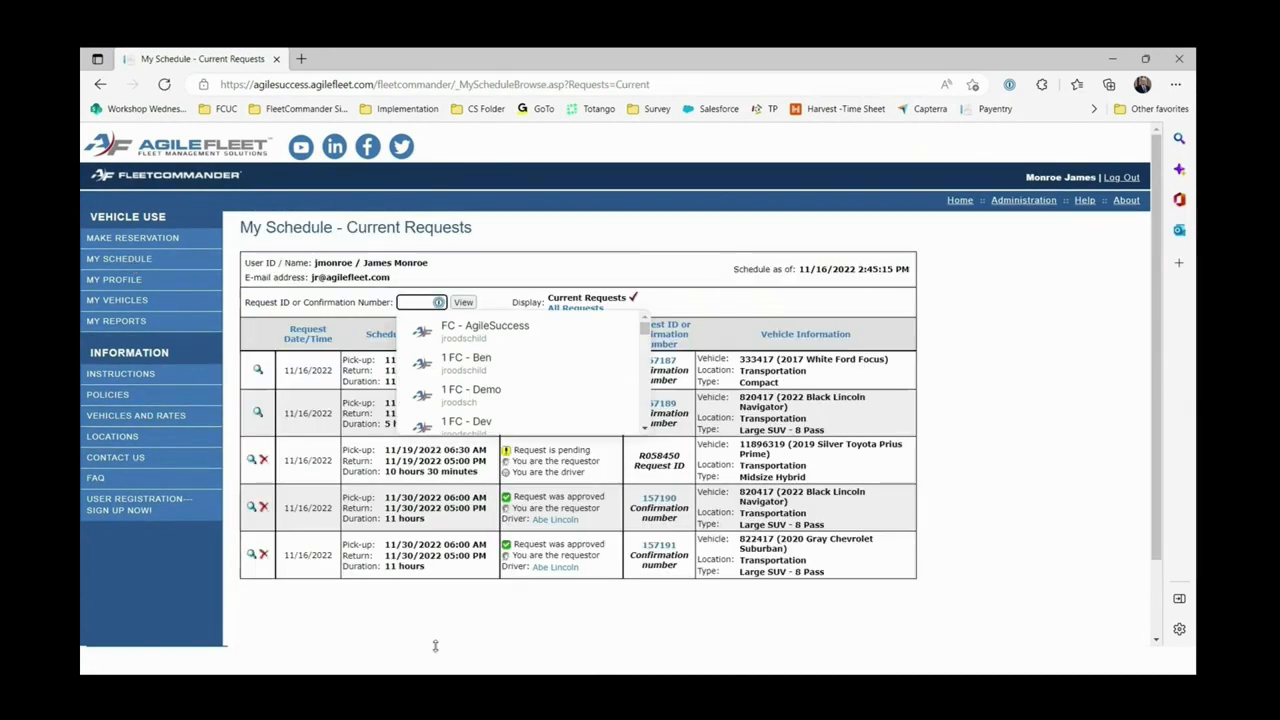
{"action": "left_click", "coordinate": [431, 633]}
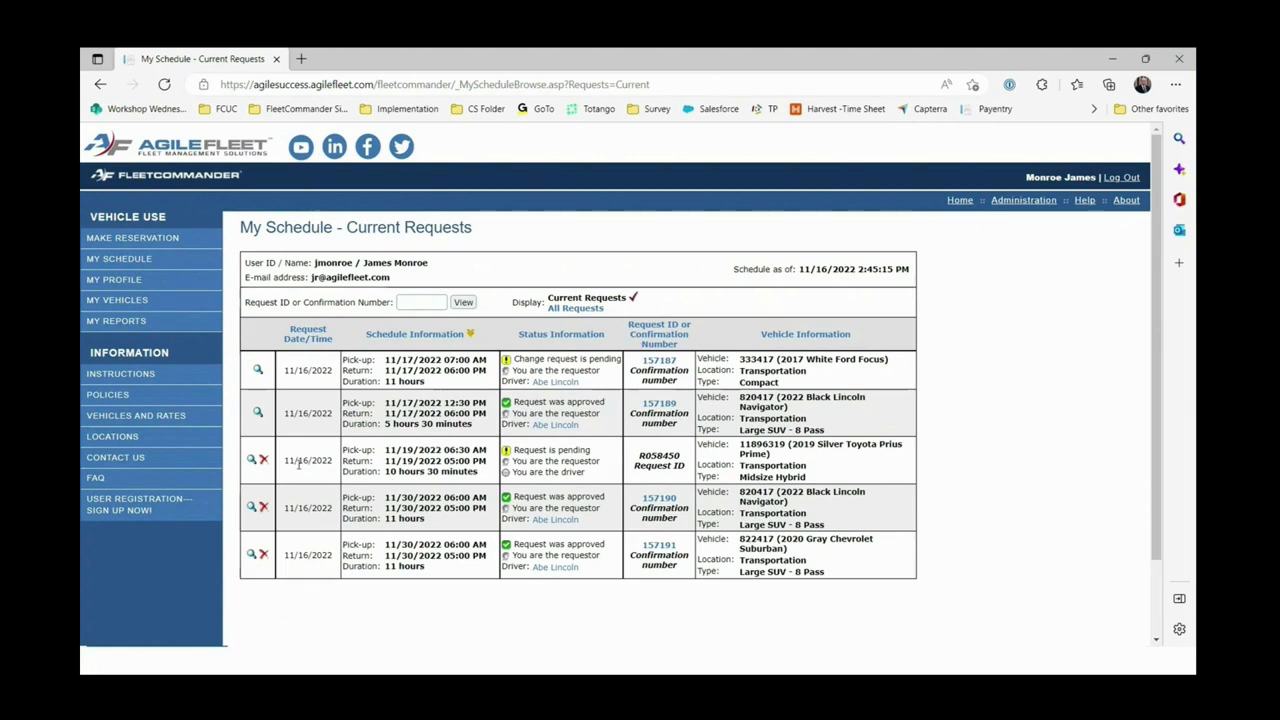
{"action": "left_click", "coordinate": [583, 309]}
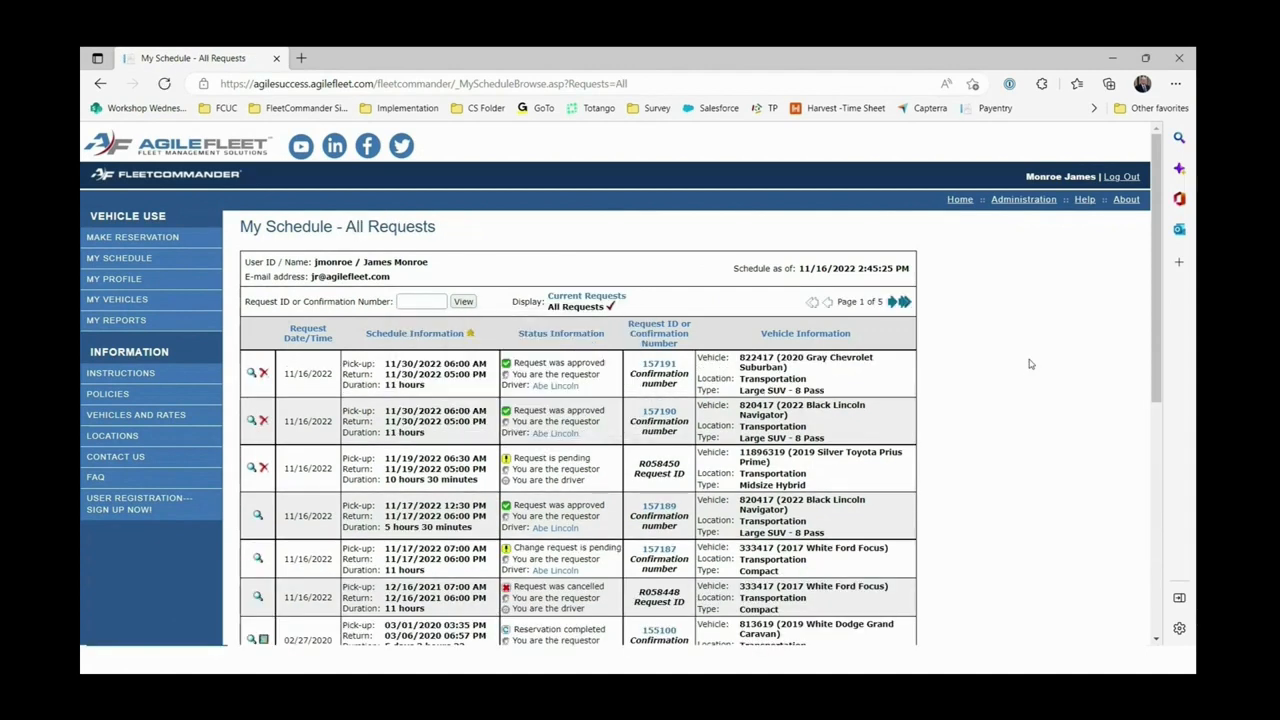
{"action": "scroll", "coordinate": [1030, 364], "scroll_direction": "down", "scroll_amount": 3}
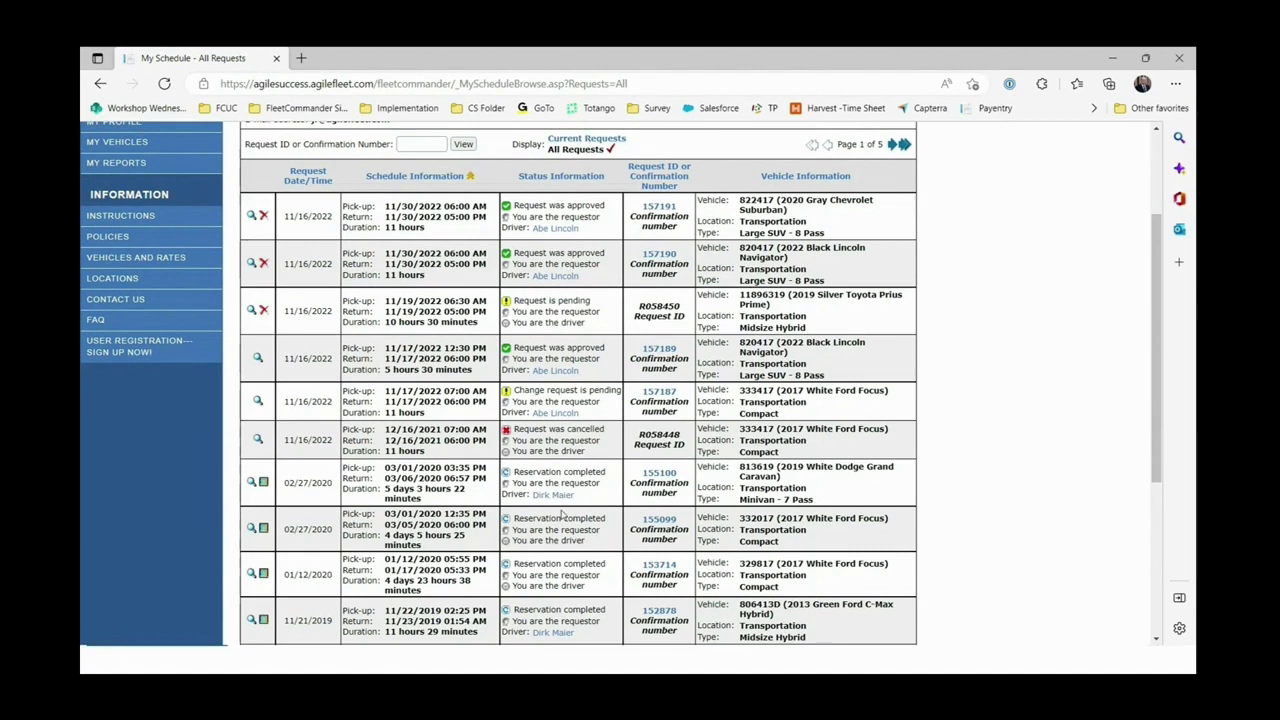
{"action": "scroll", "coordinate": [562, 516], "scroll_direction": "up", "scroll_amount": 3}
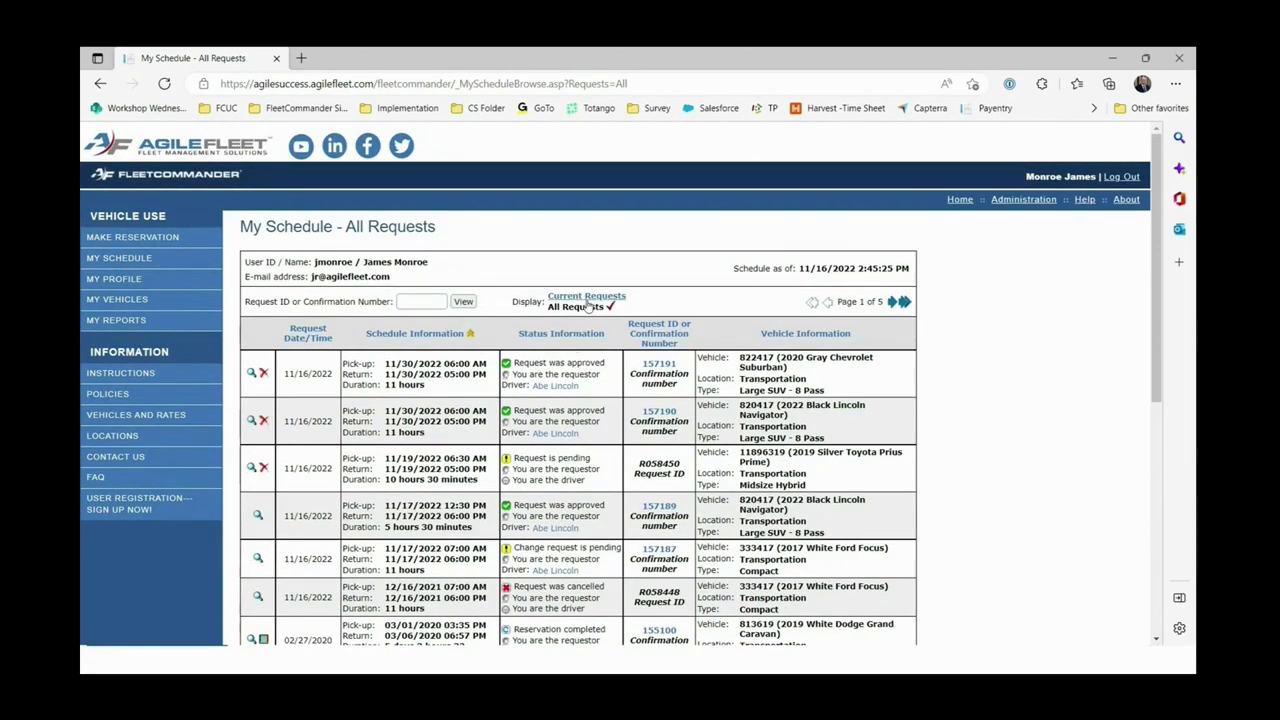
{"action": "left_click", "coordinate": [588, 297]}
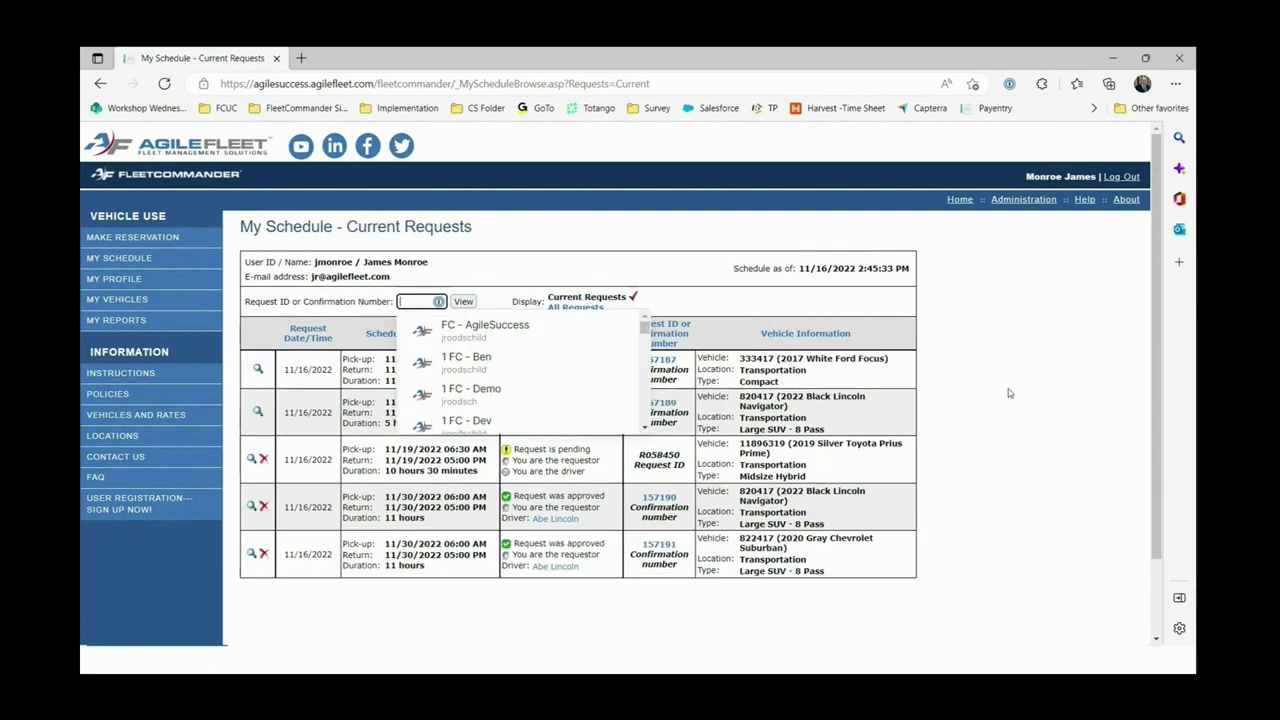
{"action": "left_click", "coordinate": [1009, 393]}
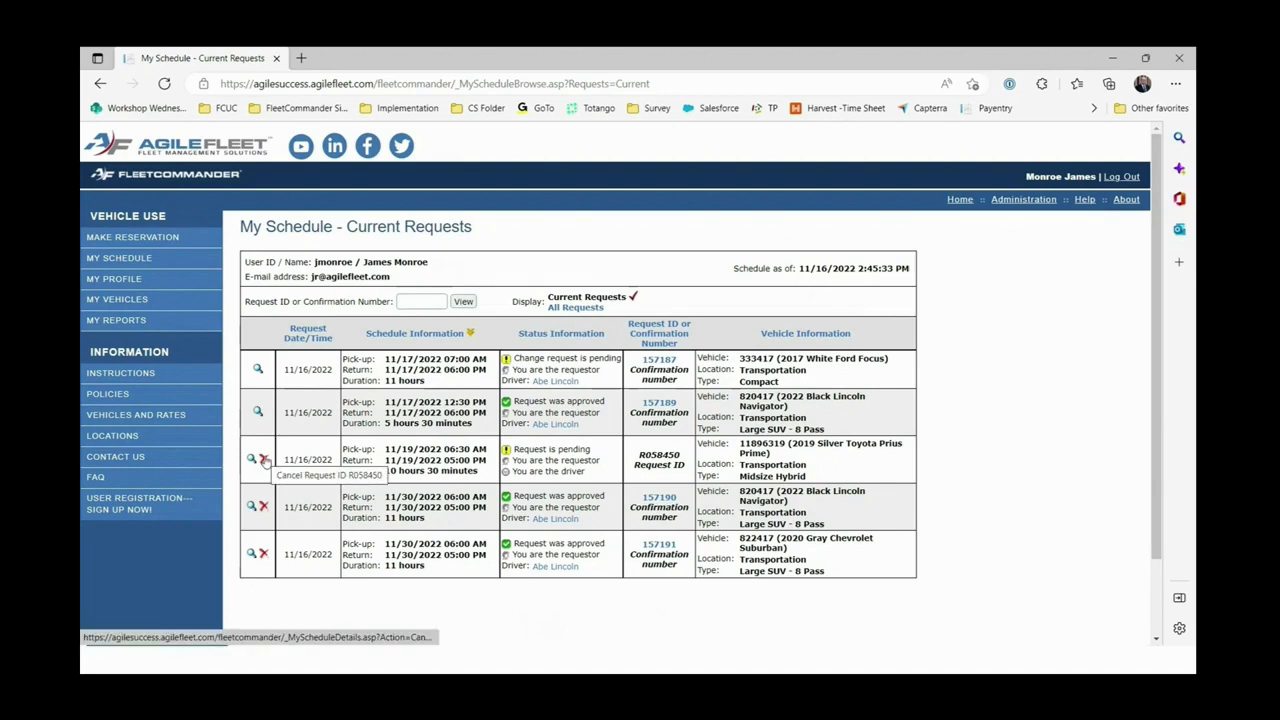
{"action": "left_click", "coordinate": [264, 459]}
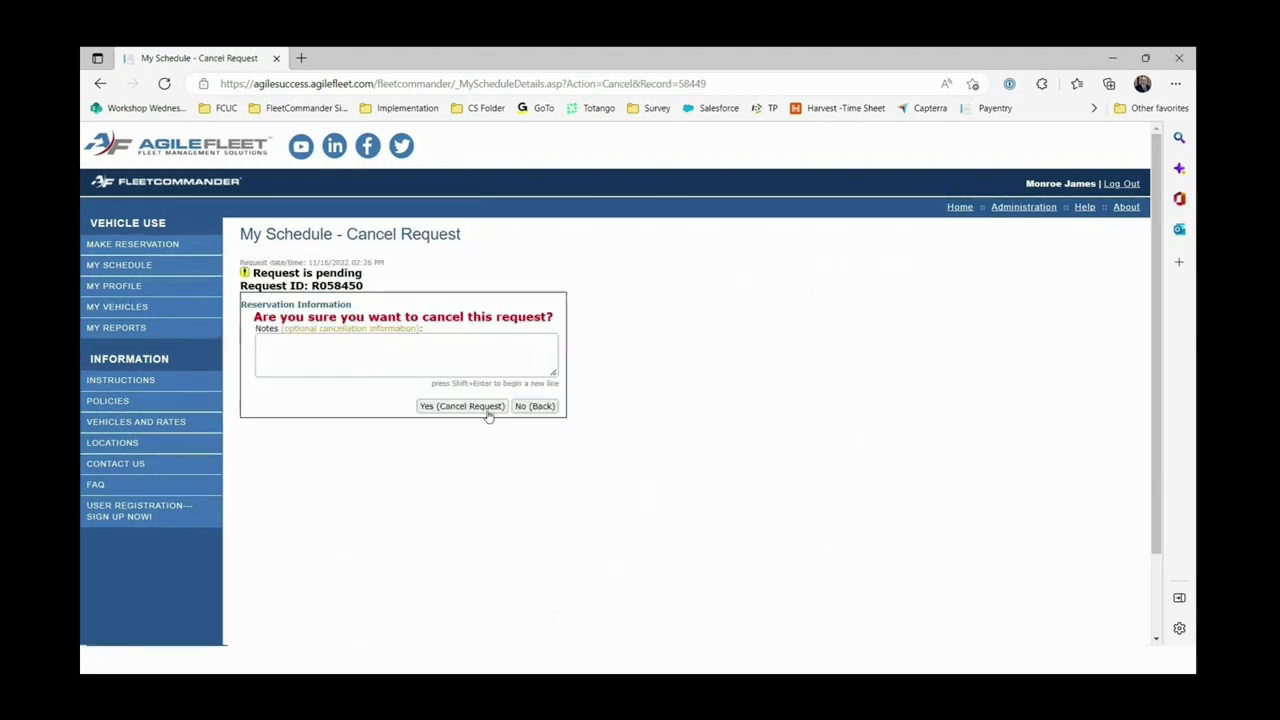
{"action": "left_click", "coordinate": [419, 361]}
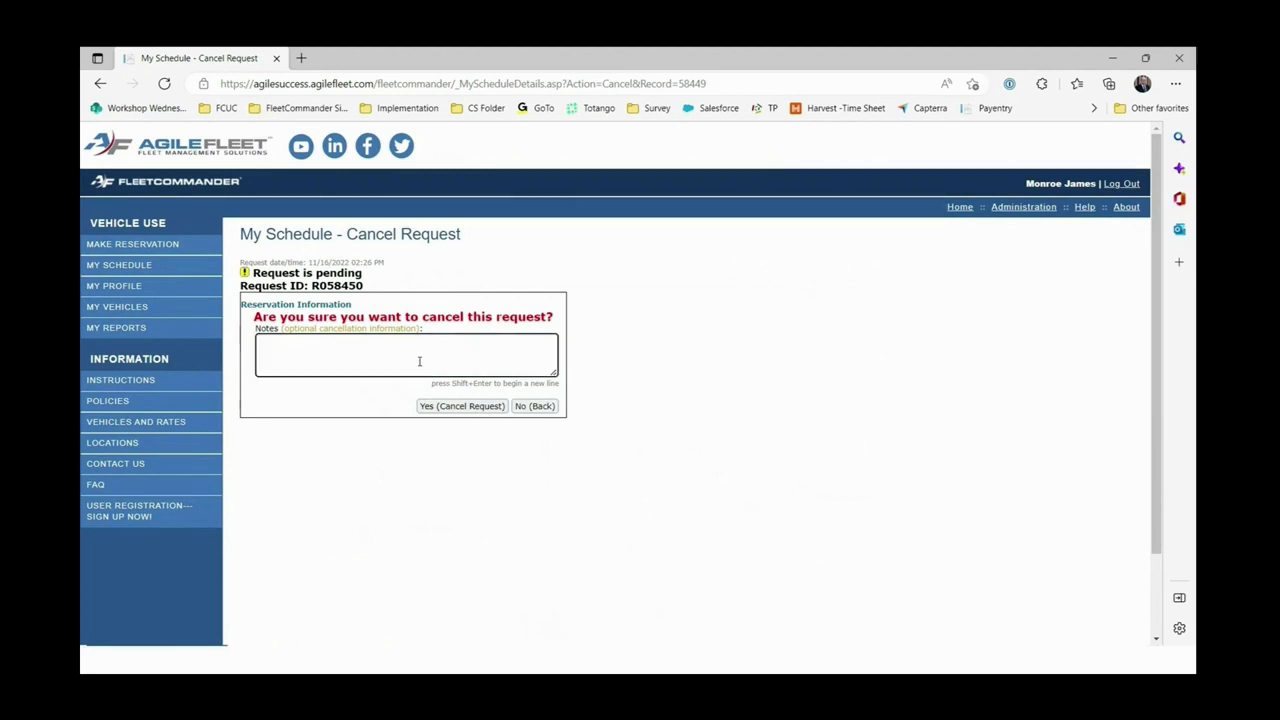
{"action": "type", "text": "not going"}
{"action": "left_click", "coordinate": [470, 407]}
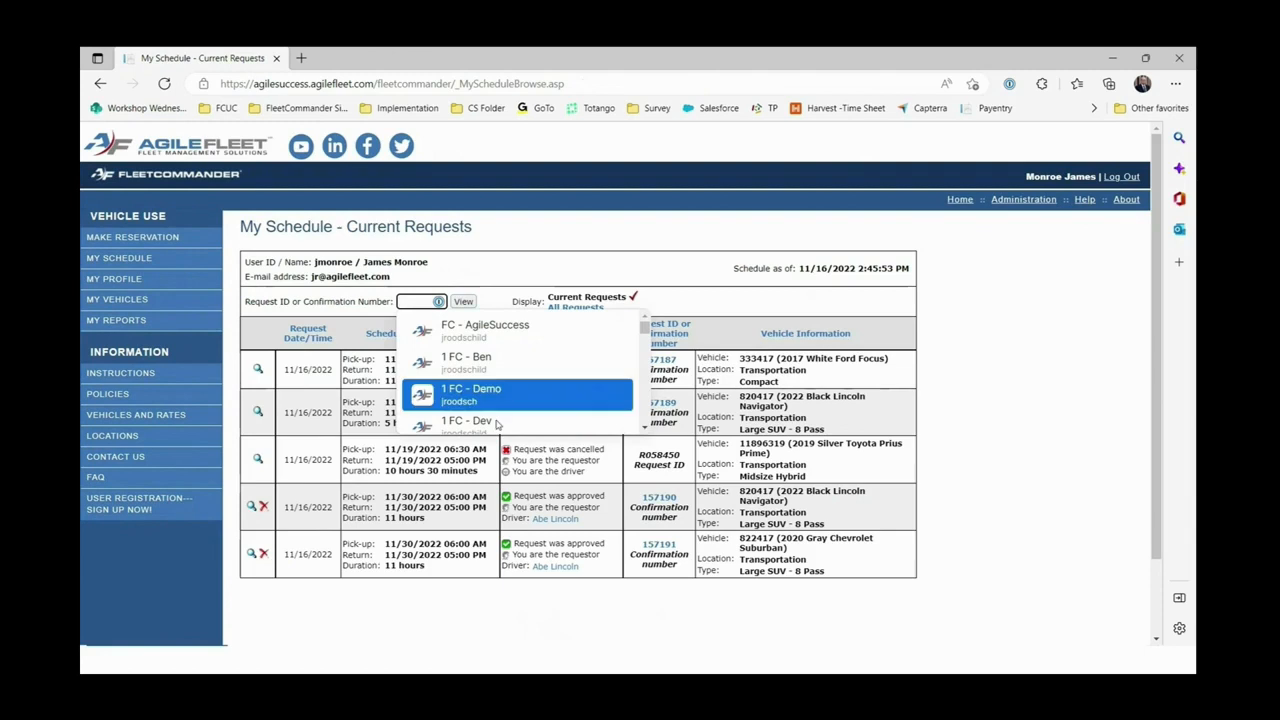
{"action": "left_click", "coordinate": [949, 446]}
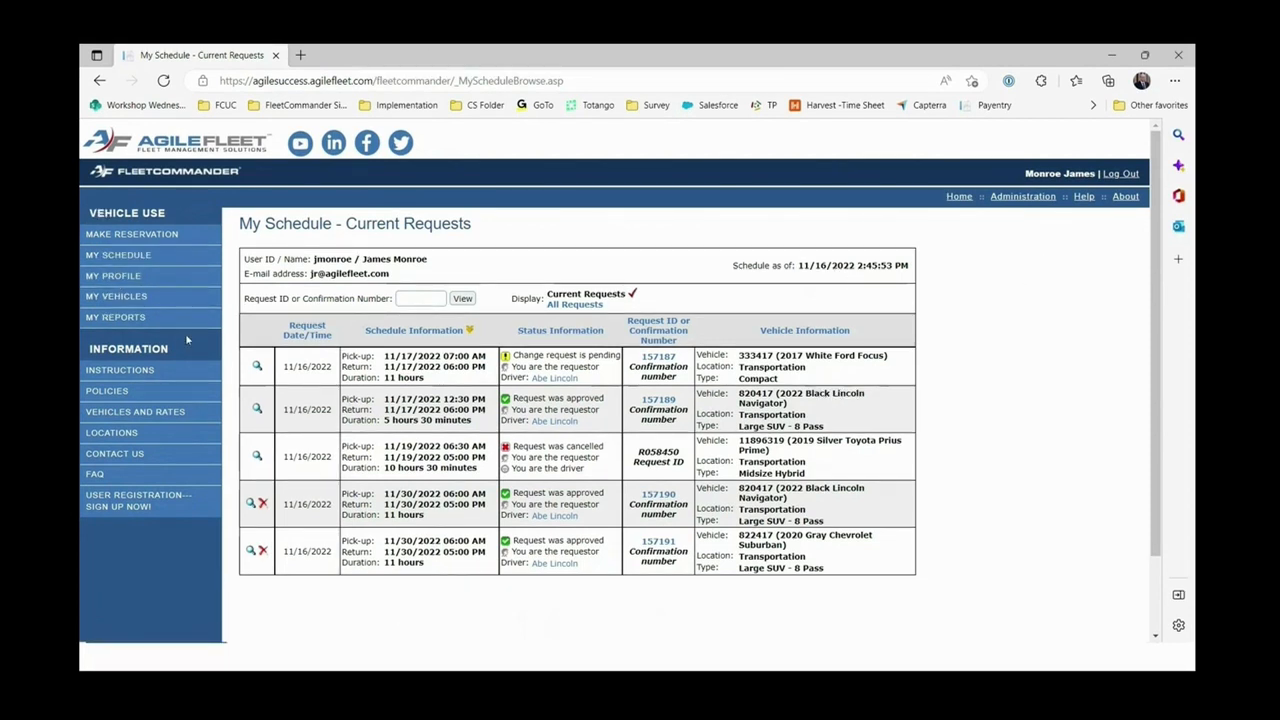
Log out and sign in as another user with that user's username and password.
{"action": "left_click", "coordinate": [1121, 173]}
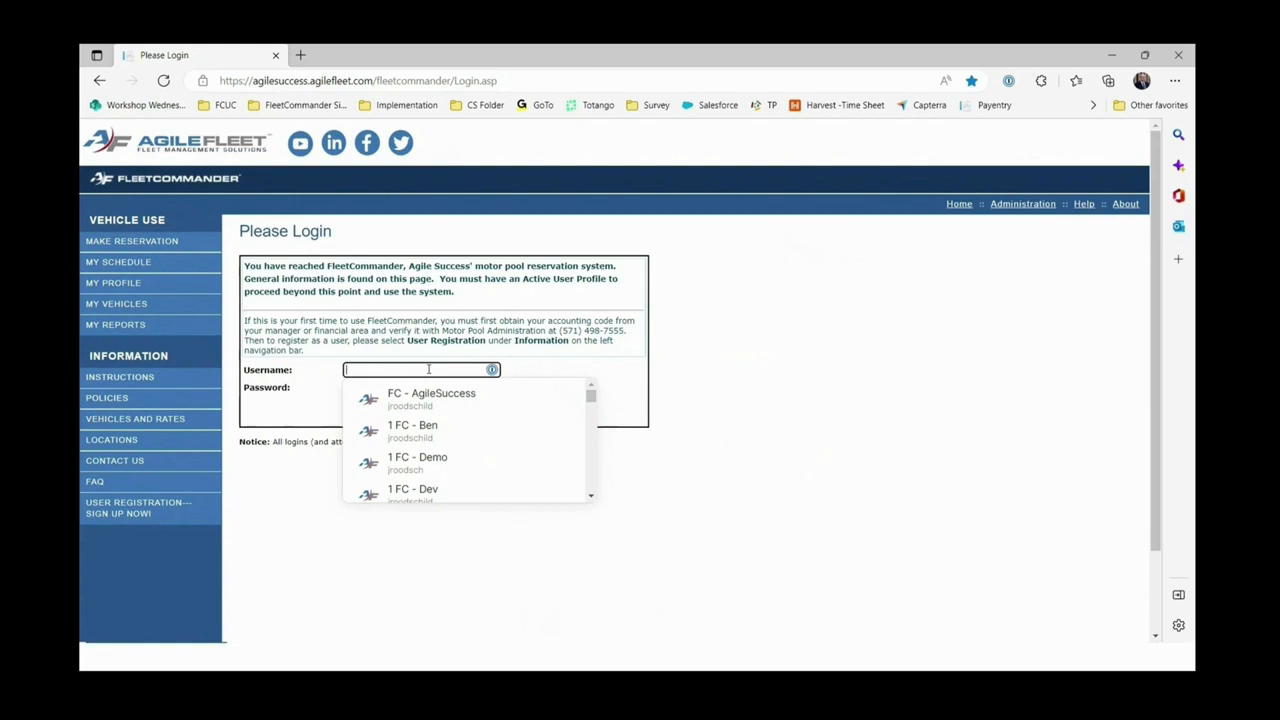
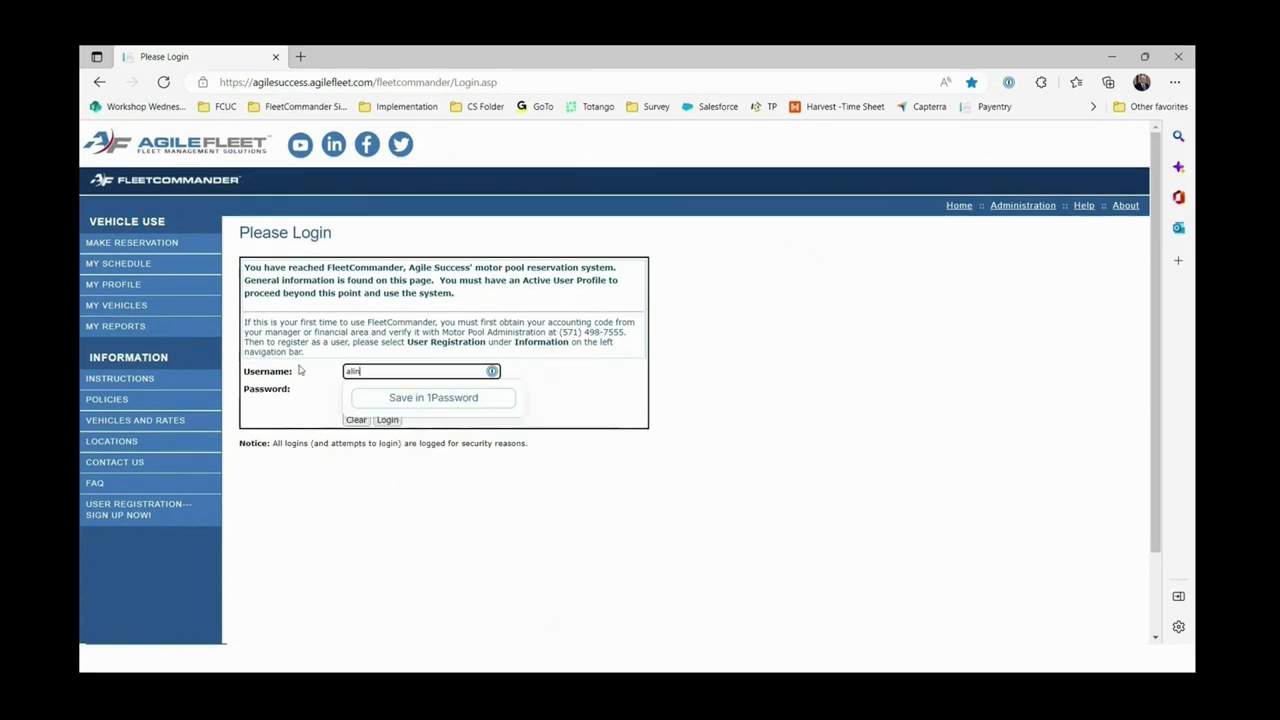
{"action": "left_click", "coordinate": [350, 393]}
{"action": "type", "text": "********"}
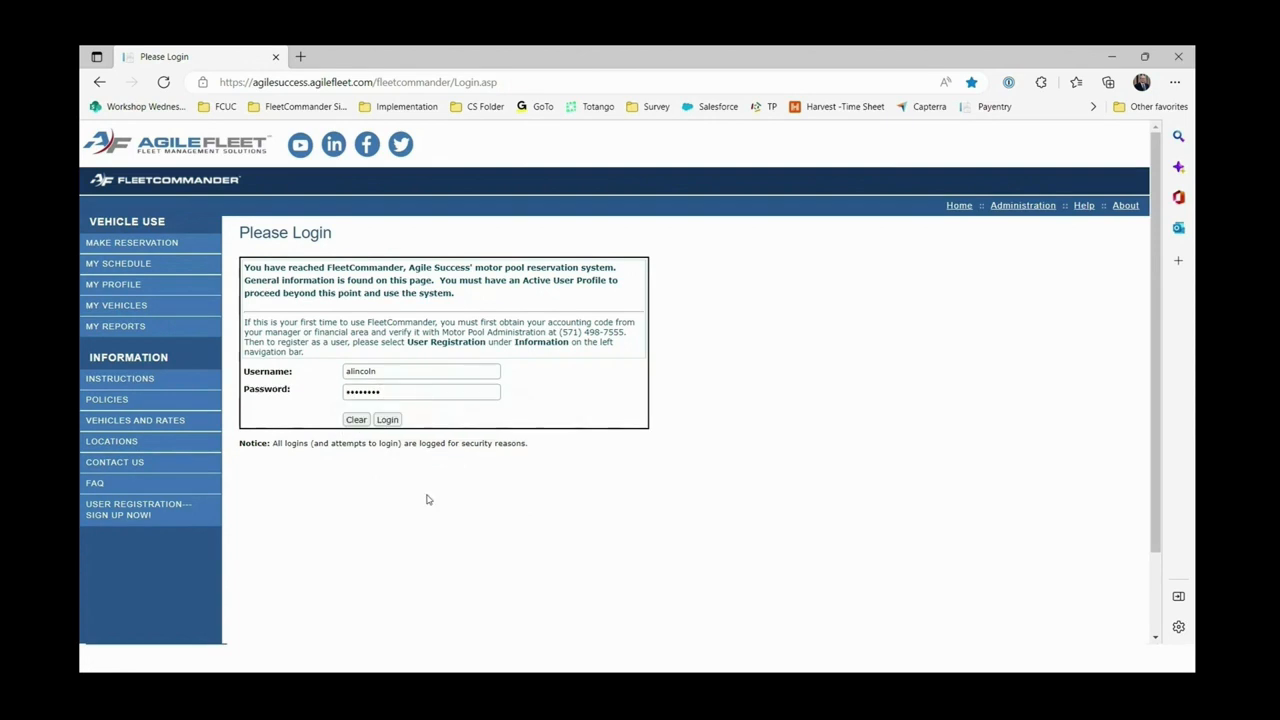
{"action": "left_click", "coordinate": [386, 422]}
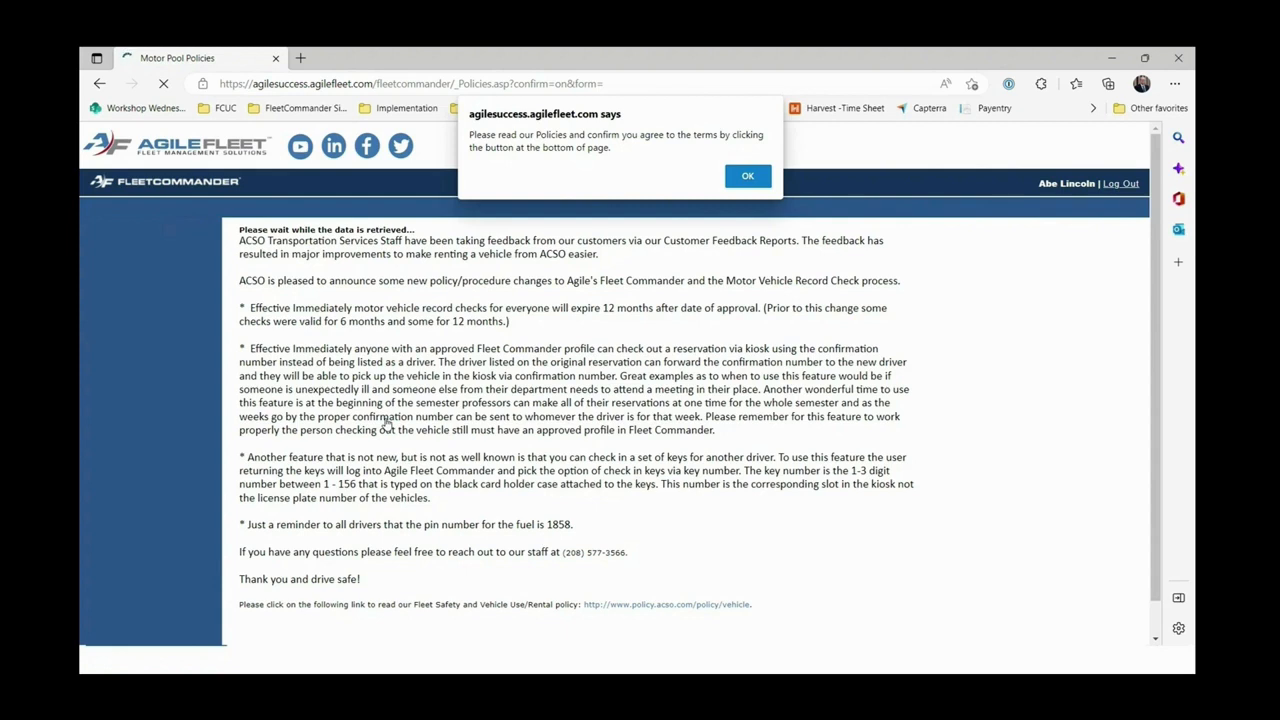
Dismiss the policy reminder and agree to the Motor Pool Policy terms.
{"action": "key", "text": "Return"}
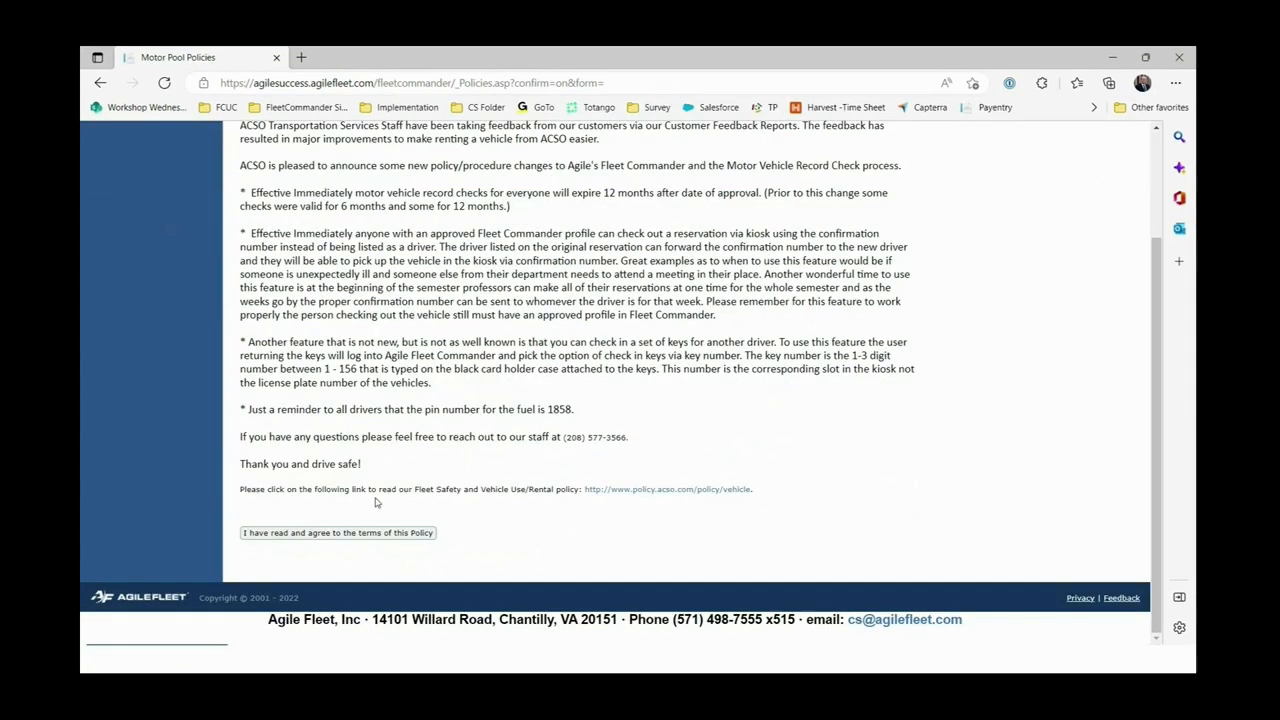
{"action": "left_click", "coordinate": [329, 533]}
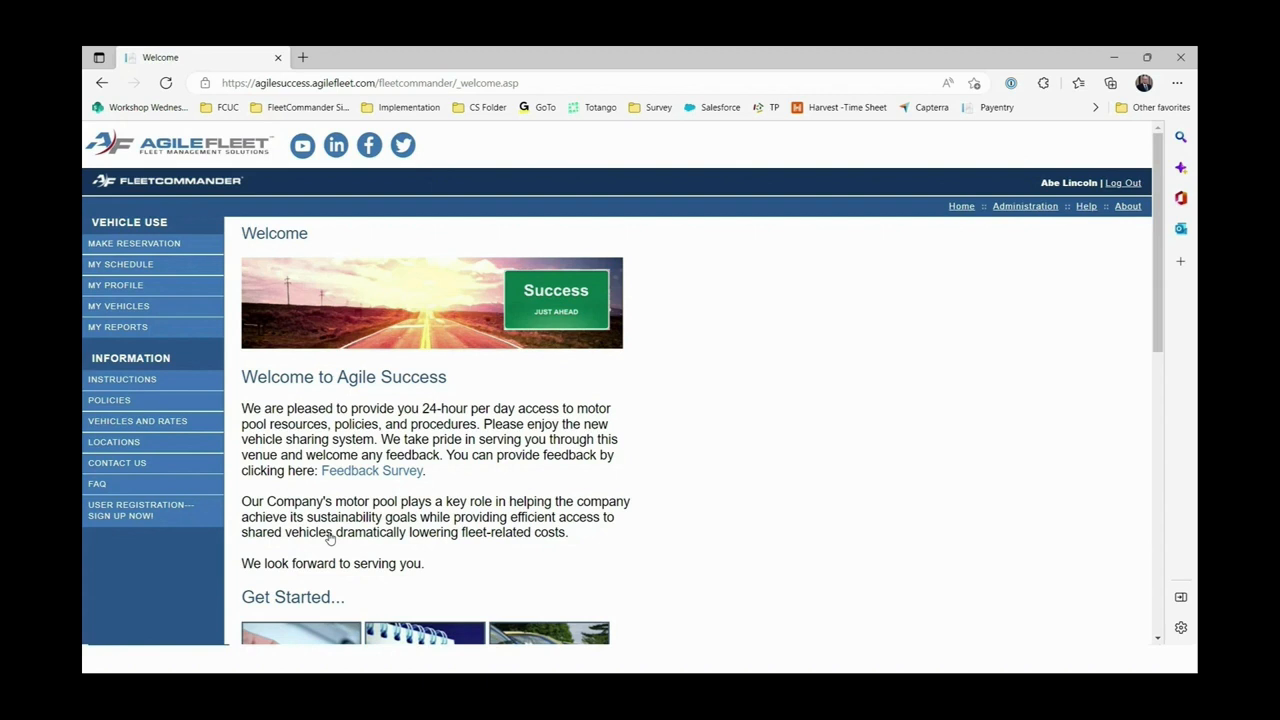
Open MY PROFILE and look over the user's Edit Profile page, including time zone settings.
{"action": "left_click", "coordinate": [122, 289]}
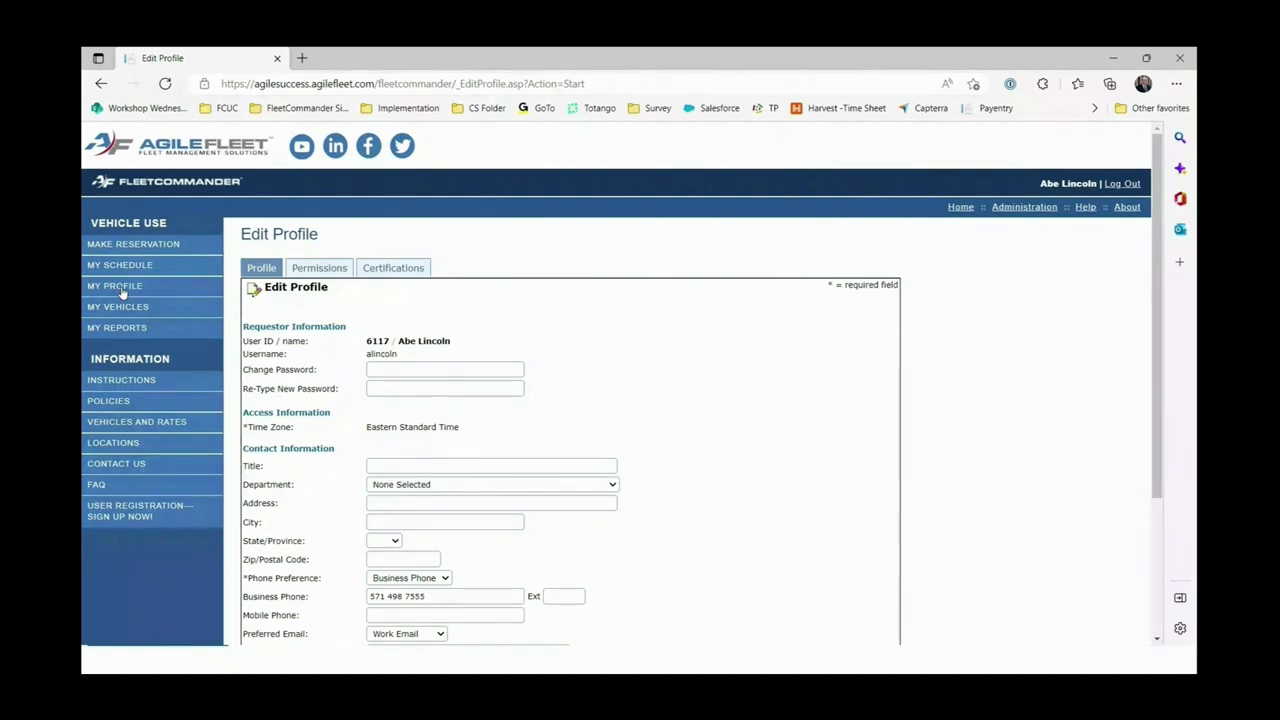
{"action": "scroll", "coordinate": [623, 368], "scroll_direction": "down", "scroll_amount": 1}
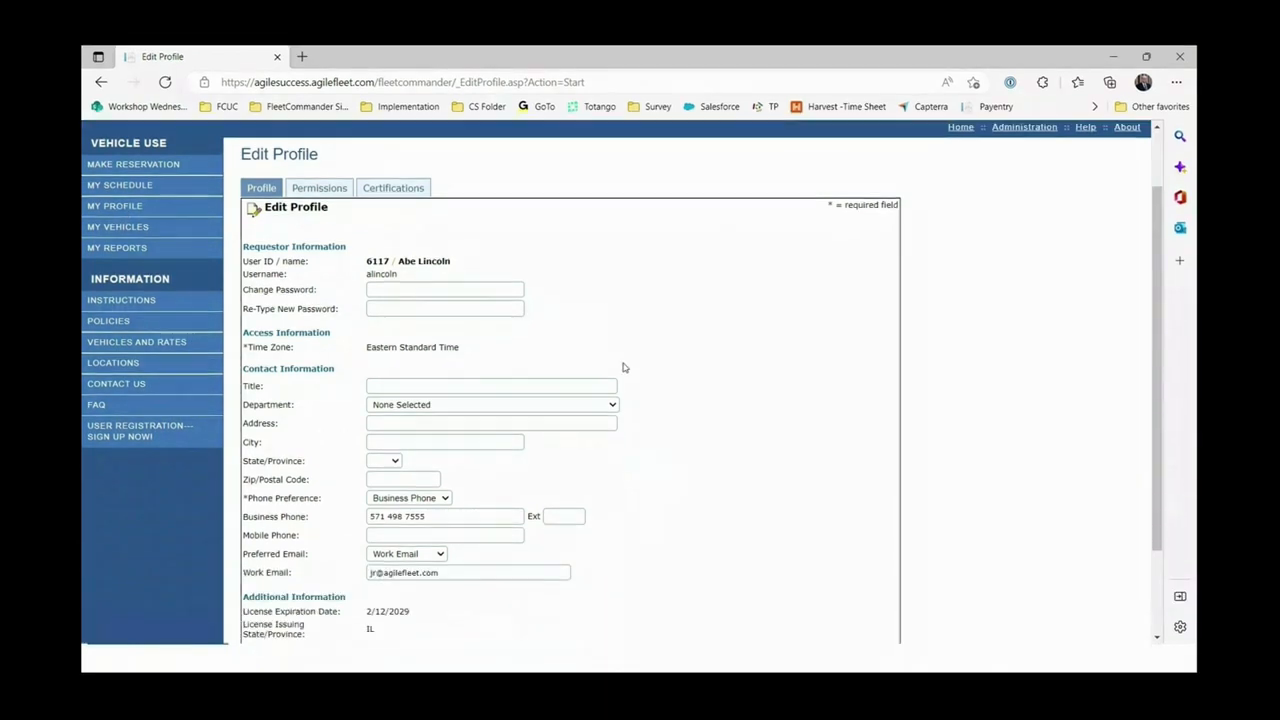
{"action": "scroll", "coordinate": [623, 368], "scroll_direction": "down", "scroll_amount": 1}
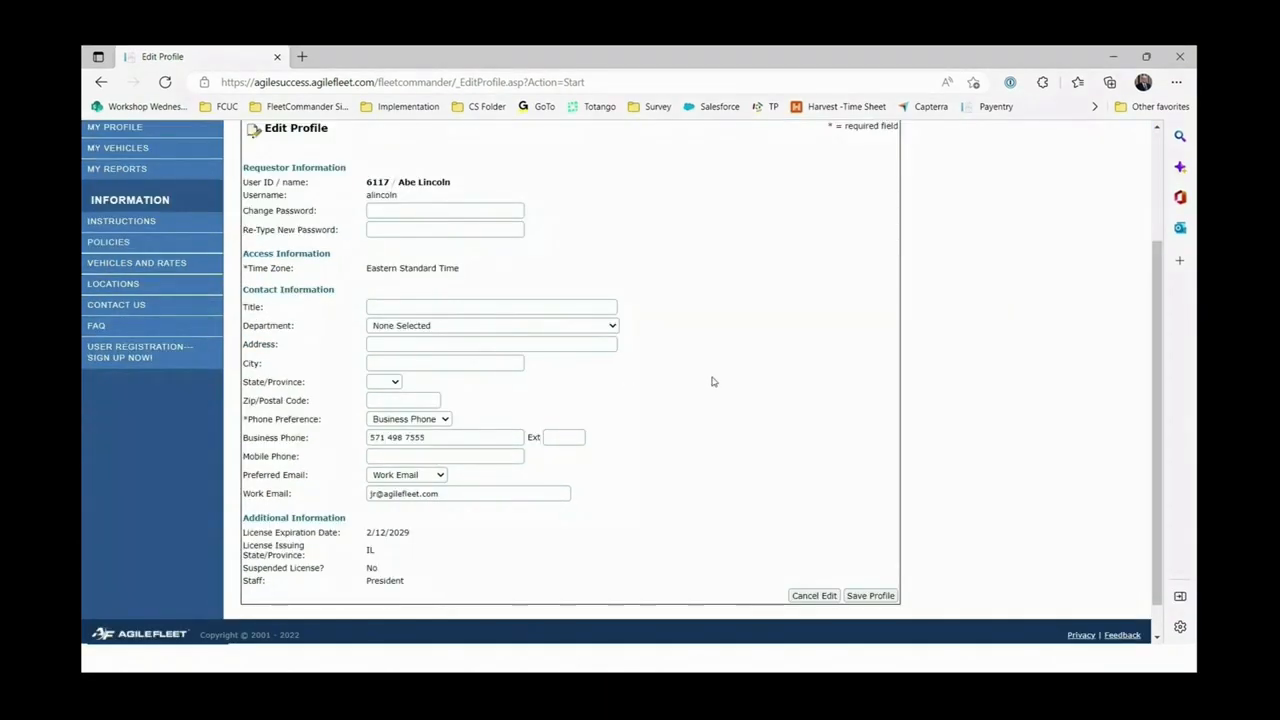
{"action": "scroll", "coordinate": [713, 381], "scroll_direction": "up", "scroll_amount": 1}
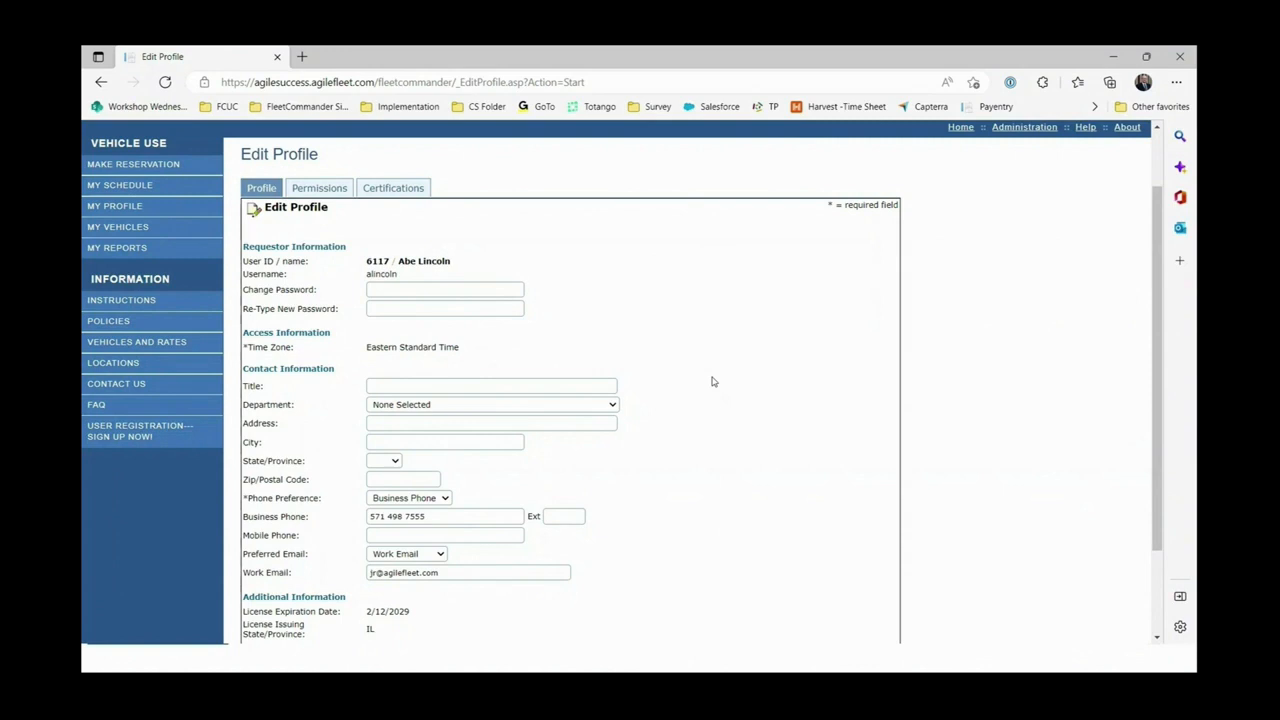
{"action": "scroll", "coordinate": [713, 381], "scroll_direction": "down", "scroll_amount": 1}
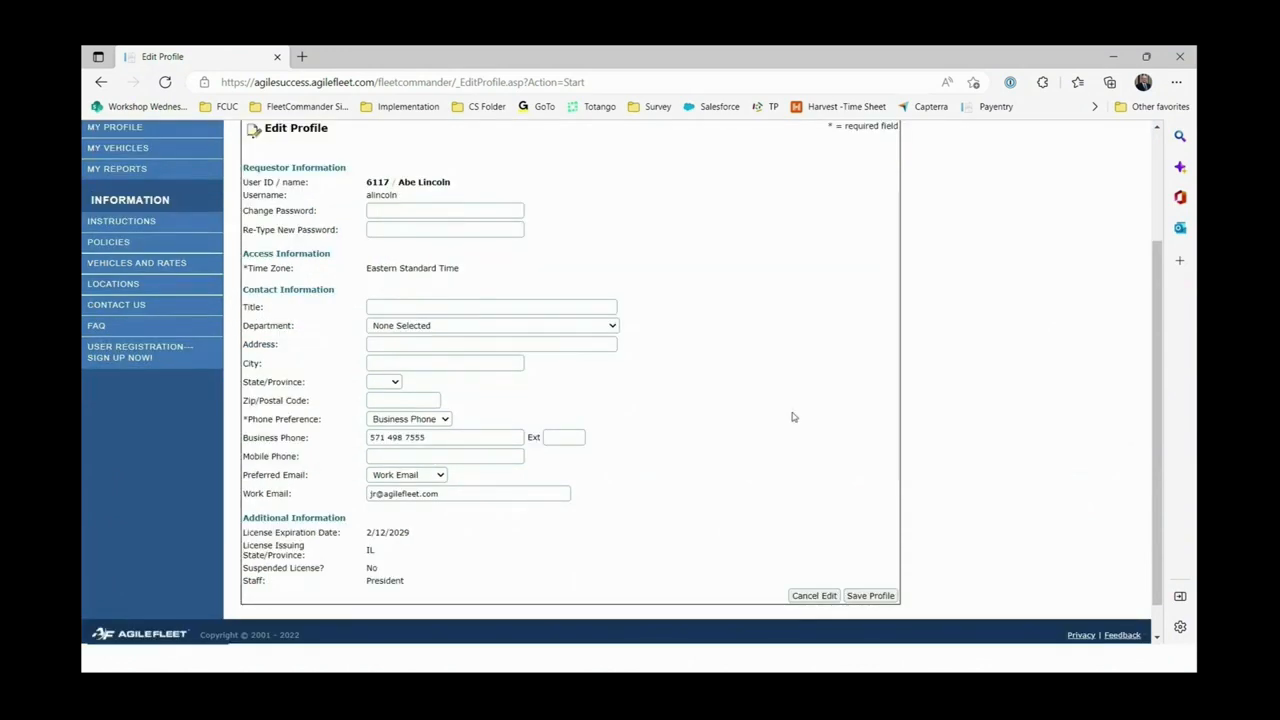
{"action": "scroll", "coordinate": [792, 417], "scroll_direction": "up", "scroll_amount": 3}
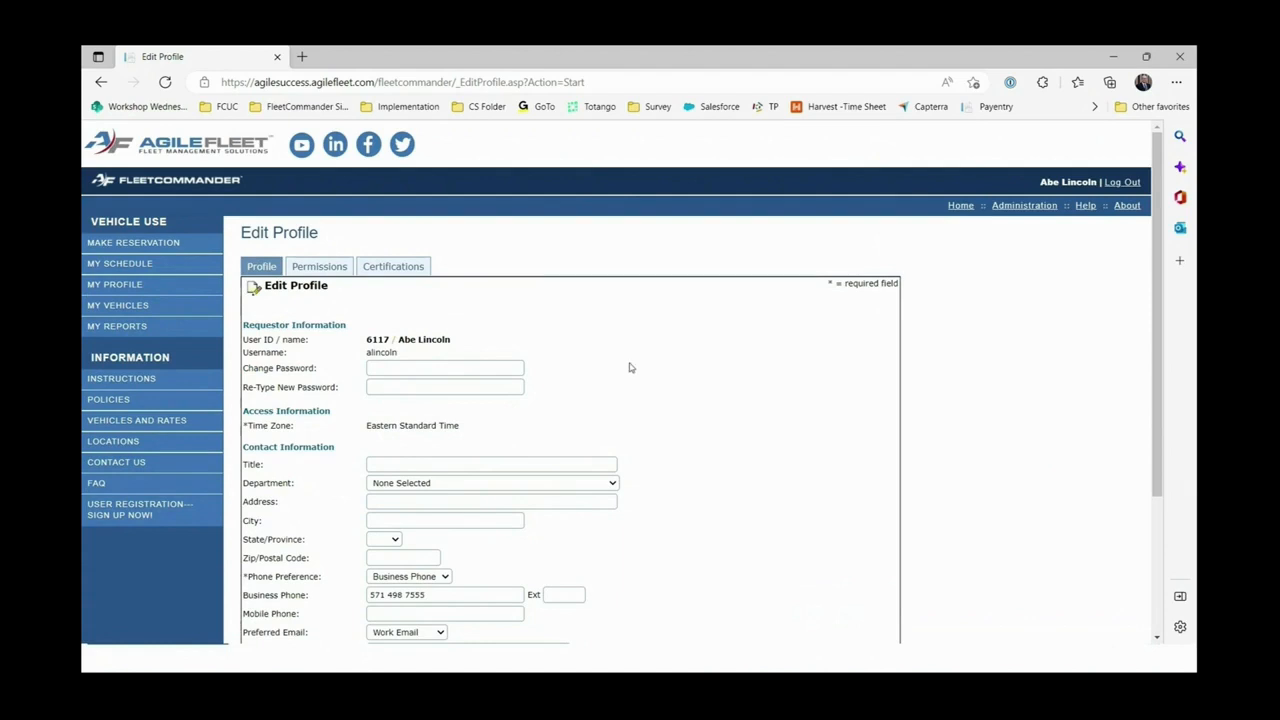
{"action": "scroll", "coordinate": [631, 366], "scroll_direction": "down", "scroll_amount": 1}
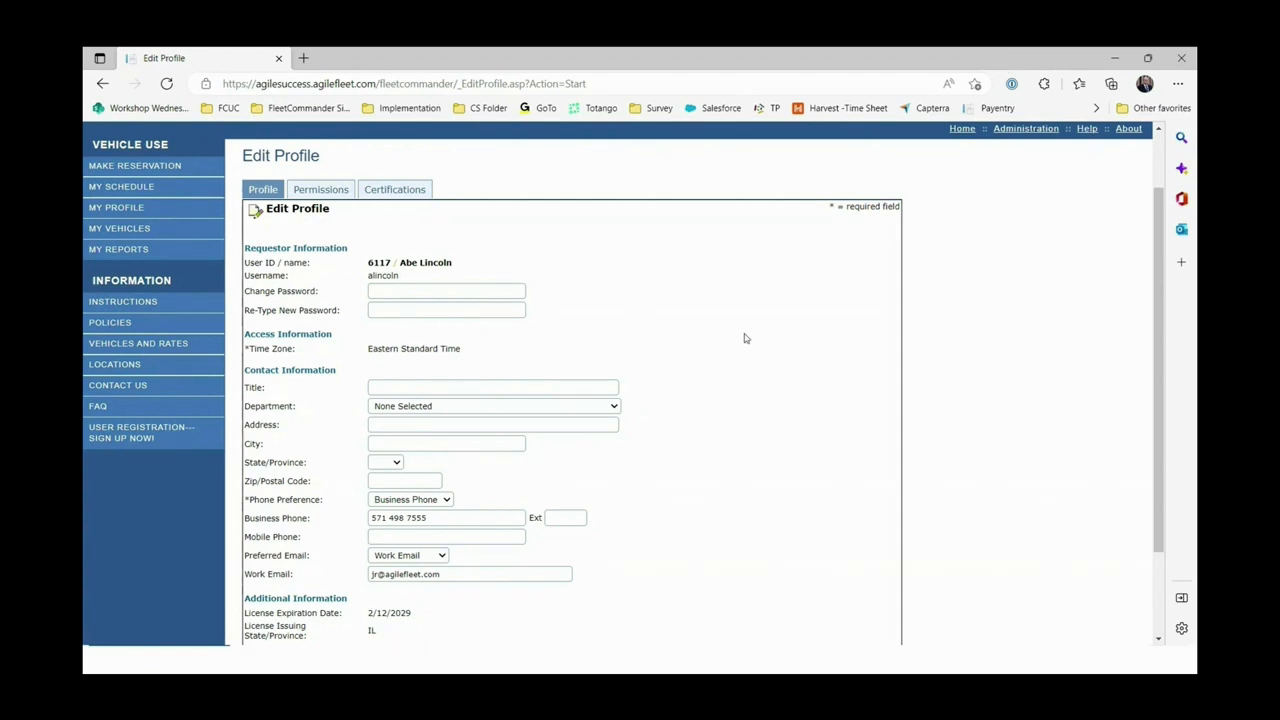
{"action": "scroll", "coordinate": [744, 338], "scroll_direction": "down", "scroll_amount": 2}
{"action": "scroll", "coordinate": [744, 338], "scroll_direction": "up", "scroll_amount": 1}
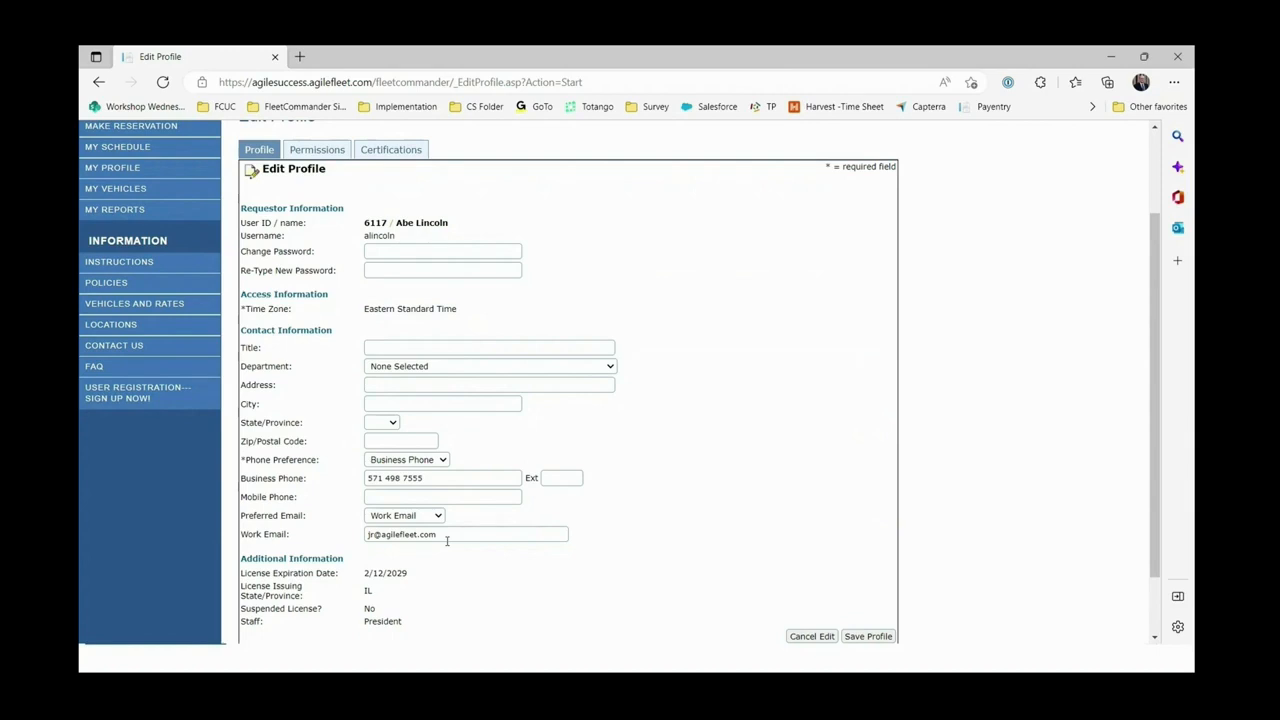
{"action": "scroll", "coordinate": [802, 428], "scroll_direction": "down", "scroll_amount": 2}
{"action": "scroll", "coordinate": [802, 428], "scroll_direction": "up", "scroll_amount": 5}
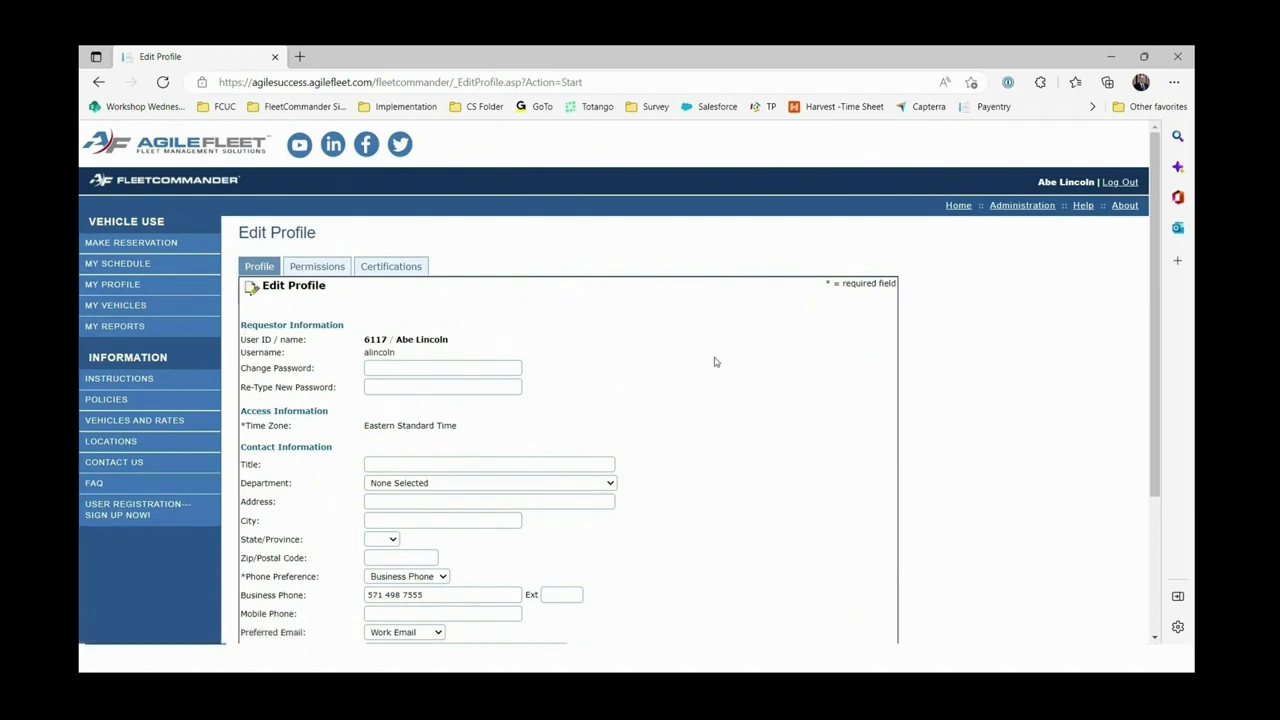
Open the MY REPORTS list from the left sidebar.
{"action": "left_click", "coordinate": [120, 328]}
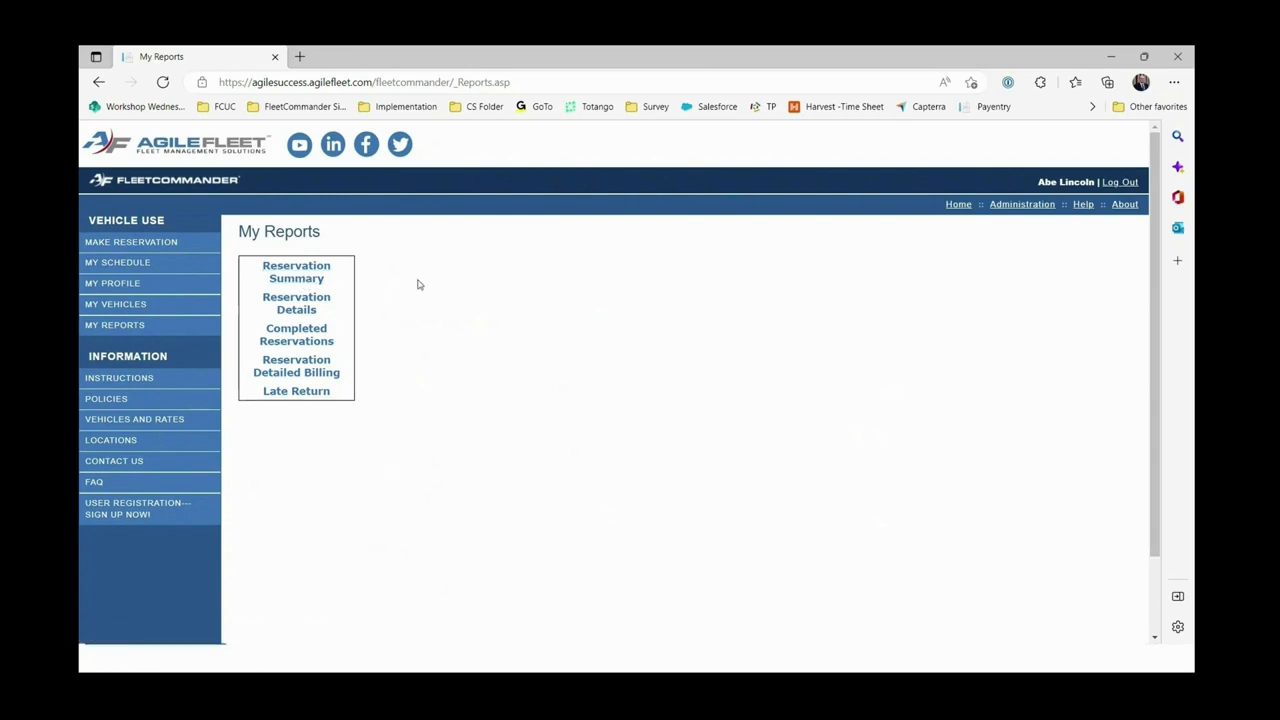
Open the Reservation Summary report form and tick 'Reserved by me'.
{"action": "left_click", "coordinate": [296, 279]}
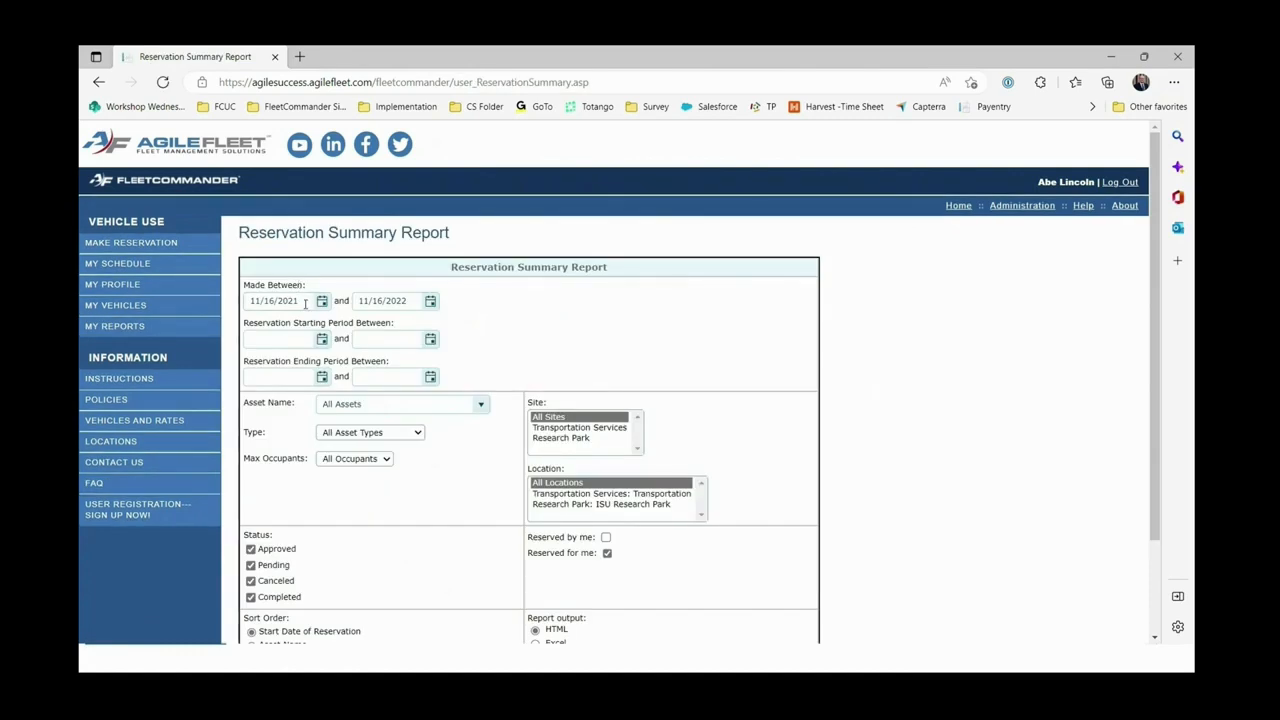
{"action": "scroll", "coordinate": [345, 420], "scroll_direction": "down", "scroll_amount": 2}
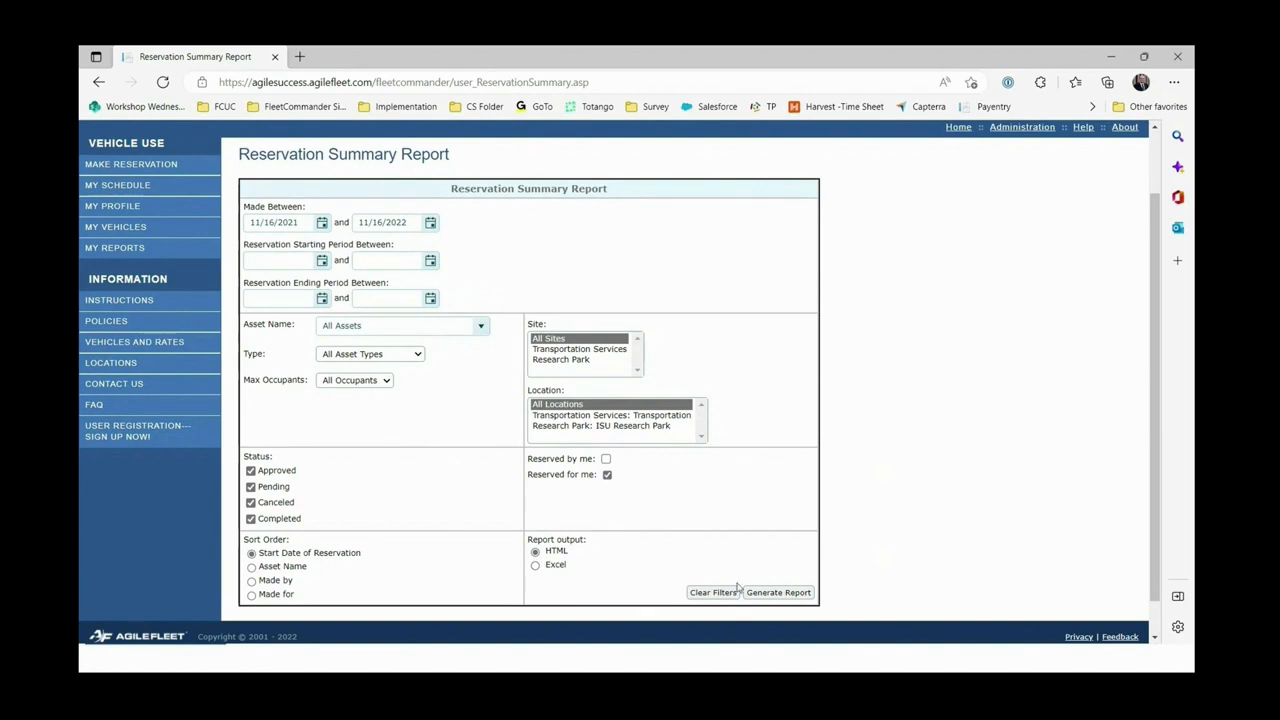
{"action": "left_click", "coordinate": [606, 474]}
{"action": "left_click", "coordinate": [605, 458]}
Generate the Reservation Summary report, then log back in as the original user on the first tab.
{"action": "left_click", "coordinate": [768, 593]}
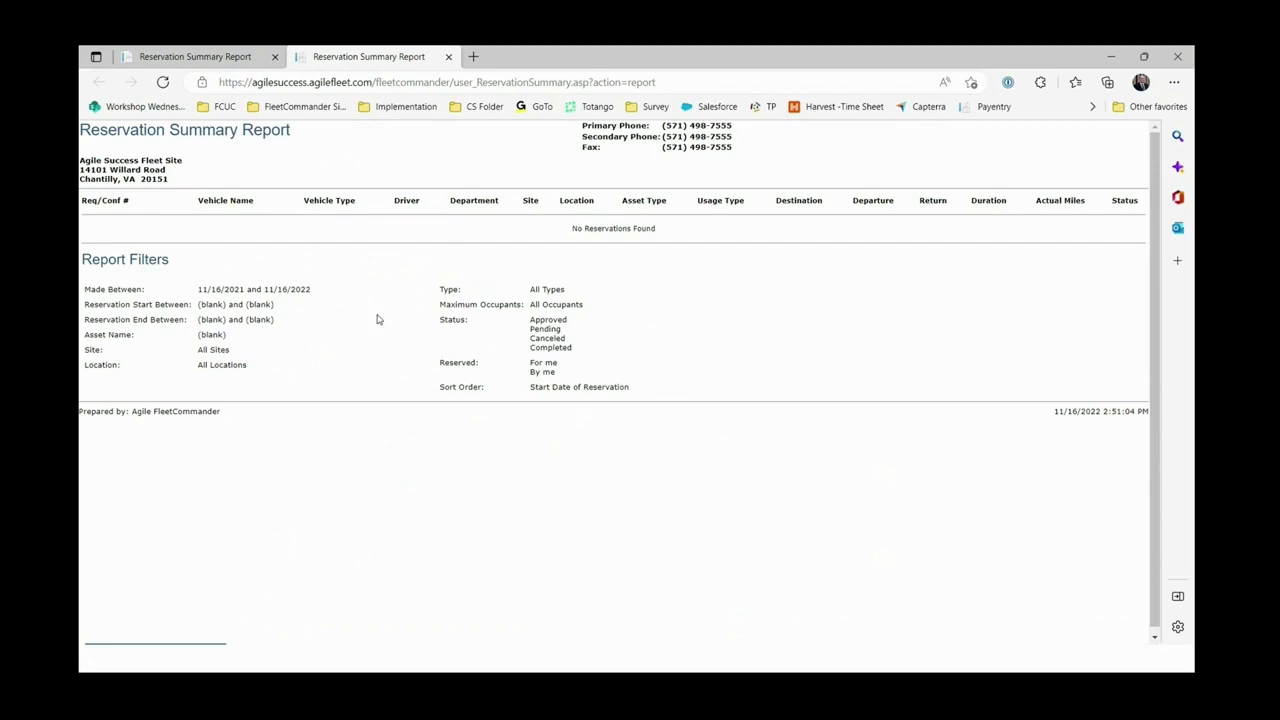
{"action": "left_click", "coordinate": [213, 62]}
{"action": "left_click", "coordinate": [433, 370]}
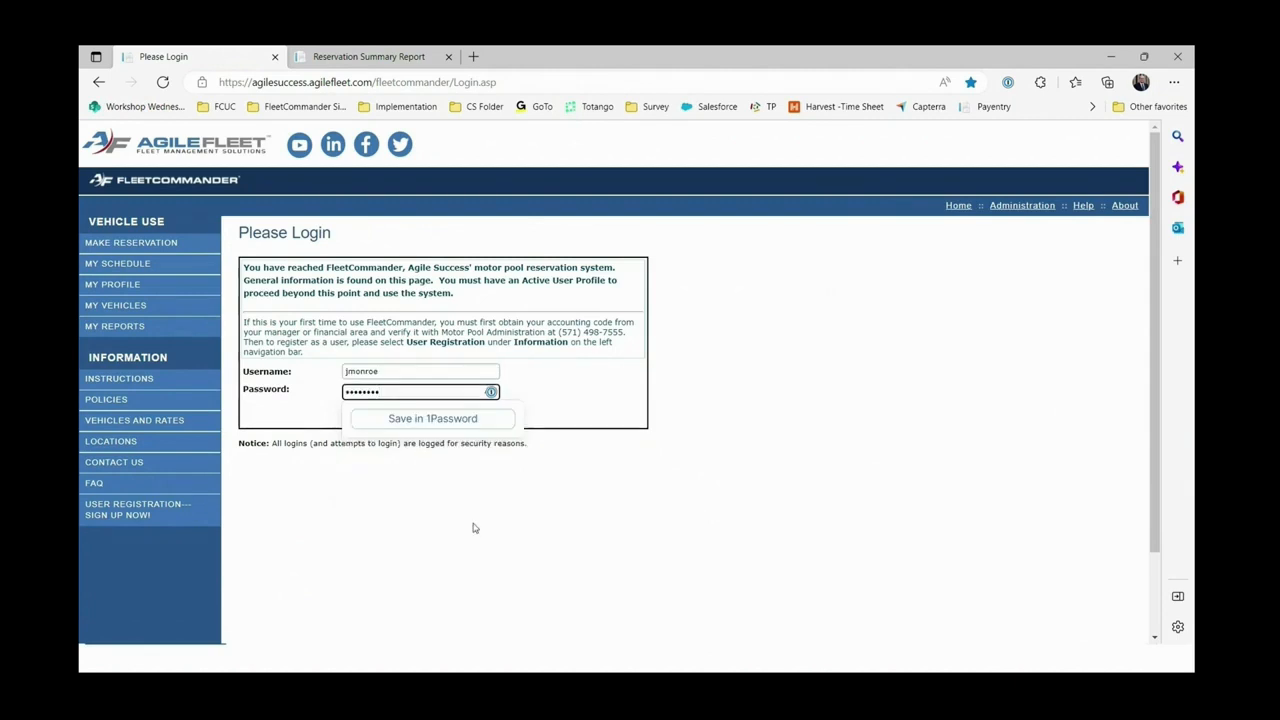
{"action": "left_click", "coordinate": [474, 527]}
{"action": "left_click", "coordinate": [395, 421]}
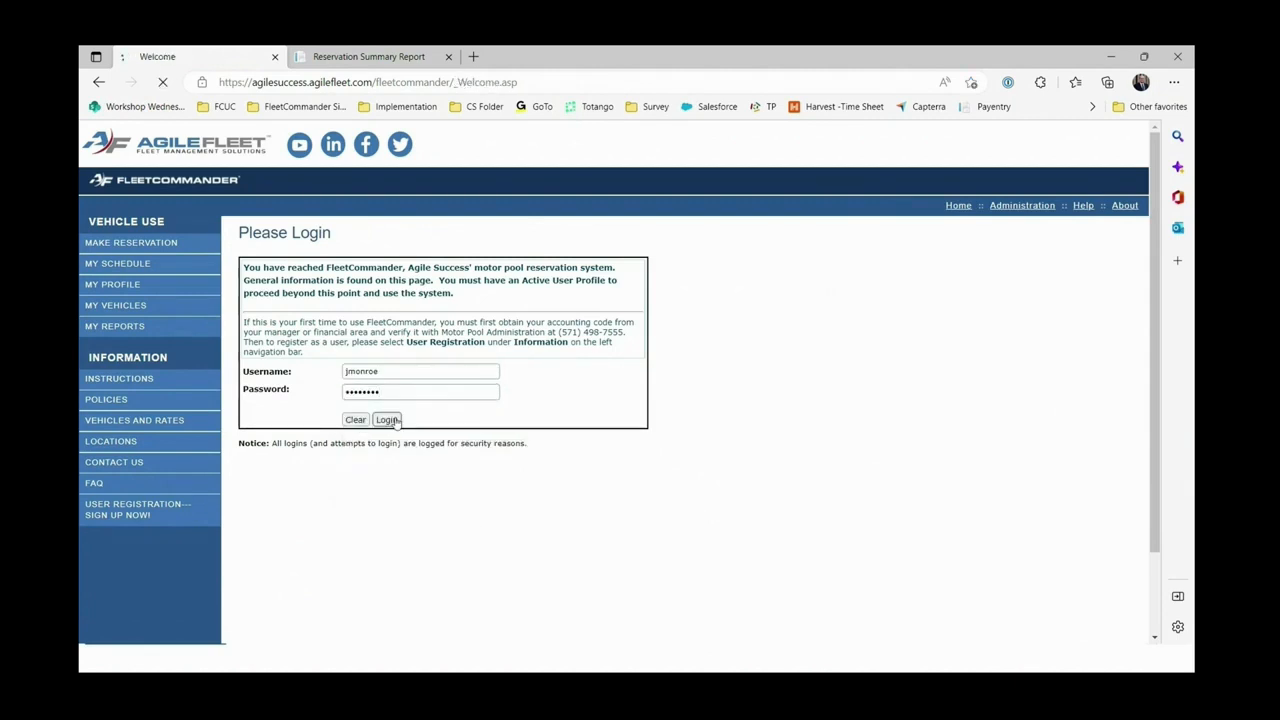
Generate the Reservation Summary report showing two cancelled Washington, DC reservations, then close its tab.
{"action": "left_click", "coordinate": [126, 305]}
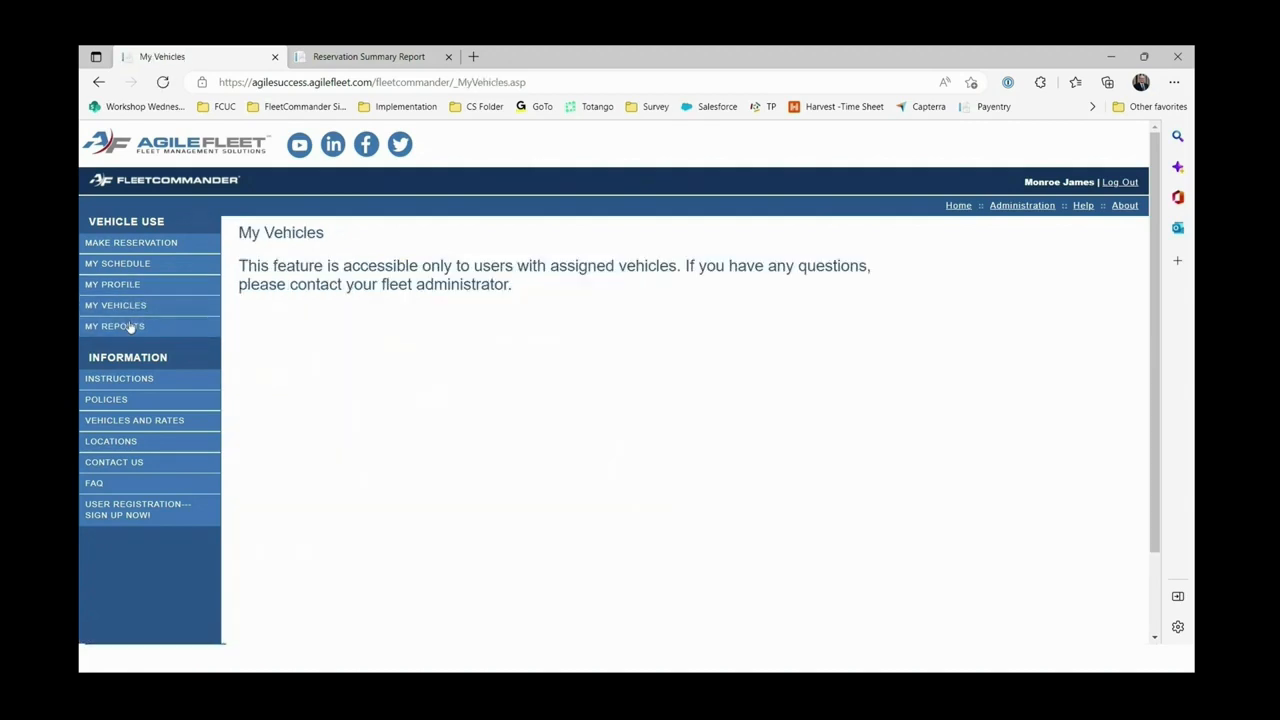
{"action": "left_click", "coordinate": [129, 326]}
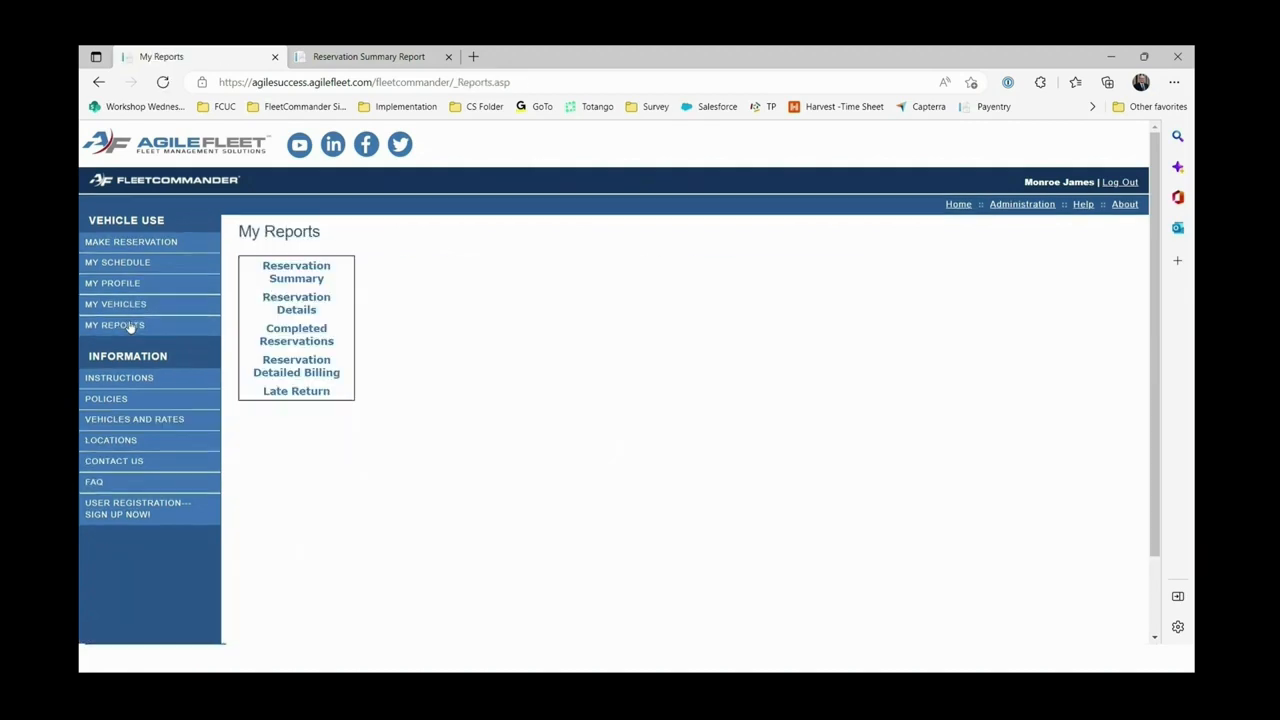
{"action": "left_click", "coordinate": [309, 277]}
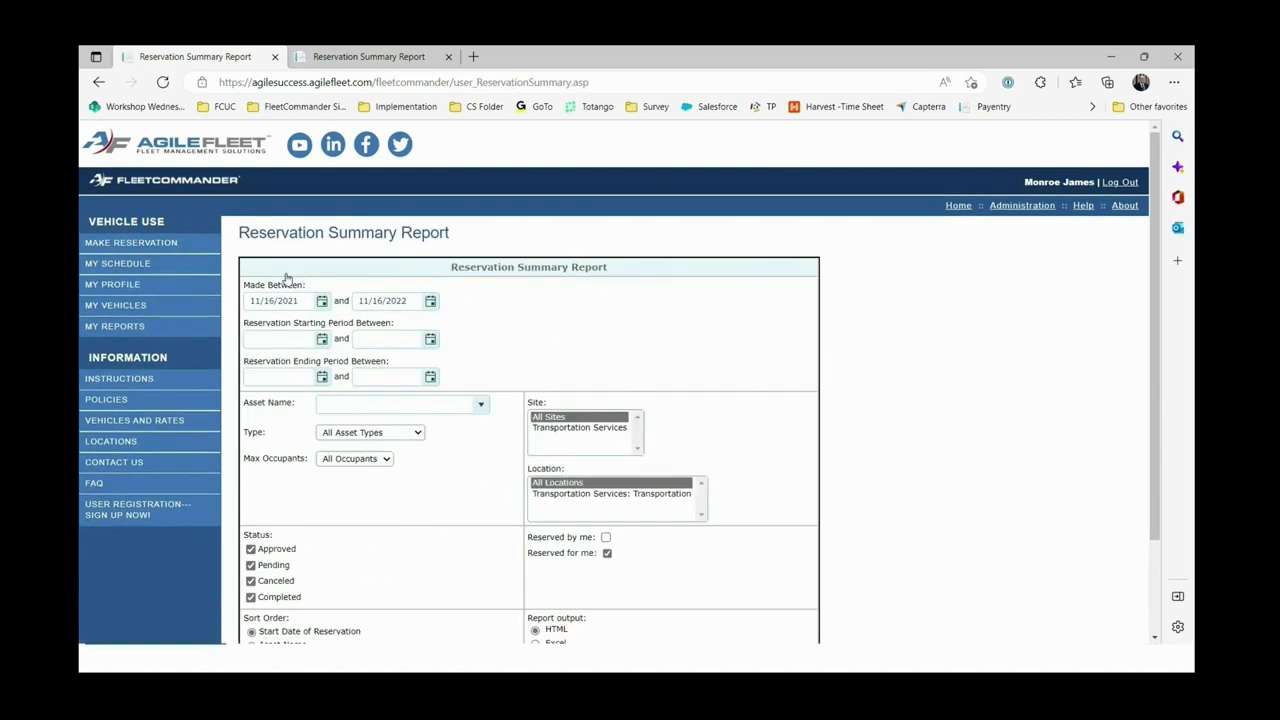
{"action": "left_click_drag", "start_coordinate": [299, 301], "coordinate": [244, 308]}
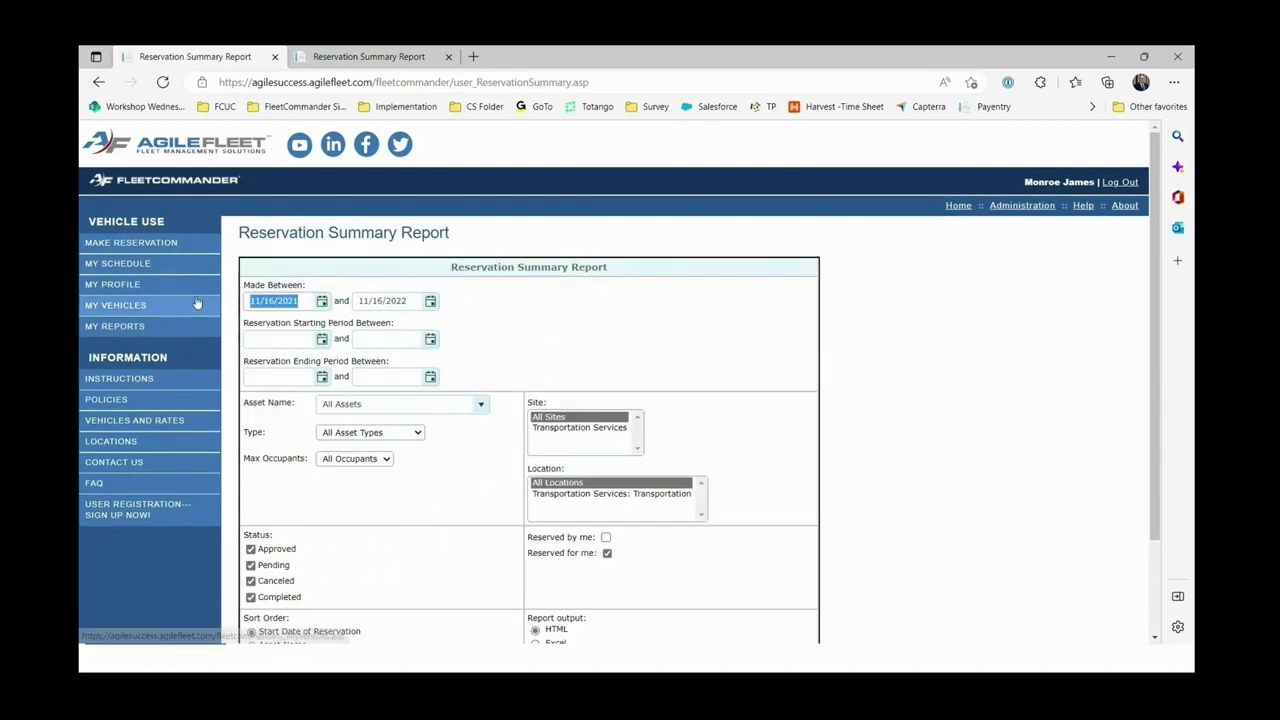
{"action": "left_click", "coordinate": [700, 337]}
{"action": "scroll", "coordinate": [700, 337], "scroll_direction": "down", "scroll_amount": 2}
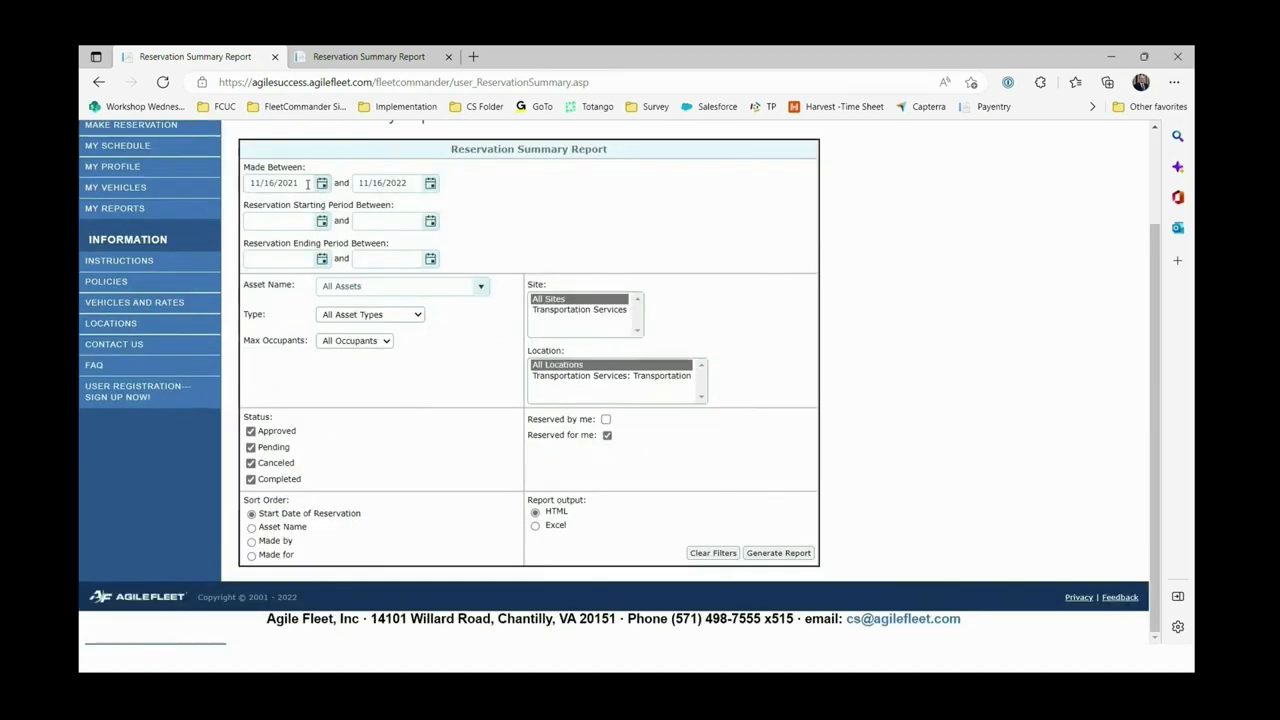
{"action": "left_click", "coordinate": [784, 556]}
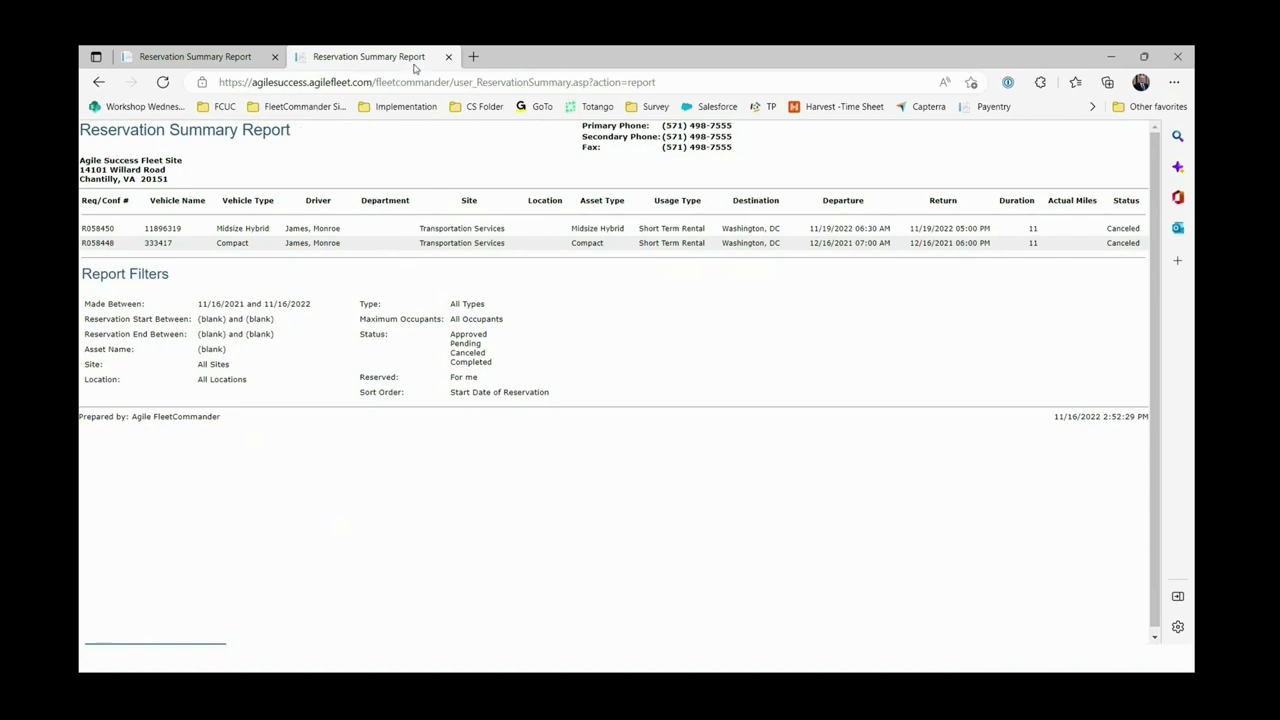
{"action": "left_click", "coordinate": [448, 58]}
{"action": "scroll", "coordinate": [115, 300], "scroll_direction": "up", "scroll_amount": 1}
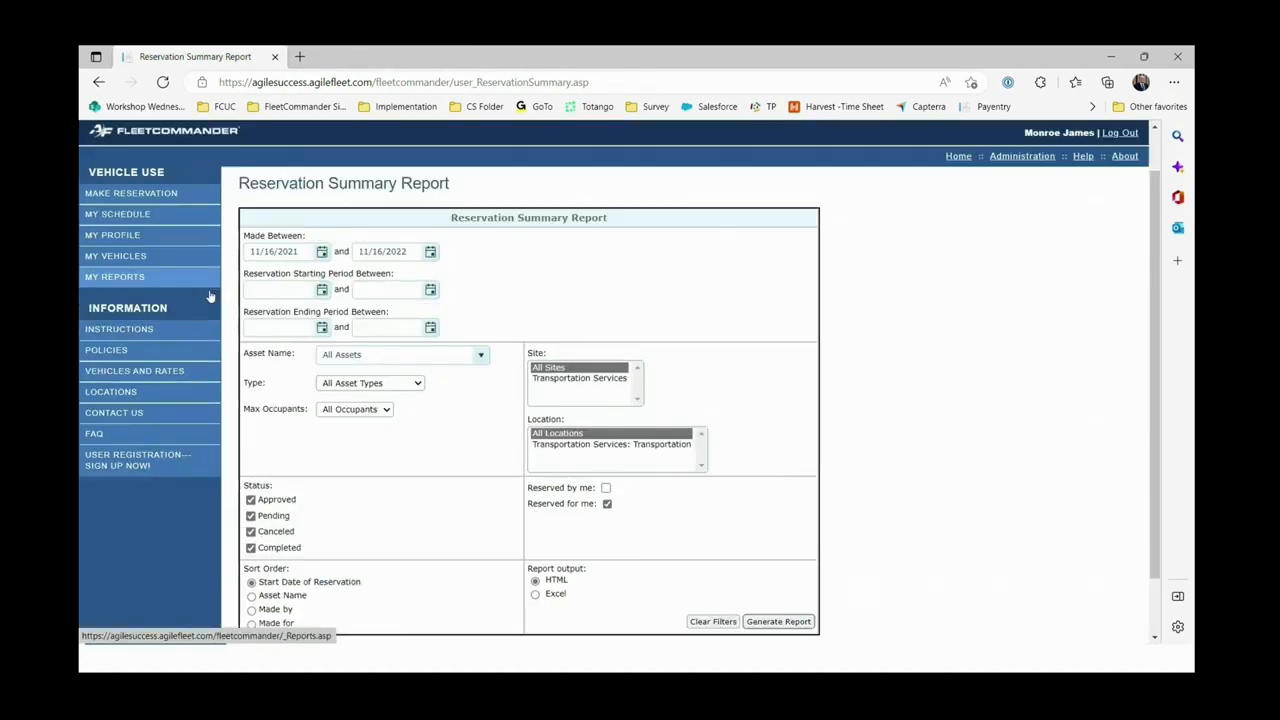
Generate the Detailed Billing report for reservations ending 10/16/2015 to 11/16/2022.
{"action": "left_click", "coordinate": [115, 287]}
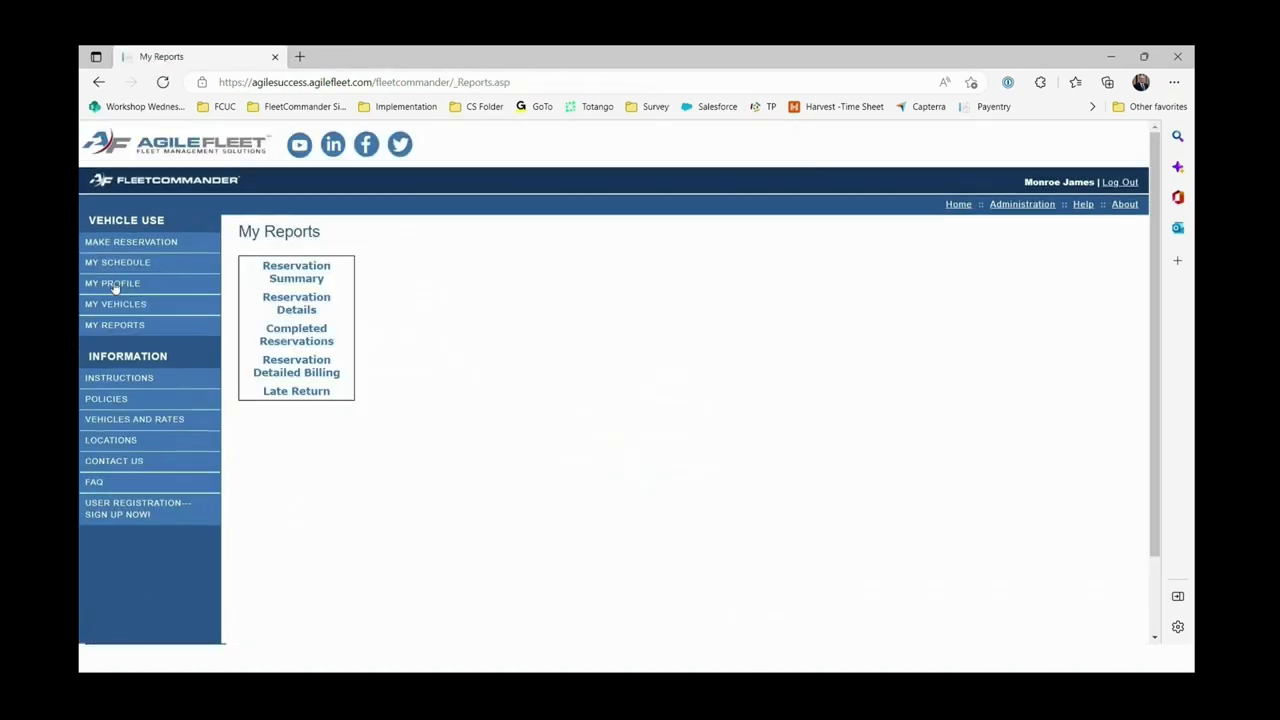
{"action": "left_click", "coordinate": [310, 368]}
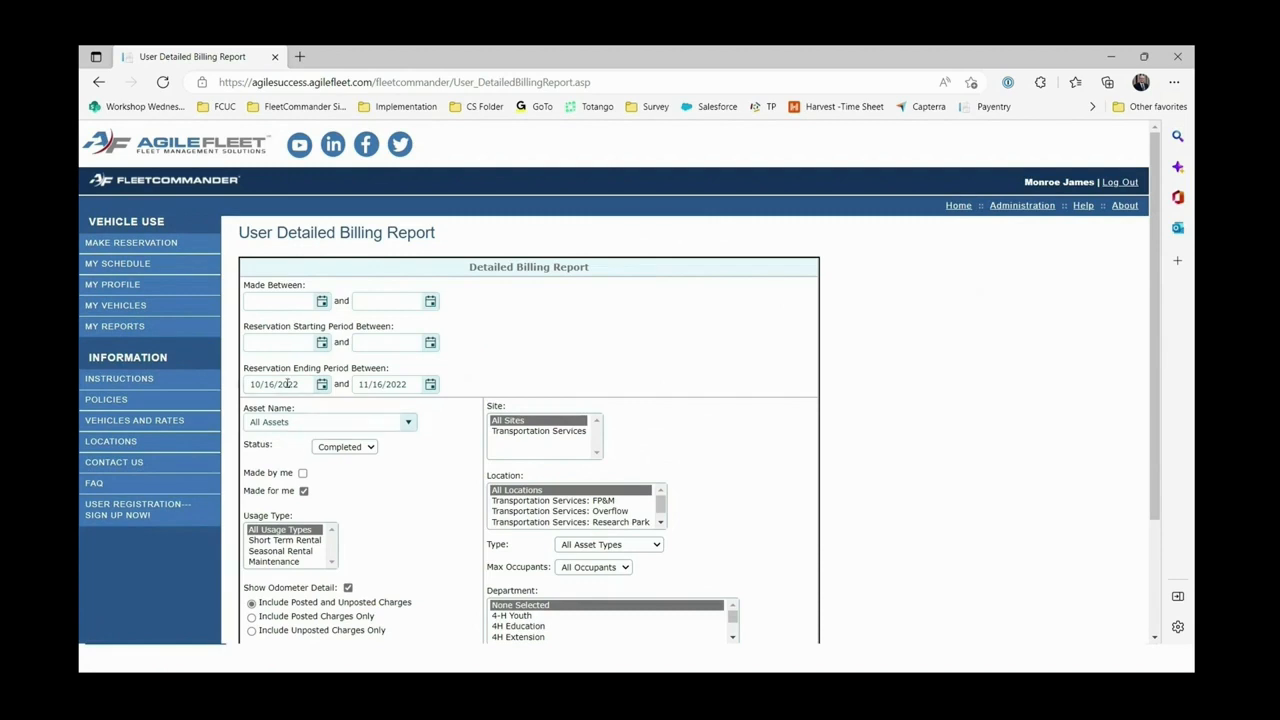
{"action": "left_click_drag", "start_coordinate": [310, 384], "coordinate": [291, 384]}
{"action": "type", "text": "15"}
{"action": "scroll", "coordinate": [700, 440], "scroll_direction": "down", "scroll_amount": 3}
{"action": "left_click", "coordinate": [762, 544]}
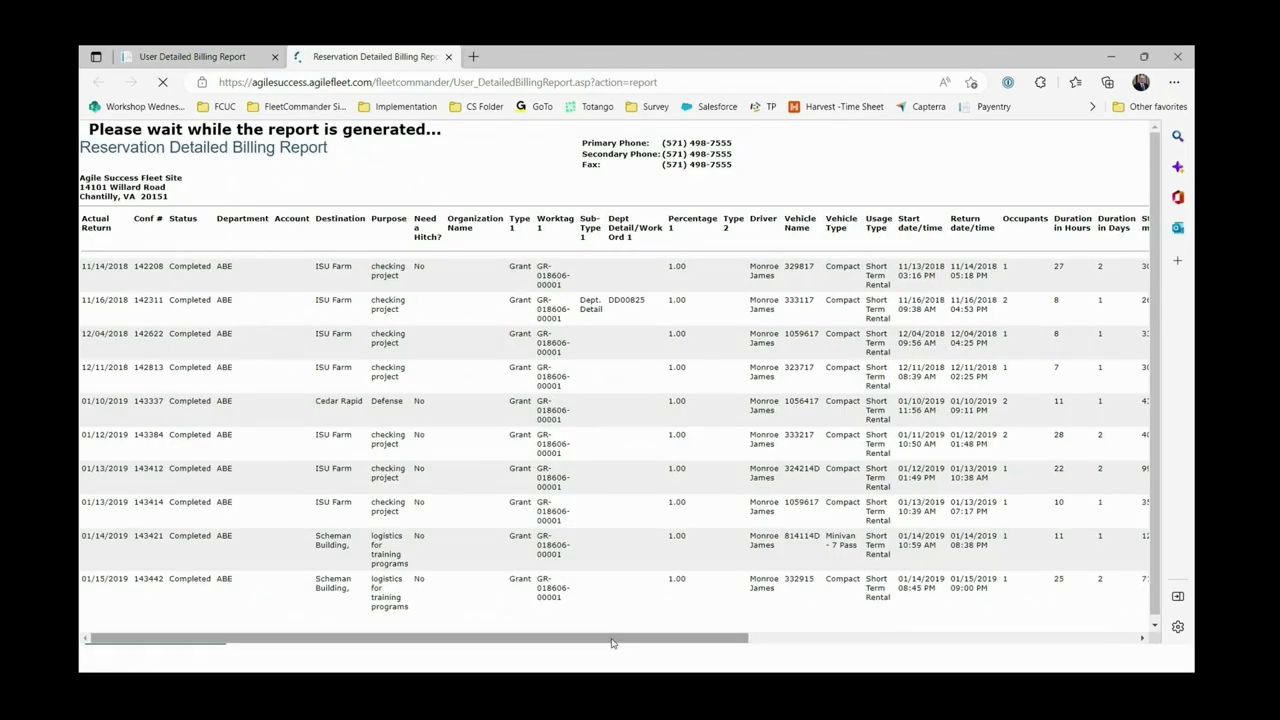
Review the billing report results, then return to the My Reports list on the form tab.
{"action": "left_click_drag", "start_coordinate": [612, 644], "coordinate": [1005, 644]}
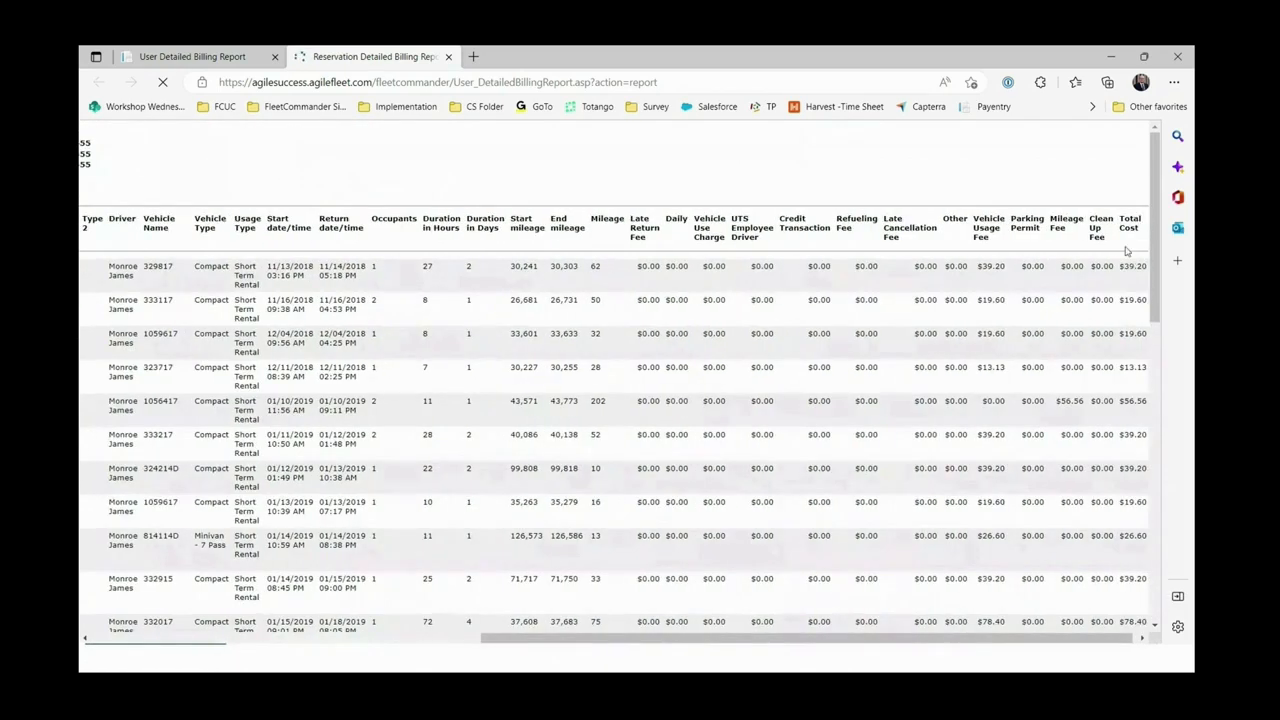
{"action": "scroll", "coordinate": [1128, 580], "scroll_direction": "down", "scroll_amount": 3}
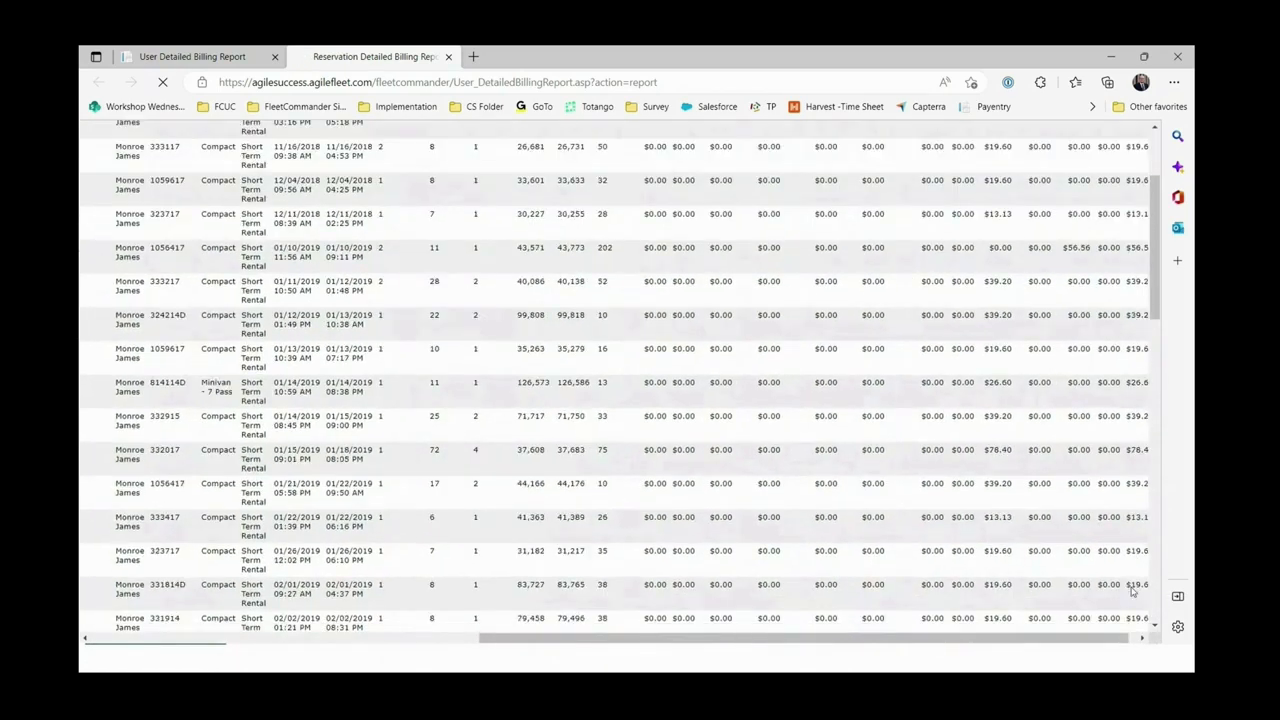
{"action": "left_click_drag", "start_coordinate": [1052, 637], "coordinate": [674, 638]}
{"action": "left_click", "coordinate": [190, 56]}
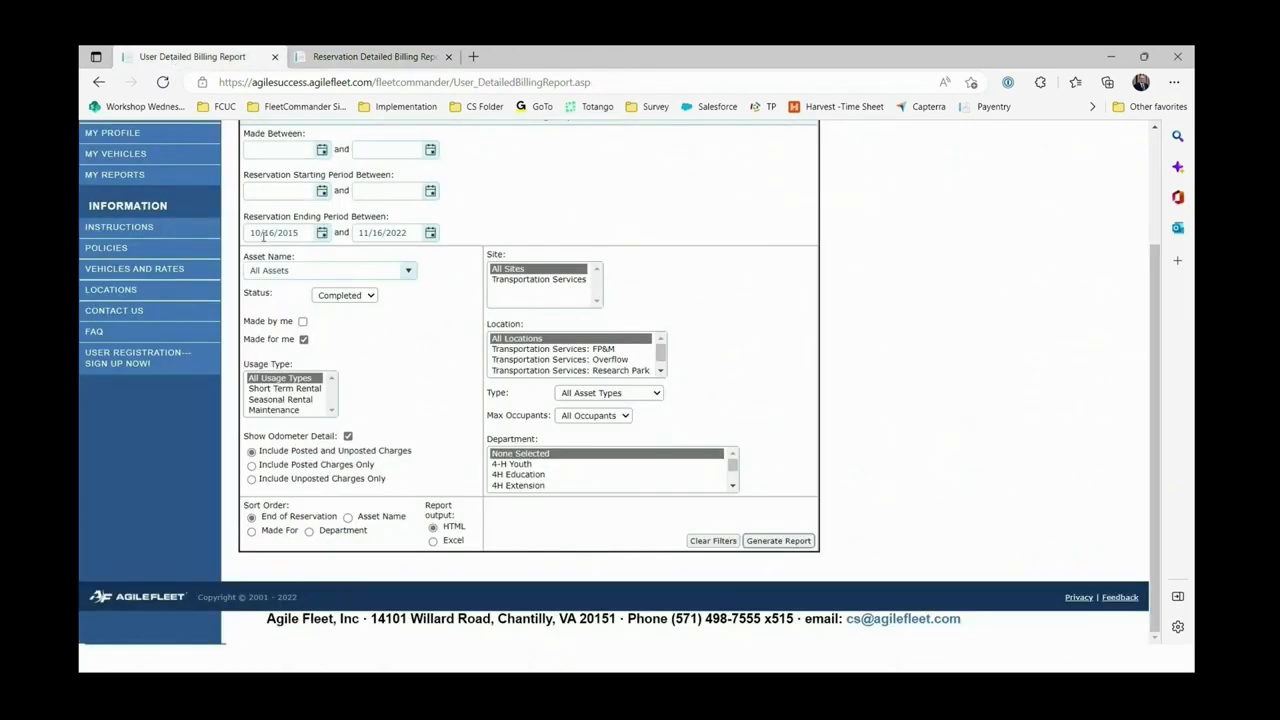
{"action": "scroll", "coordinate": [651, 210], "scroll_direction": "up", "scroll_amount": 3}
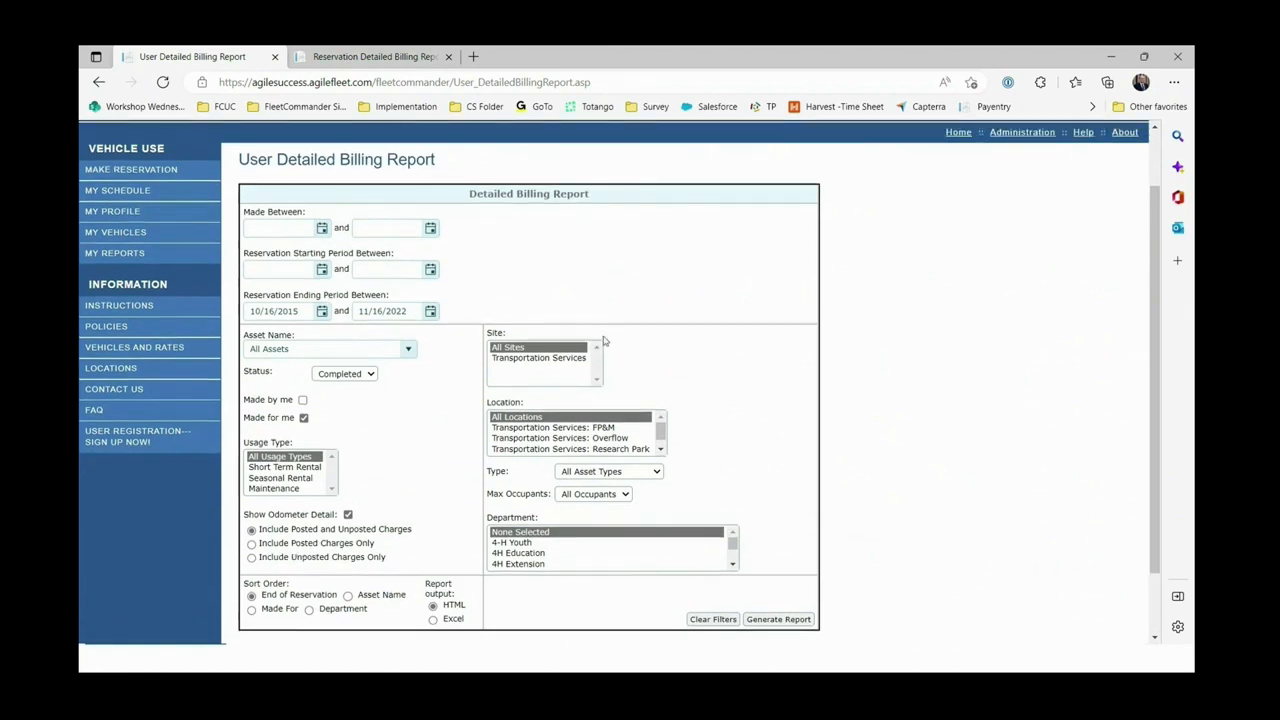
{"action": "left_click", "coordinate": [128, 326]}
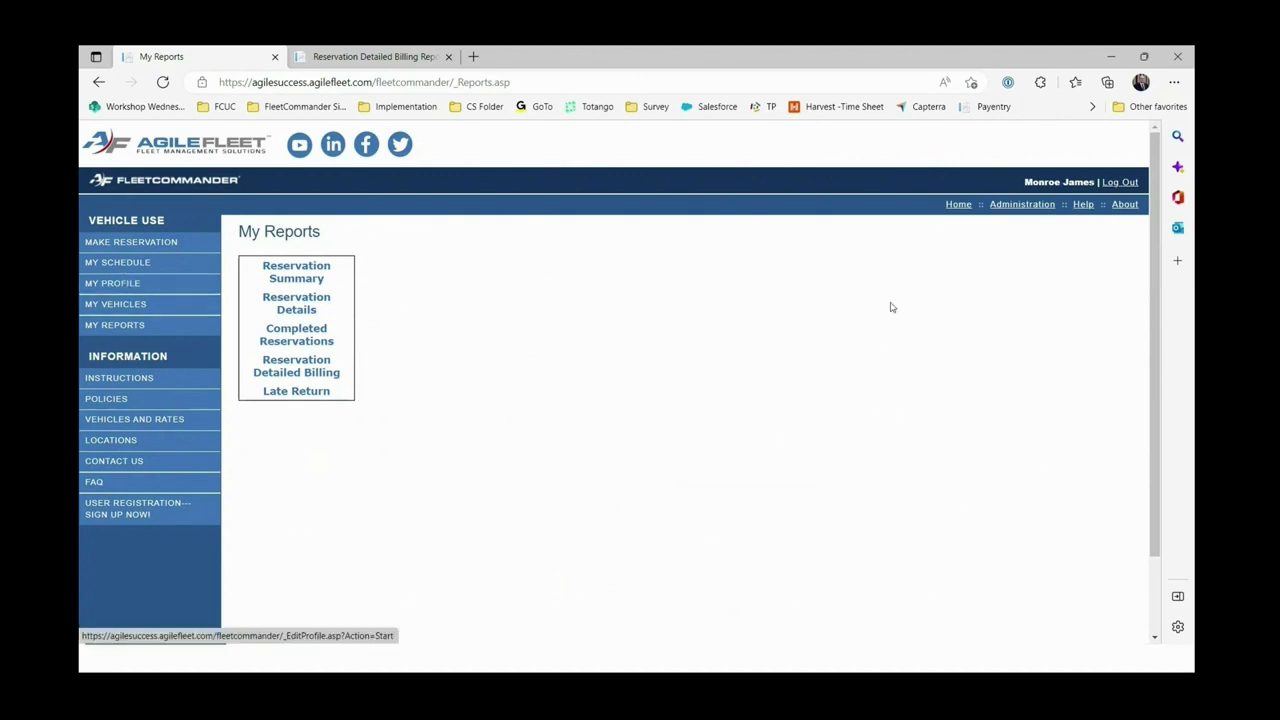
Log out and sign back in under a different account using its username and password.
{"action": "left_click", "coordinate": [1120, 183]}
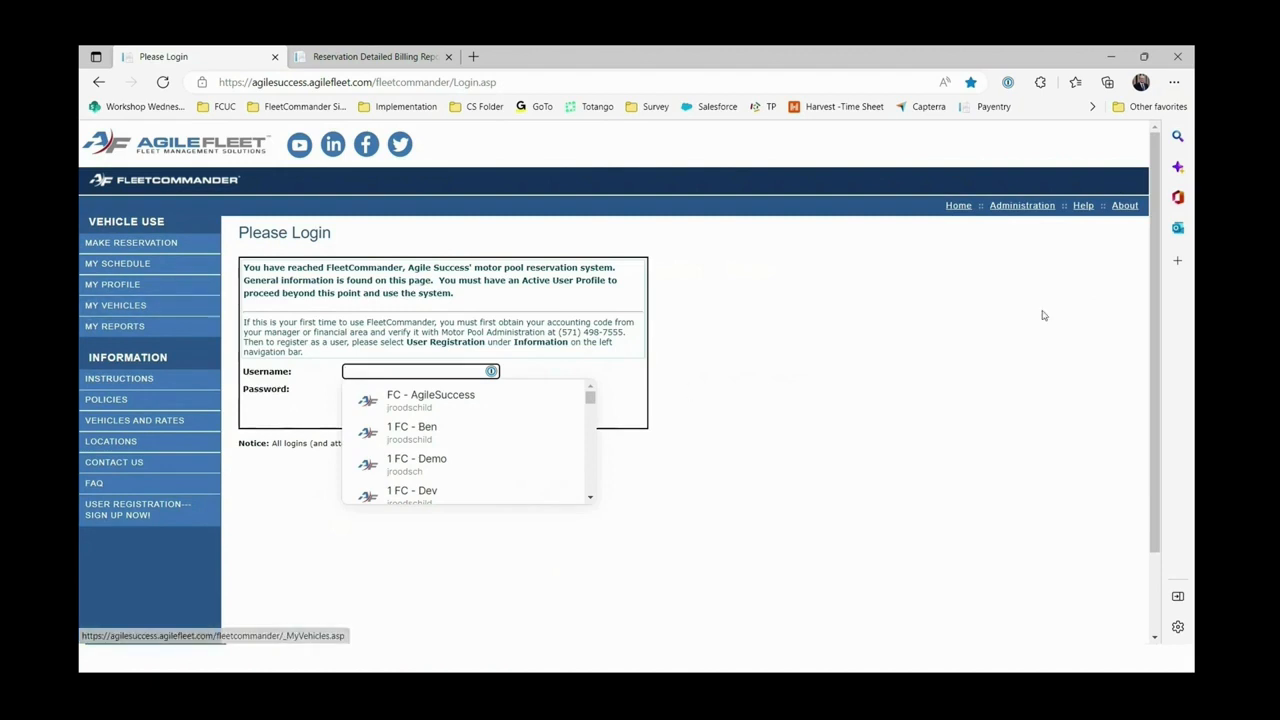
{"action": "left_click", "coordinate": [957, 338]}
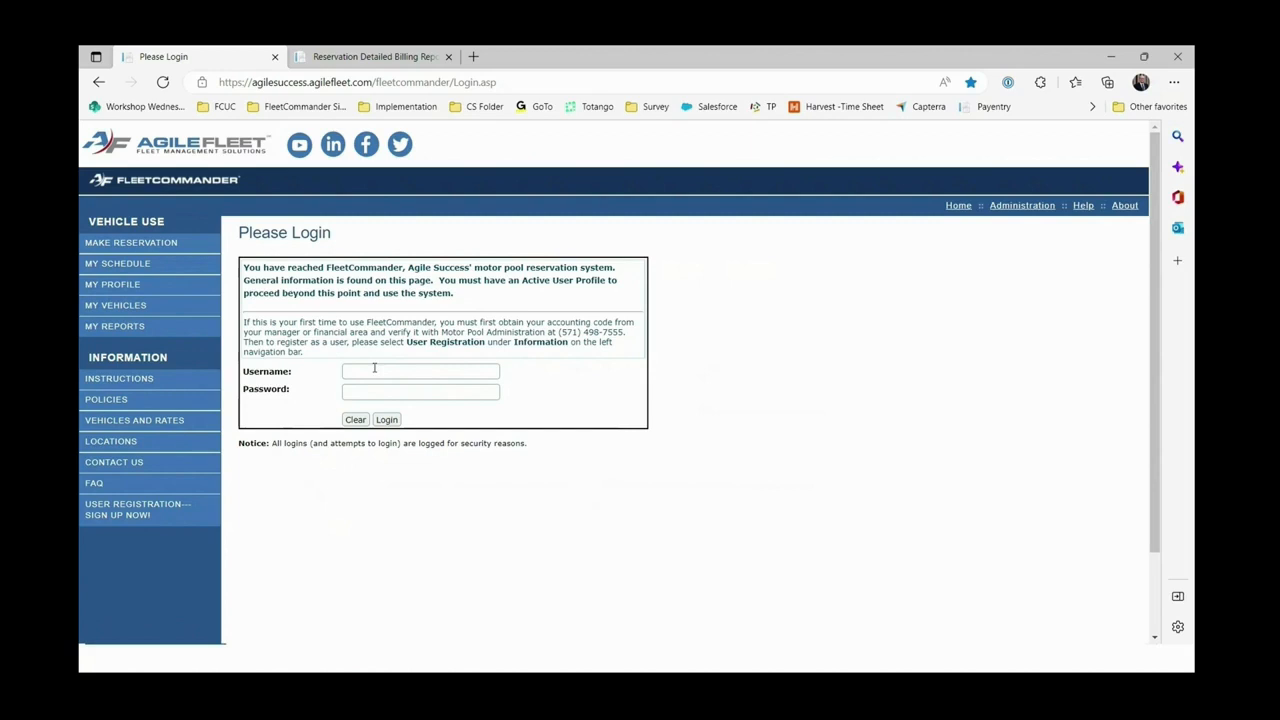
{"action": "left_click", "coordinate": [412, 372]}
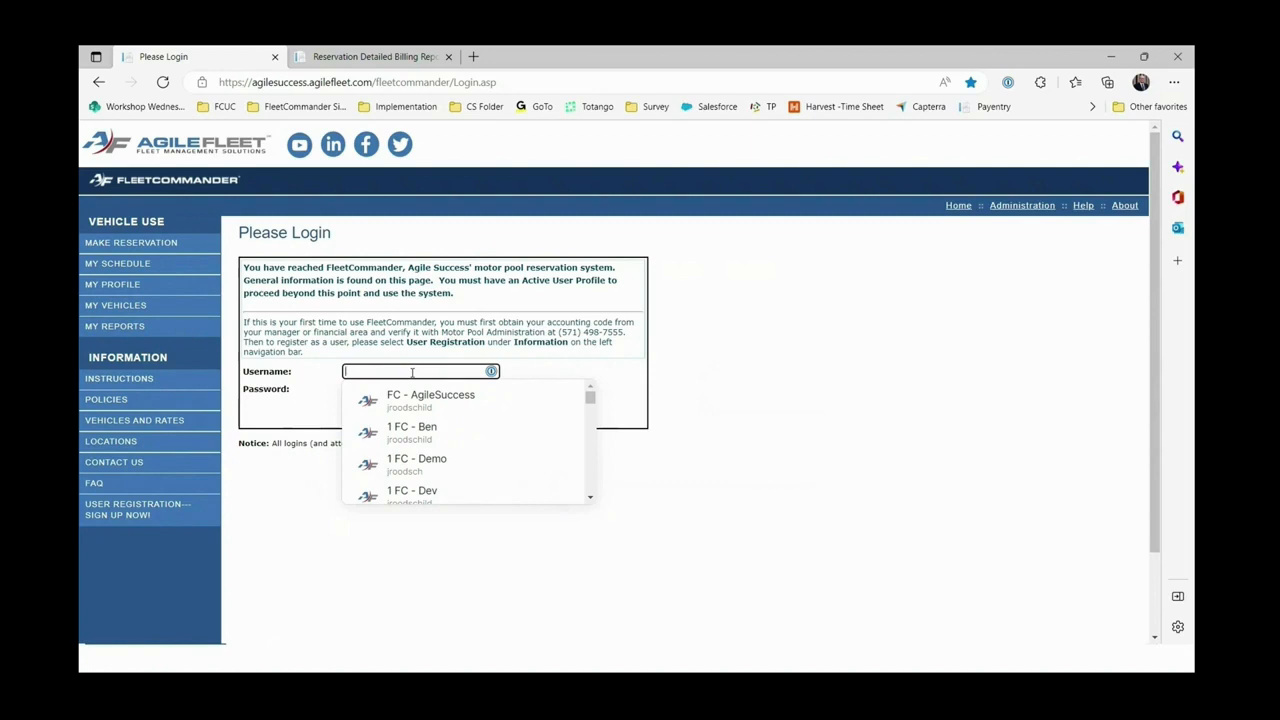
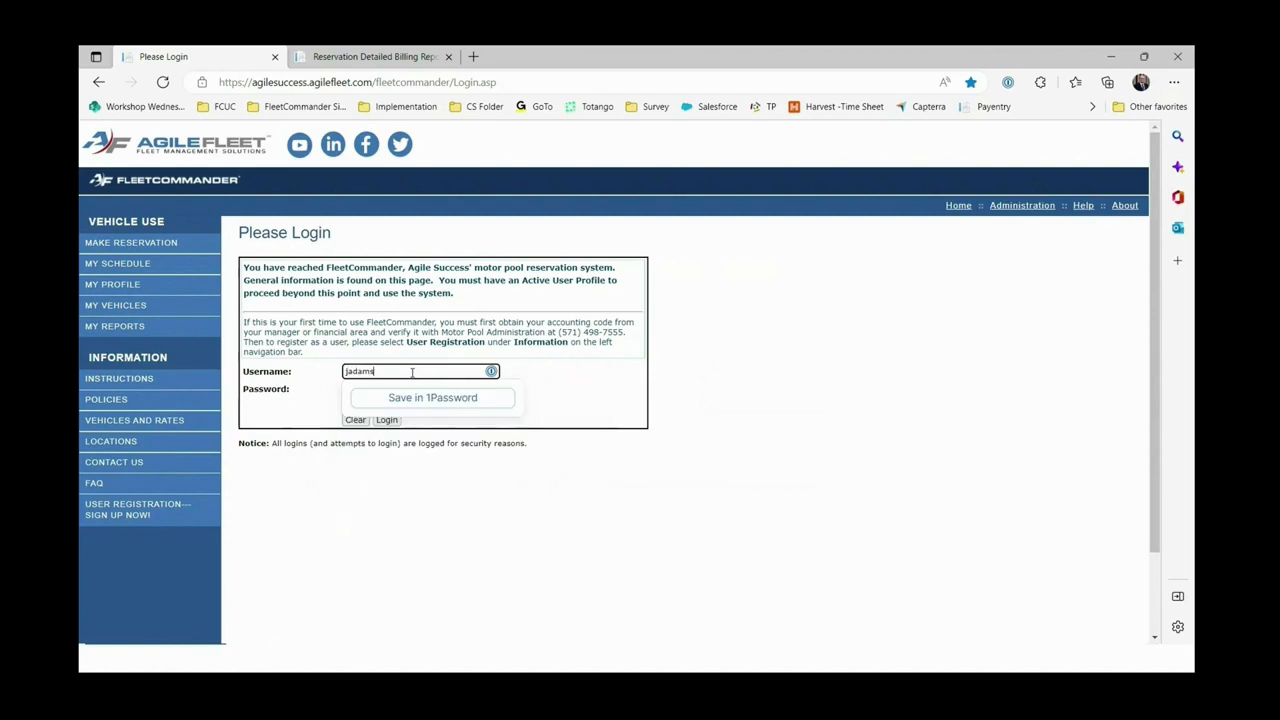
{"action": "left_click", "coordinate": [355, 389]}
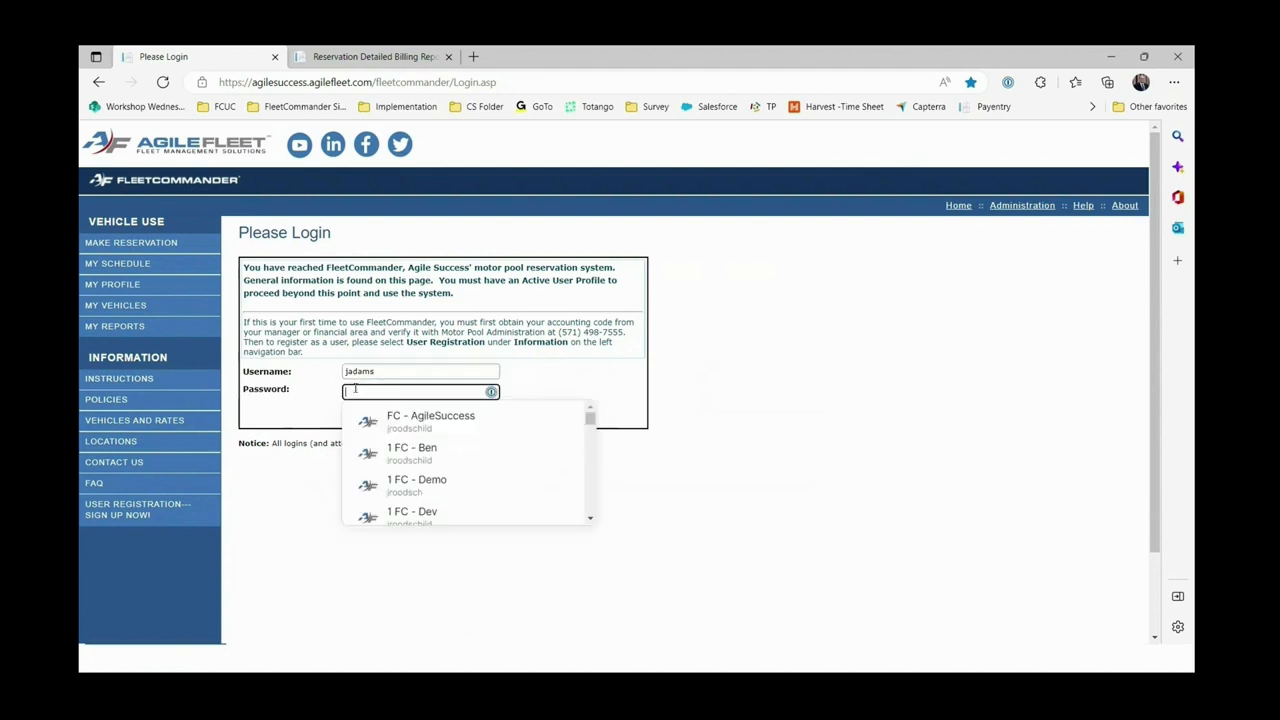
{"action": "type", "text": "****"}
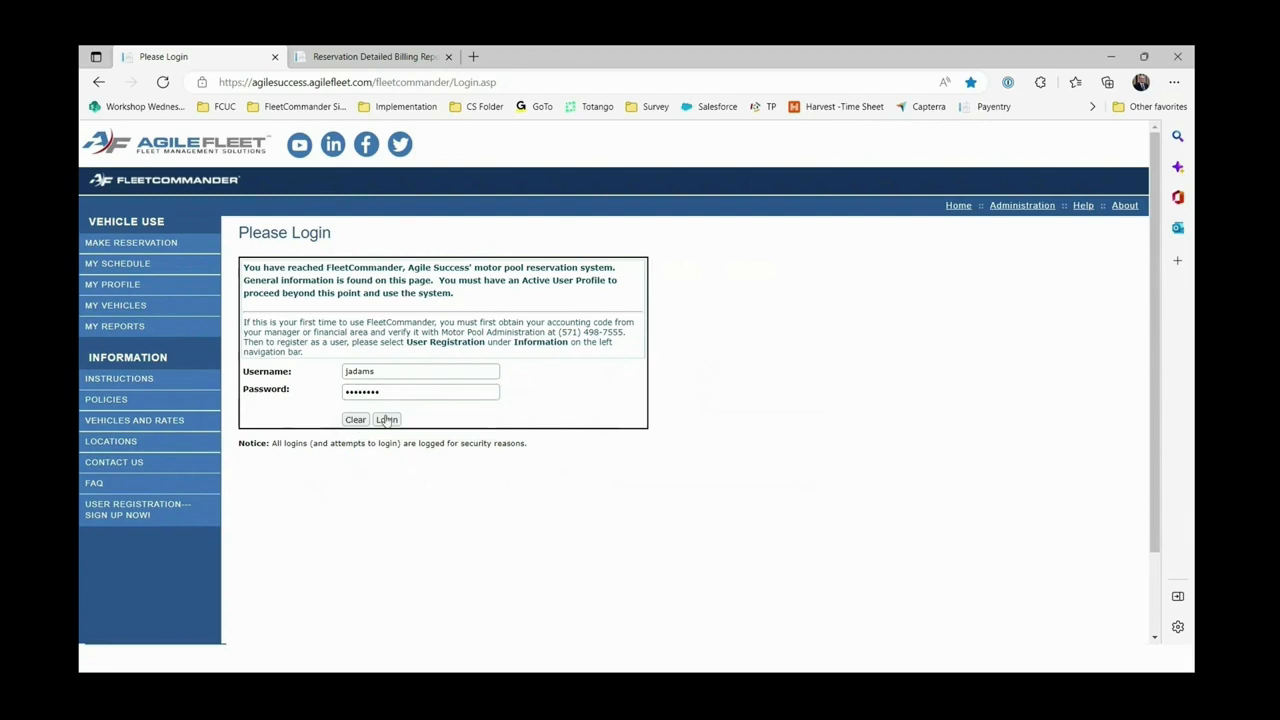
{"action": "left_click", "coordinate": [386, 419]}
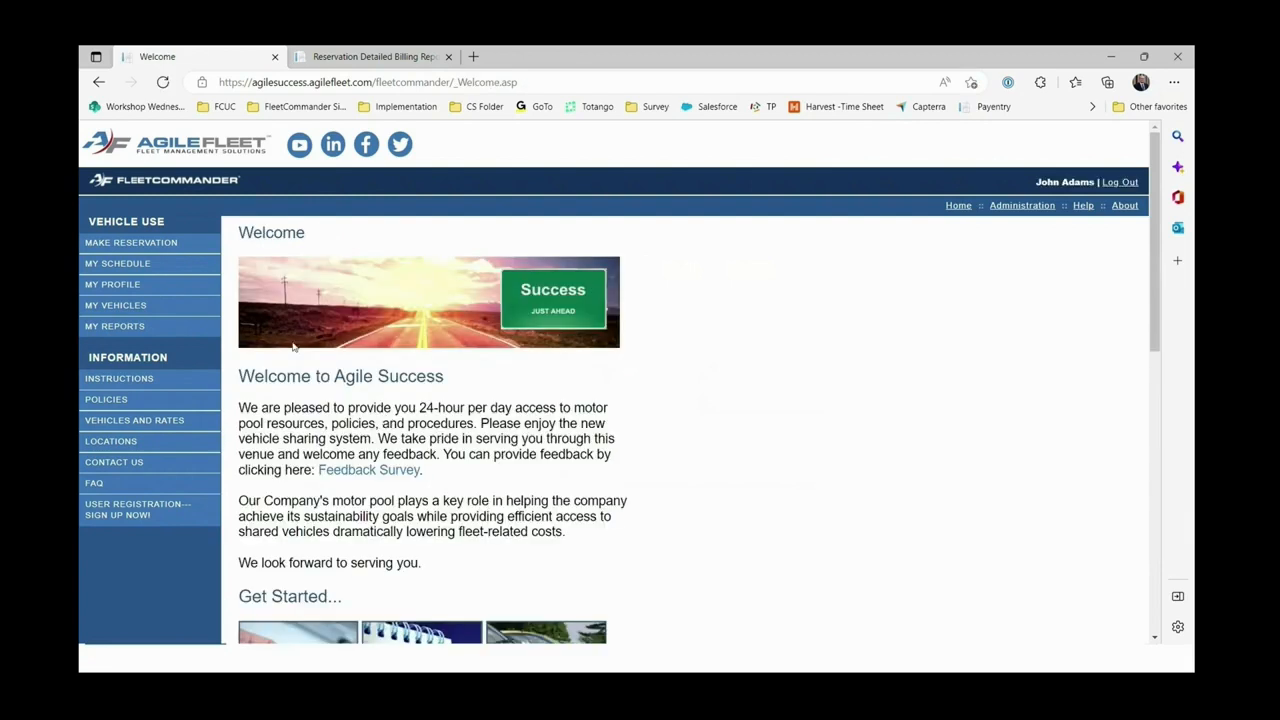
Go to My Vehicles under My Profile to see the 10474 Chevy Colorado's past trips.
{"action": "left_click", "coordinate": [113, 285]}
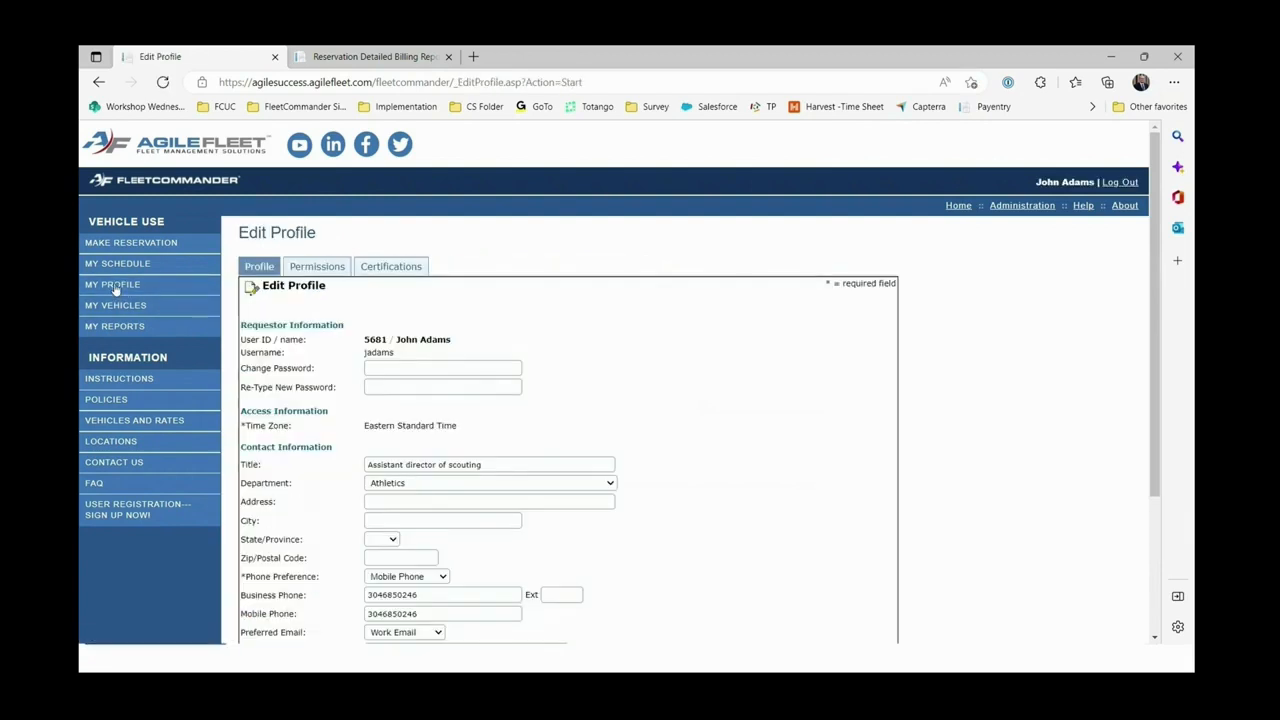
{"action": "left_click", "coordinate": [116, 305]}
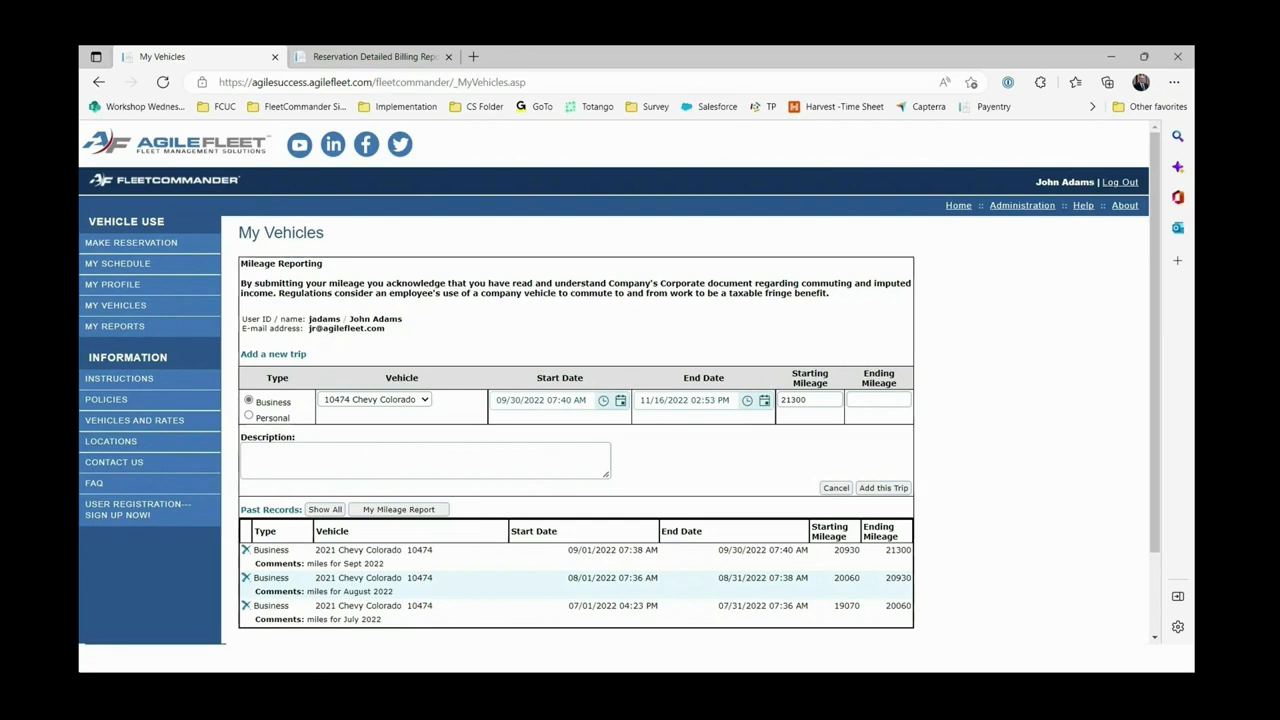
{"action": "scroll", "coordinate": [418, 585], "scroll_direction": "down", "scroll_amount": 1}
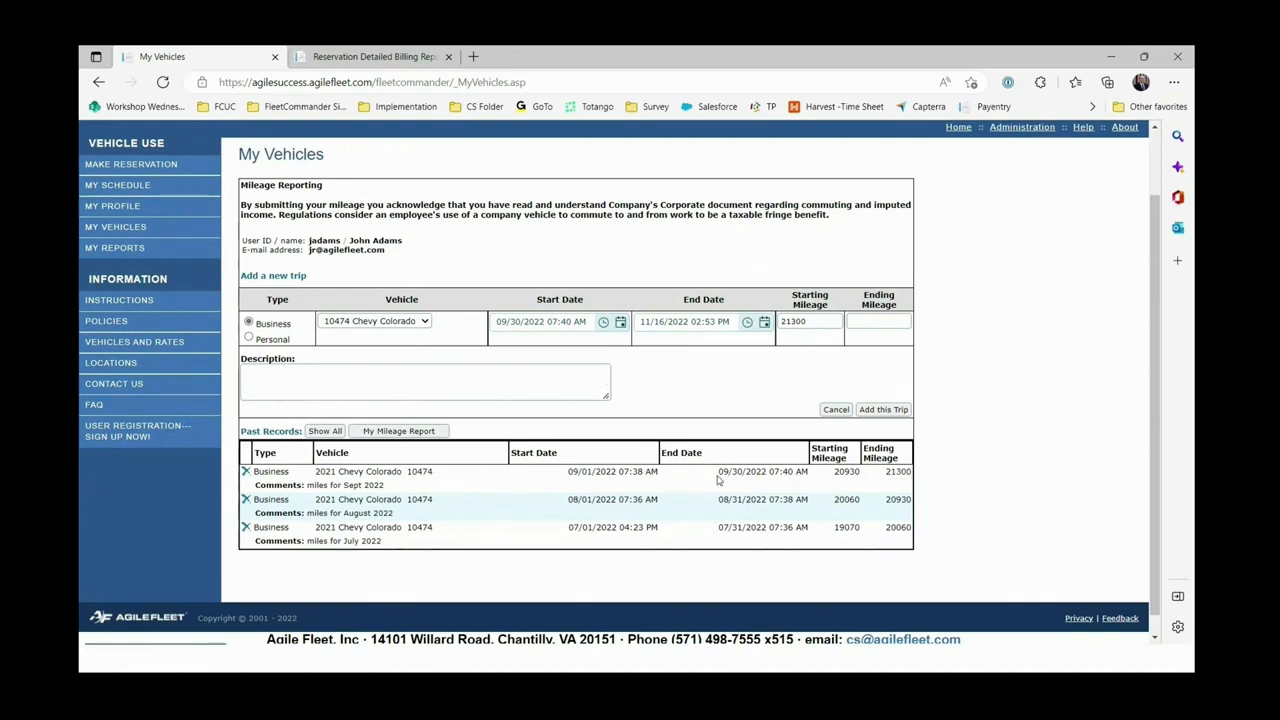
{"action": "left_click_drag", "start_coordinate": [717, 474], "coordinate": [812, 476]}
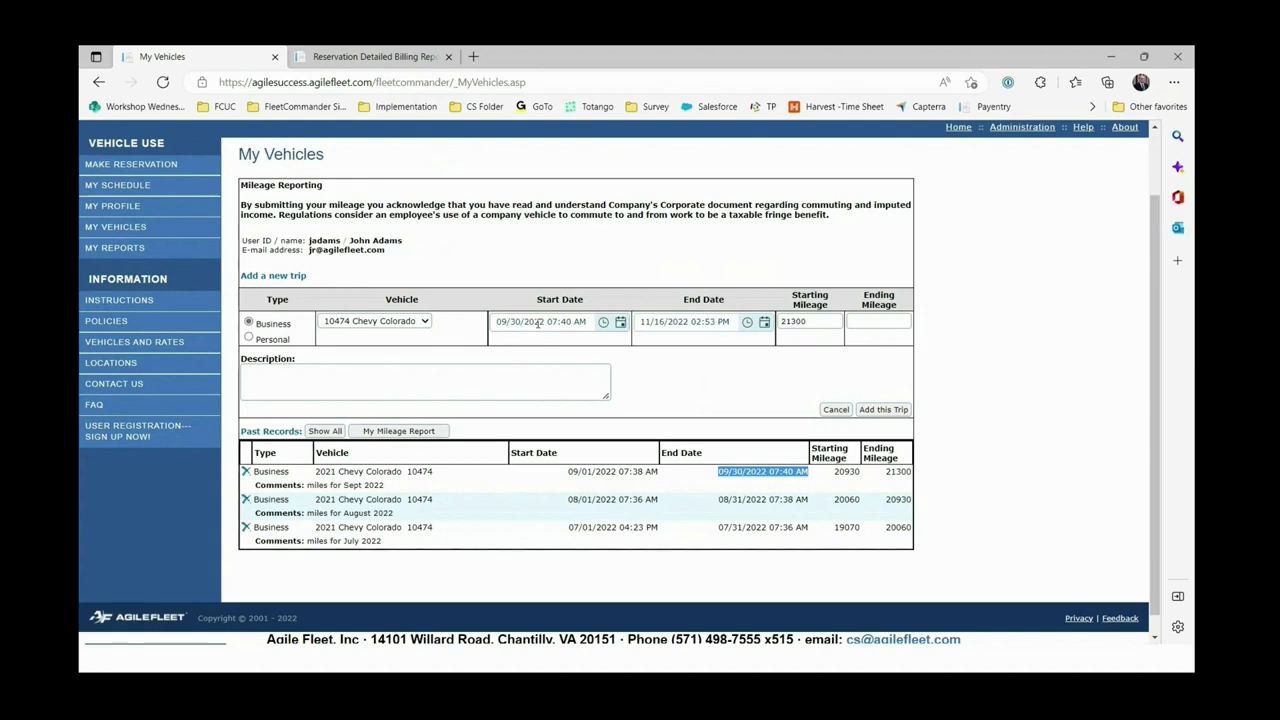
Set the trip start date to 10/01/2022 and the end date to 10/31/2022.
{"action": "left_click", "coordinate": [620, 322]}
{"action": "left_click", "coordinate": [641, 345]}
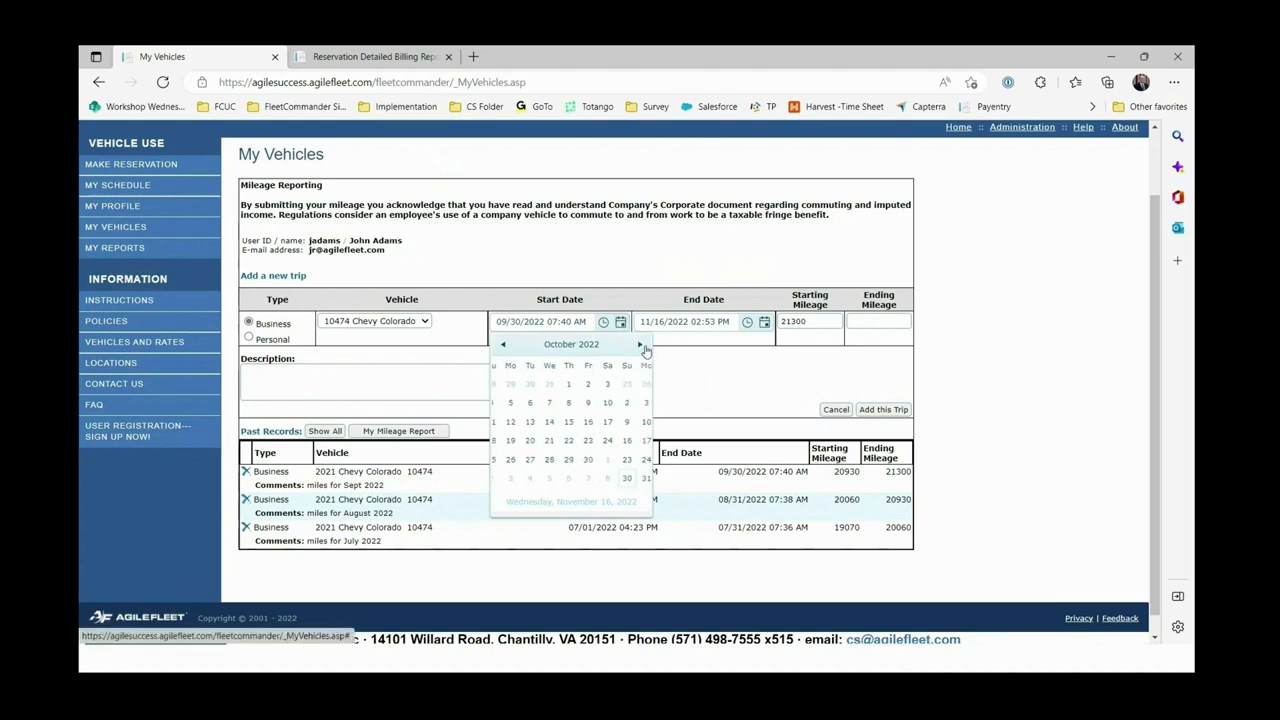
{"action": "left_click", "coordinate": [607, 384]}
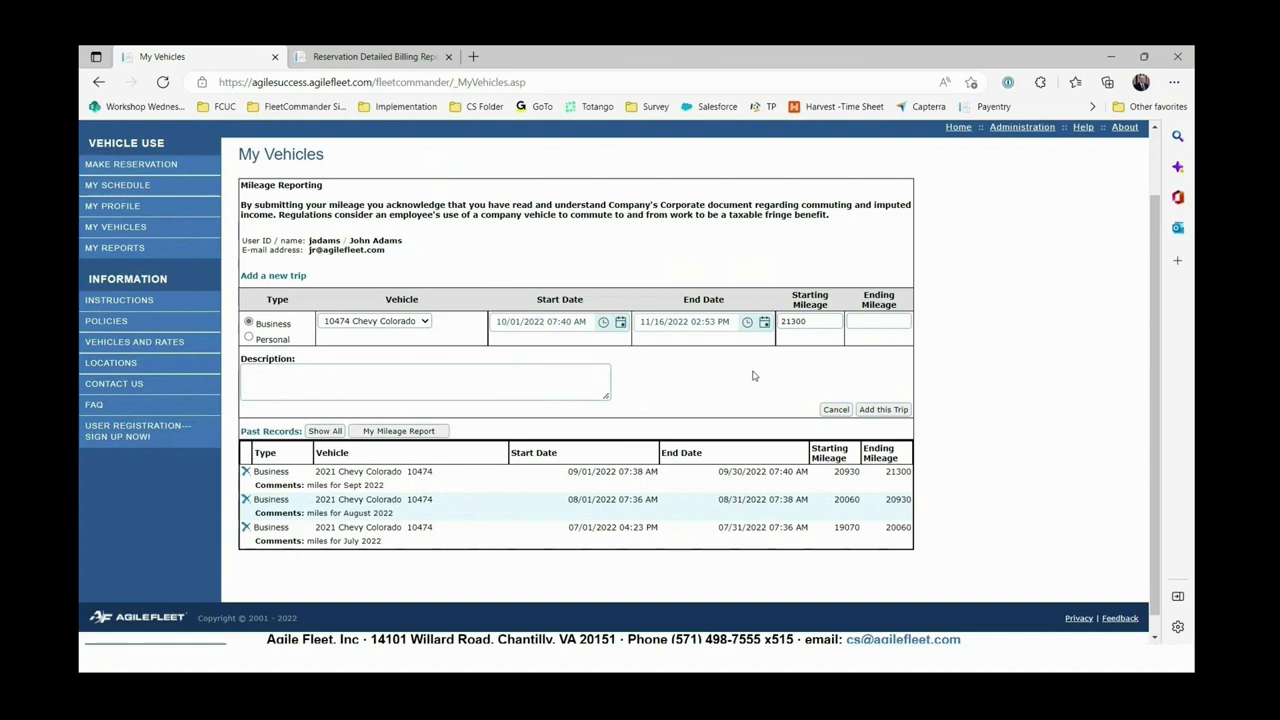
{"action": "left_click", "coordinate": [764, 322]}
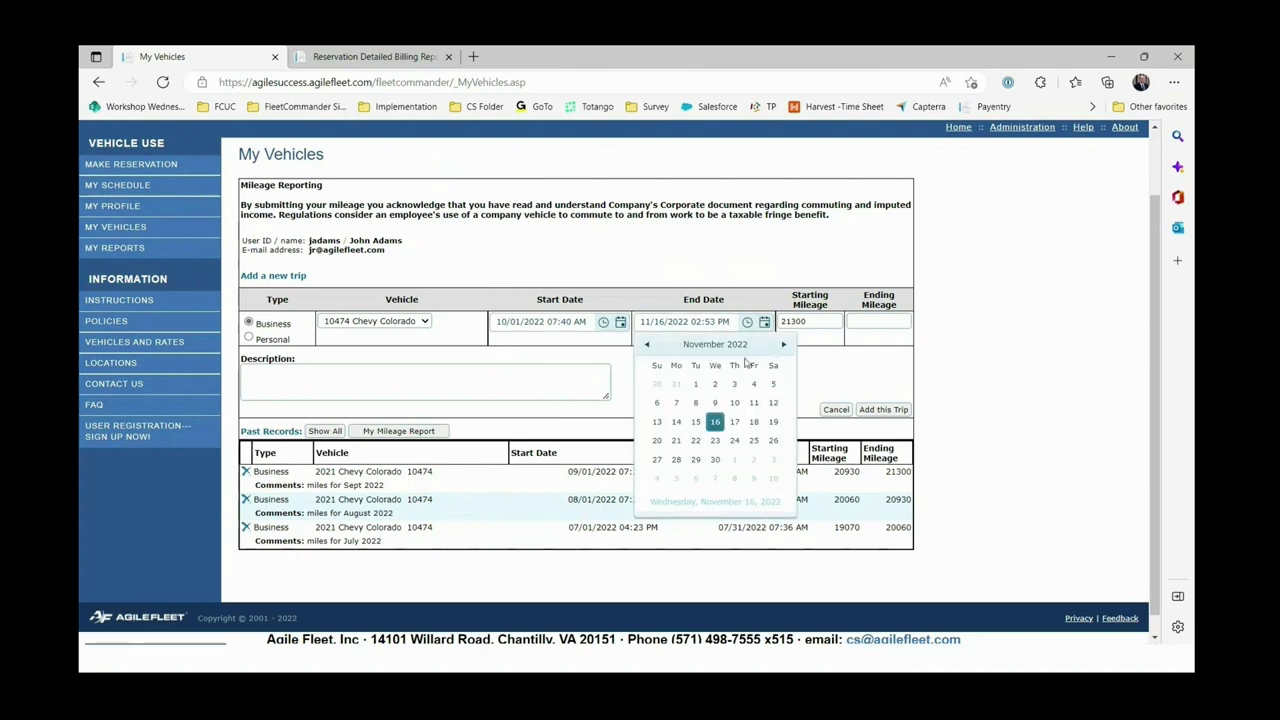
{"action": "left_click", "coordinate": [676, 384]}
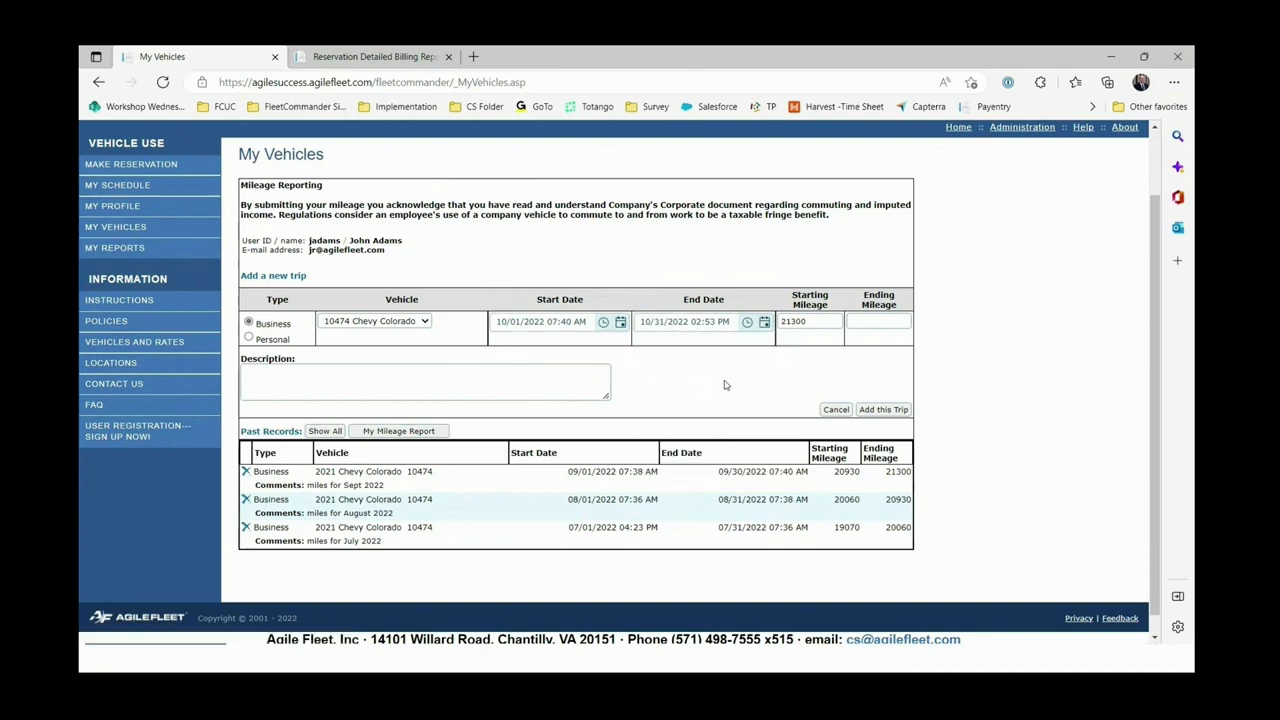
Enter ending mileage 22300 and description 'miles for Octo 2022', then add the trip.
{"action": "left_click", "coordinate": [878, 321]}
{"action": "type", "text": "2"}
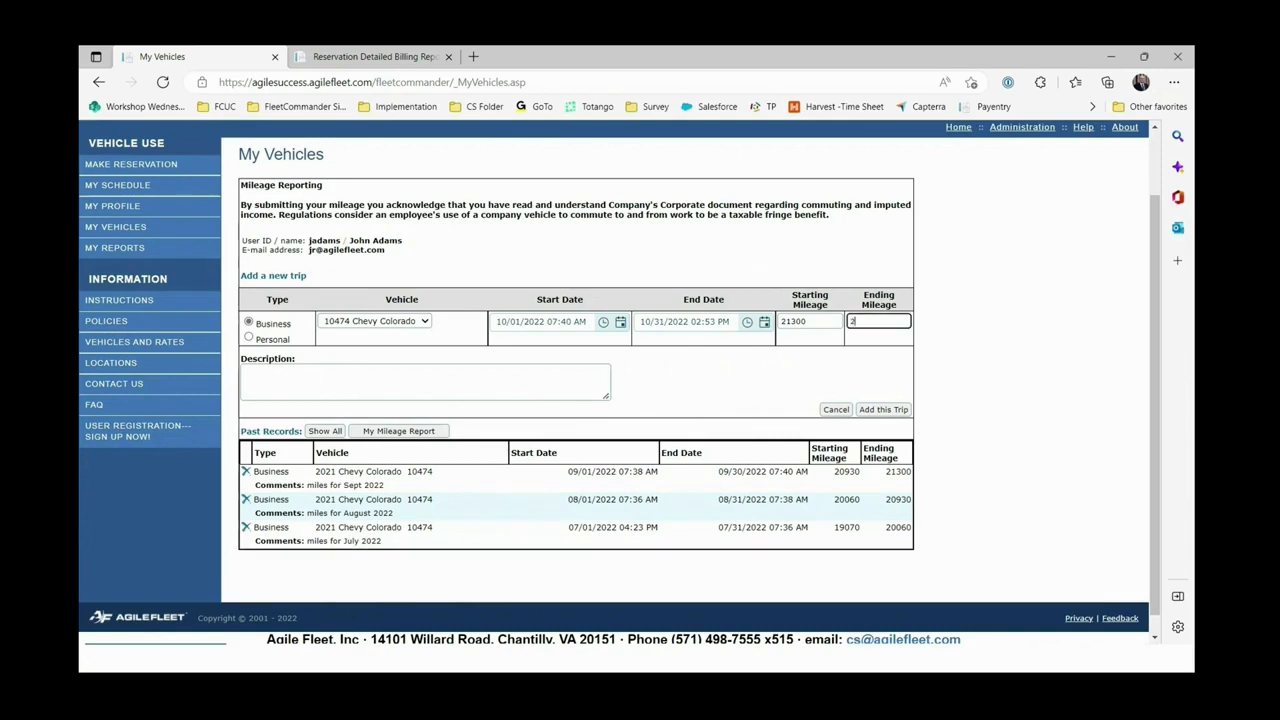
{"action": "type", "text": "2300"}
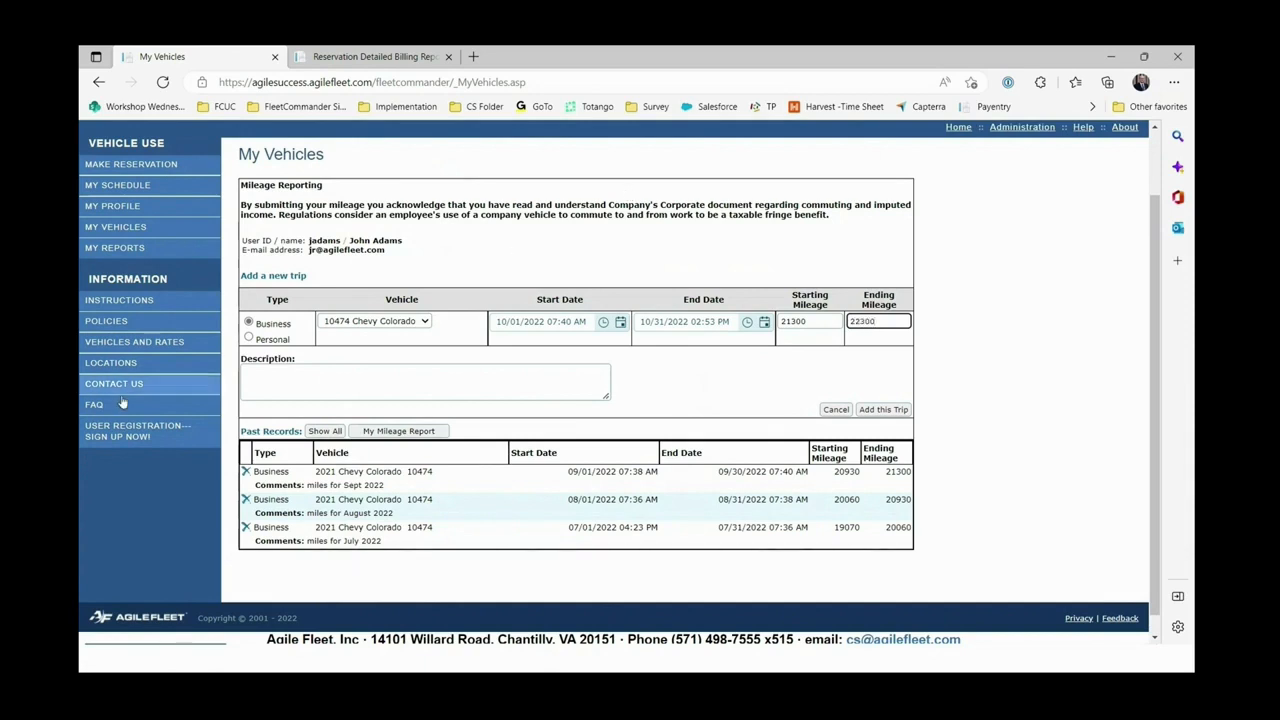
{"action": "left_click", "coordinate": [276, 388]}
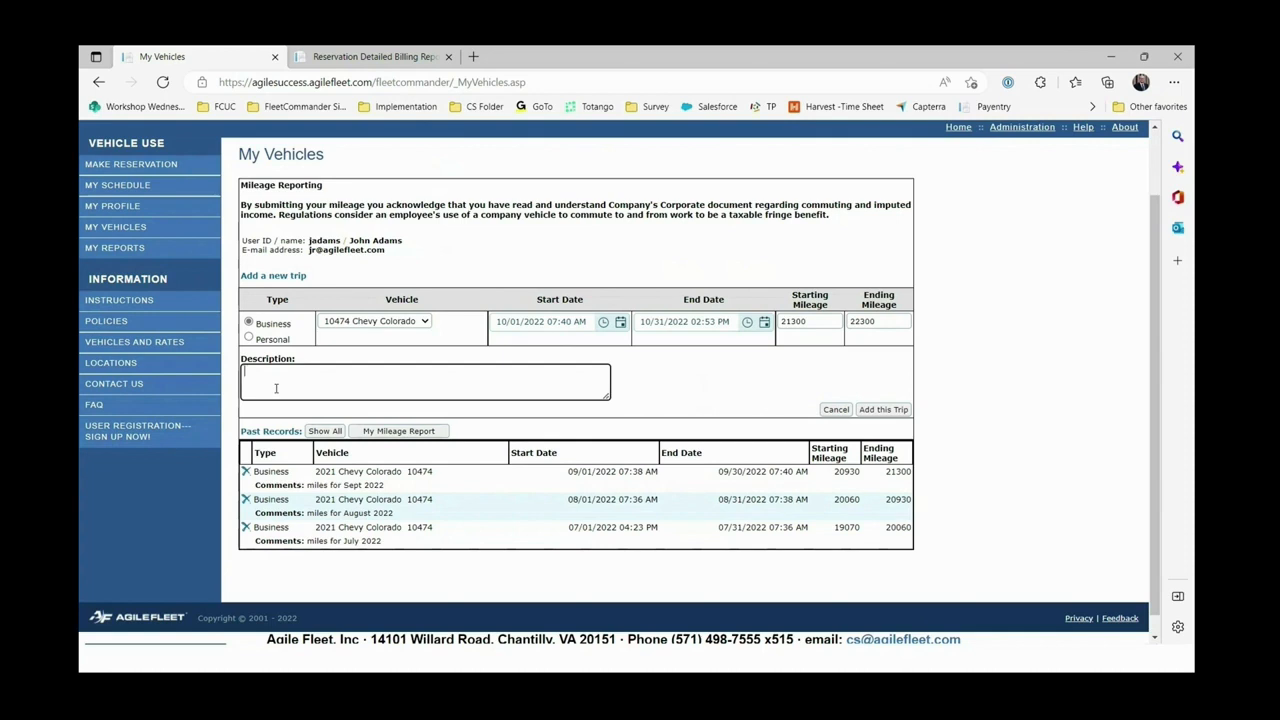
{"action": "type", "text": "miles for July 2022"}
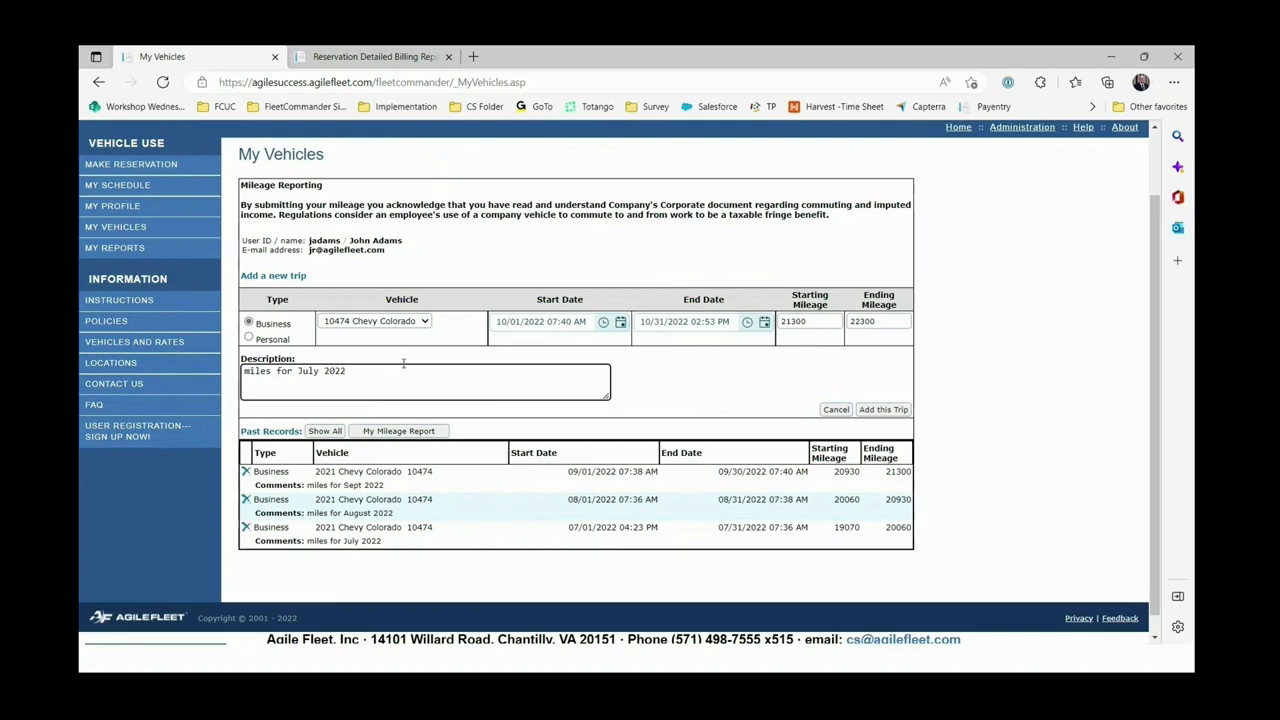
{"action": "key", "text": "Delete"}
{"action": "key", "text": "Delete"}
{"action": "key", "text": "Delete"}
{"action": "key", "text": "Delete"}
{"action": "type", "text": "Octo"}
{"action": "left_click", "coordinate": [891, 409]}
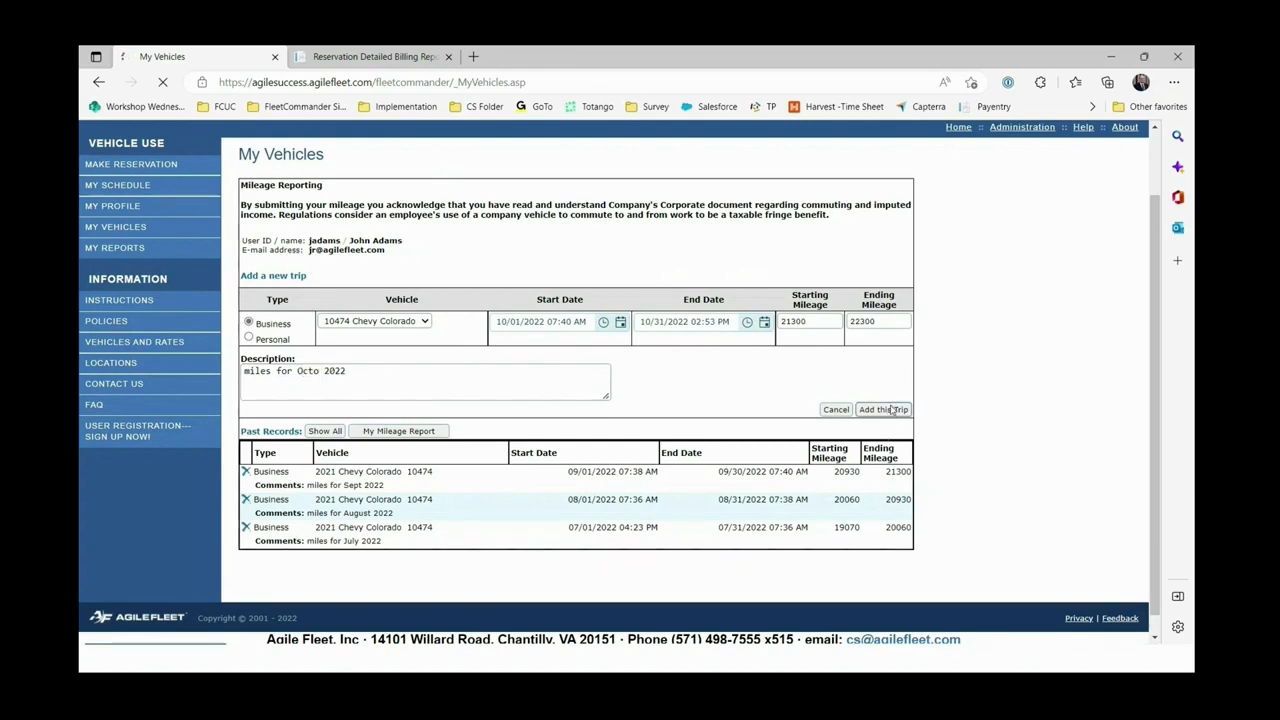
{"action": "scroll", "coordinate": [409, 552], "scroll_direction": "down", "scroll_amount": 1}
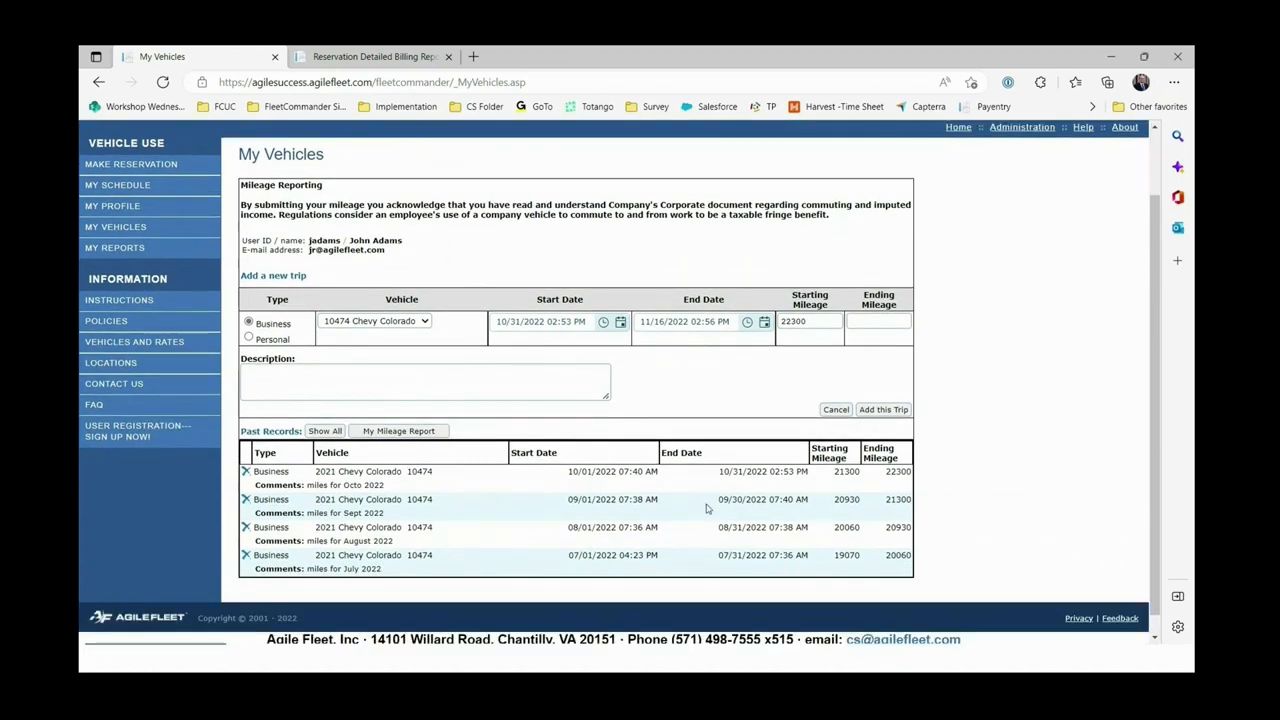
{"action": "scroll", "coordinate": [705, 553], "scroll_direction": "up", "scroll_amount": 2}
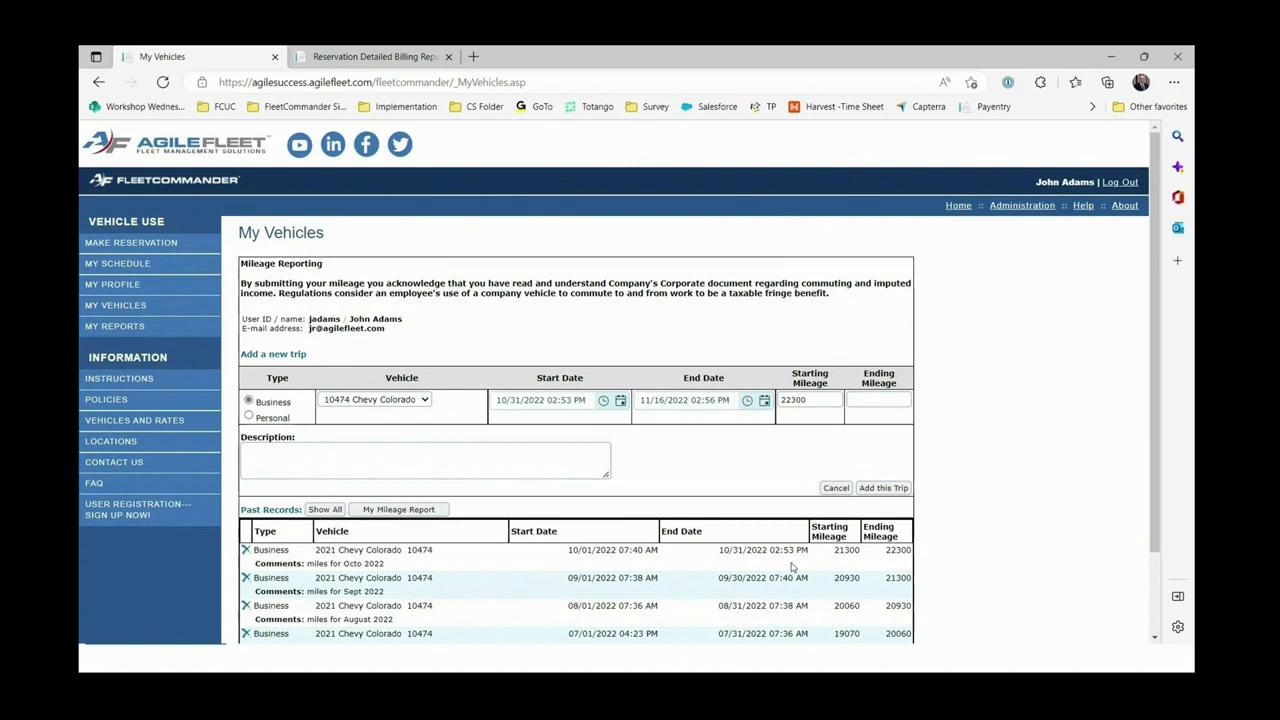